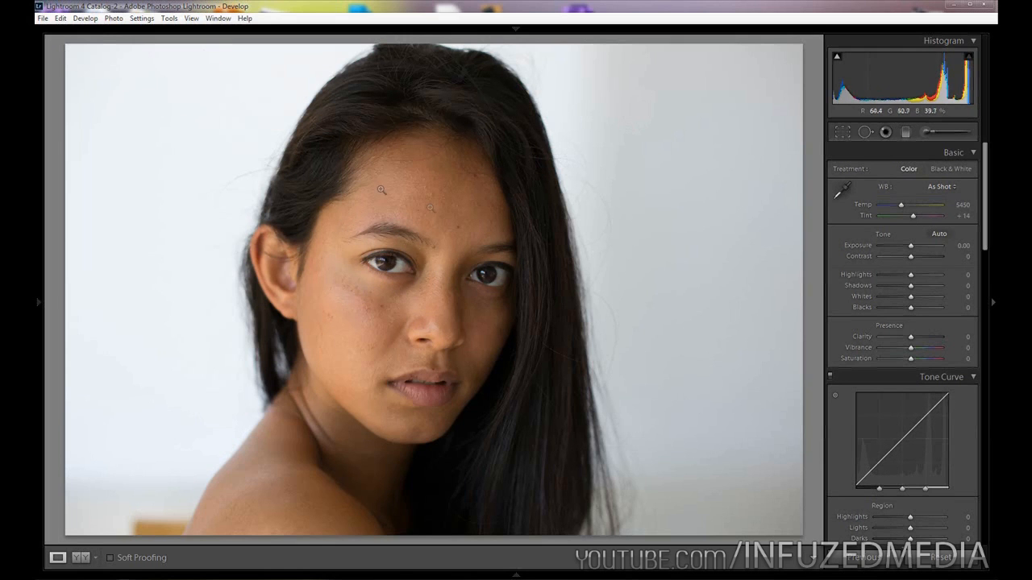
Set the portrait's white balance to a temperature of 5300 and a tint of +18
left_click(386, 282)
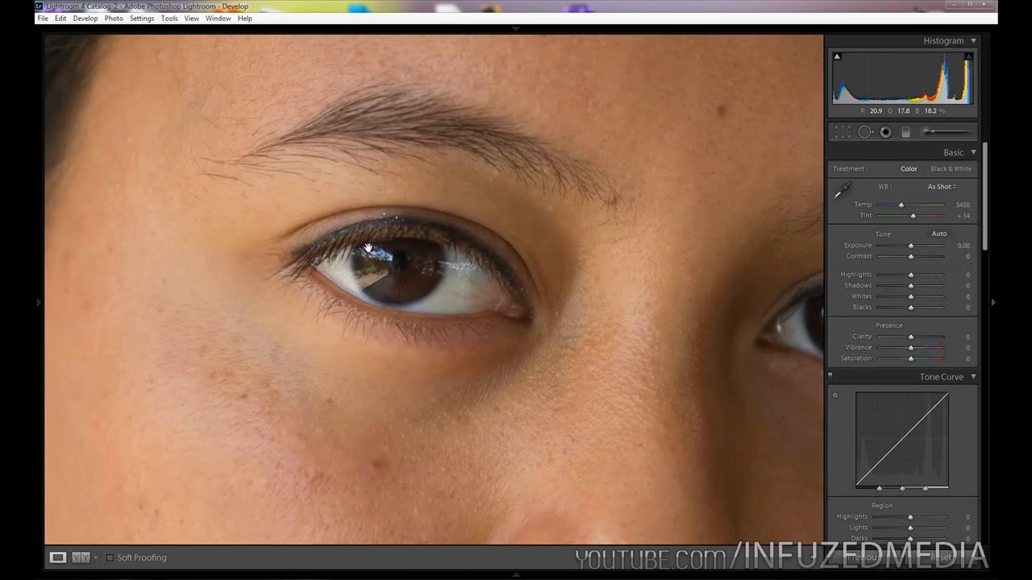
left_click(432, 267)
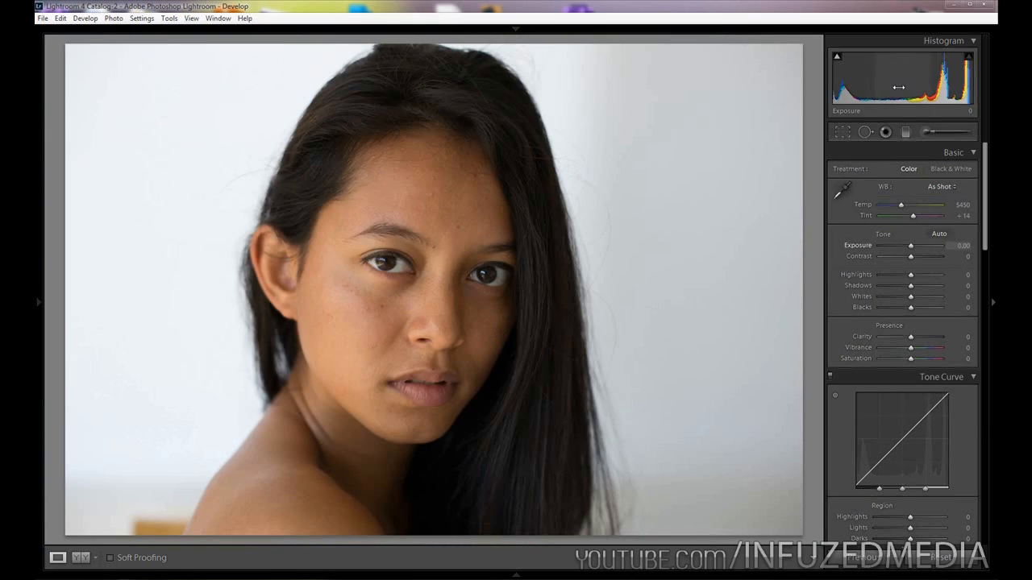
left_click(964, 204)
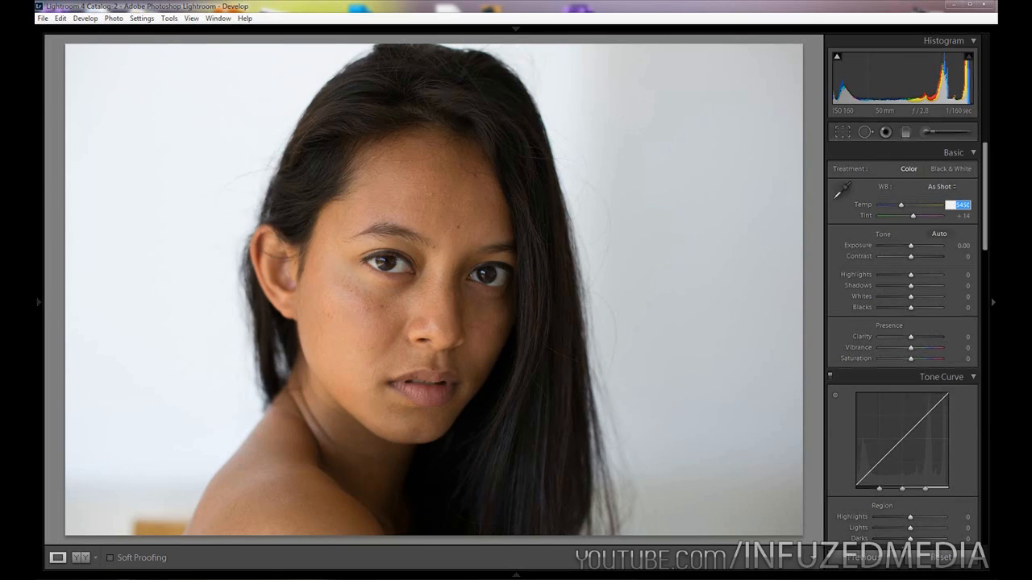
type("5300")
key("Tab")
type("18")
key("Return")
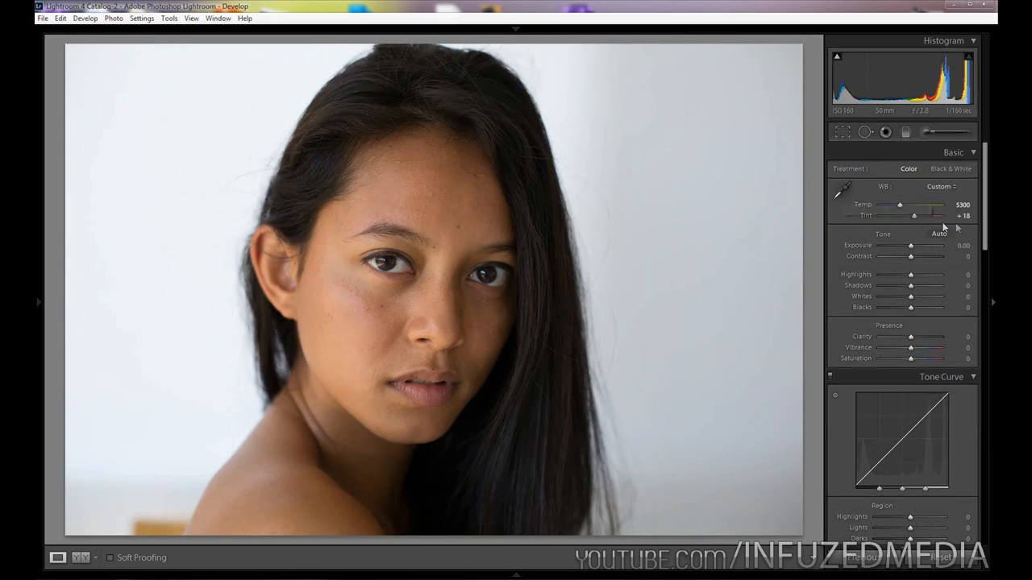
Set the basic exposure to +0.60 and the contrast to +25
left_click(960, 246)
type(".6")
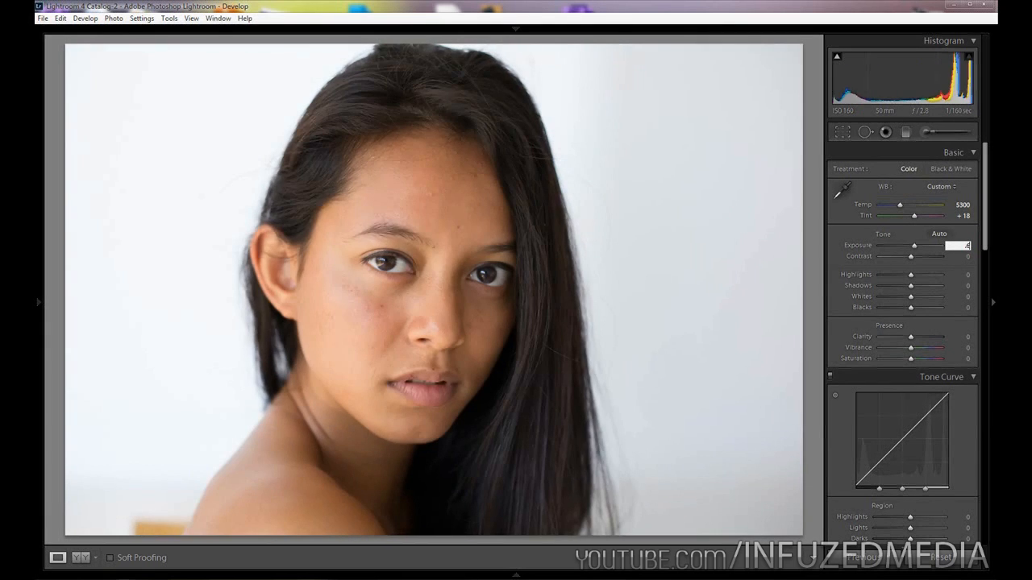
key("Tab")
type("25")
key("Return")
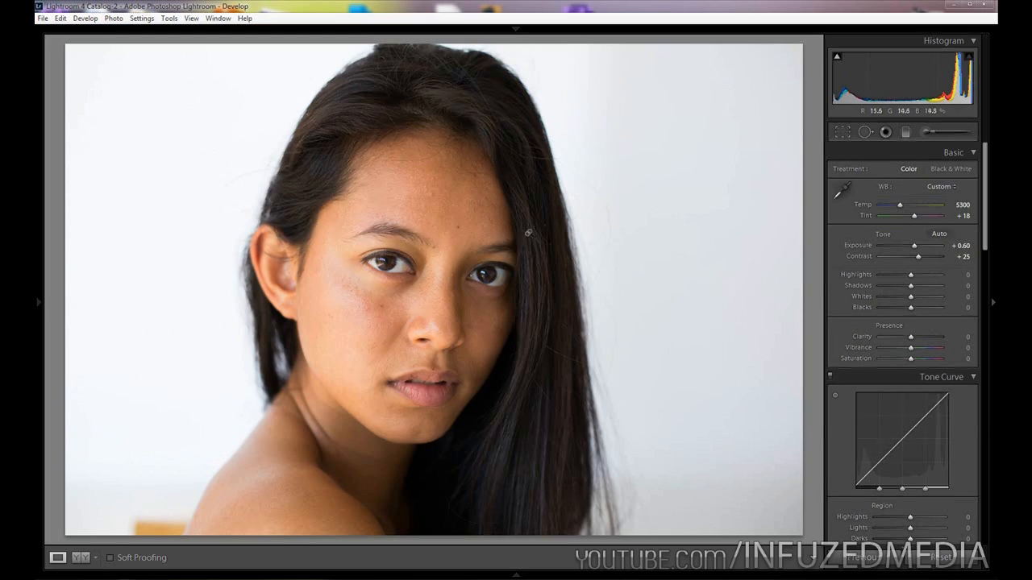
Set the basic tone values to highlights -85, shadows +30, whites -30 and blacks -10
left_click(960, 274)
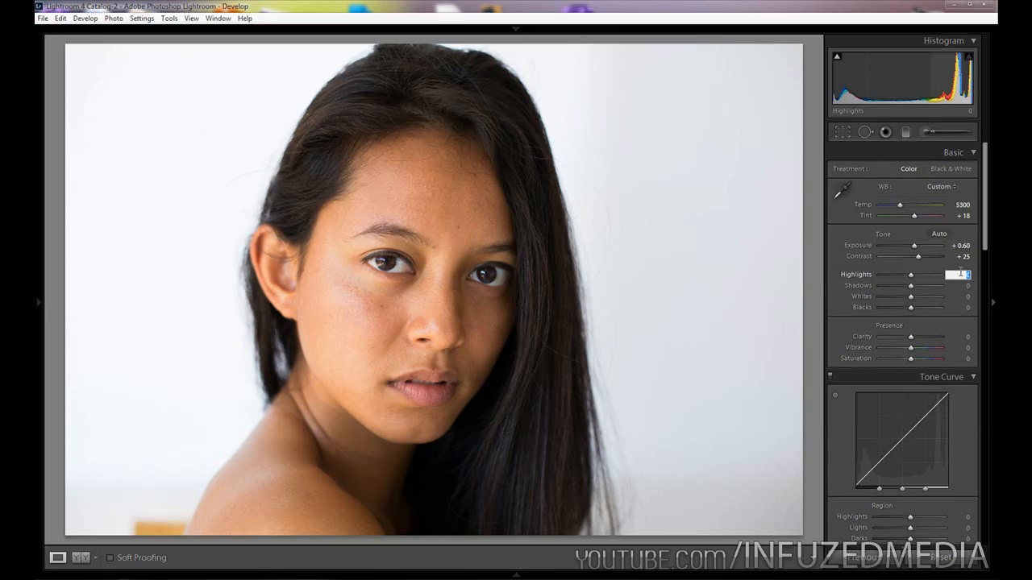
type("-85")
key("Tab")
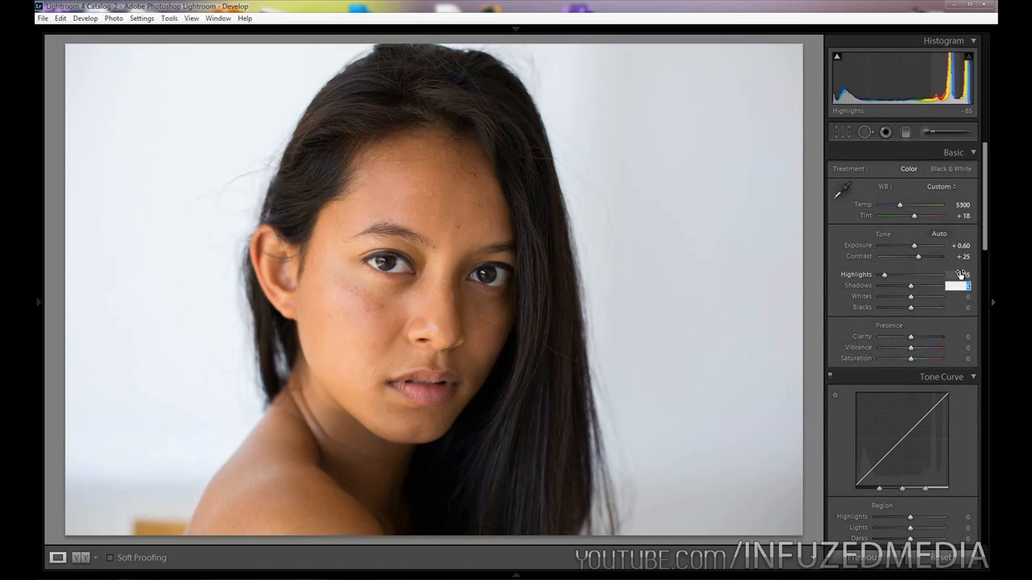
type("30")
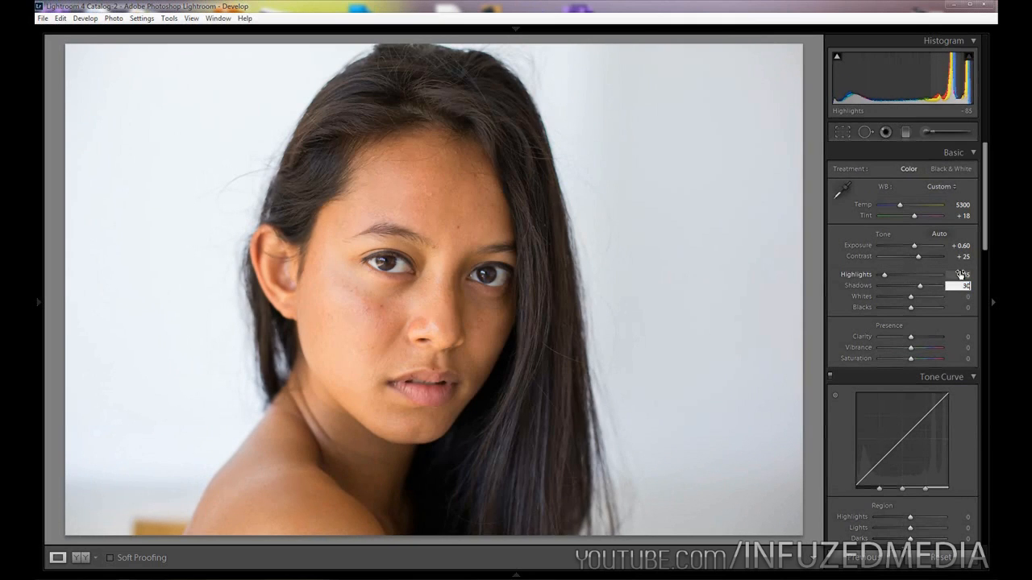
key("Tab")
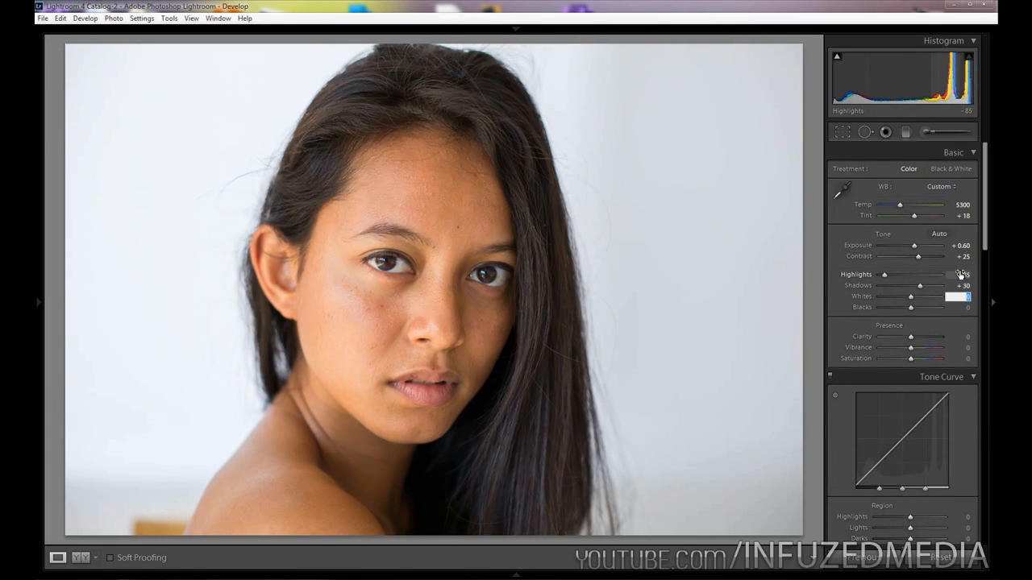
type("-30")
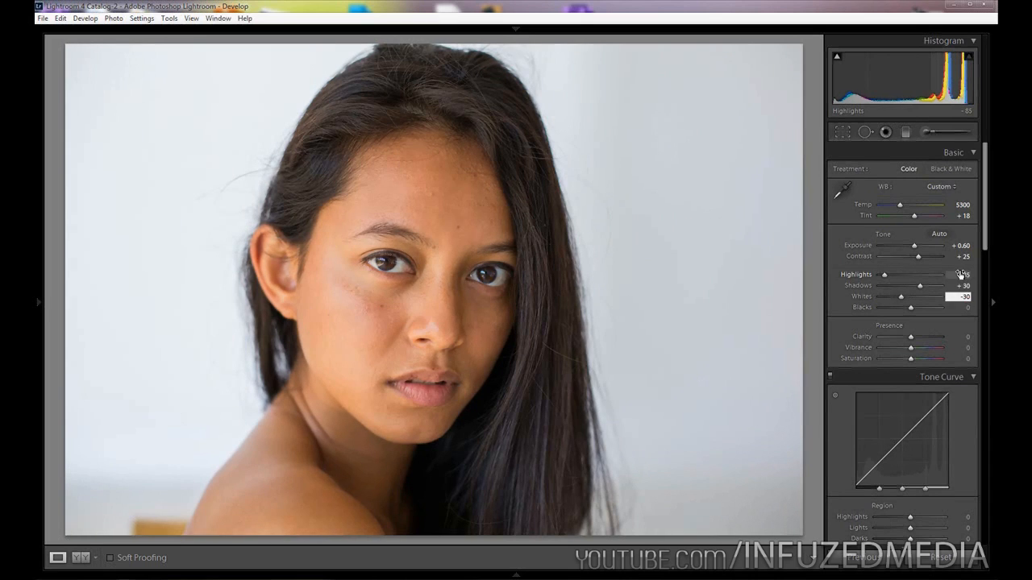
key("Tab")
type("-10")
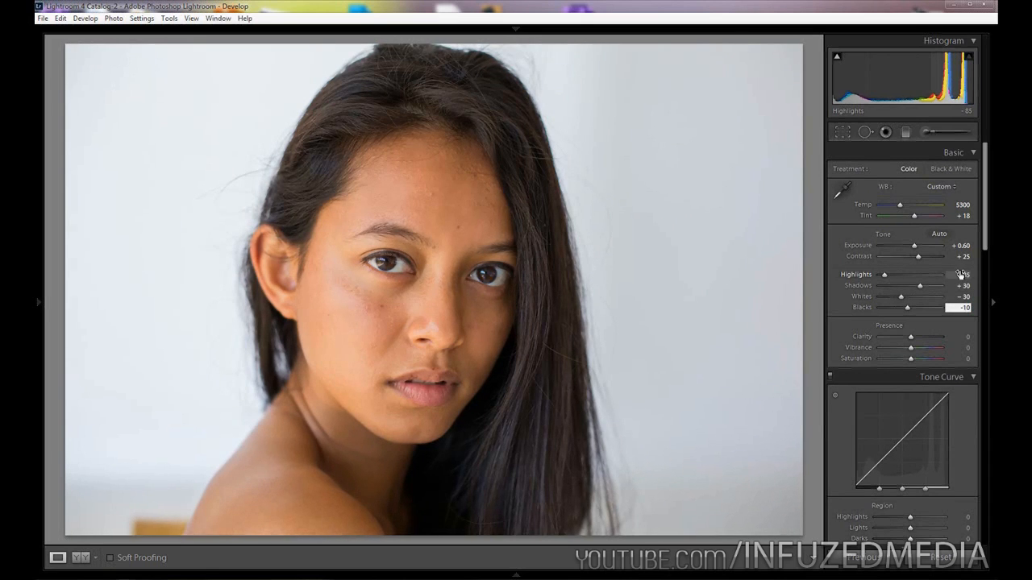
Set the presence values to clarity -10, vibrance -10 and saturation -20
key("Tab")
type("-10")
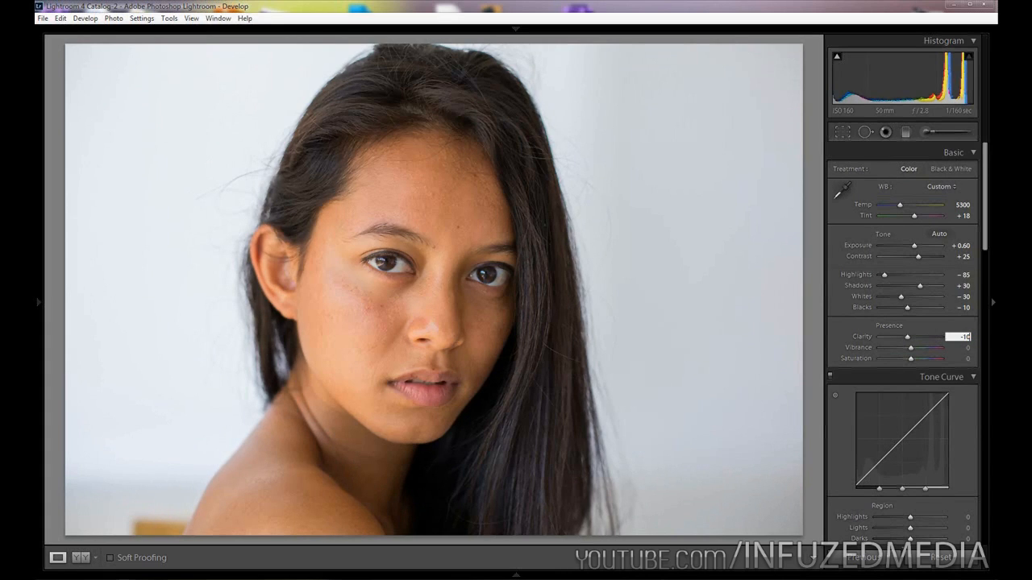
key("Tab")
type("-10")
key("Tab")
type("- 20")
key("Return")
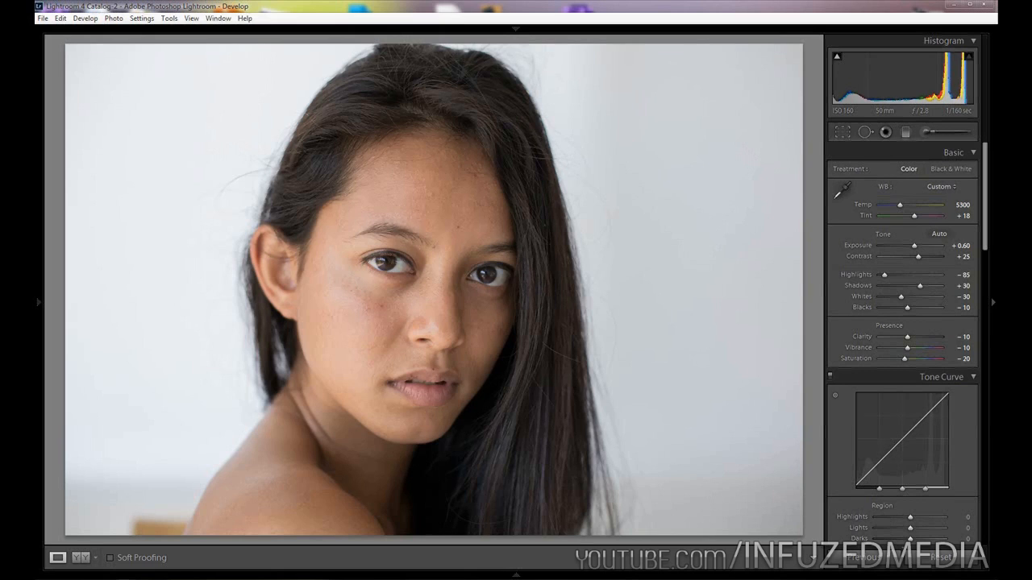
Apply the Medium Contrast point curve and raise the tone curve's highlights region to +5
scroll(985, 381, "down", 3)
left_click(895, 472)
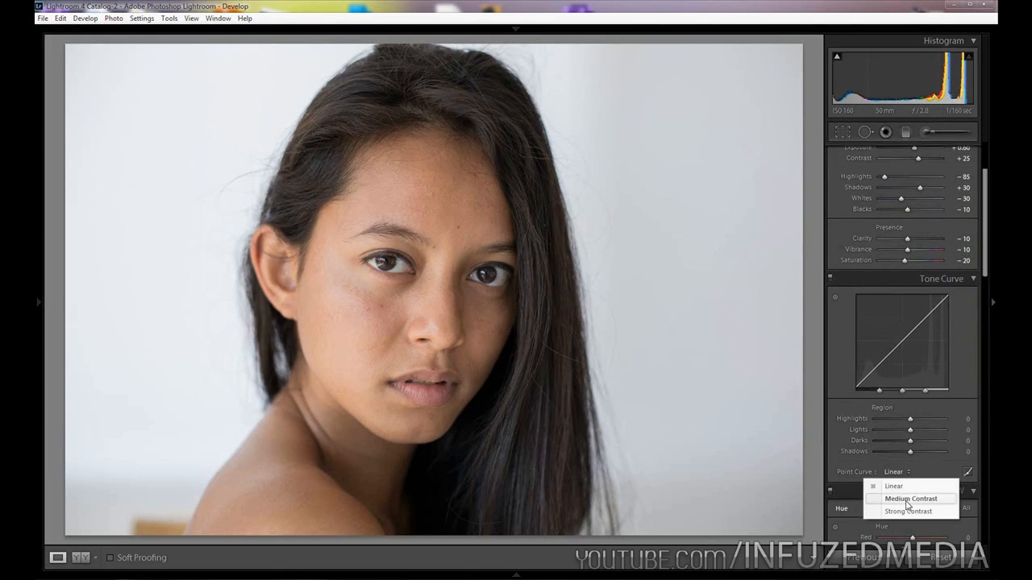
left_click(912, 499)
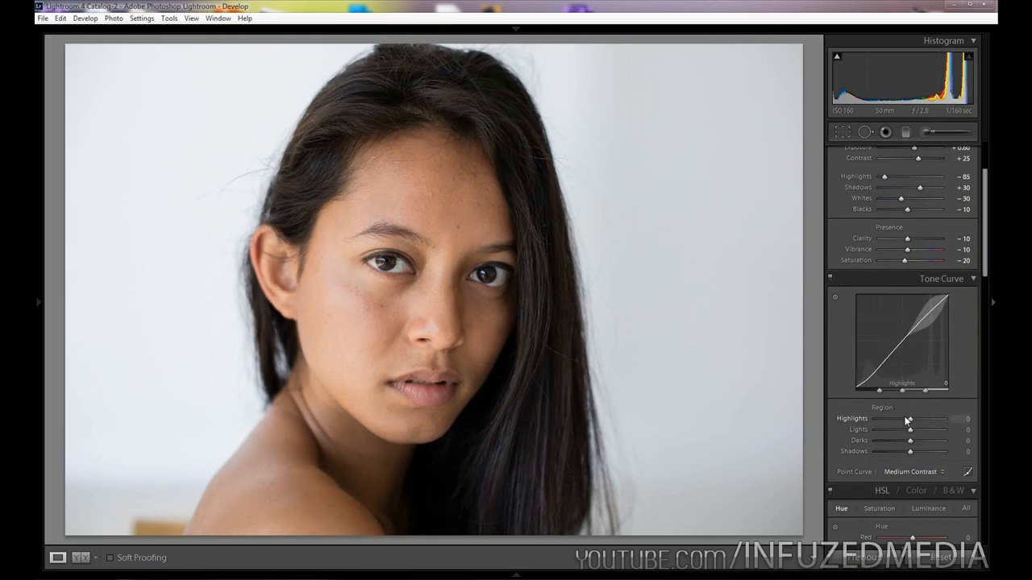
left_click_drag(912, 421, 914, 421)
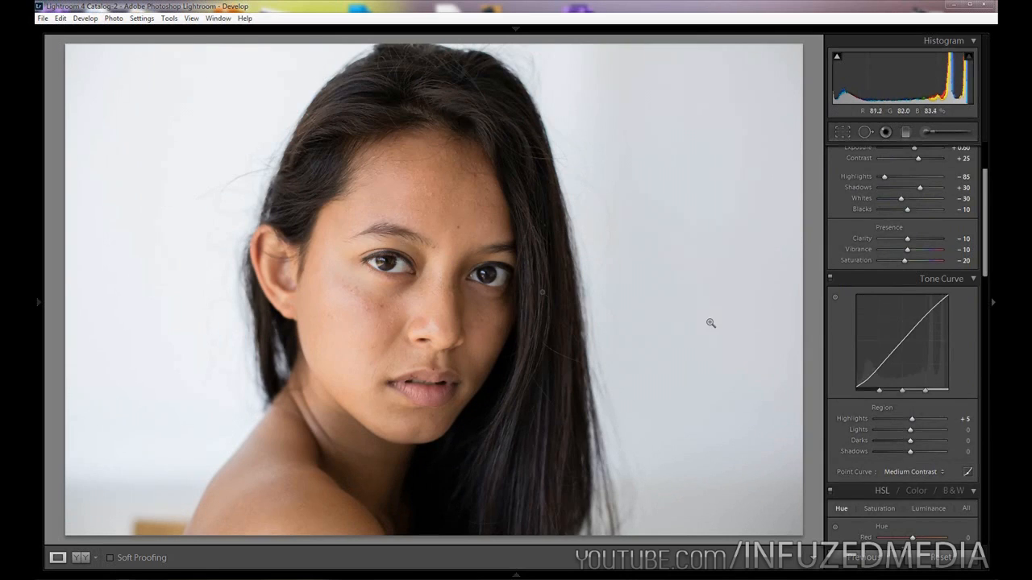
Set the sharpening to amount 70, radius 1.5 and detail 10
scroll(881, 363, "down", 3)
scroll(883, 369, "down", 6)
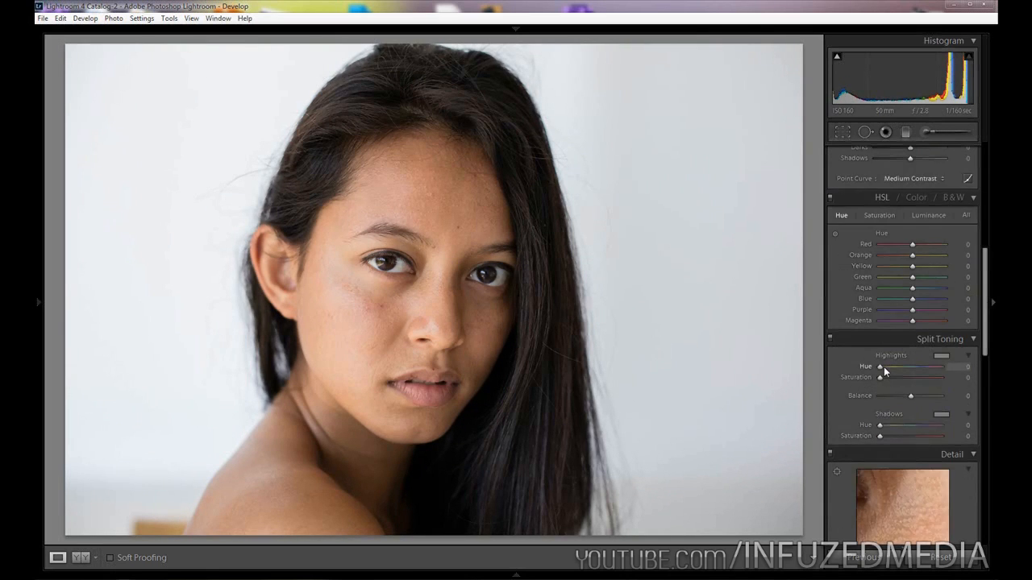
scroll(884, 367, "down", 3)
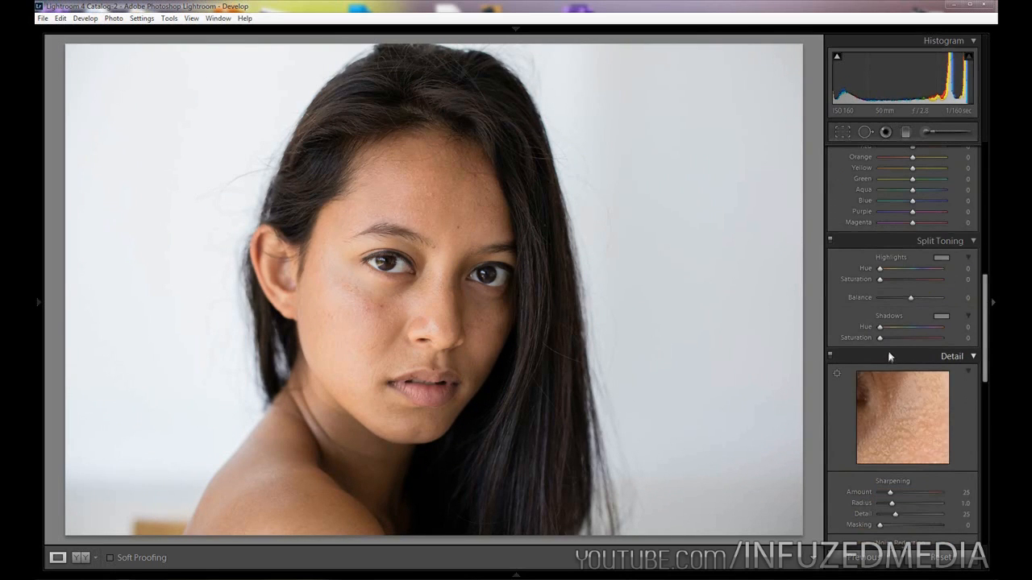
scroll(886, 365, "down", 6)
left_click(966, 296)
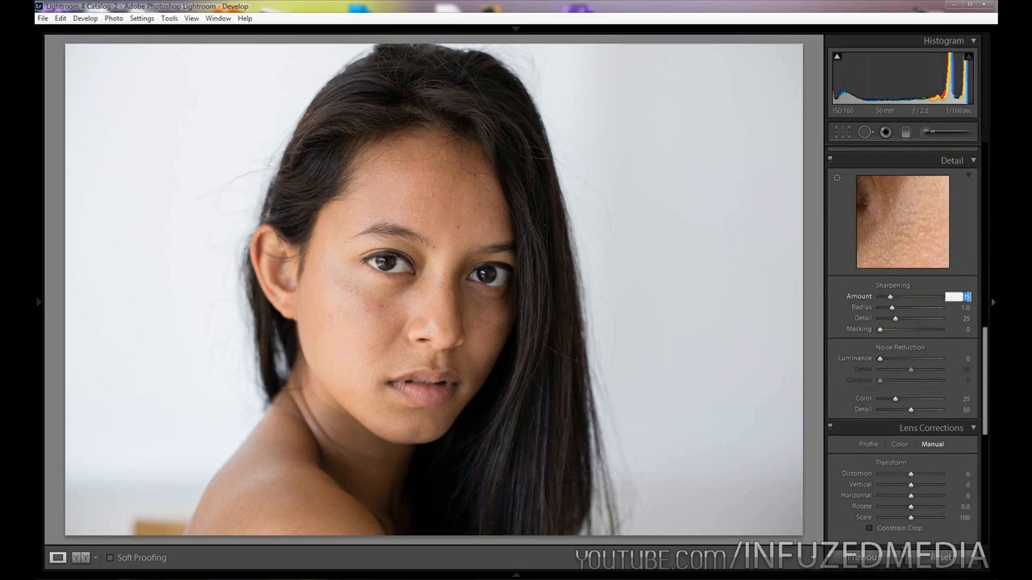
type("70")
key("Tab")
type("1.5")
key("Tab")
type("10")
key("Tab")
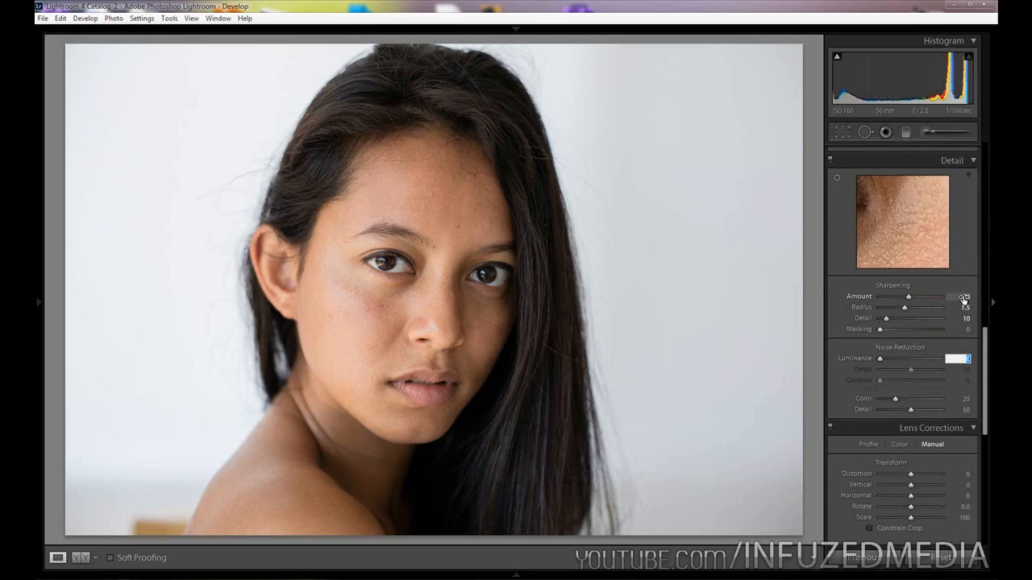
Set the luminance noise reduction to 20 and shift the detail preview onto the eye
type("20")
key("Return")
left_click_drag(887, 219, 973, 254)
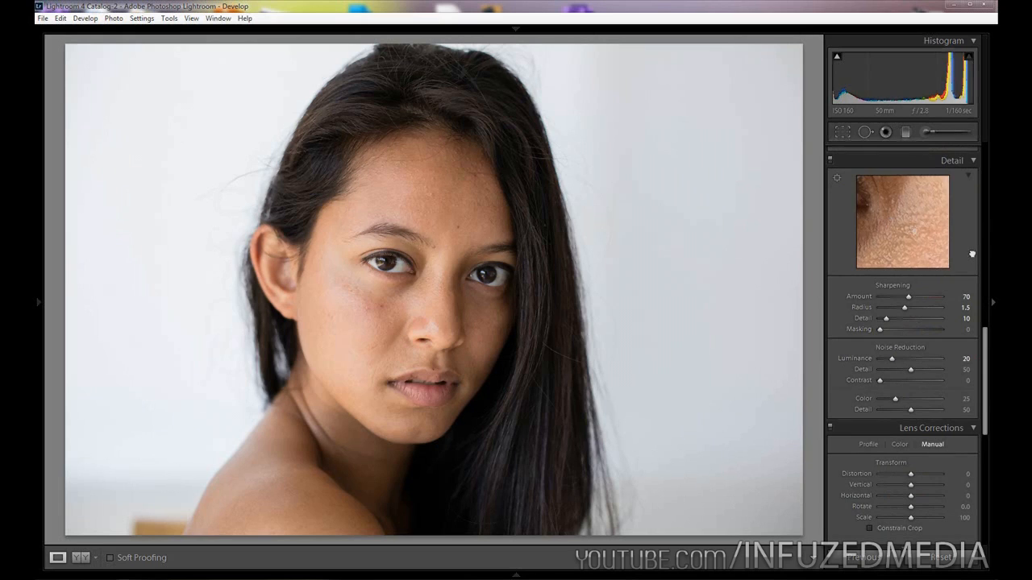
left_click_drag(887, 241, 959, 262)
left_click_drag(928, 226, 958, 249)
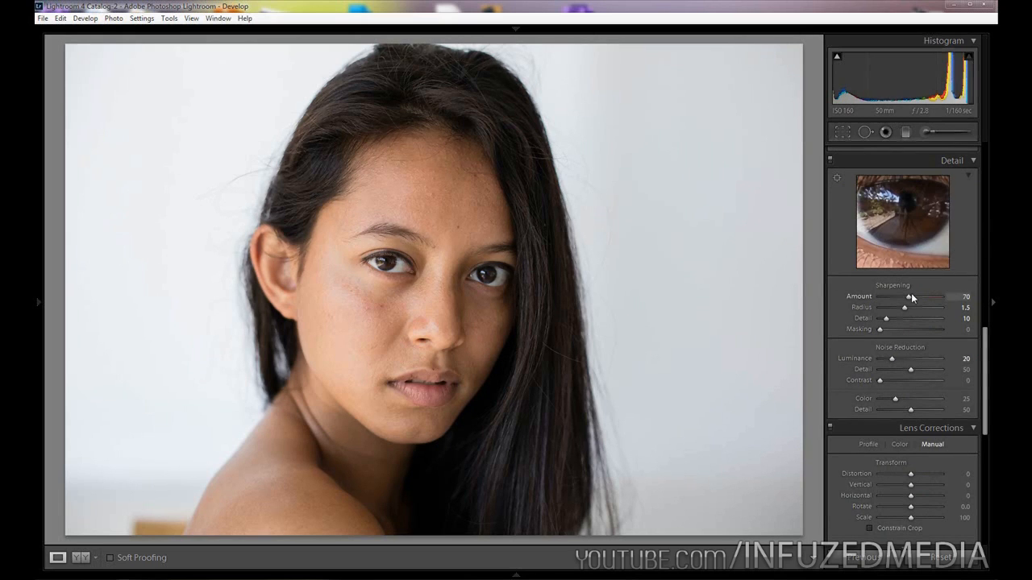
Set up an Adjustment Brush for softening skin with clarity -35, sharpness -20 and noise 30
scroll(952, 458, "up", 5)
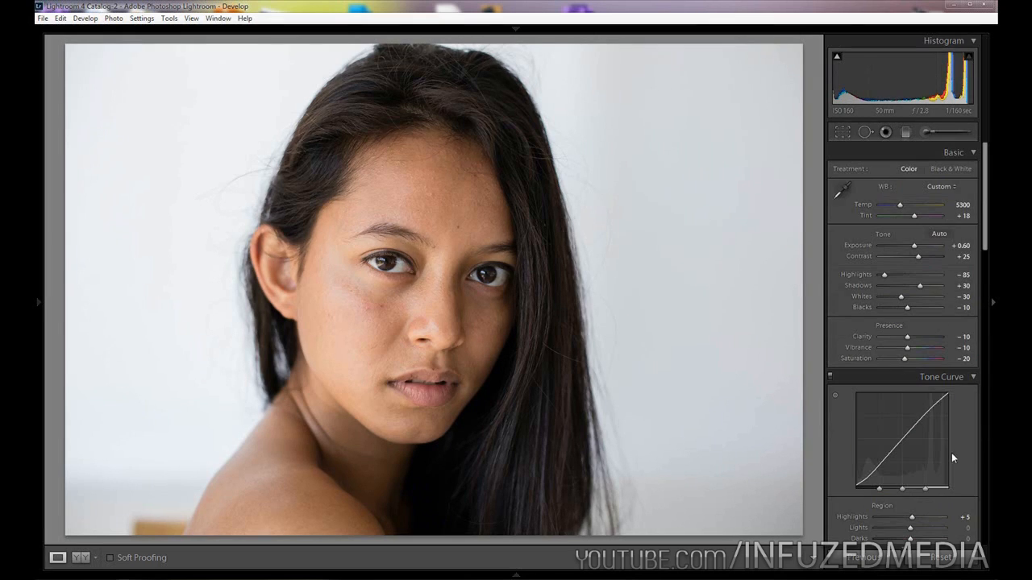
left_click(928, 131)
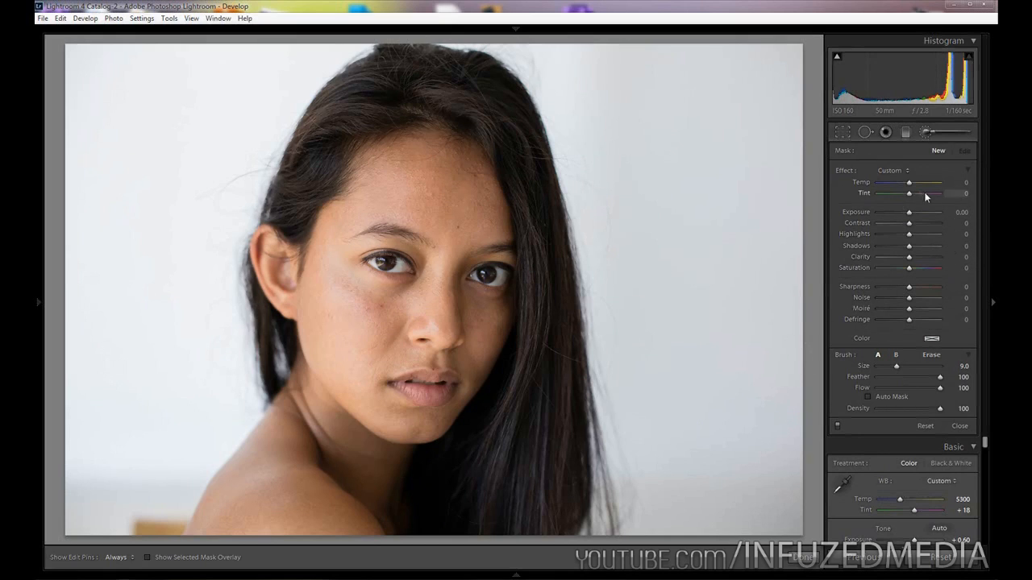
left_click(964, 261)
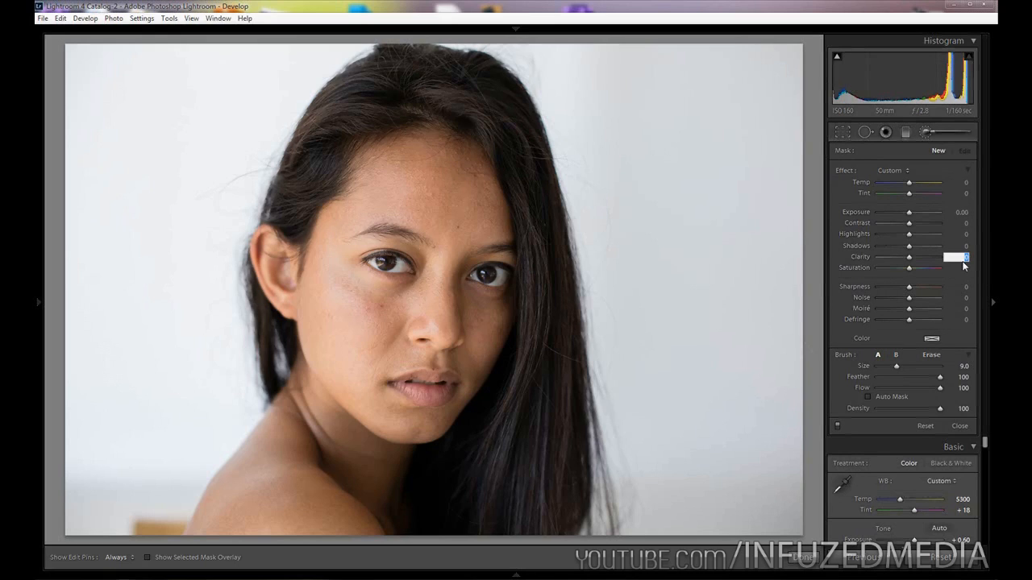
key("BackSpace")
type("-35")
key("Tab")
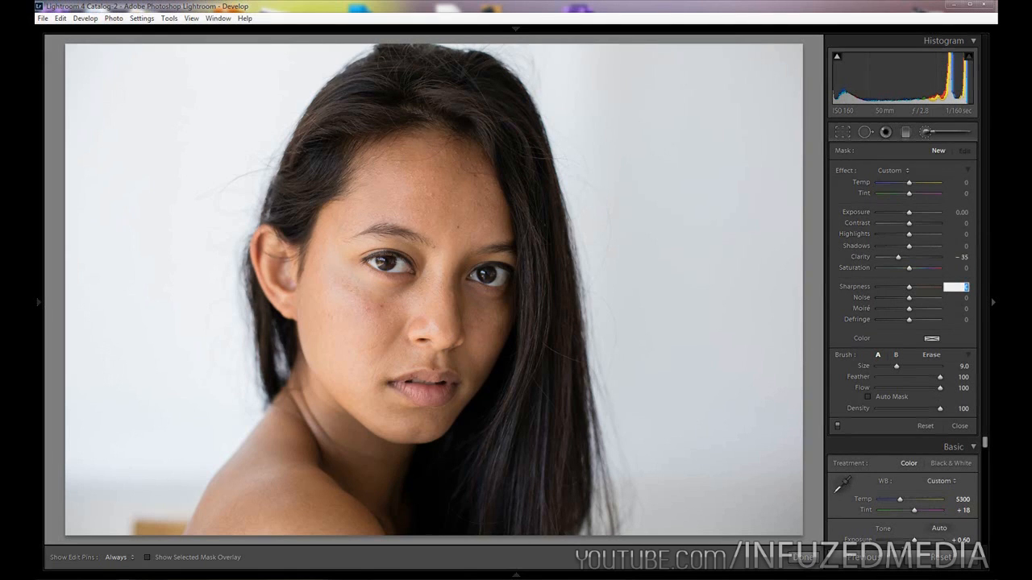
key("BackSpace")
type("-20")
key("Tab")
type("30")
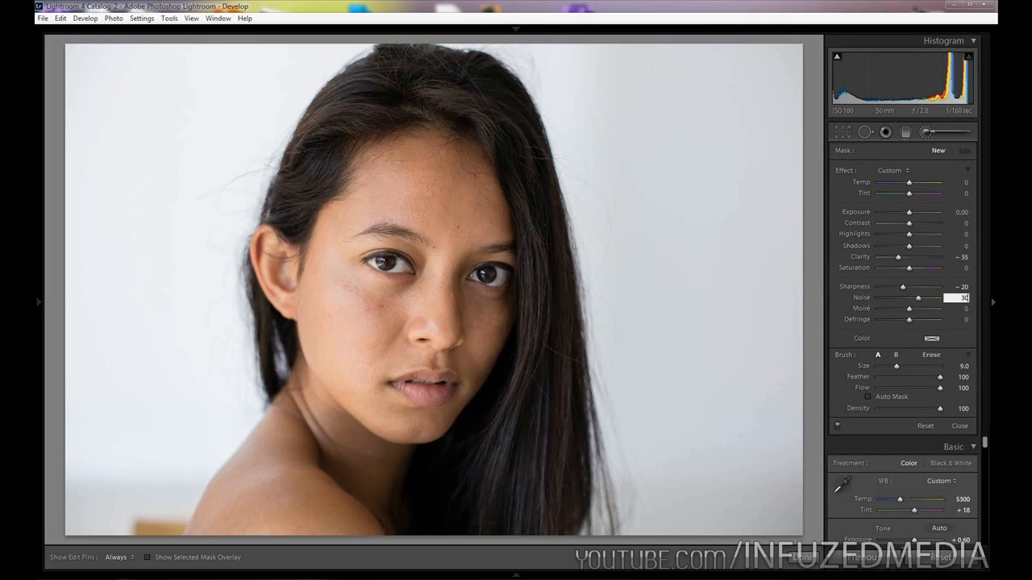
key("Return")
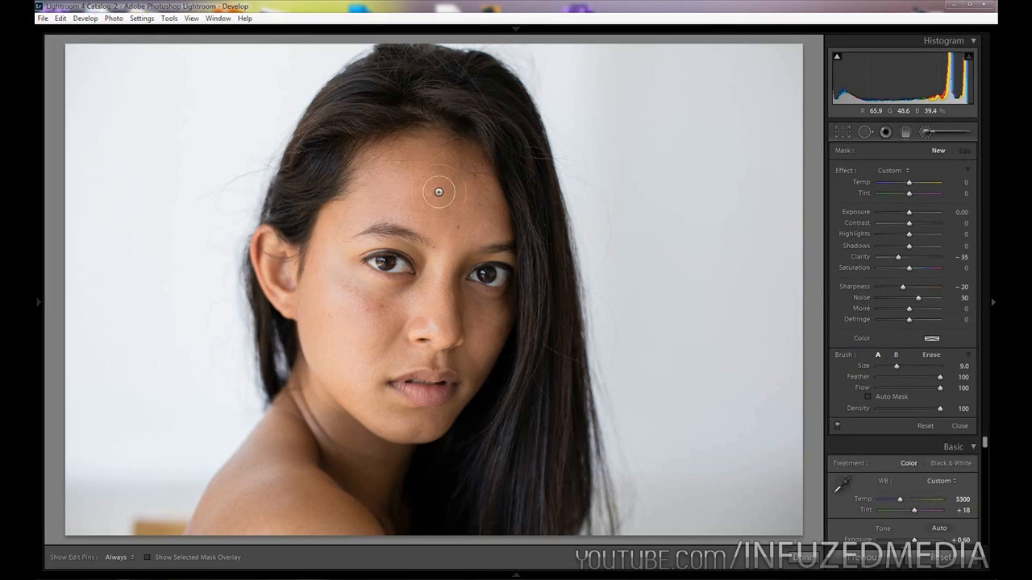
Paint the softening adjustment over the face, neck and shoulder with a size 10 brush, and display the mask overlay
key("bracketright")
key("h")
key("backslash")
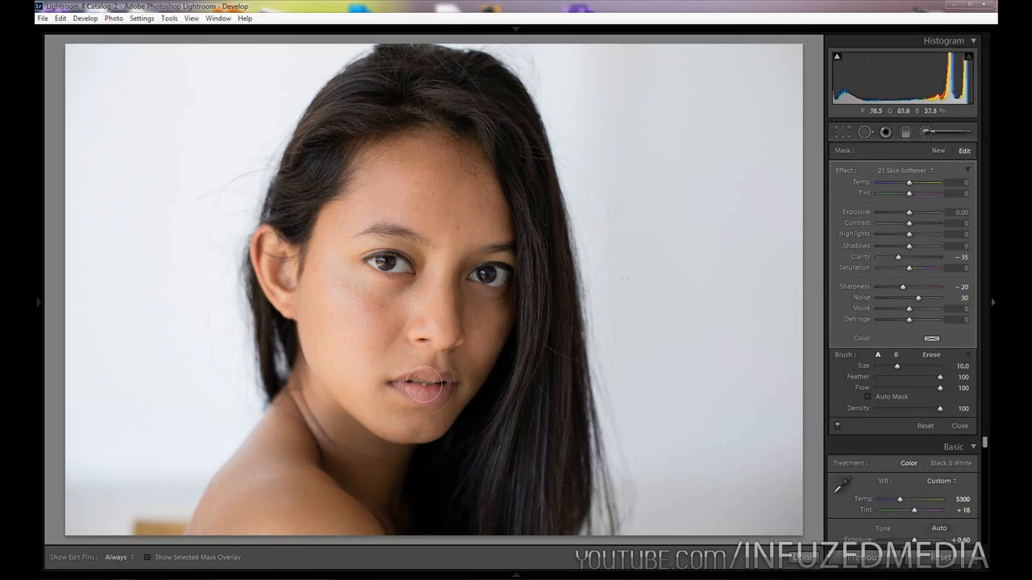
key("o")
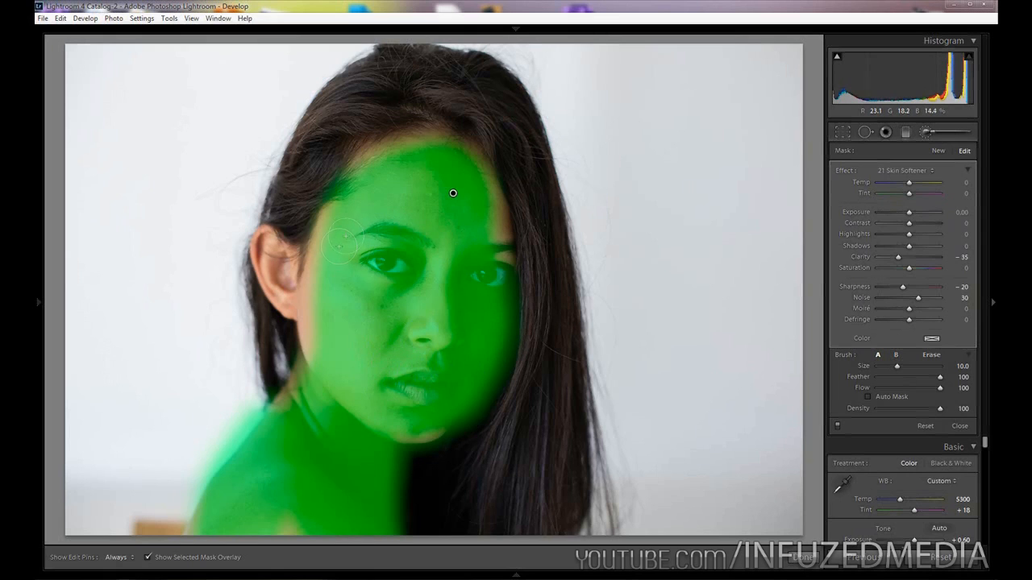
left_click_drag(321, 268, 324, 330)
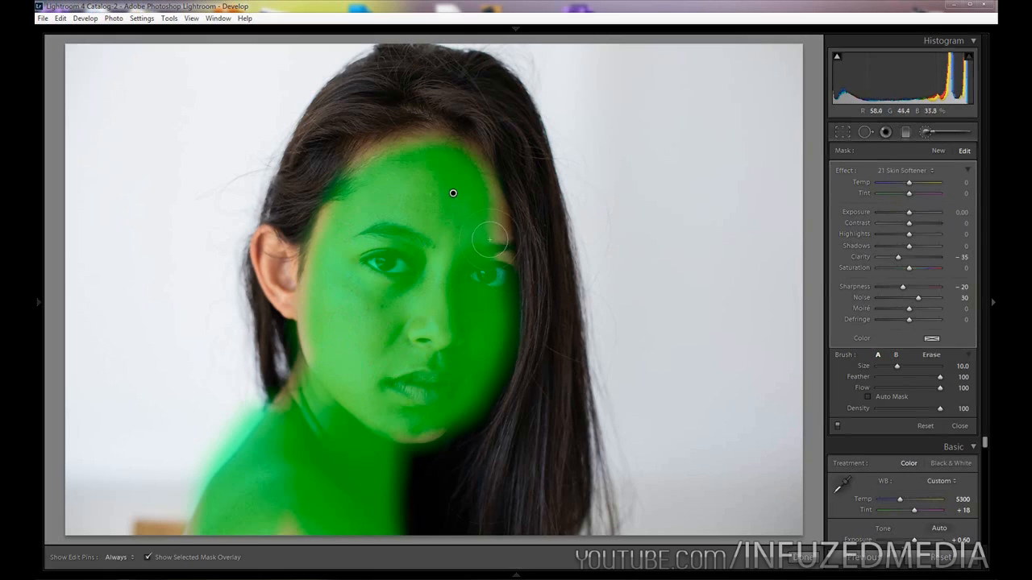
Erase the mask spill from the hair on both sides of the face with a size 8 eraser brush
key("alt")
scroll(322, 193, "down", 3)
mouse_move(294, 256)
left_mouse_down()
mouse_move(304, 215)
mouse_move(362, 163)
mouse_move(331, 189)
left_mouse_up()
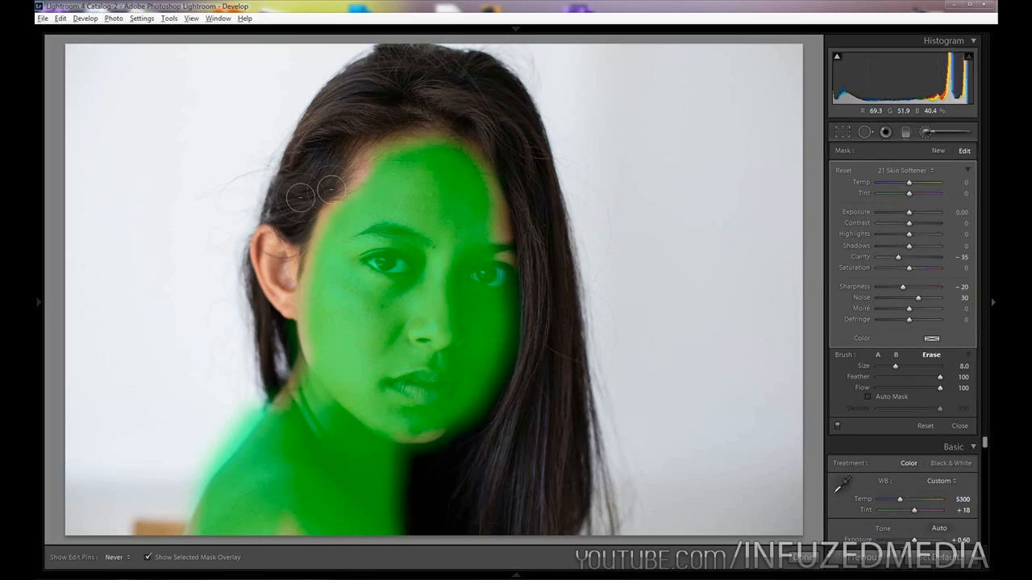
mouse_move(519, 239)
left_mouse_down()
mouse_move(525, 319)
mouse_move(461, 438)
mouse_move(533, 352)
mouse_move(489, 419)
mouse_move(551, 275)
left_mouse_up()
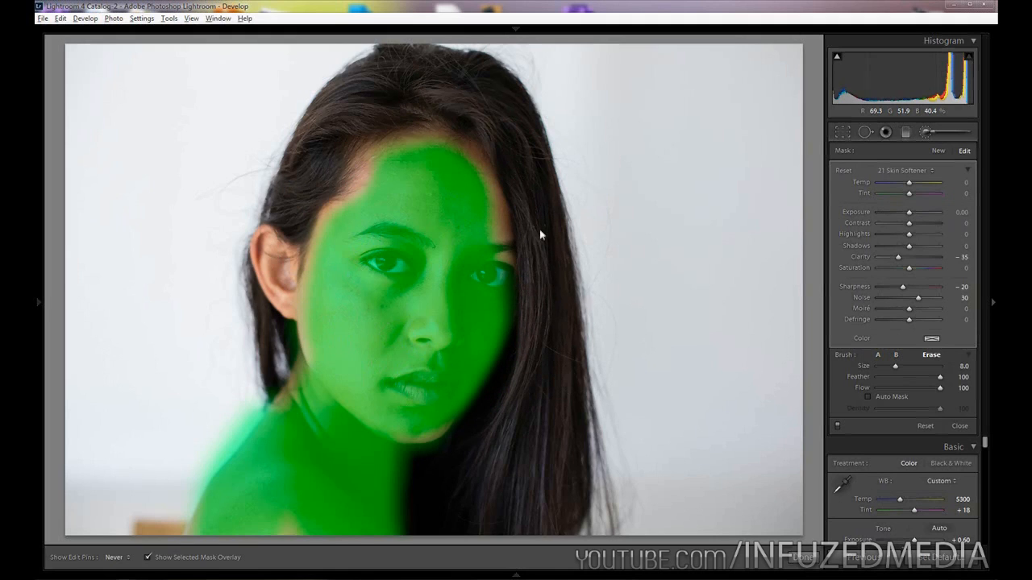
key("h")
key("h")
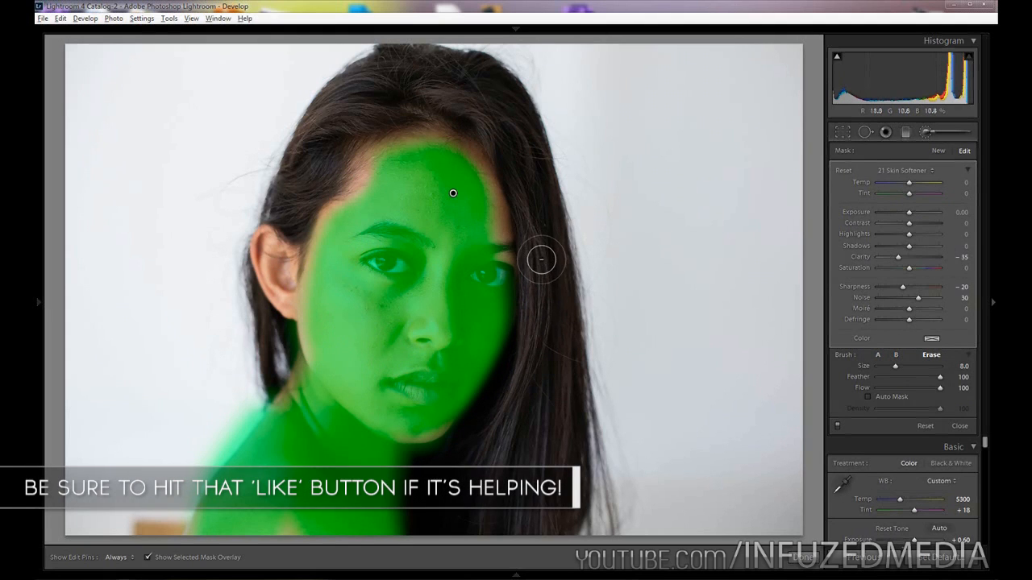
Erase the softening mask from the ear and hairline with a size 8 eraser, and repaint the forehead edge with a size 7 brush
mouse_move(282, 327)
left_mouse_down()
mouse_move(286, 338)
mouse_move(309, 226)
mouse_move(362, 162)
left_mouse_up()
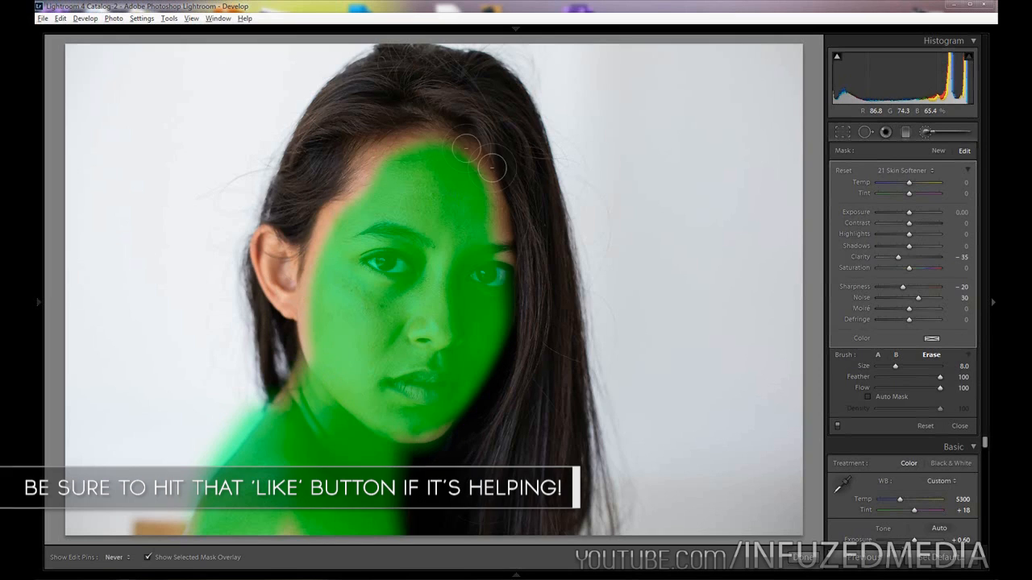
key("h")
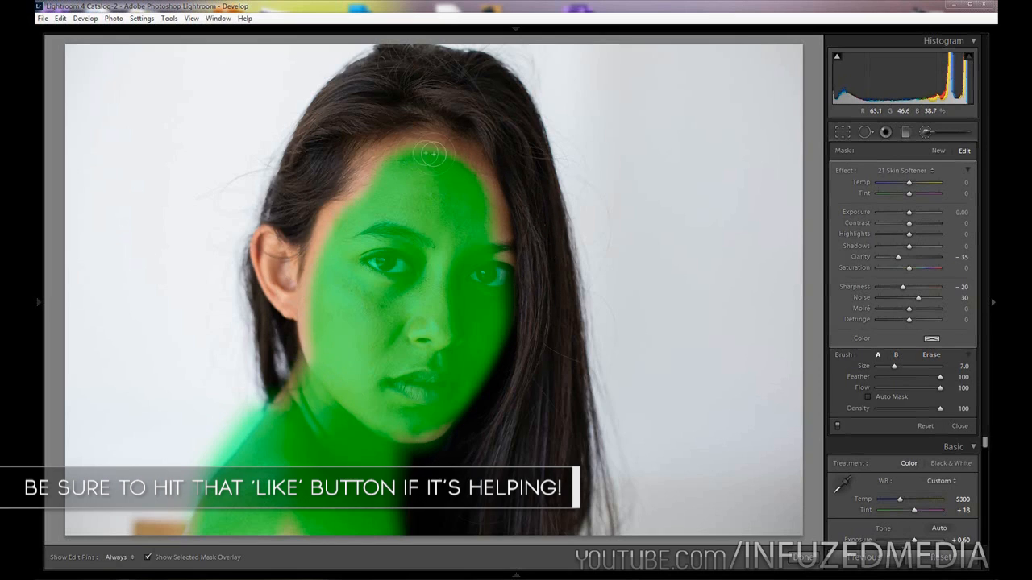
key("h")
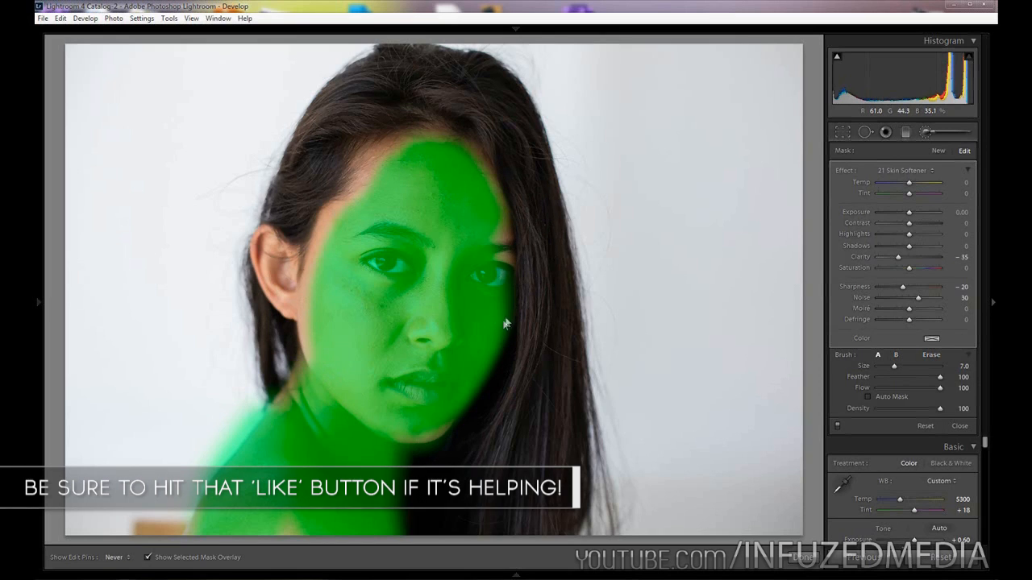
Erase the softening mask from both eyebrows and both eyes with a size 4 eraser brush
key("alt")
key("h")
key("h")
mouse_move(353, 238)
left_mouse_down()
mouse_move(421, 237)
mouse_move(410, 234)
left_mouse_up()
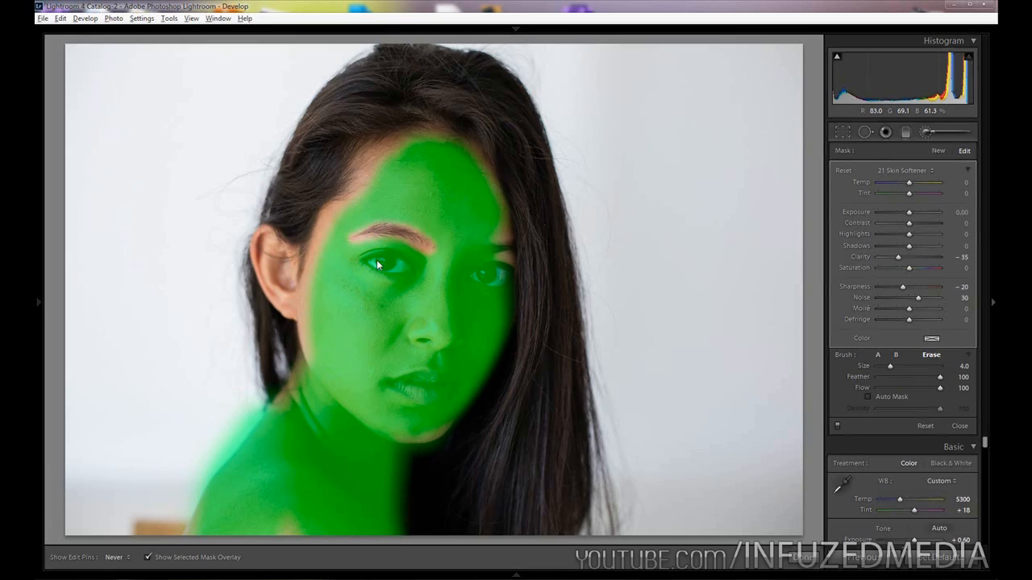
mouse_move(361, 258)
left_mouse_down()
mouse_move(413, 274)
mouse_move(395, 260)
mouse_move(368, 256)
mouse_move(409, 274)
mouse_move(368, 255)
mouse_move(411, 272)
mouse_move(502, 271)
mouse_move(485, 269)
mouse_move(490, 278)
mouse_move(512, 277)
mouse_move(477, 259)
mouse_move(531, 261)
mouse_move(466, 255)
mouse_move(511, 261)
left_mouse_up()
key("h")
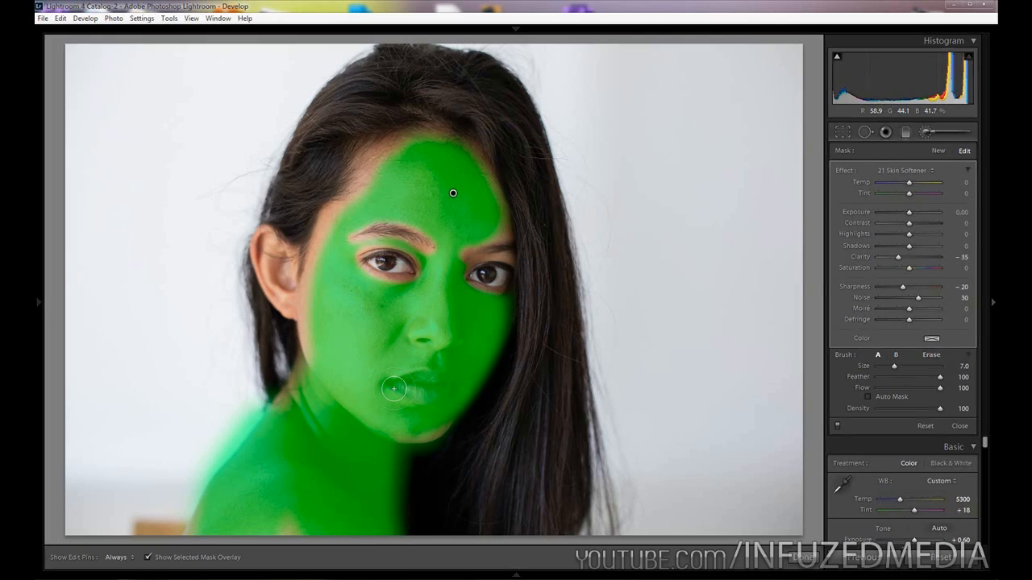
Hide the mask overlay, erase the softening from the lips starting with a size 4 eraser, and redisplay the overlay
key("o")
key("h")
key("alt")
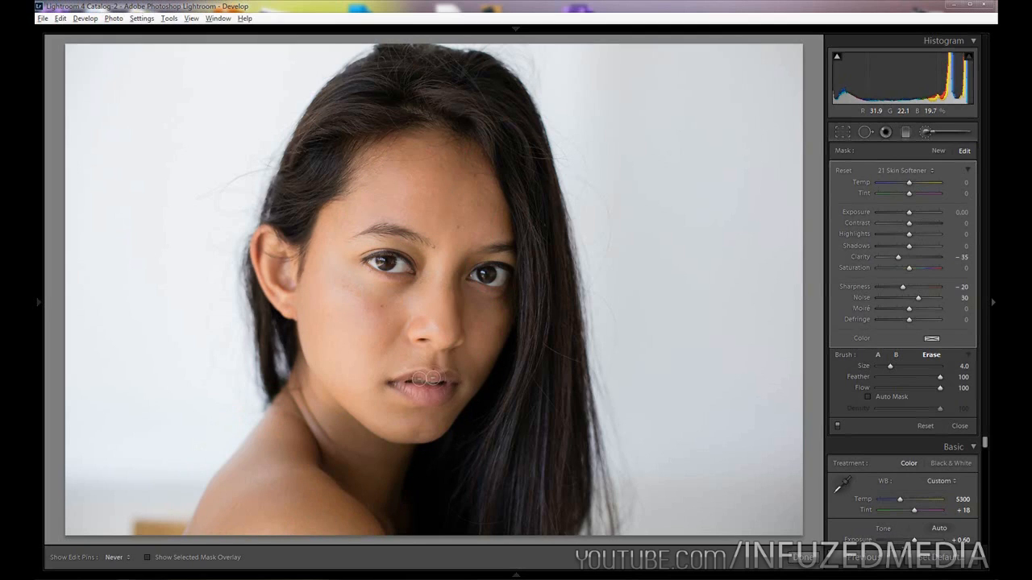
key("h")
key("bracketleft")
key("h")
key("bracketleft")
key("h")
scroll(321, 460, "up", 5)
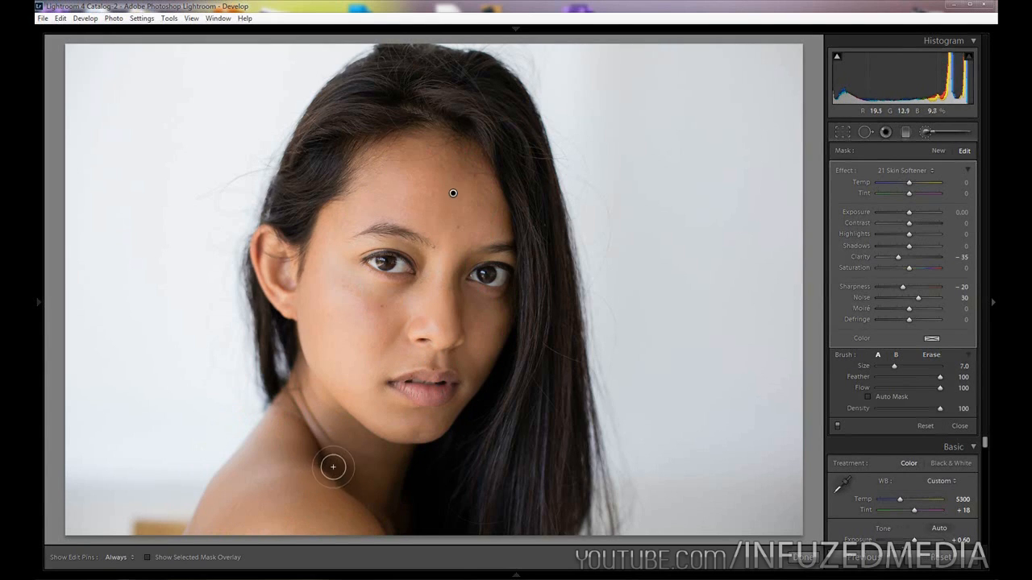
key("i")
key("o")
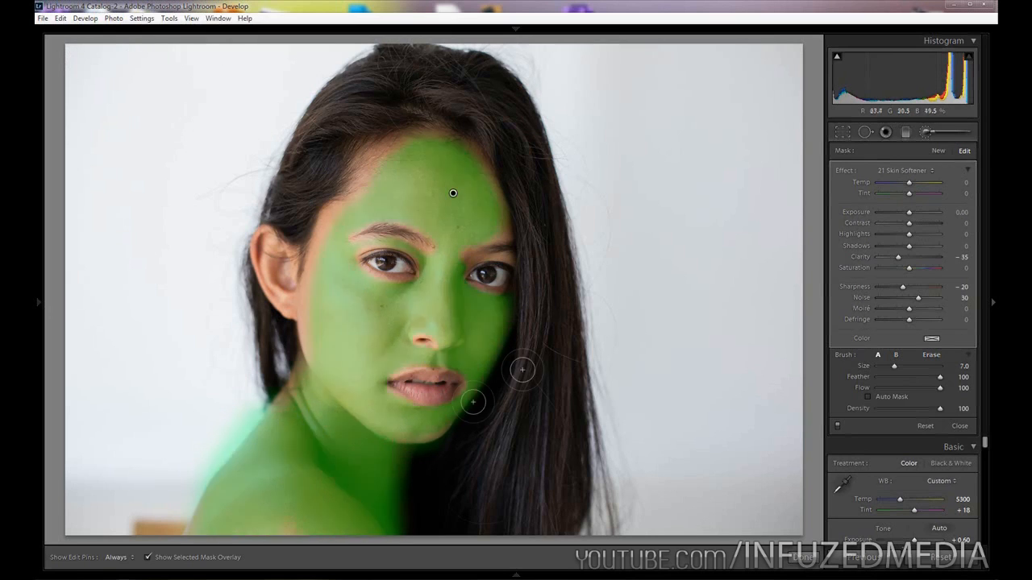
Erase the mask spill from the hair beside the neck and along the shoulder's outer edge with a size 5 eraser
key("alt")
scroll(470, 438, "up", 2)
mouse_move(440, 452)
left_mouse_down()
mouse_move(400, 507)
mouse_move(419, 472)
left_mouse_up()
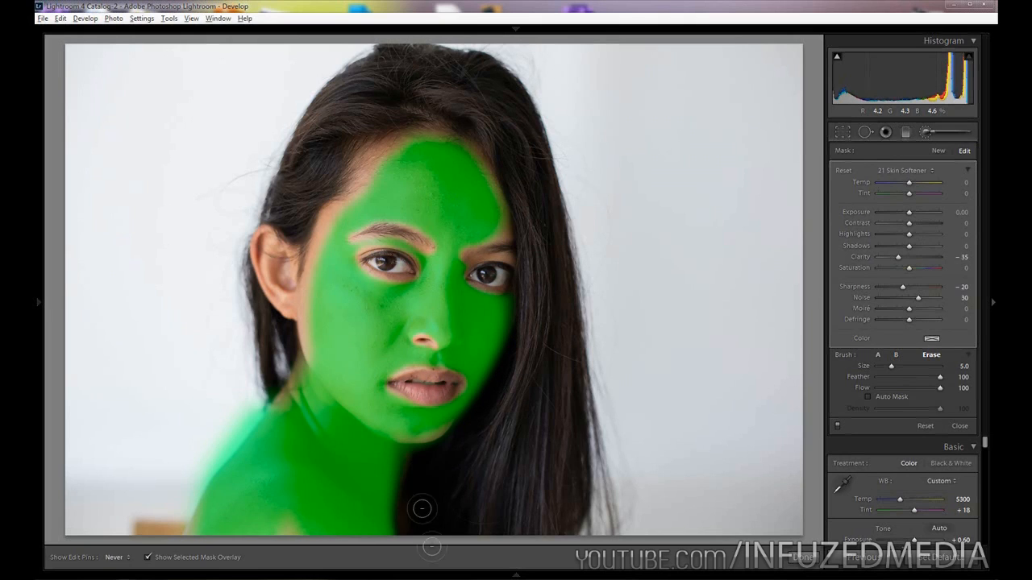
key("h")
key("alt")
mouse_move(293, 387)
left_mouse_down()
mouse_move(202, 490)
mouse_move(275, 381)
mouse_move(185, 511)
left_mouse_up()
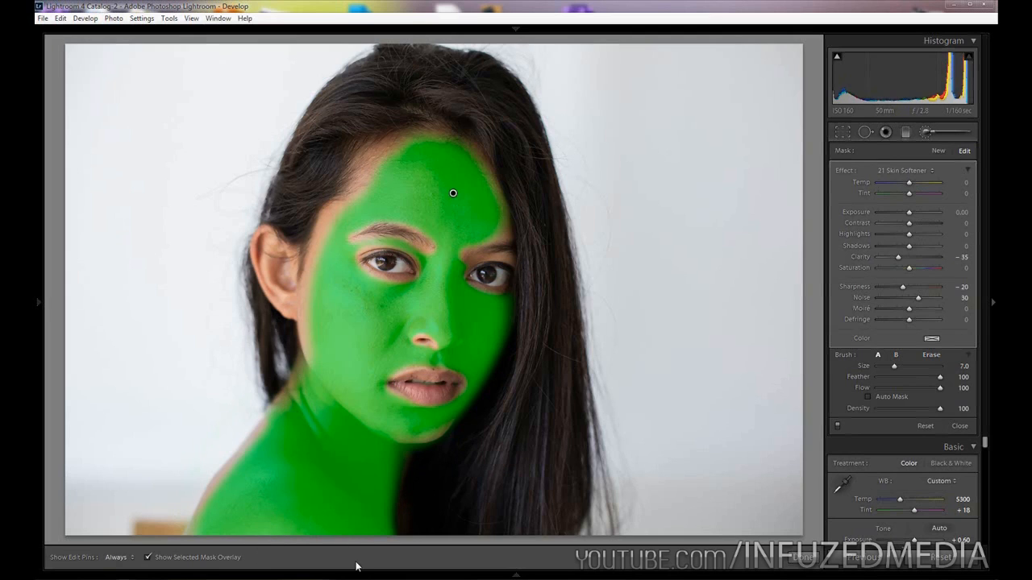
Start a new adjustment brush mask separate from the skin softener and reset all its effect sliders to zero
left_click(935, 151)
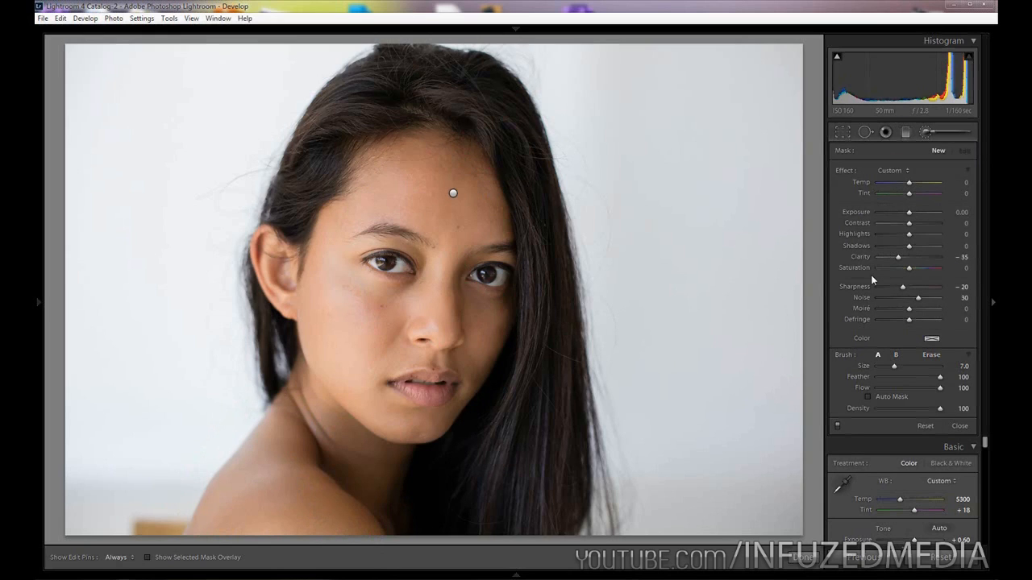
left_click(454, 193)
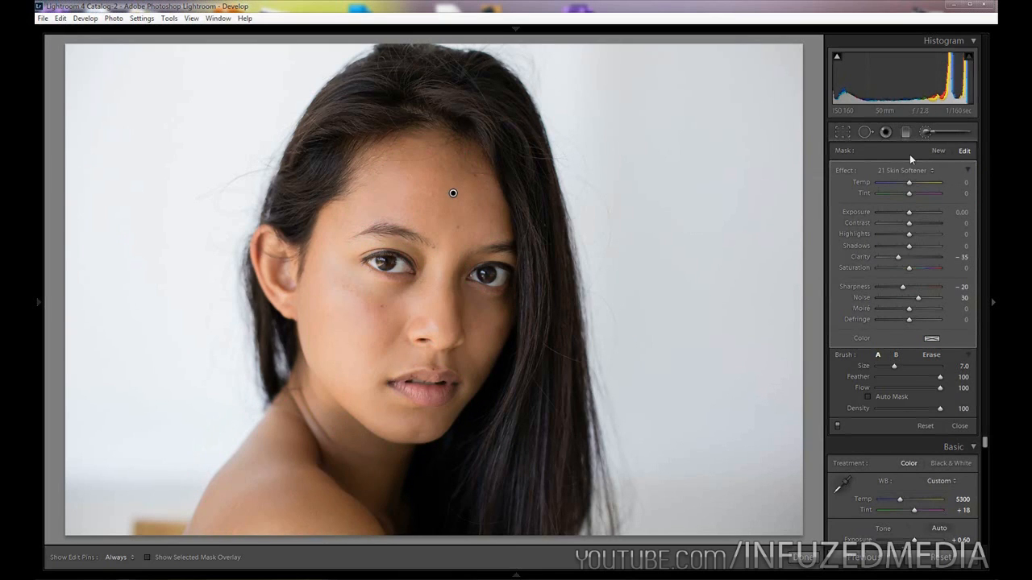
left_click(939, 151)
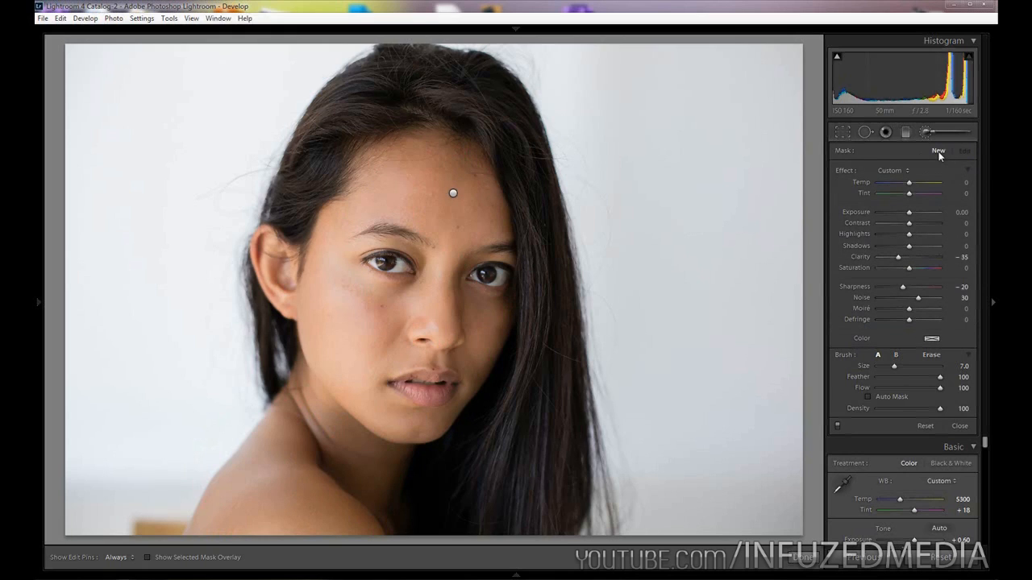
key("alt")
left_click(843, 170, "alt")
Set the new brush to contrast 15, highlights 4, shadows 10, clarity 10 and sharpness 20
left_click(961, 224)
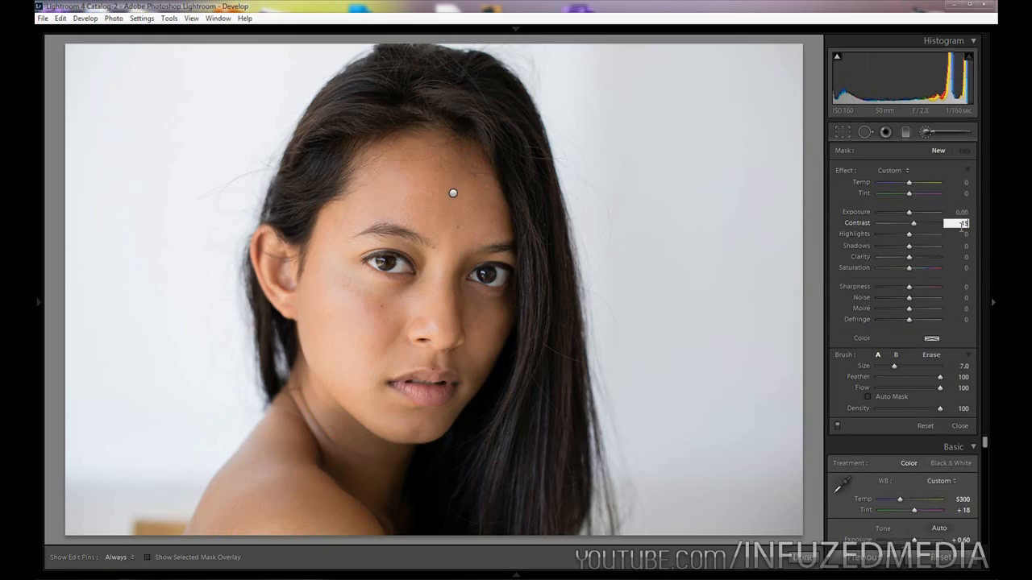
key("Tab")
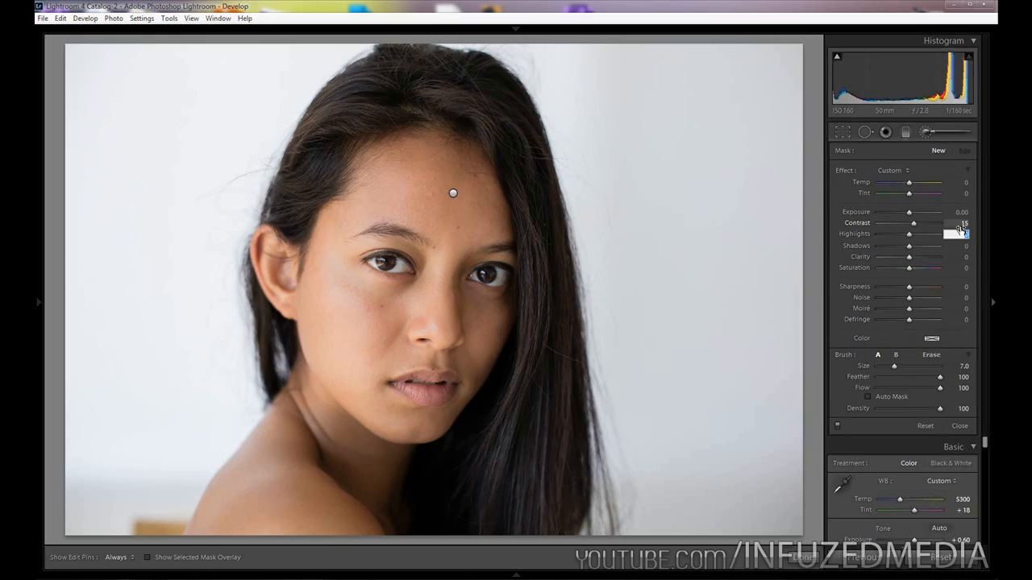
key("Tab")
key("Tab")
type("10")
key("Tab")
key("Tab")
type("20")
key("Return")
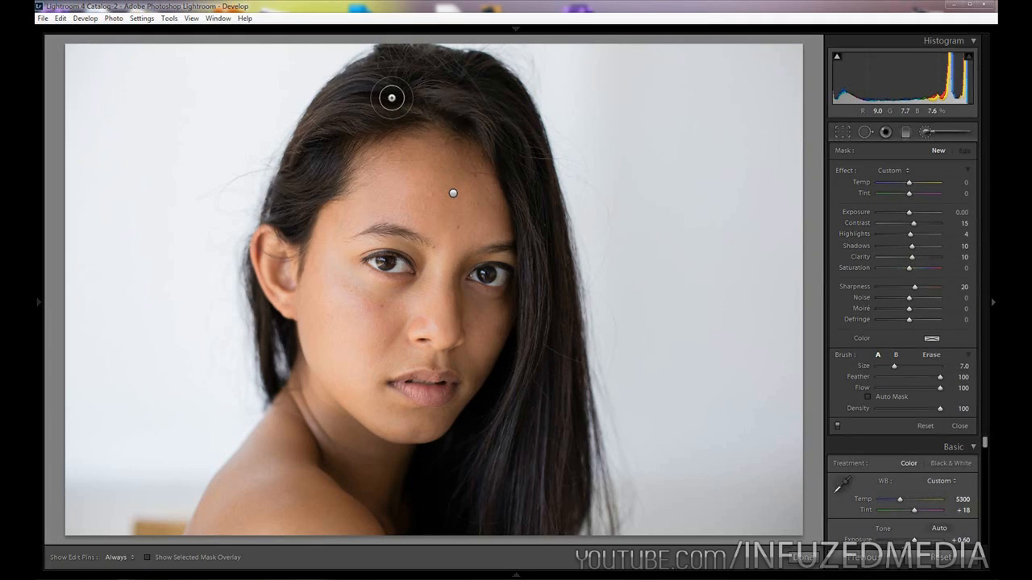
Paint the enhancing adjustment over the hair on the crown and both sides of the face, starting with a size 5 brush
key("bracketleft")
key("bracketleft")
key("h")
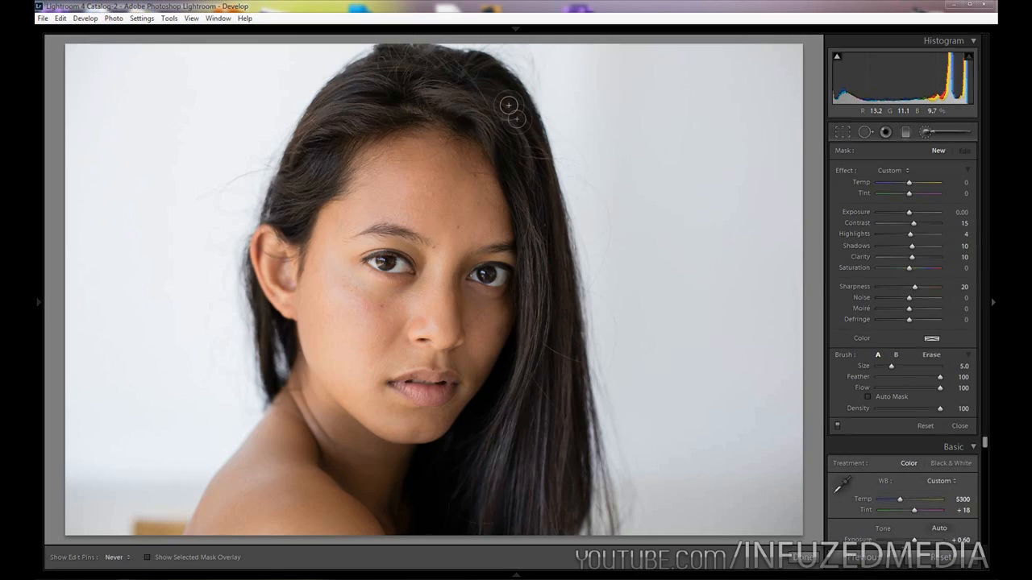
left_click_drag(307, 153, 258, 300)
key("i")
key("i")
key("i")
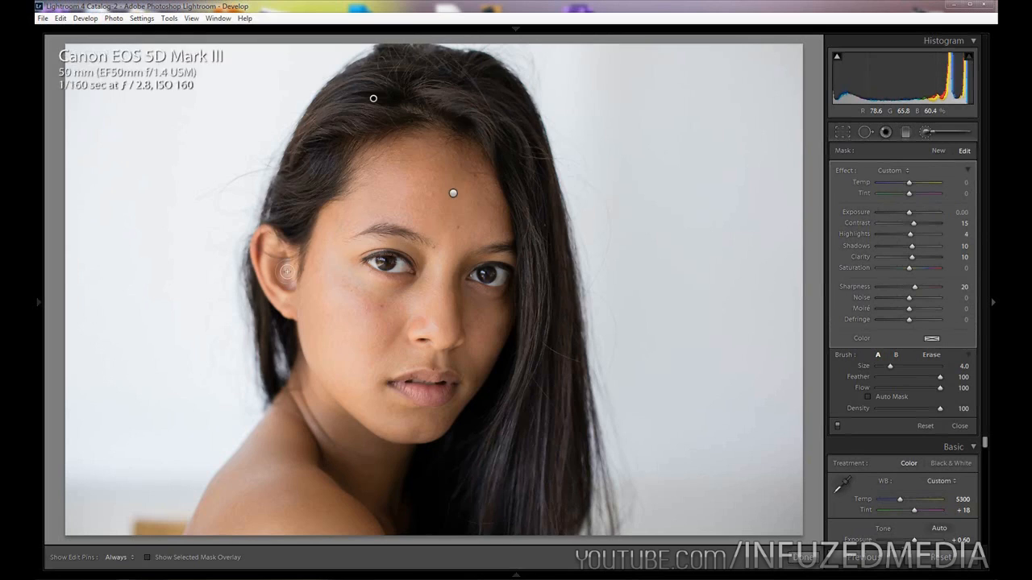
Display the mask overlay and fill the gaps in the hair mask down to the photo's lower edge with a size 4 brush
key("o")
key("h")
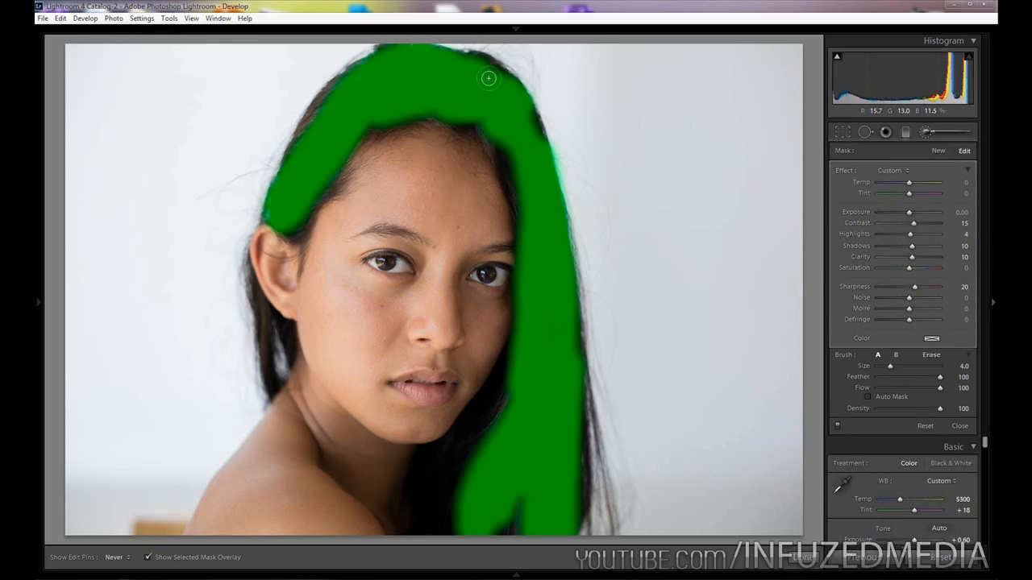
mouse_move(513, 499)
left_mouse_down()
mouse_move(490, 538)
mouse_move(469, 508)
mouse_move(528, 378)
mouse_move(456, 532)
mouse_move(494, 491)
mouse_move(512, 521)
mouse_move(556, 464)
mouse_move(569, 413)
mouse_move(579, 537)
left_mouse_up()
key("h")
key("h")
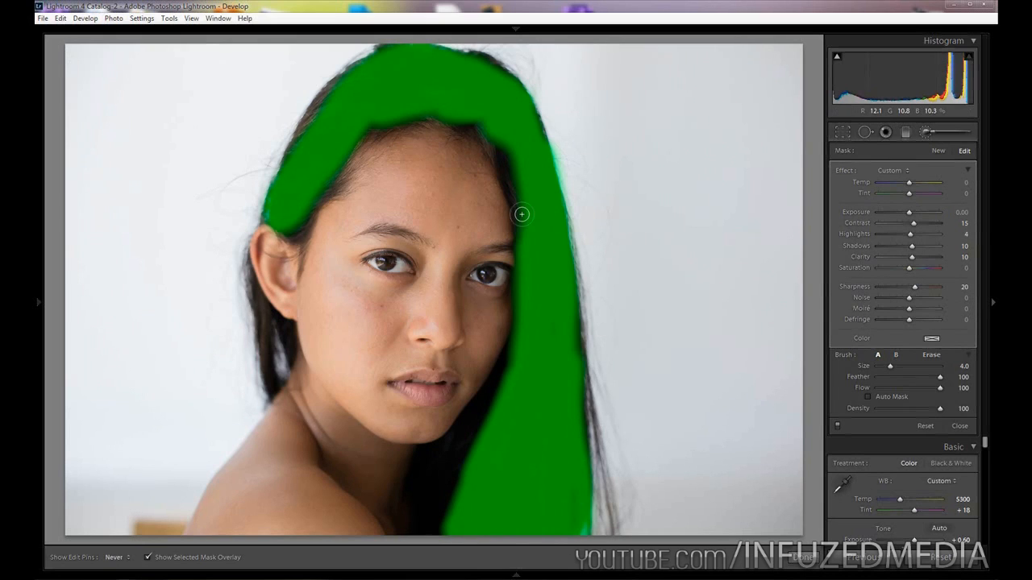
key("alt")
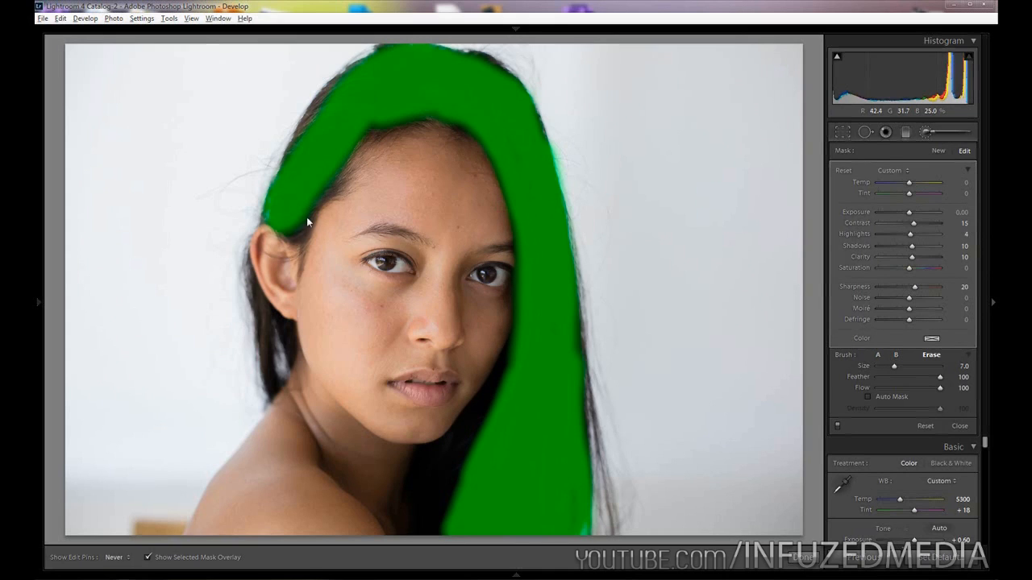
Extend the hair mask at the temple and paint the adjustment over both eyebrows with a size 2 brush
key("h")
scroll(375, 237, "down", 1)
left_click_drag(373, 231, 382, 230)
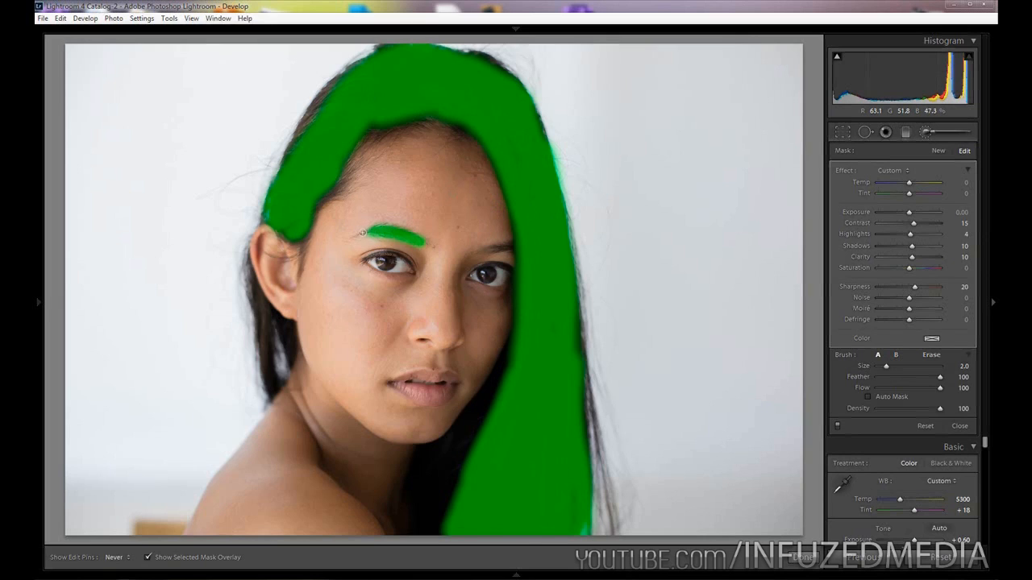
mouse_move(487, 252)
left_mouse_down()
mouse_move(520, 250)
mouse_move(493, 250)
left_mouse_up()
key("alt")
mouse_move(384, 254)
left_mouse_down()
mouse_move(416, 258)
mouse_move(385, 254)
left_mouse_up()
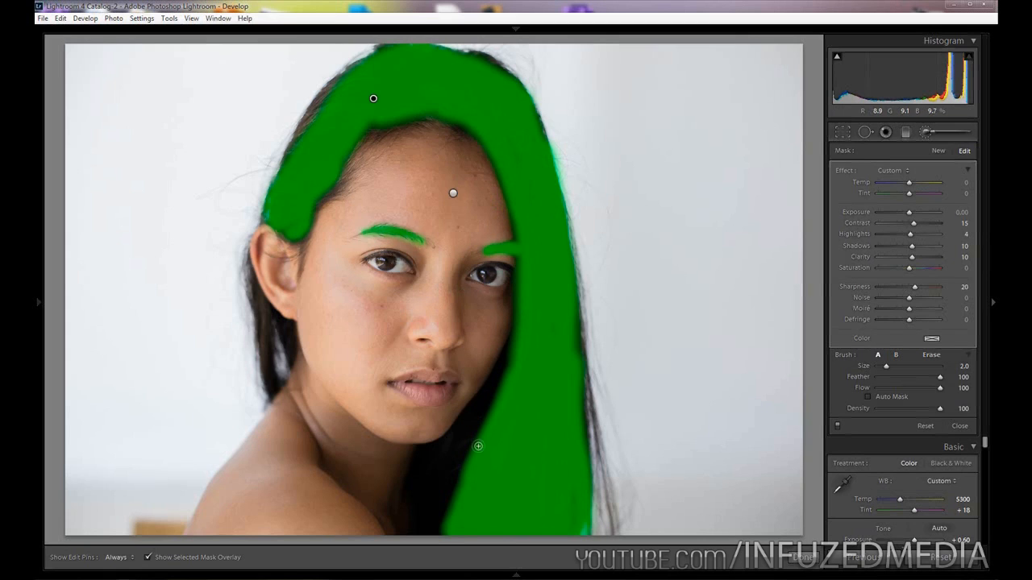
Delete the hair adjustment and the skin-softening adjustment in turn, undoing each deletion
key("Delete")
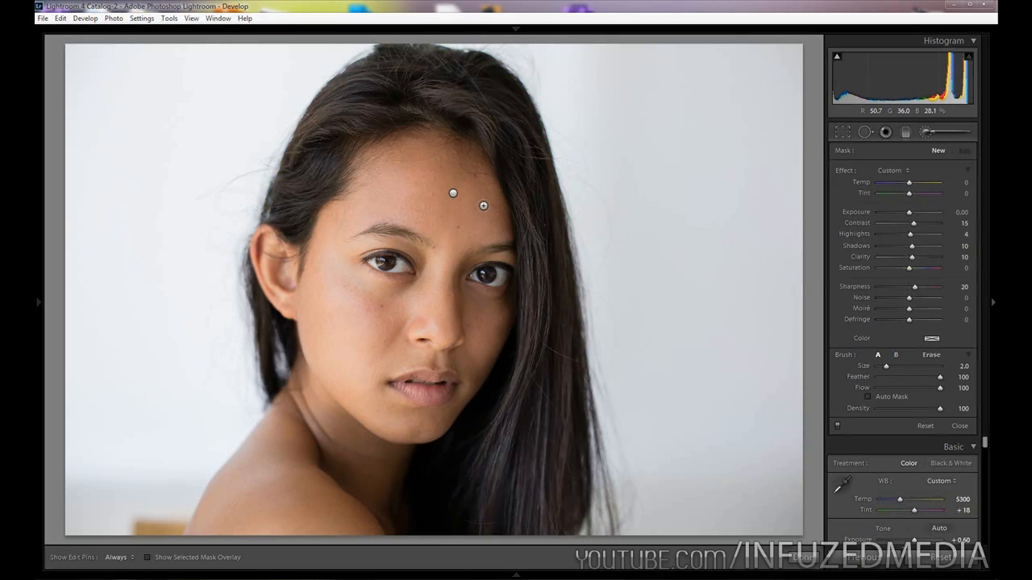
key("ctrl+z")
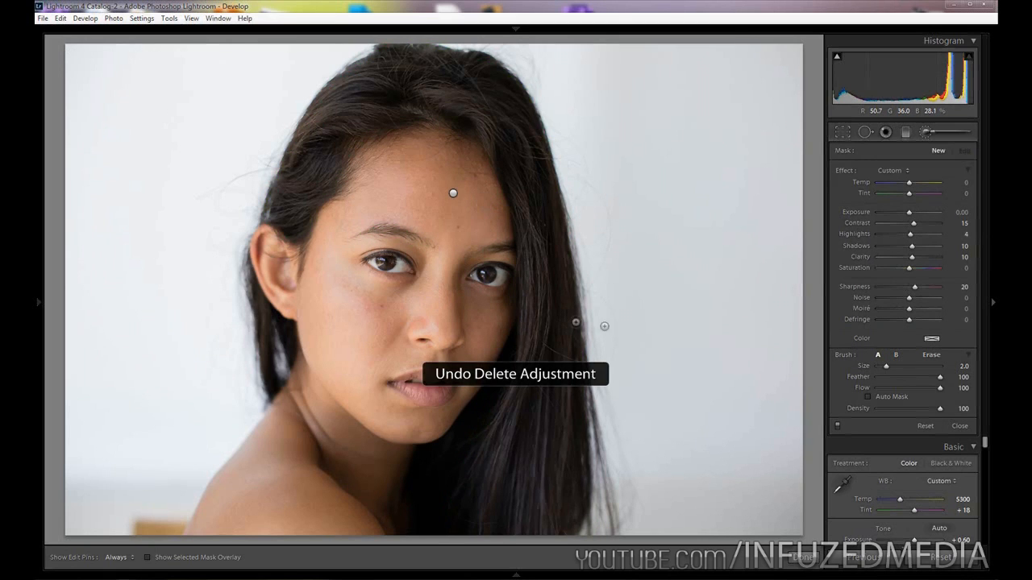
left_click(453, 193)
key("Delete")
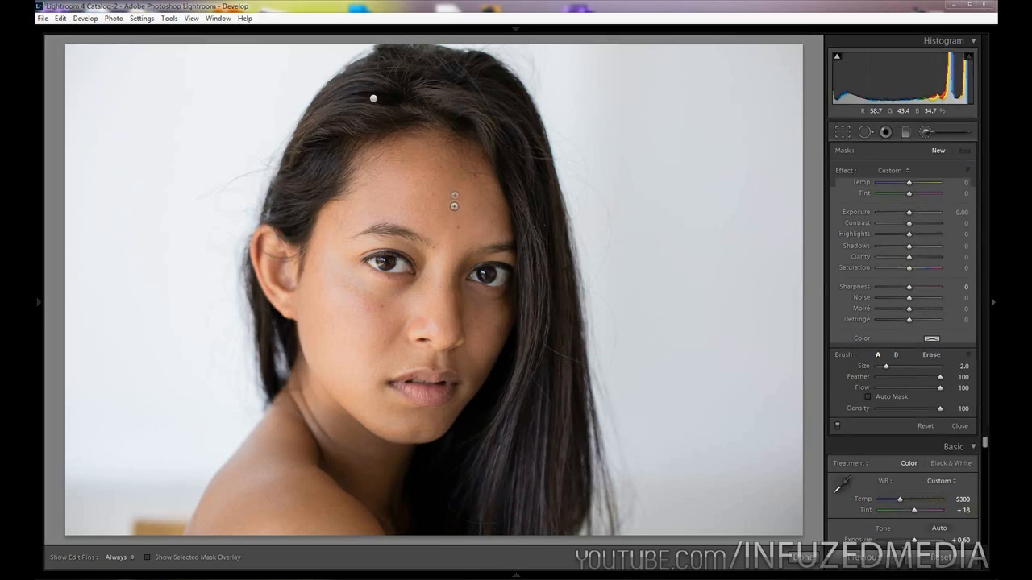
key("ctrl+z")
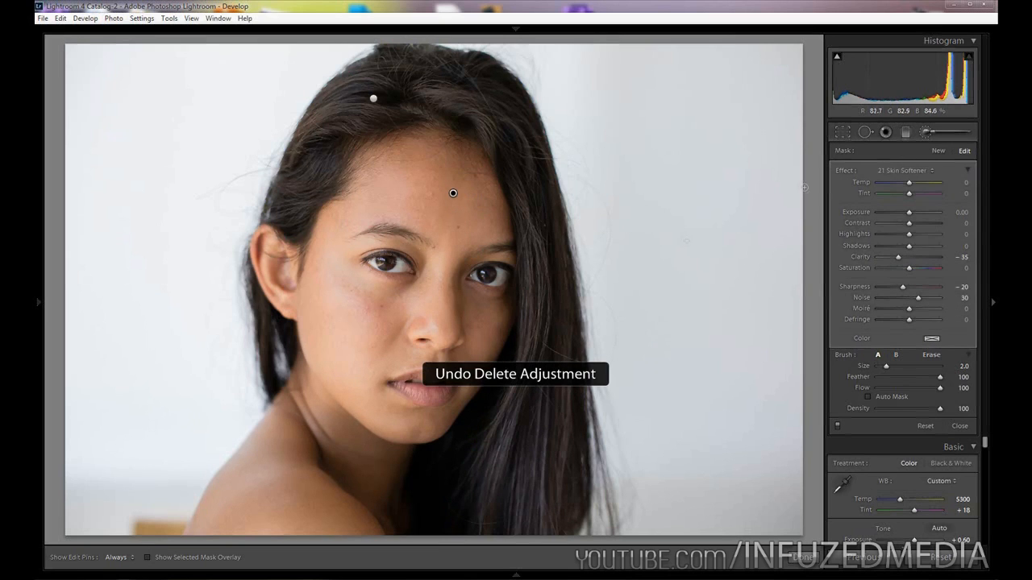
Start another new brush mask with all effect sliders reset, and view the eye at 1:1 zoom
left_click(940, 151)
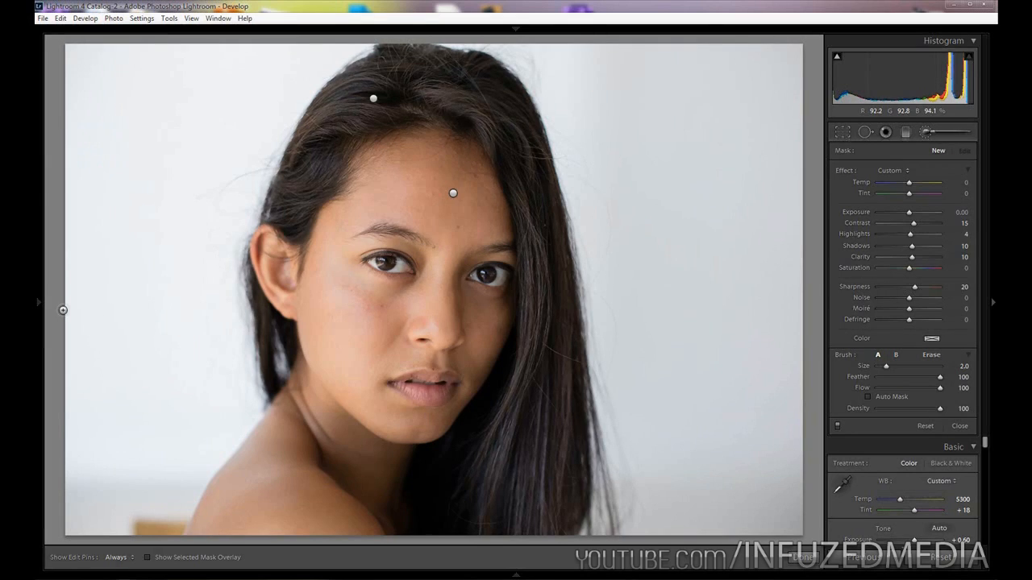
left_click(37, 304)
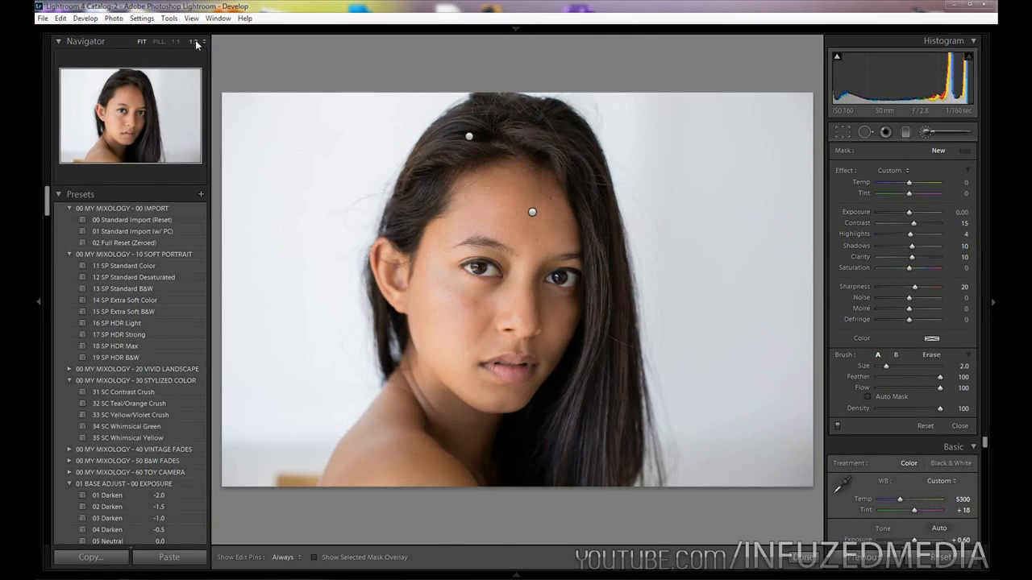
left_click(177, 42)
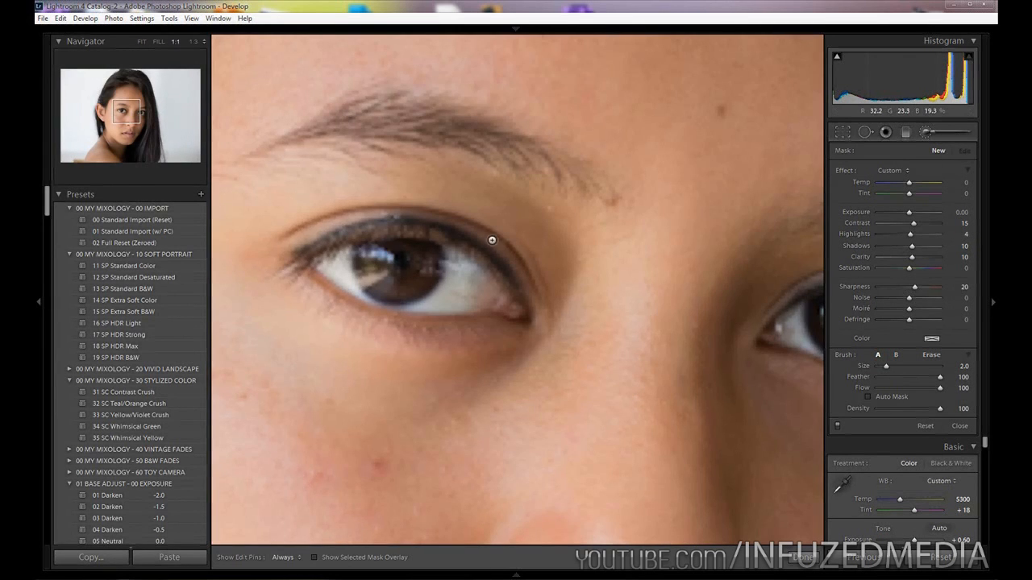
key("alt")
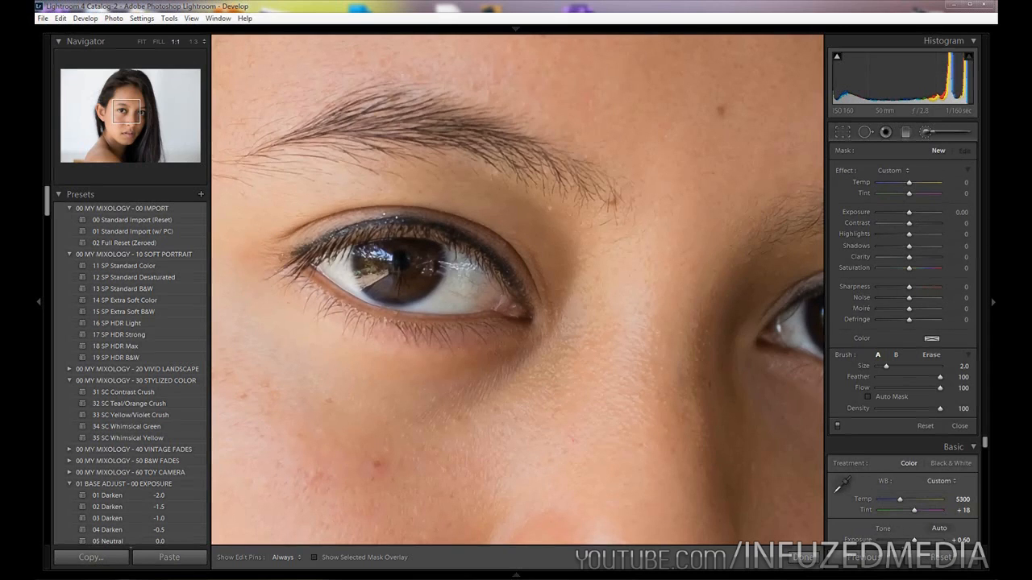
Set the new brush to exposure 0.15, contrast 10 and clarity 10
left_click(959, 212)
key("Tab")
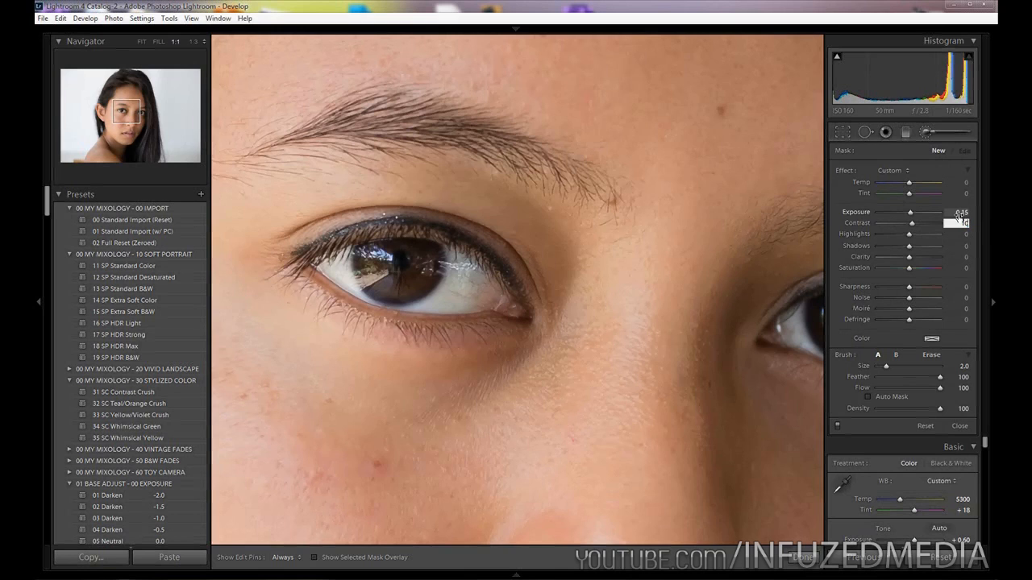
type("10")
key("Tab")
key("Tab")
key("Tab")
type("10")
key("Return")
Paint the adjustment over the whites and irises of both eyes with a size 4 brush
scroll(451, 254, "up", 2)
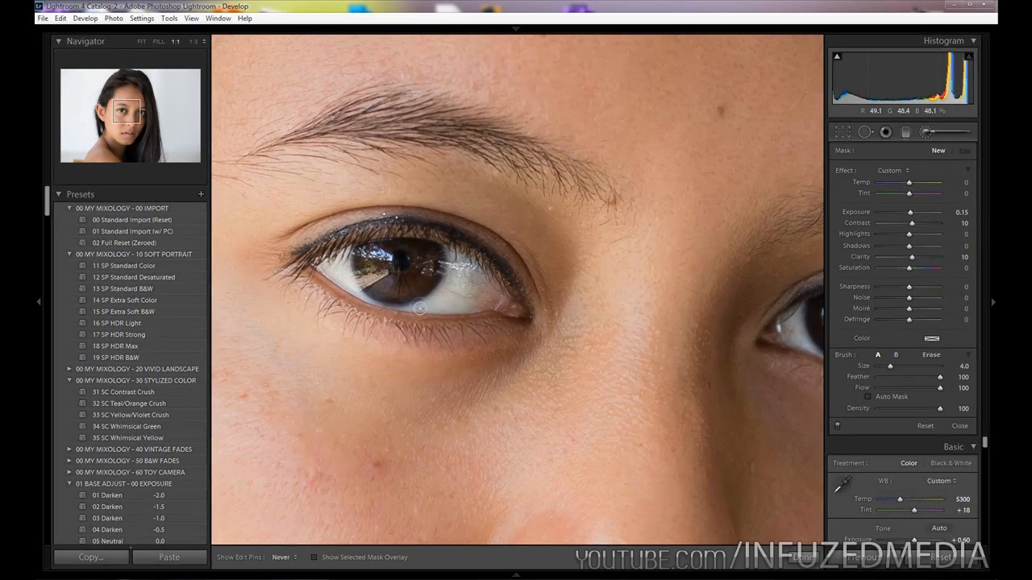
mouse_move(456, 305)
left_mouse_down()
mouse_move(484, 270)
mouse_move(478, 283)
left_mouse_up()
mouse_move(353, 267)
left_mouse_down()
mouse_move(349, 287)
mouse_move(388, 300)
mouse_move(438, 294)
left_mouse_up()
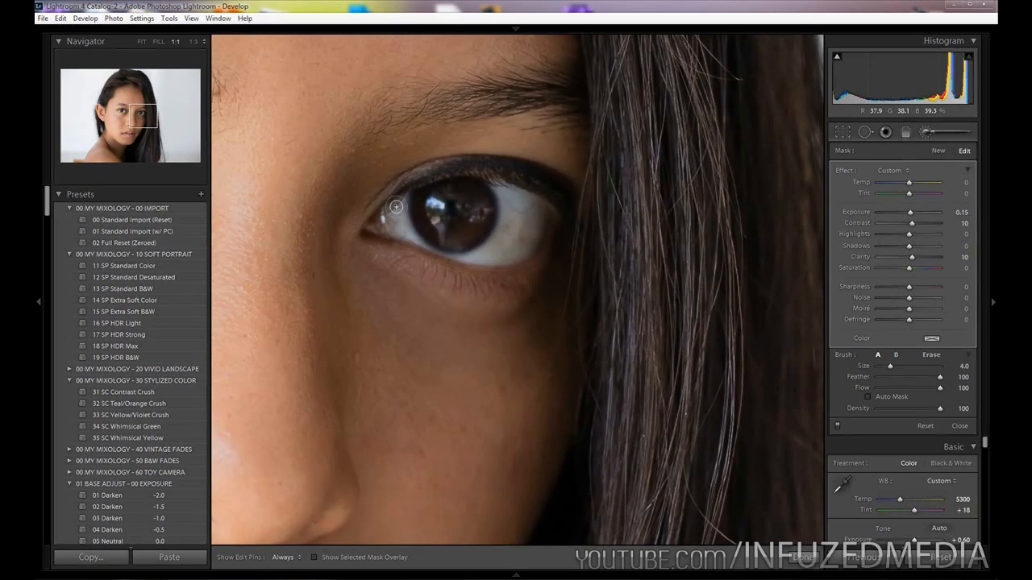
key("h")
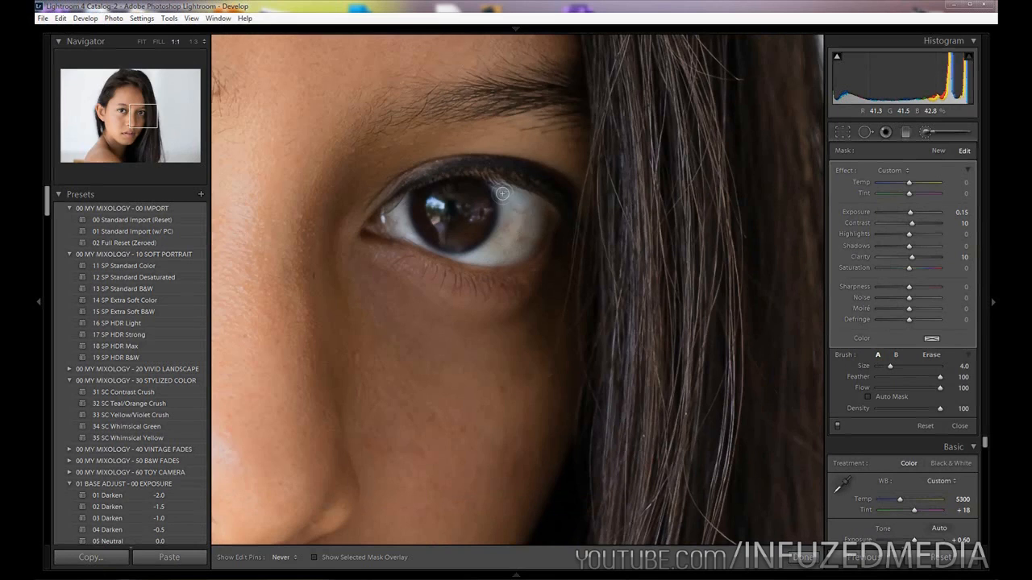
key("h")
Show the mask overlay and erase the spill around the iris and lower lid of the shaded eye with a size 7 eraser
key("o")
key("alt")
key("h")
mouse_move(416, 201)
left_mouse_down()
mouse_move(422, 228)
mouse_move(440, 239)
mouse_move(484, 216)
mouse_move(474, 193)
mouse_move(471, 230)
mouse_move(451, 245)
mouse_move(472, 204)
mouse_move(454, 230)
left_mouse_up()
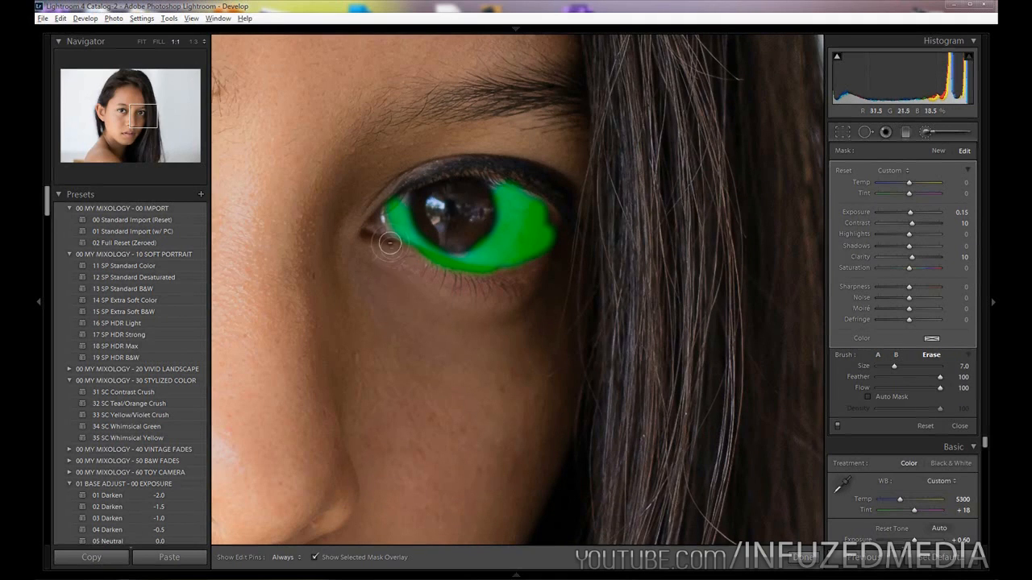
mouse_move(532, 285)
left_mouse_down()
mouse_move(462, 288)
mouse_move(521, 272)
mouse_move(488, 280)
left_mouse_up()
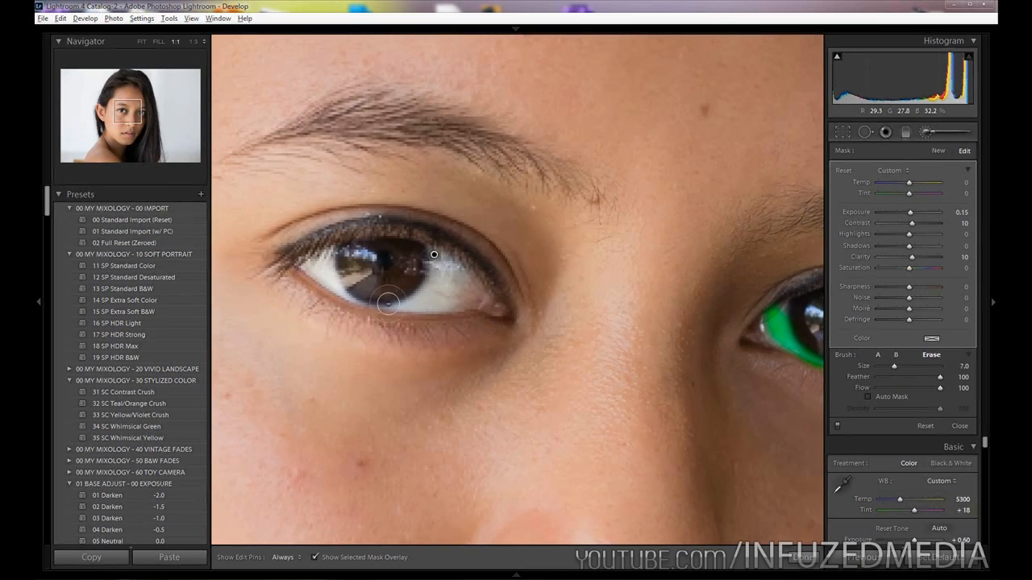
Clean up the mask on the other eye by erasing it from the lower lid and iris, refining the whites with a size 2 brush
key("o")
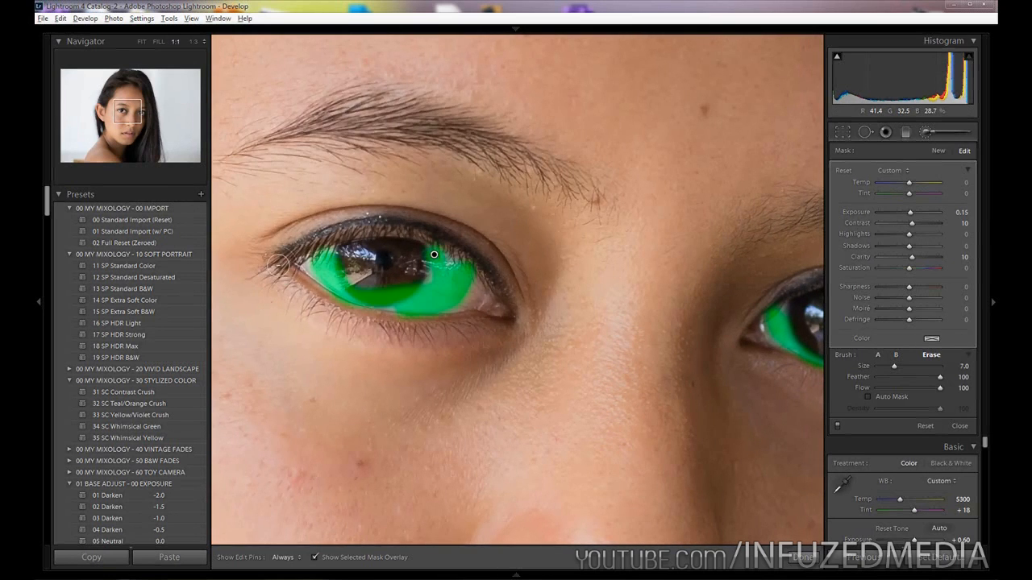
mouse_move(434, 255)
left_mouse_down()
mouse_move(437, 316)
mouse_move(497, 312)
left_mouse_up()
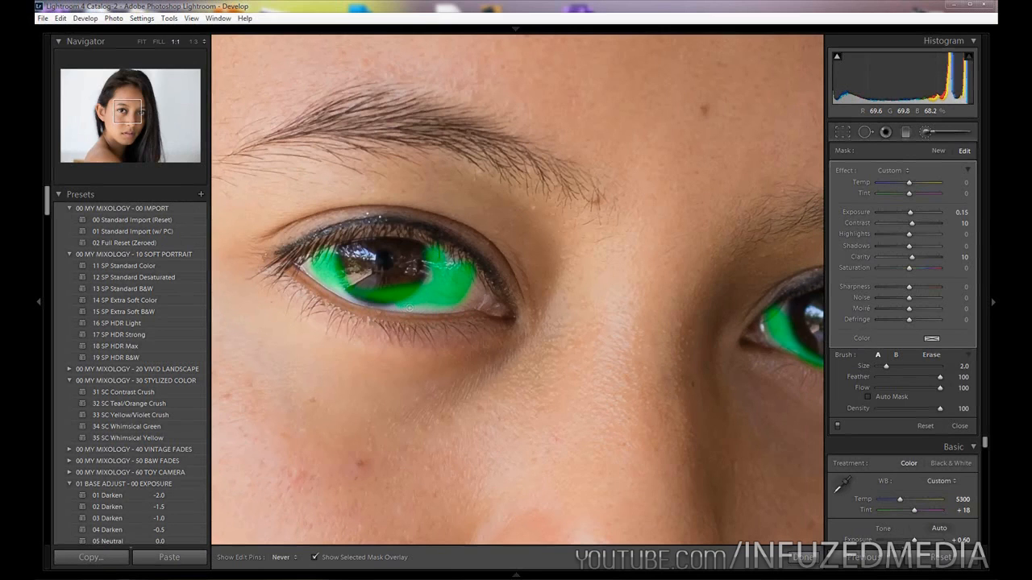
key("alt")
left_click_drag(457, 250, 489, 275)
key("alt")
mouse_move(345, 259)
left_mouse_down()
mouse_move(349, 287)
mouse_move(363, 290)
mouse_move(390, 287)
mouse_move(413, 263)
mouse_move(373, 288)
mouse_move(408, 271)
mouse_move(390, 287)
mouse_move(360, 282)
left_mouse_up()
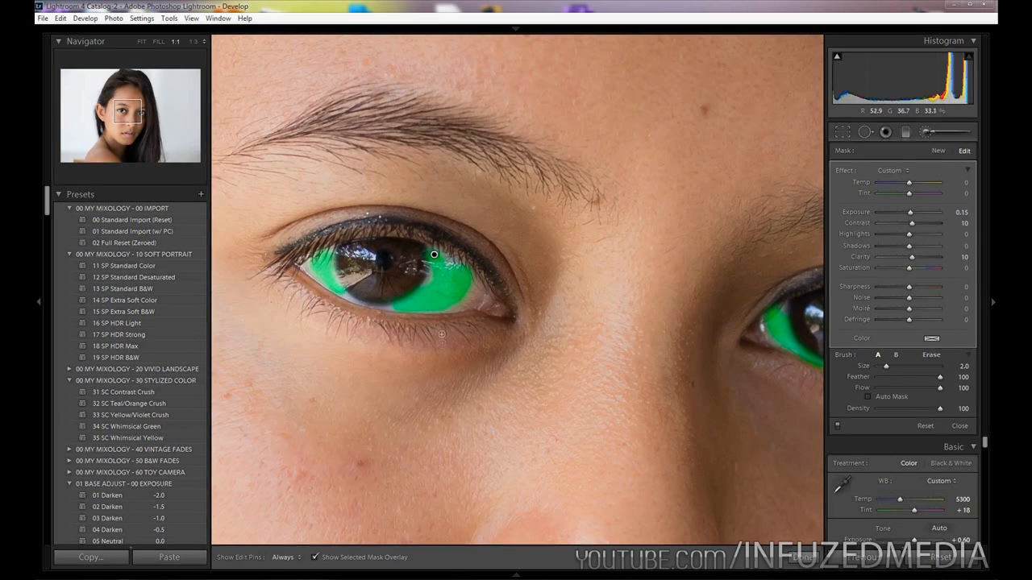
Delete the eye adjustment in the full-photo view and undo the deletion
key("z")
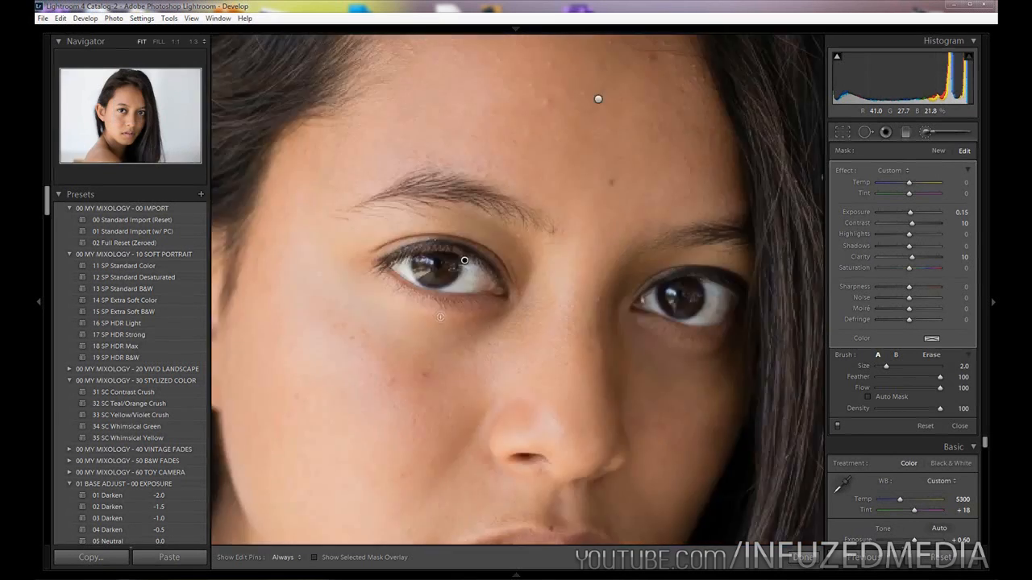
key("Delete")
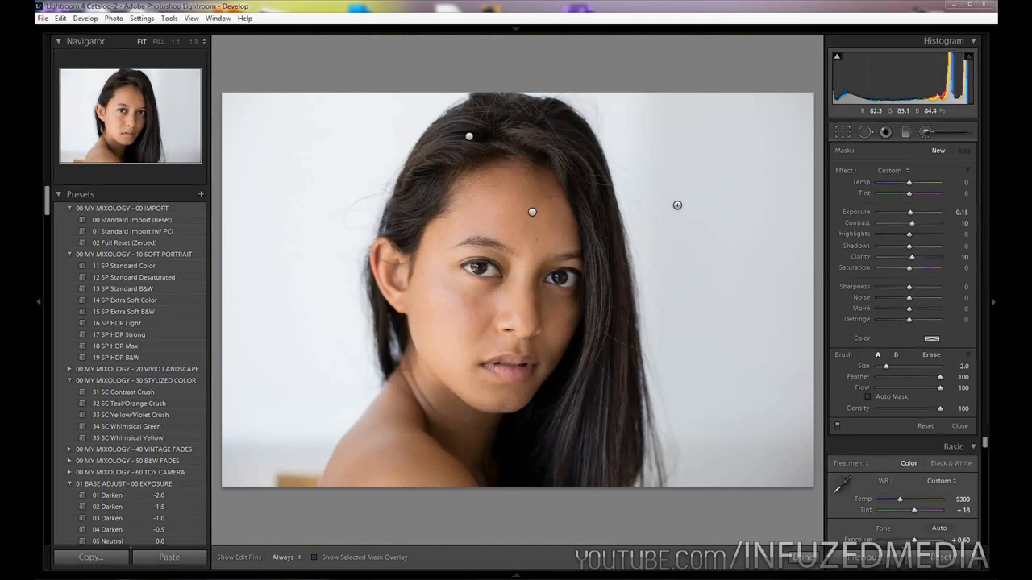
key("ctrl+z")
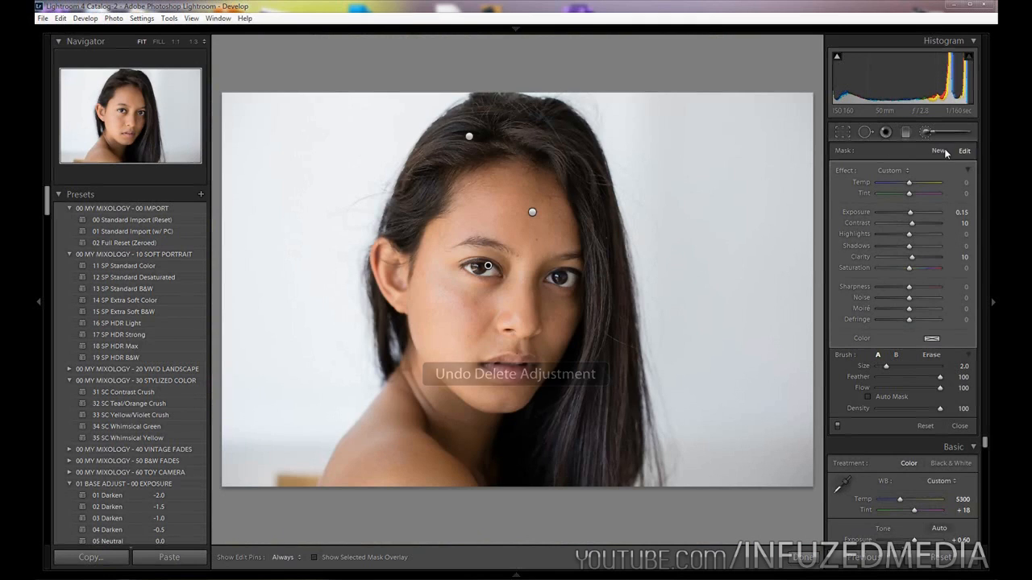
Start a new brush mask with clarity set to 0 and saturation set to -10
left_click(941, 153)
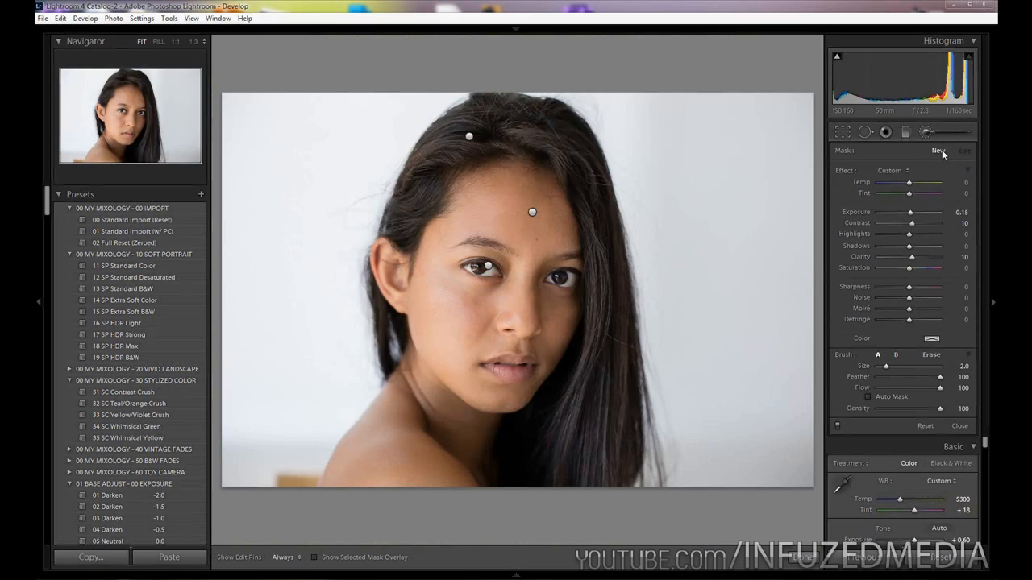
left_click(960, 248)
key("Return")
left_click(964, 257)
type("0")
key("Tab")
type("-10")
key("Return")
Paint the adjustment over the visible teeth with a size 2 brush and check the coverage with the mask overlay
key("z")
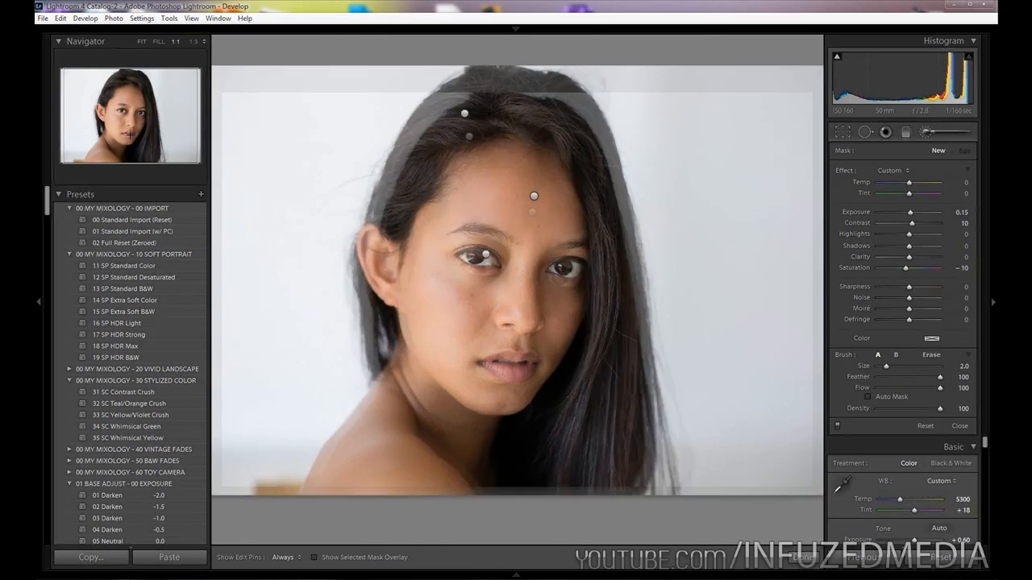
key("h")
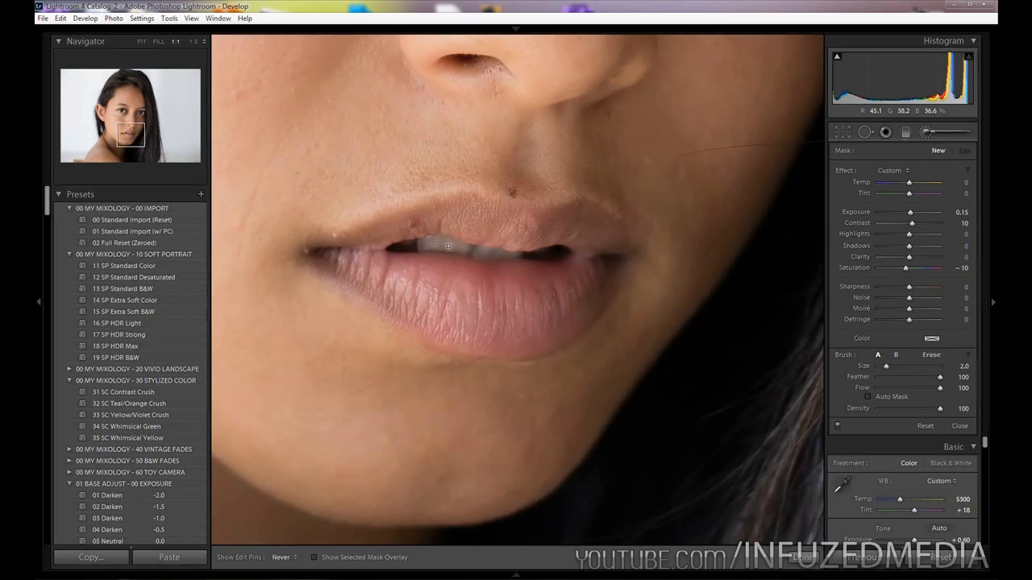
key("h")
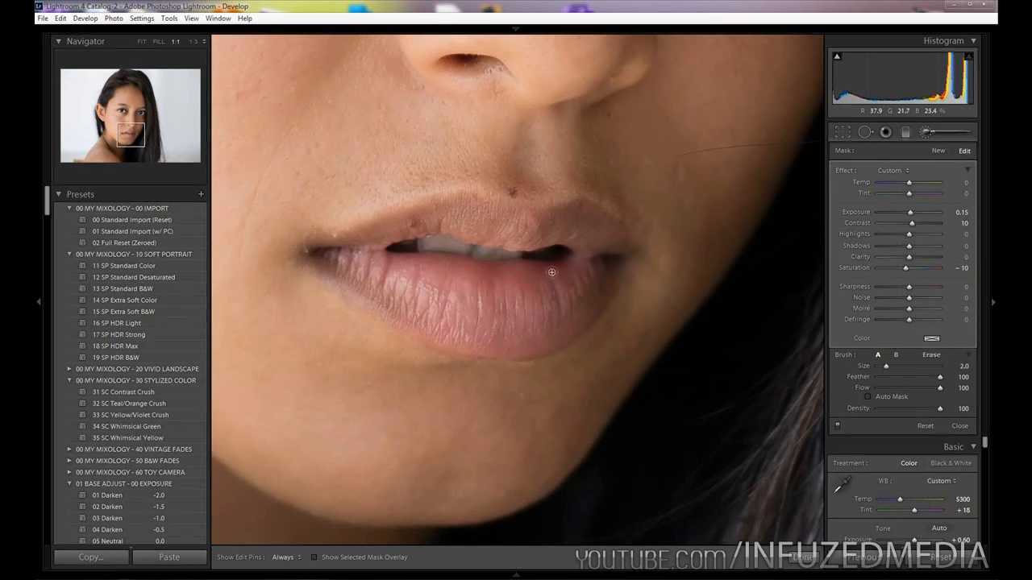
left_click(427, 245)
key("o")
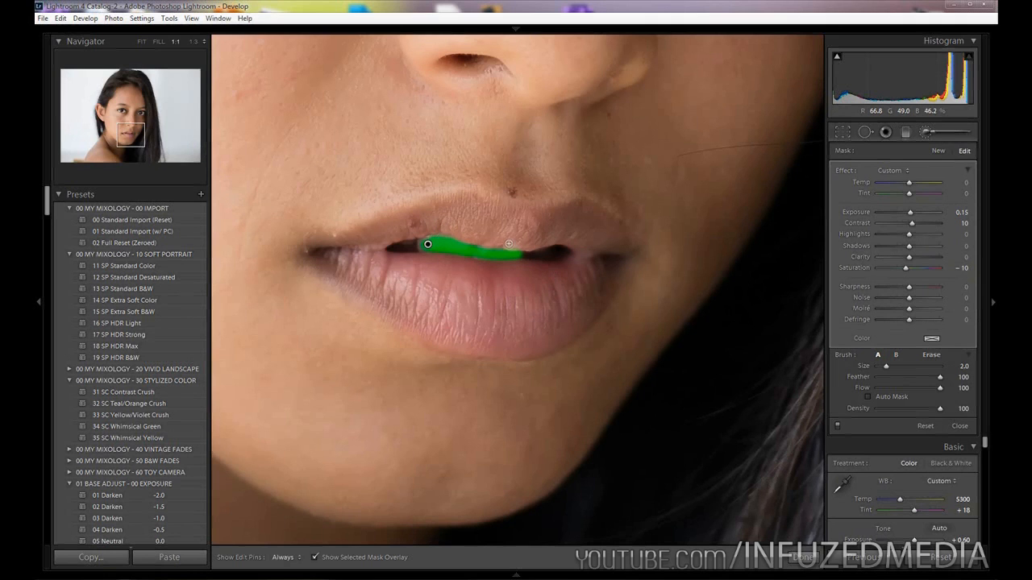
key("z")
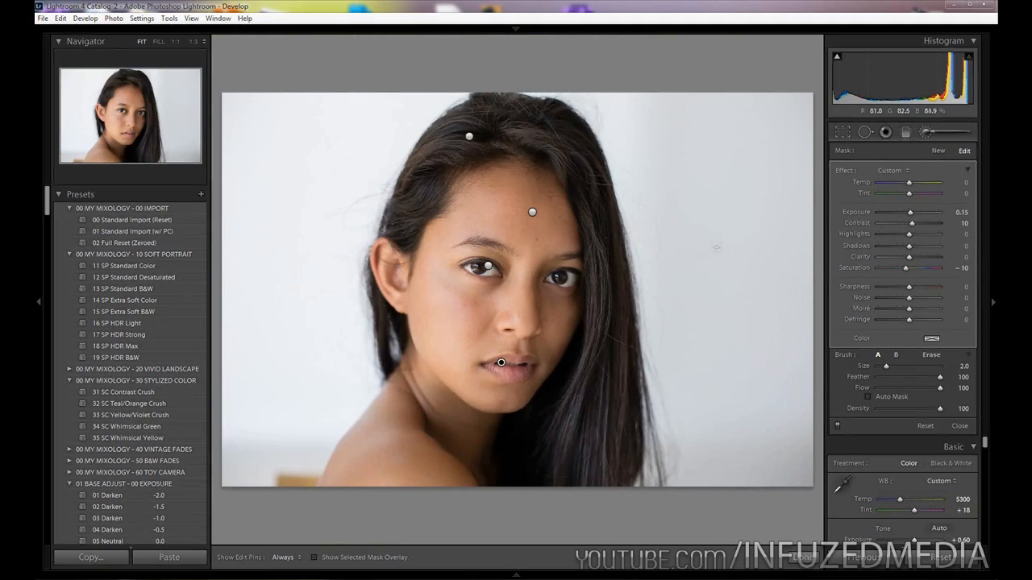
Start another new brush mask and reset all of its effect sliders
left_click(940, 151)
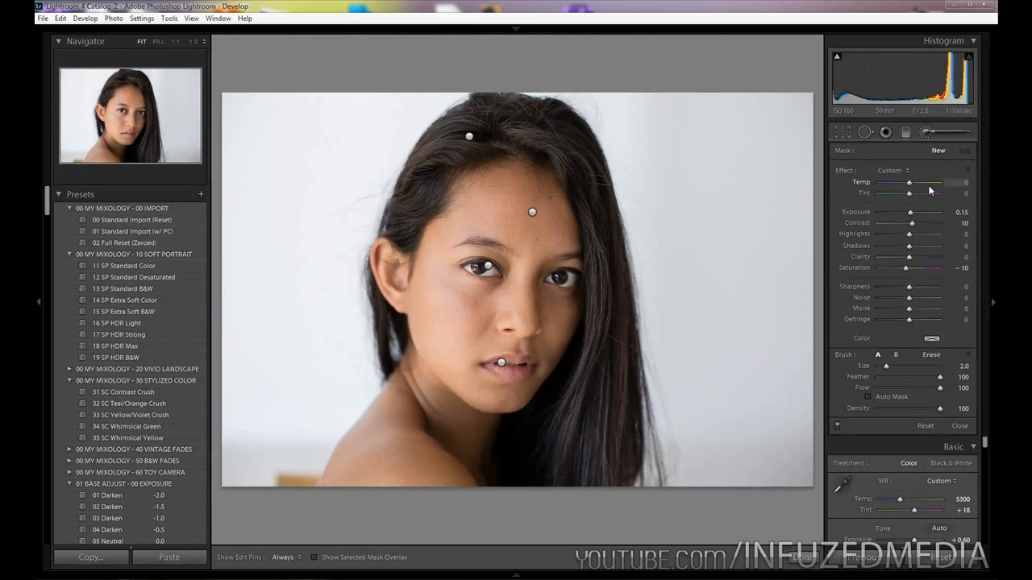
key("alt")
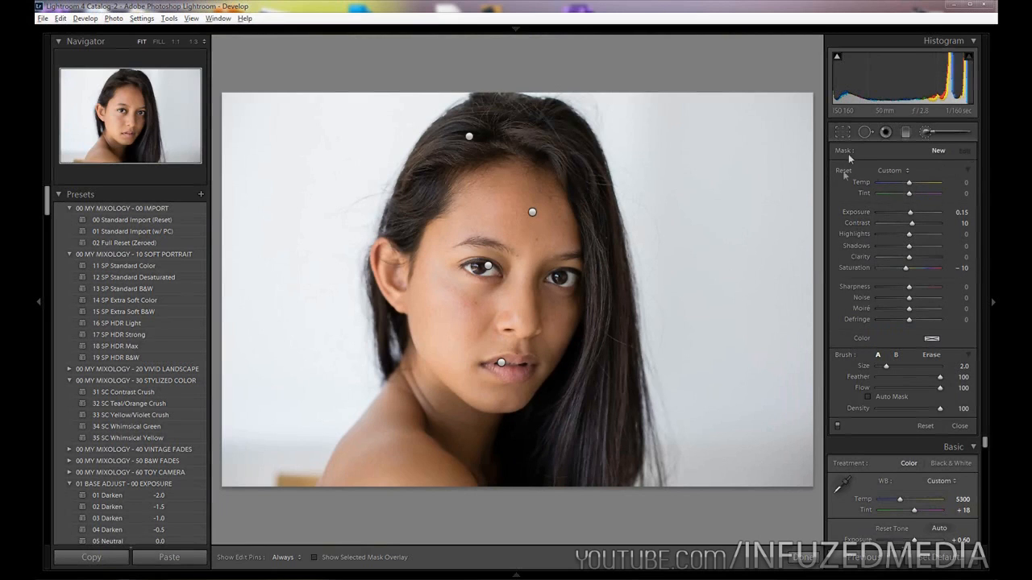
left_click(842, 170, "alt")
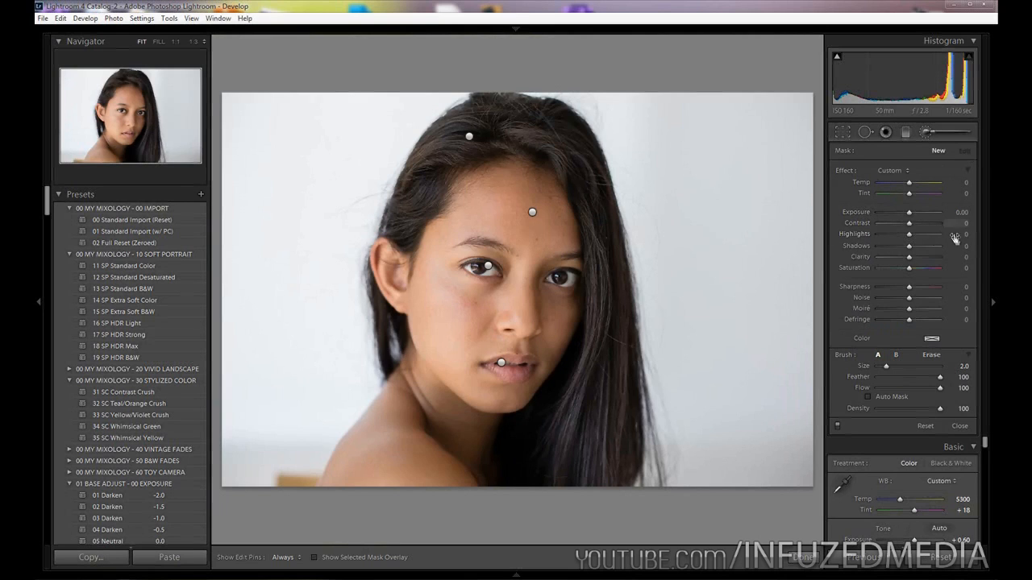
Set the new brush to contrast 15, clarity 15, saturation 20, sharpness -10 and noise 10
left_click(965, 223)
type("15")
key("Tab")
key("Tab")
key("Tab")
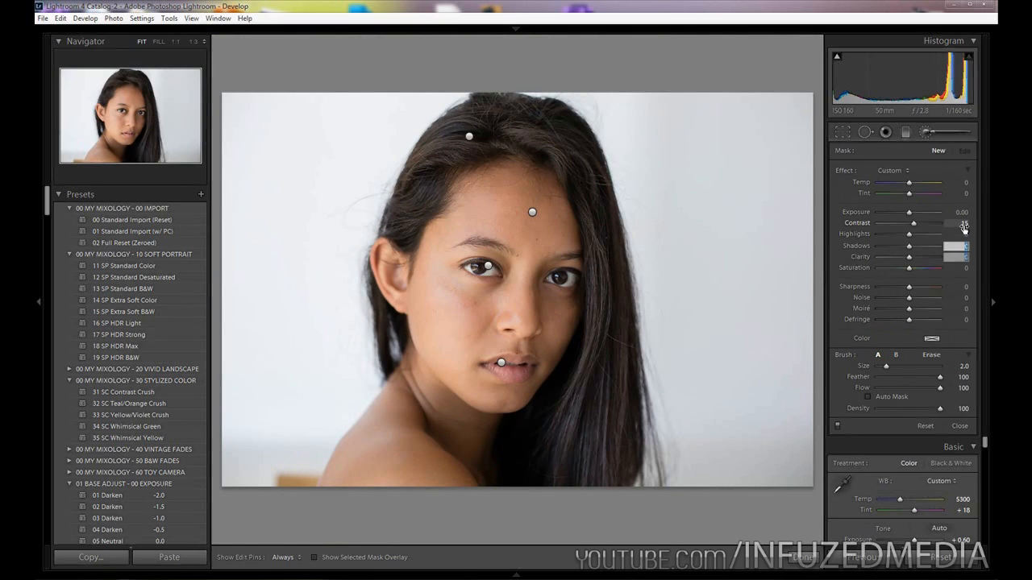
type("15")
key("Tab")
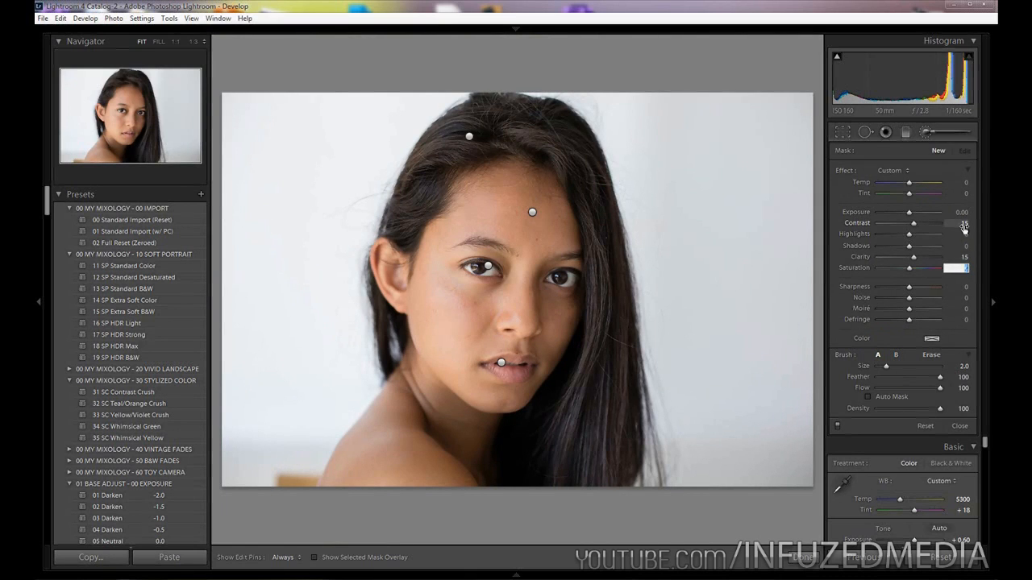
type("20")
key("Tab")
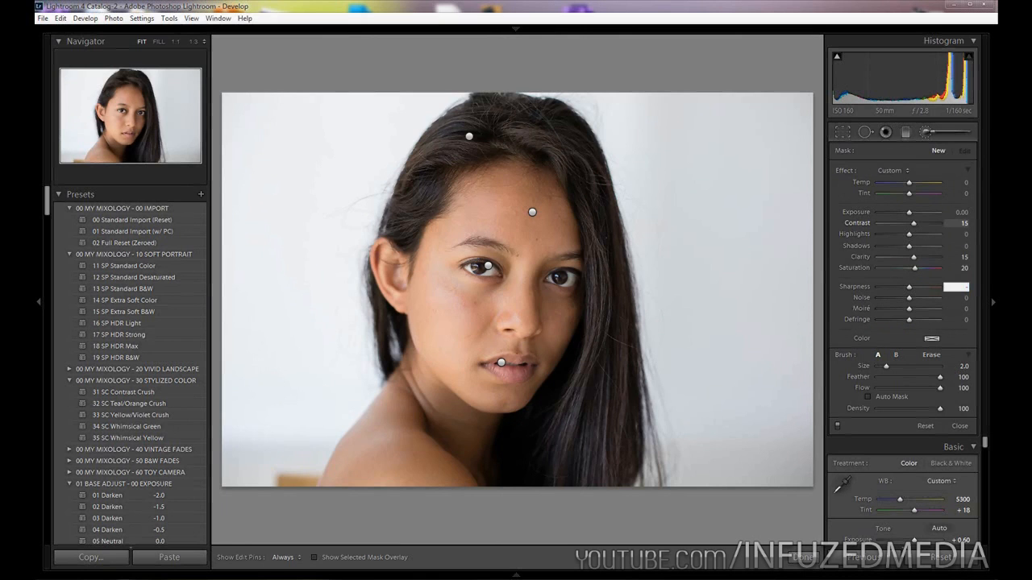
key("Tab")
type("10")
key("Return")
Paint the adjustment over both lips at 1:1 zoom with a size 6 to 7 brush, undoing the last stroke at the mouth corner
left_click(127, 136)
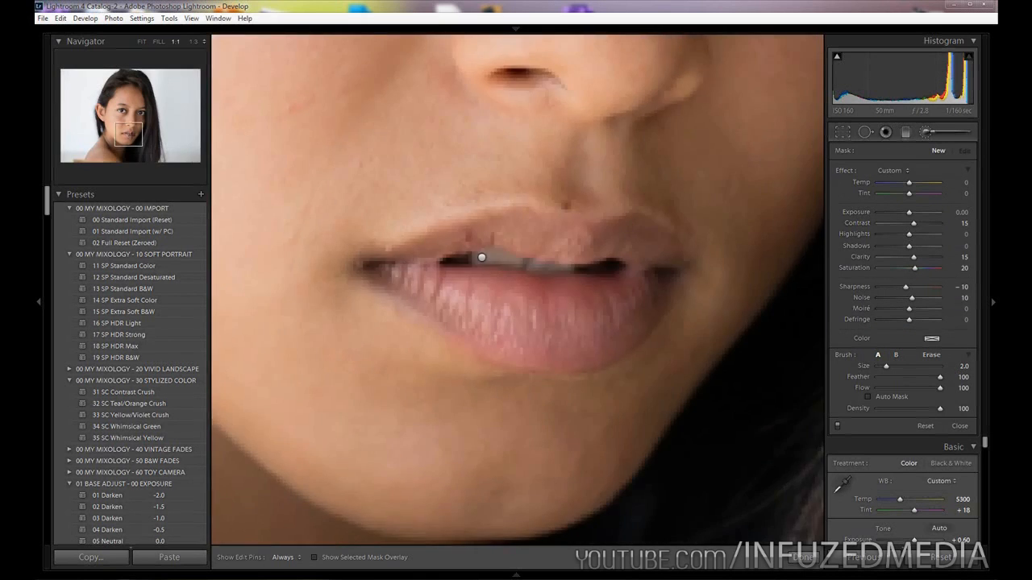
scroll(558, 304, "up", 5)
key("h")
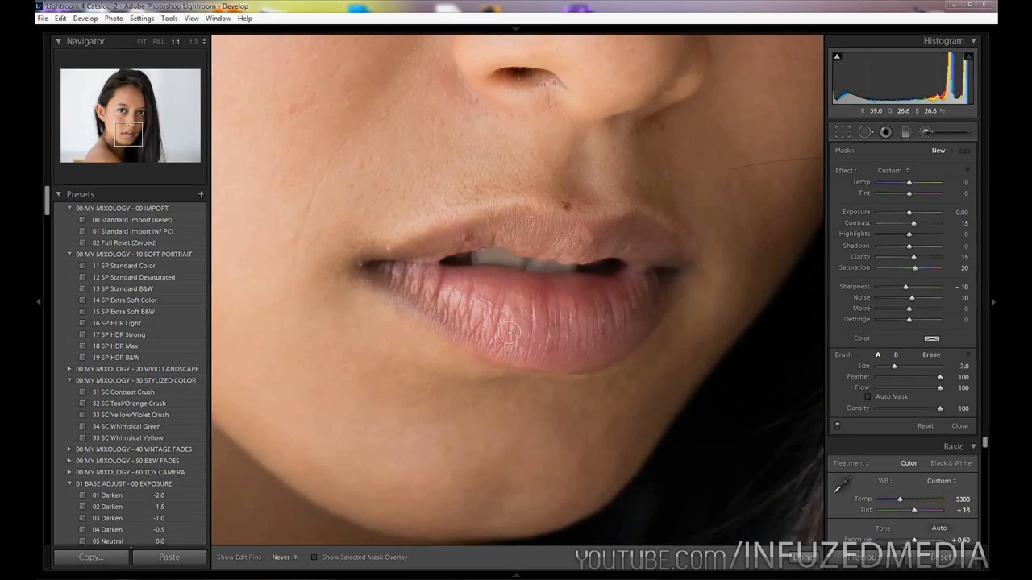
left_click(459, 244)
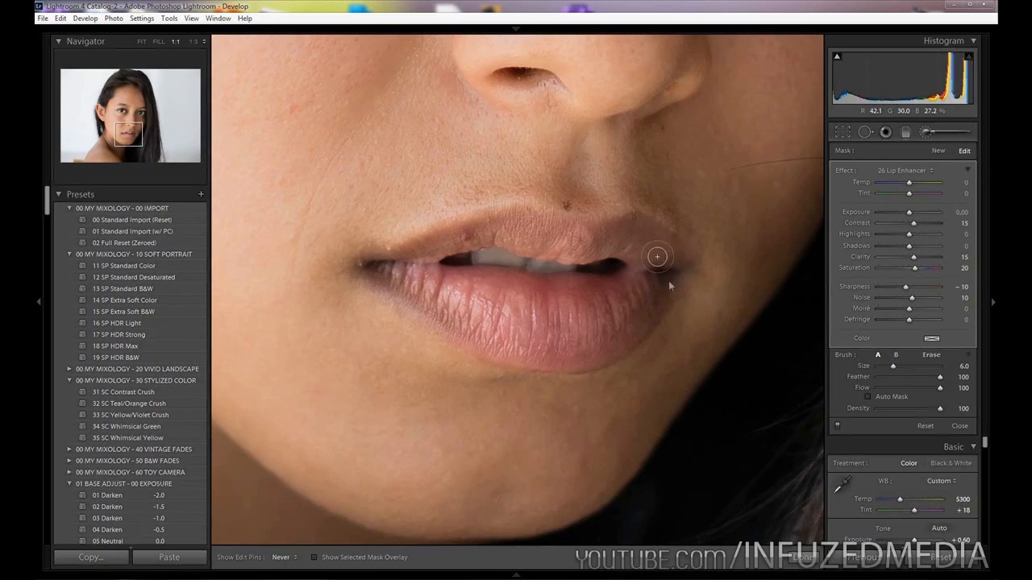
key("ctrl+z")
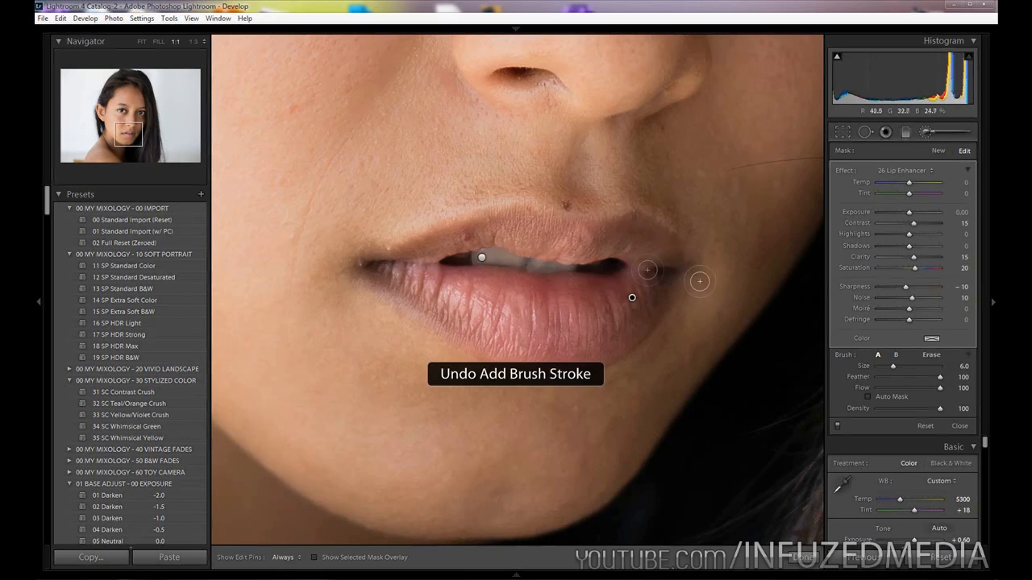
key("z")
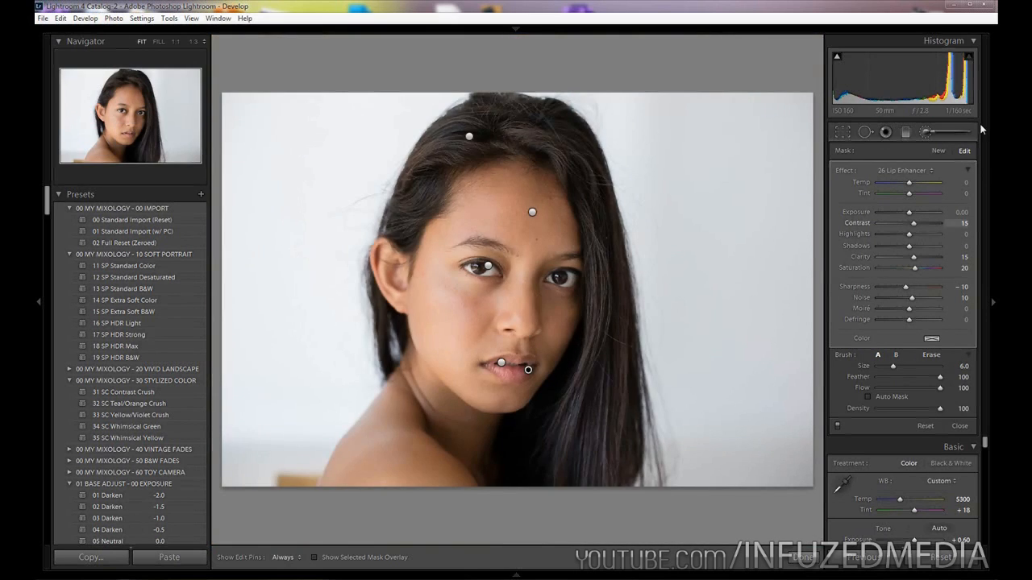
Close the adjustment brush and compare the portrait's before and after versions
left_click(938, 151)
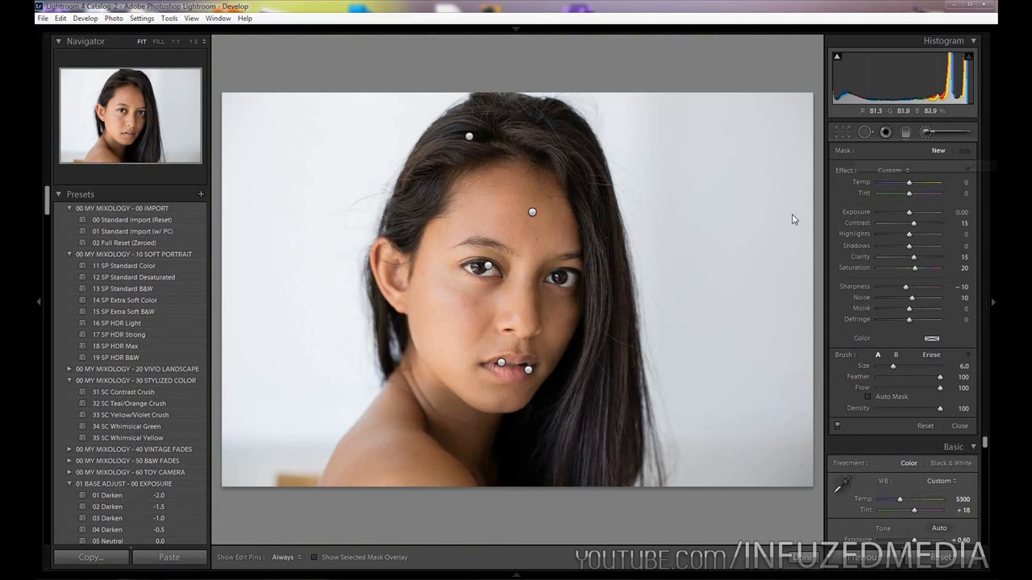
left_click(933, 136)
key("backslash")
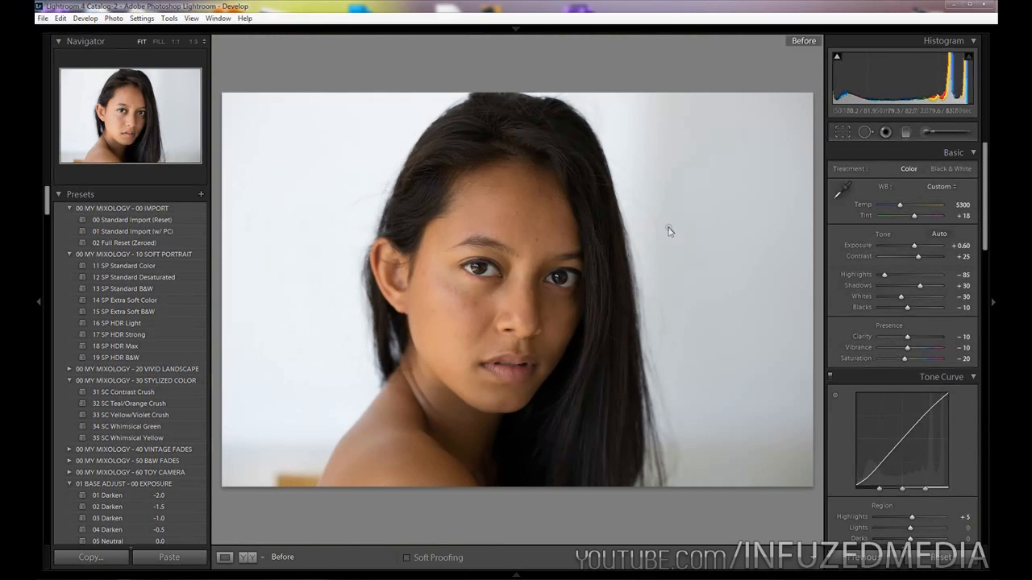
key("backslash")
key("backslash")
key("backslash")
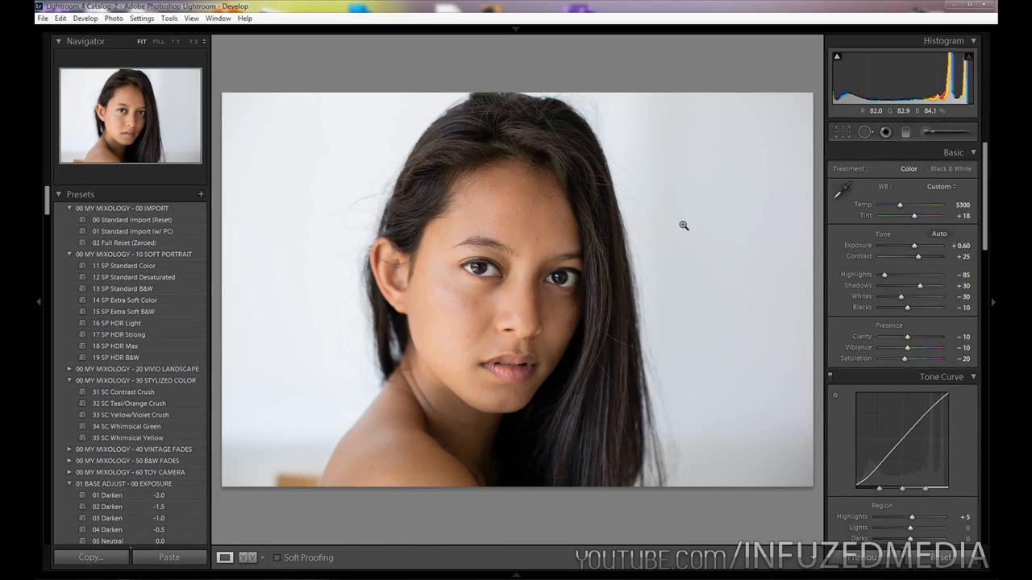
Open the retouched portrait in Adobe Photoshop CS6 for further editing
right_click(558, 191)
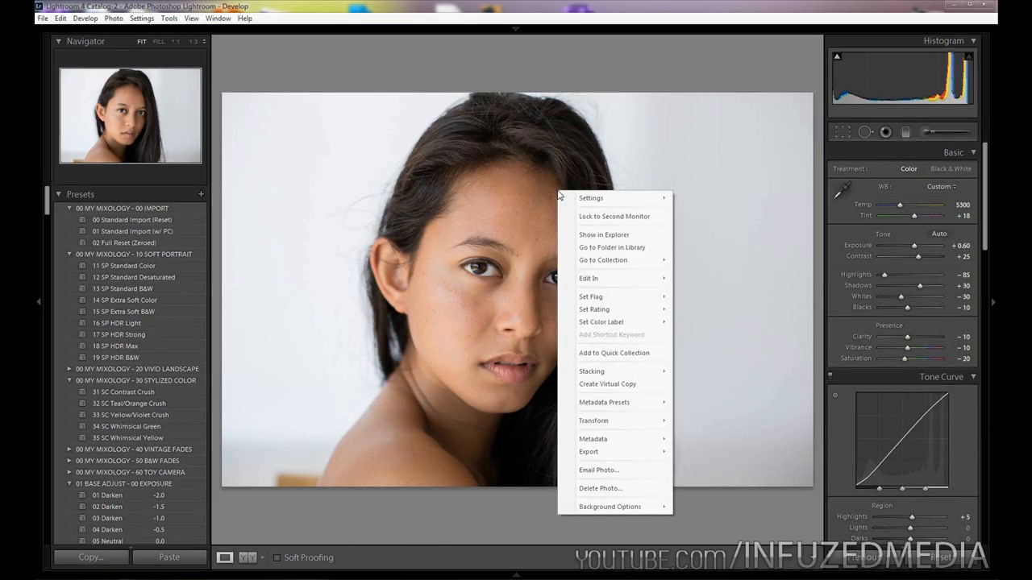
mouse_move(597, 286)
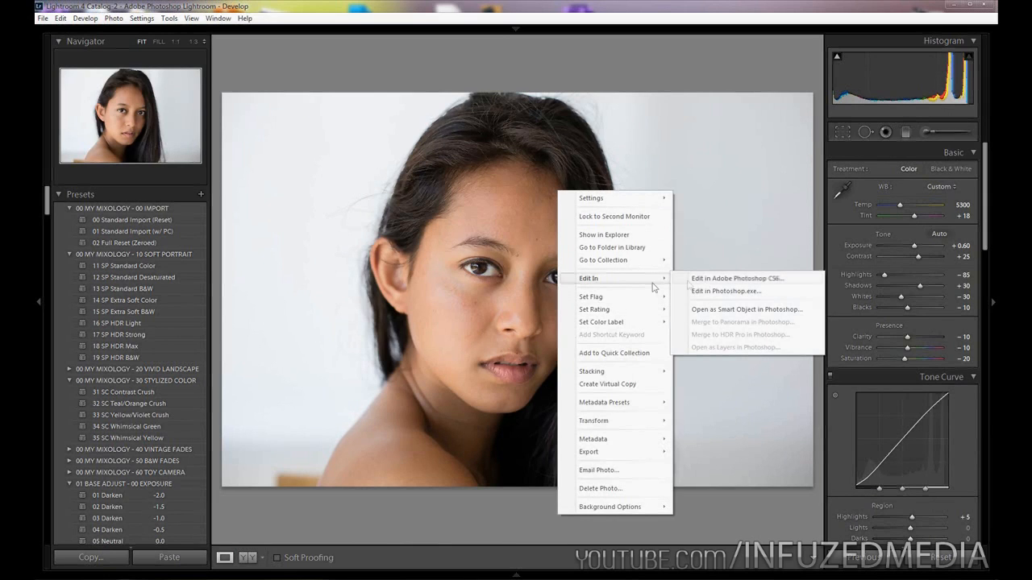
left_click(783, 281)
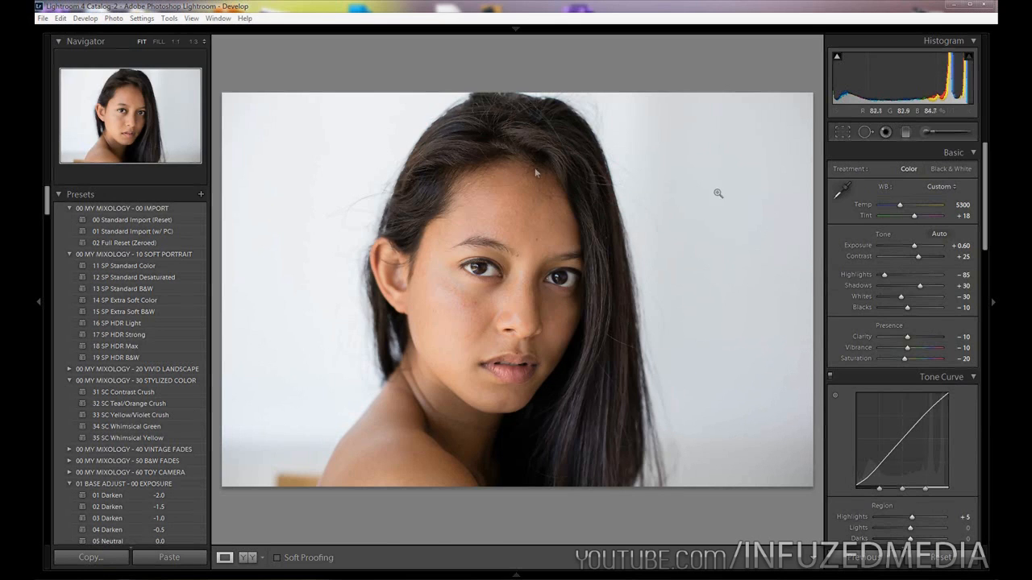
left_click(595, 316)
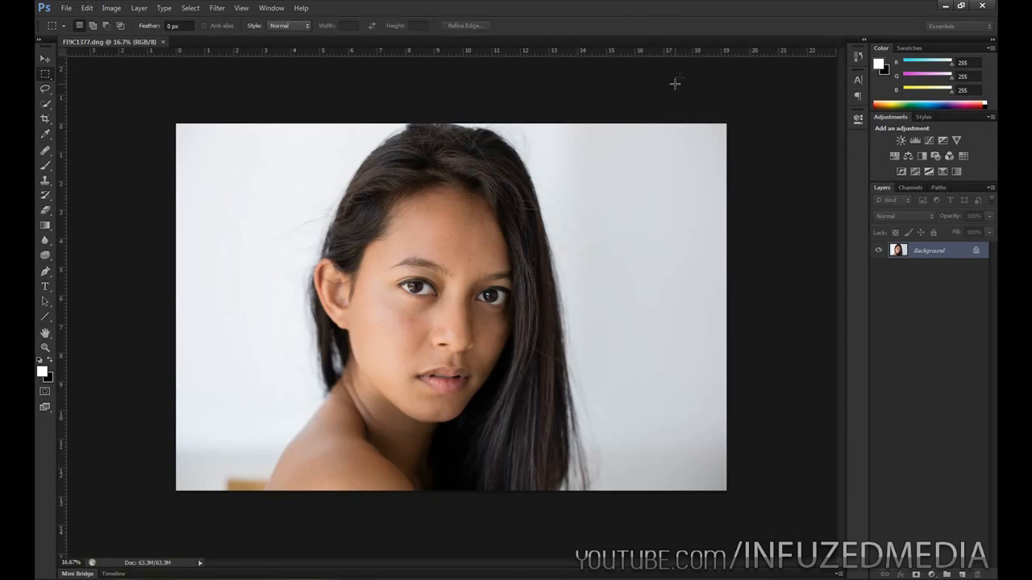
Duplicate the portrait's Background layer
scroll(475, 272, "up", 3)
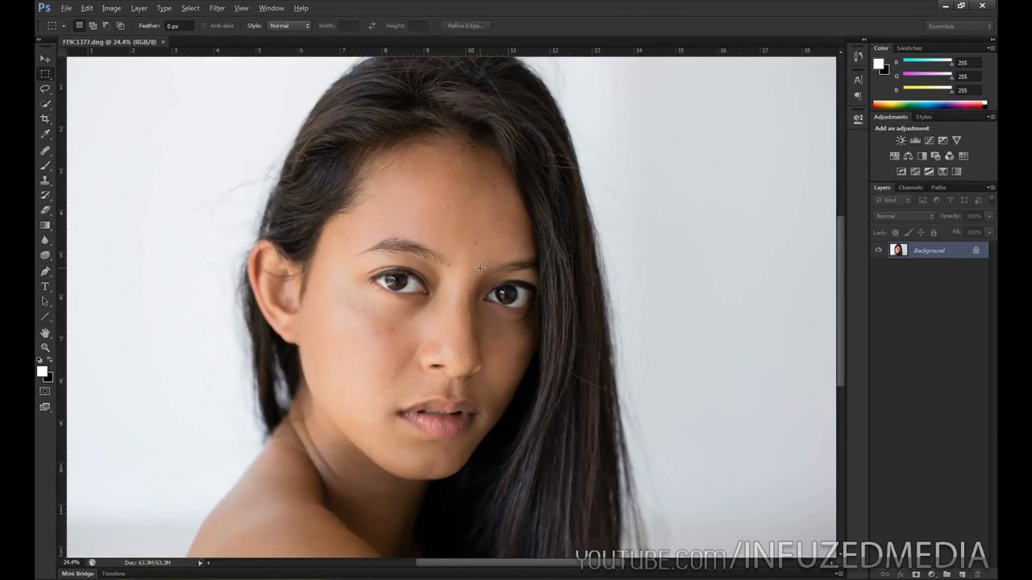
scroll(480, 268, "down", 1)
scroll(479, 267, "up", 1)
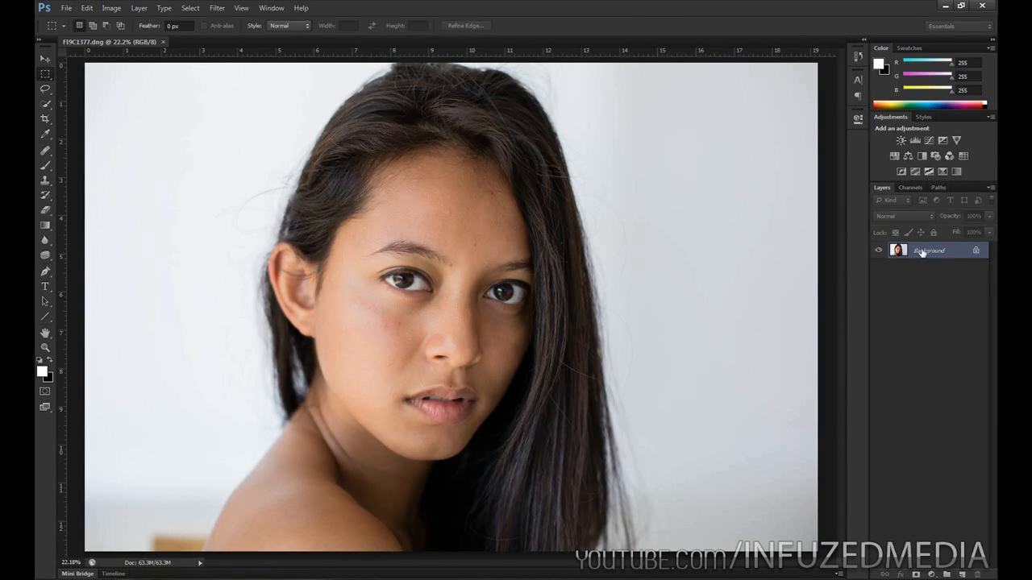
left_click_drag(926, 255, 962, 575)
right_click(964, 368)
left_click(957, 357)
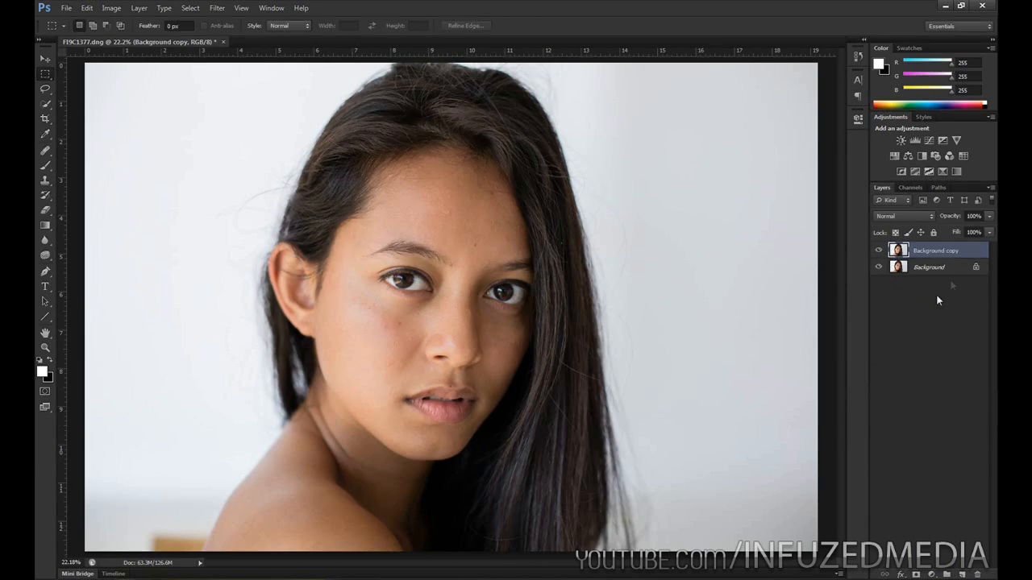
Add an empty layer above the background copy and name it Retouch
left_click(964, 575)
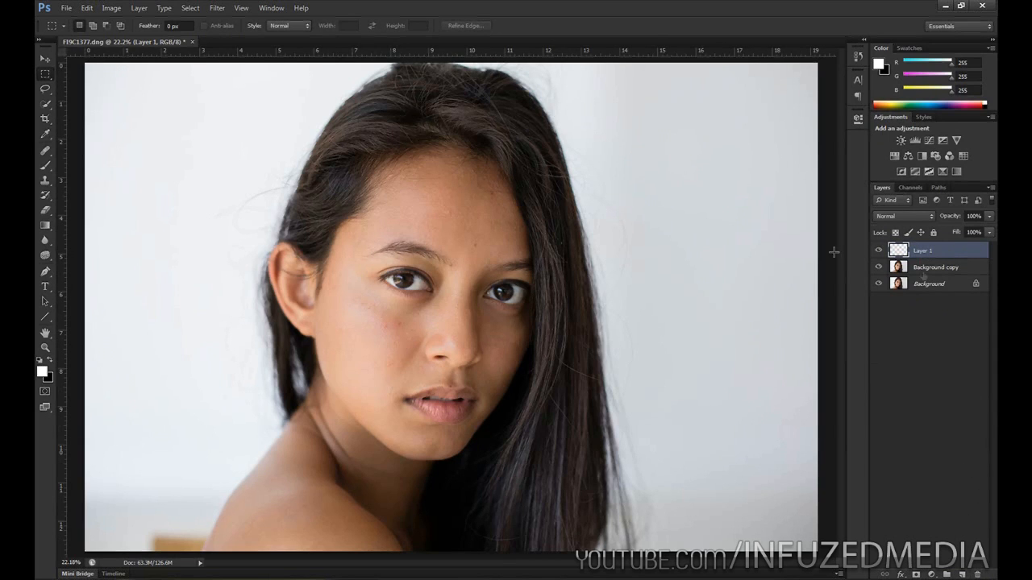
left_click(140, 11)
mouse_move(144, 21)
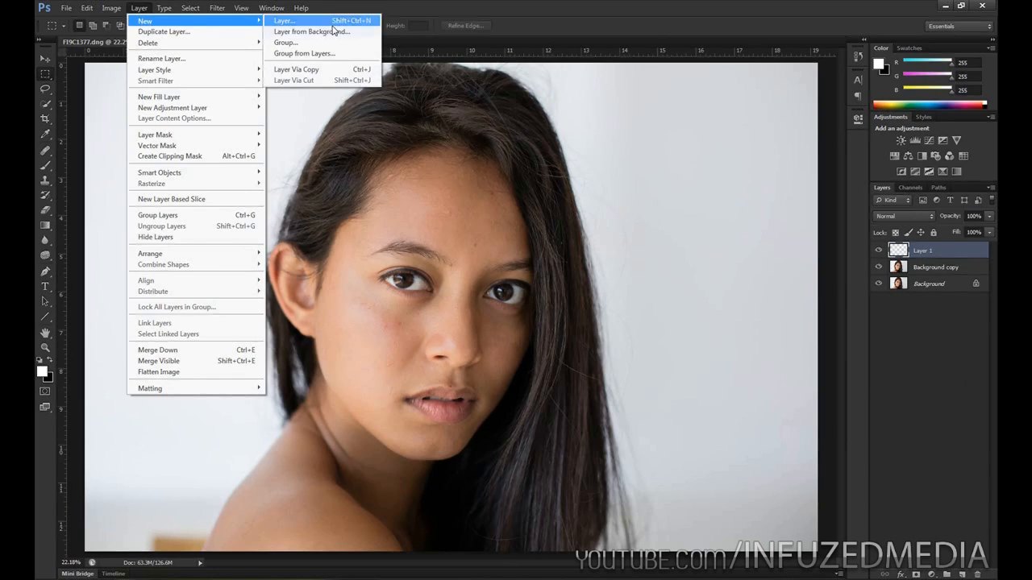
left_click(953, 360)
double_click(923, 251)
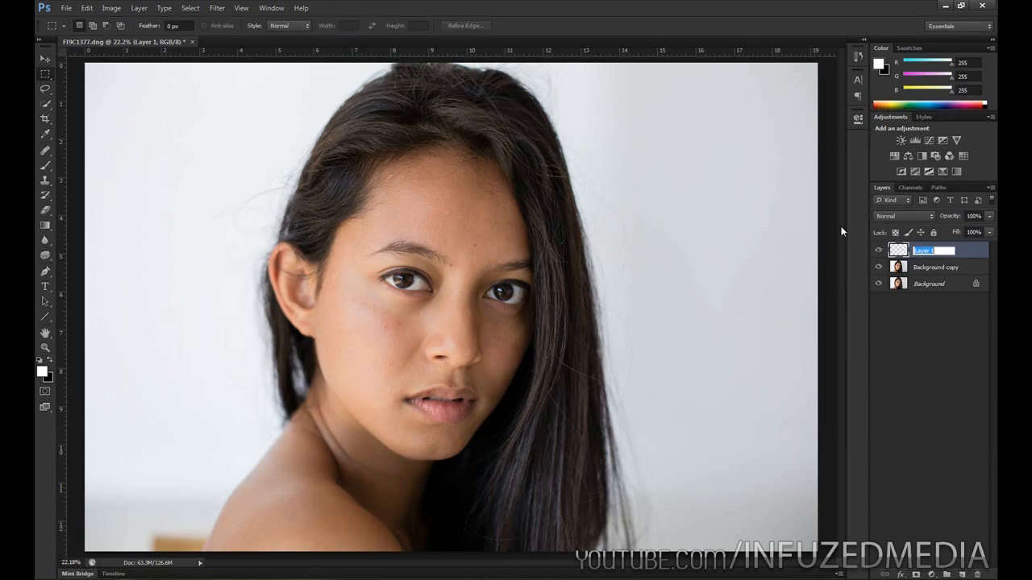
type("Ri")
type("touch")
key("Return")
Activate the Healing Brush tool and set its size to 42 px
key("alt")
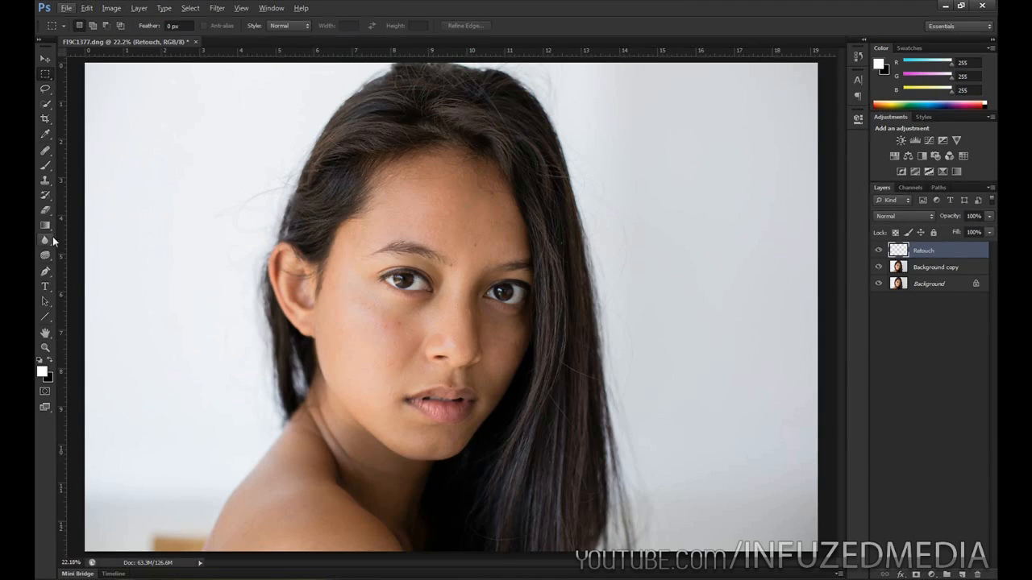
left_click(44, 149)
right_click(44, 151)
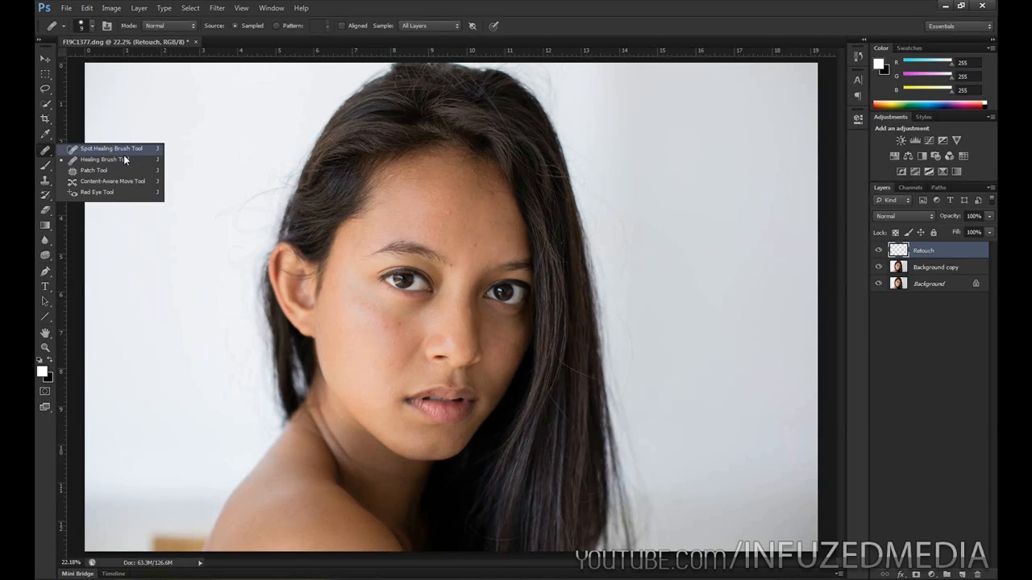
left_click(122, 160)
right_click(438, 218)
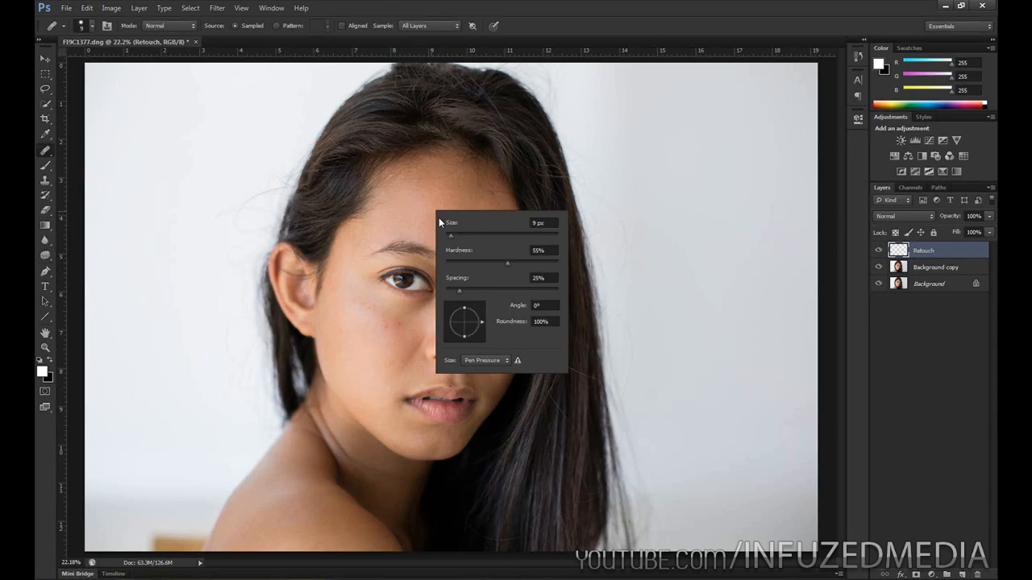
left_click(460, 234)
left_click(403, 209)
Sample clean skin in the middle of the forehead as the healing source
scroll(436, 213, "up", 1)
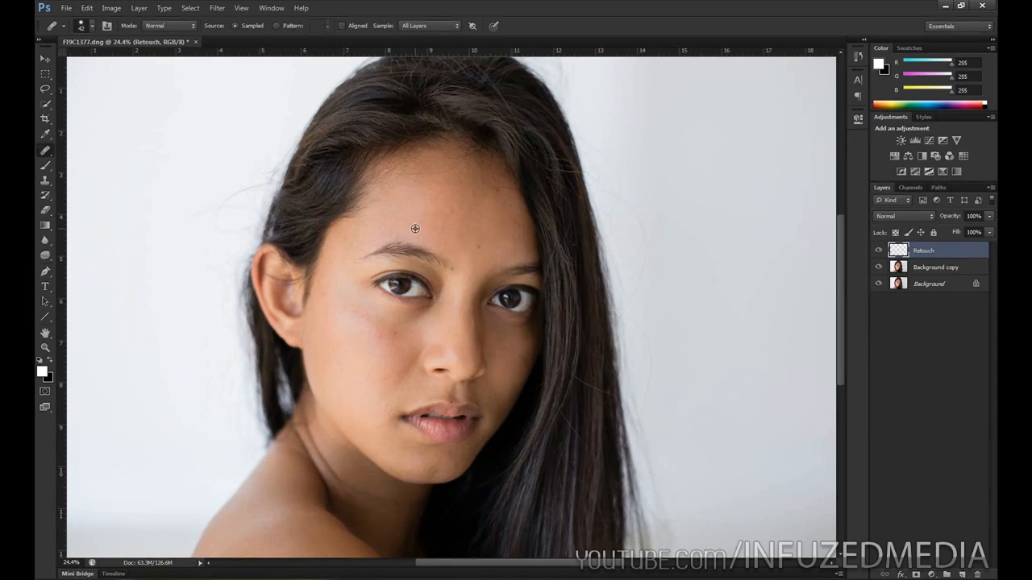
scroll(415, 229, "up", 4)
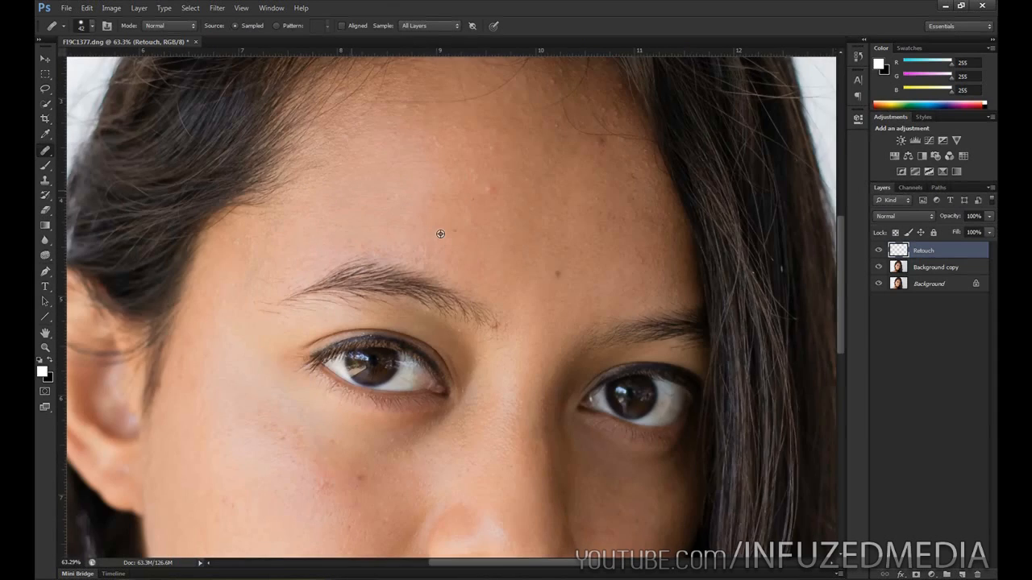
scroll(441, 233, "up", 2)
left_click(544, 226, "alt")
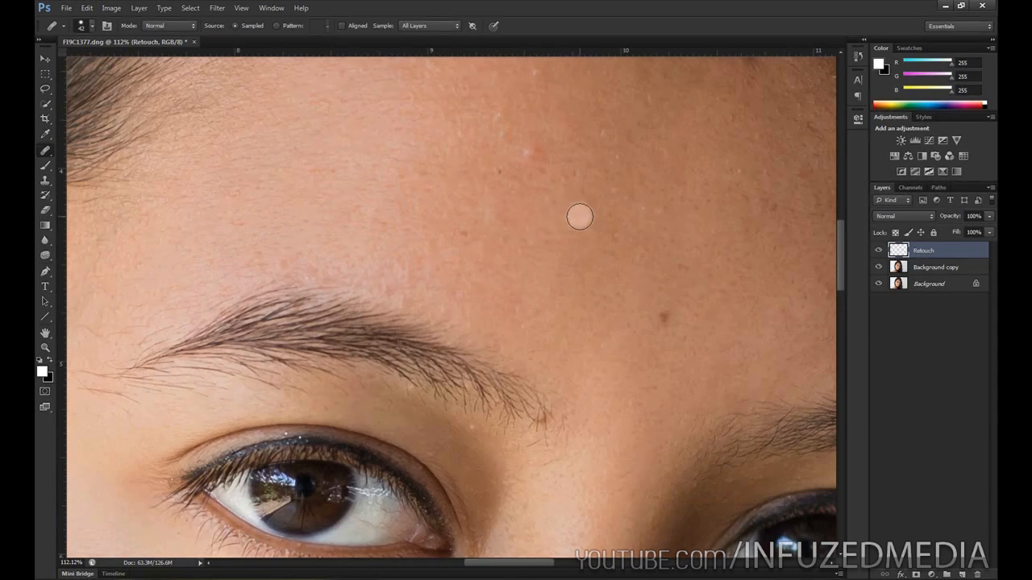
scroll(580, 216, "down", 2)
key("alt")
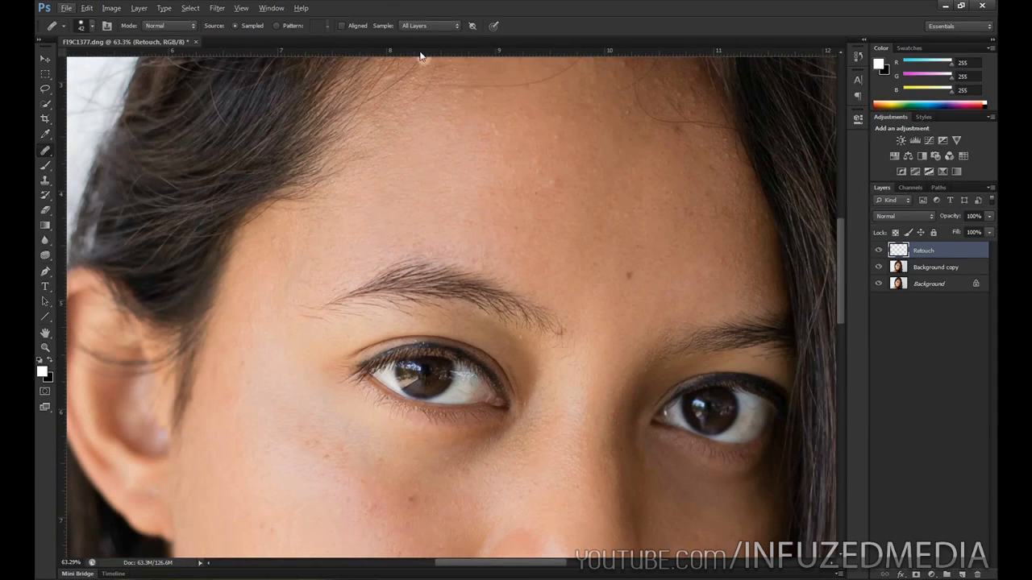
Switch the Healing Brush sampling to Current & Below and back to All Layers
left_click(422, 25)
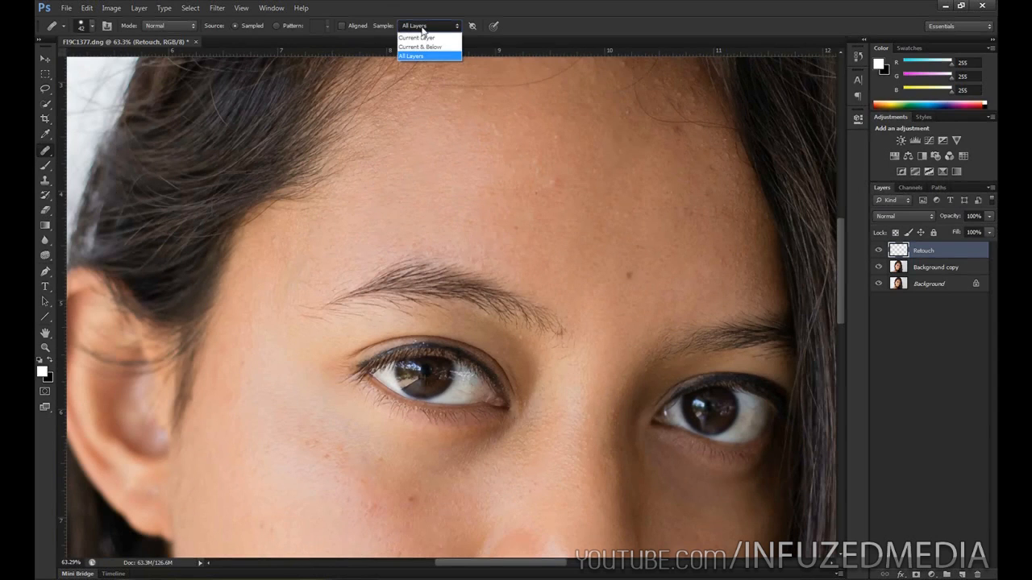
left_click(434, 47)
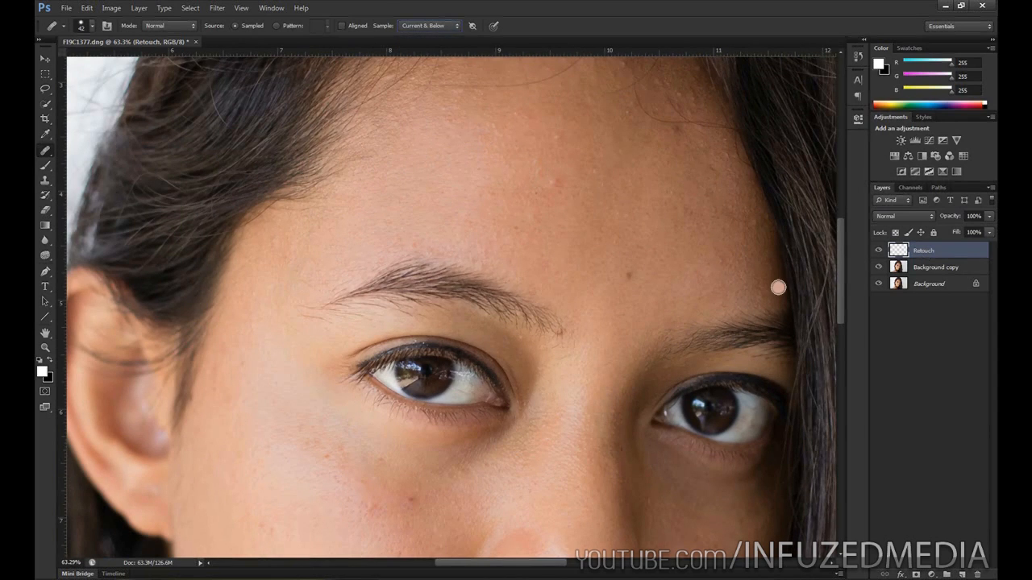
key("m")
scroll(611, 265, "up", 5)
left_click(46, 153)
scroll(657, 250, "up", 2)
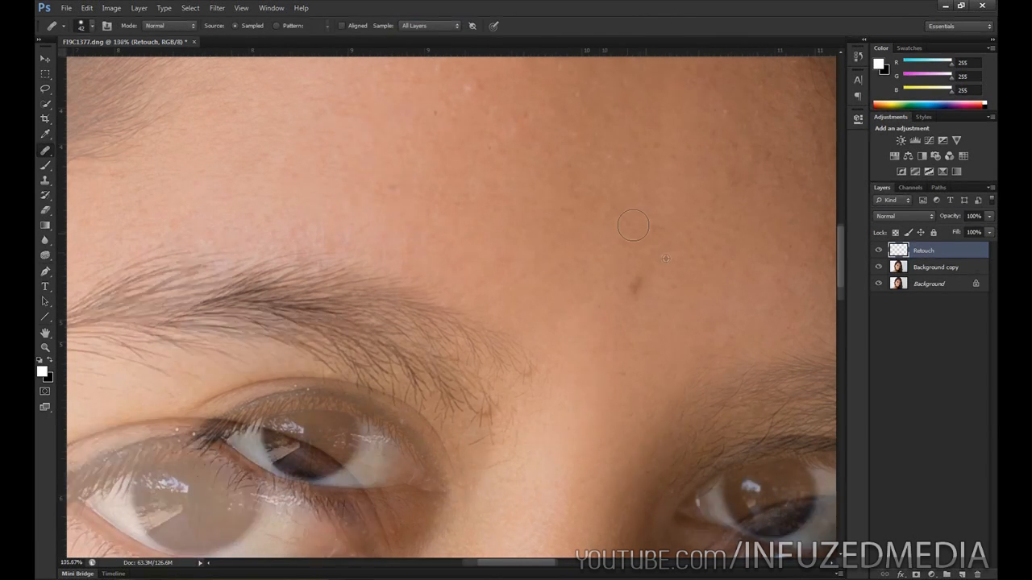
Enlarge the Healing Brush to 96 px in its brush settings
right_click(530, 182)
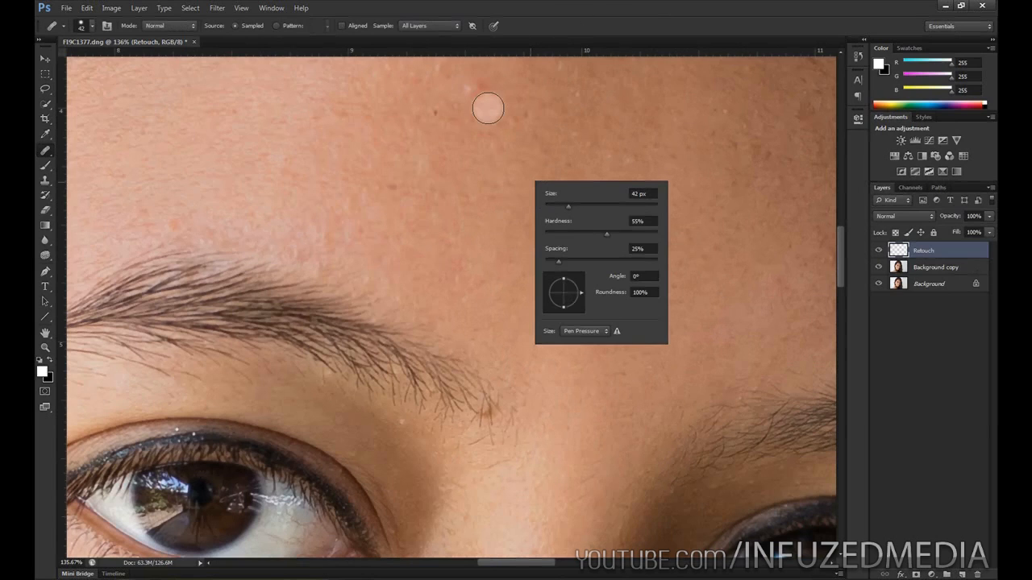
left_click(624, 17)
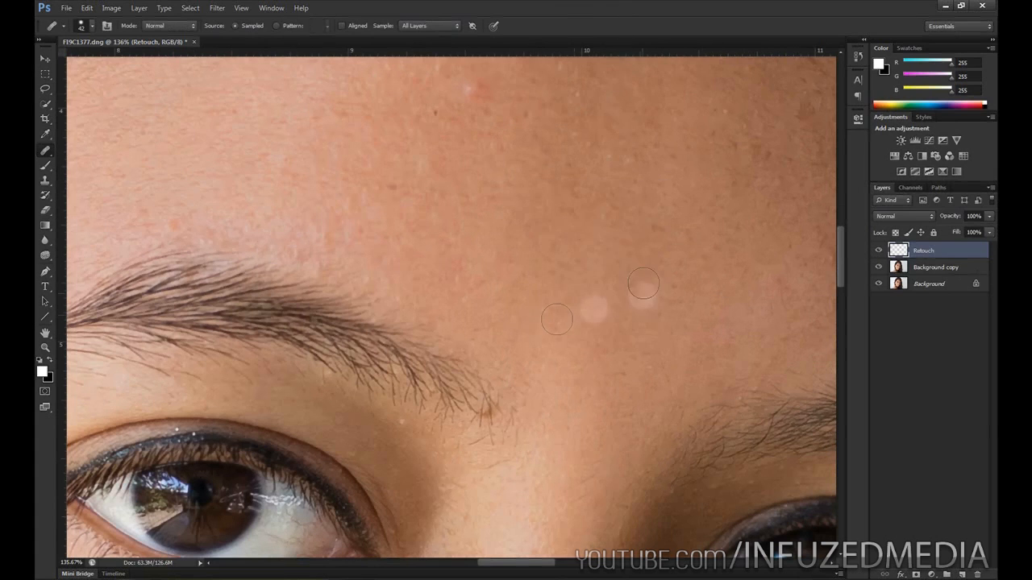
right_click(565, 299)
left_click_drag(598, 324, 629, 324)
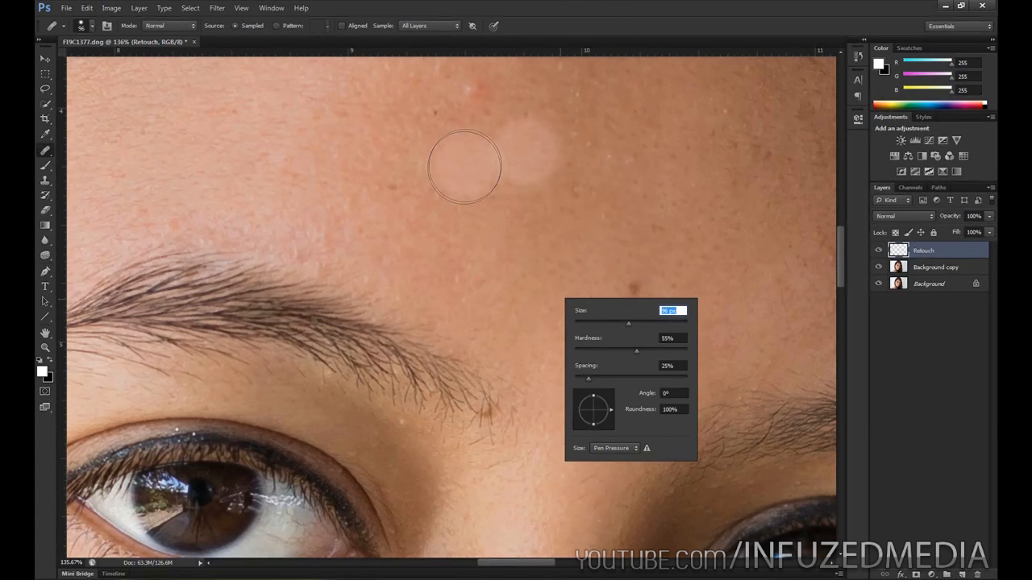
left_click(632, 6)
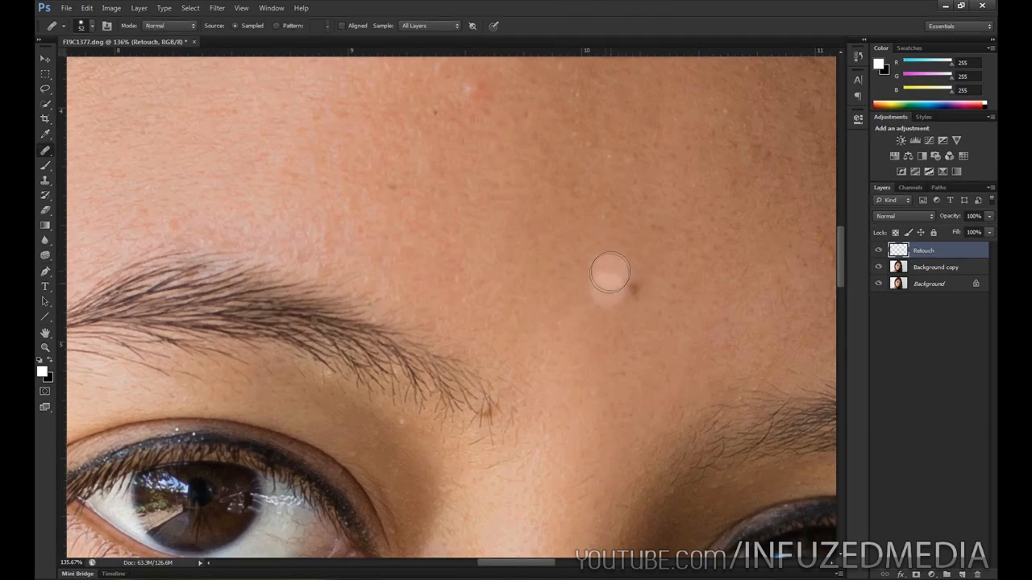
Adjust the brush size to 90 px over the forehead and reselect the Healing Brush
left_click(615, 230)
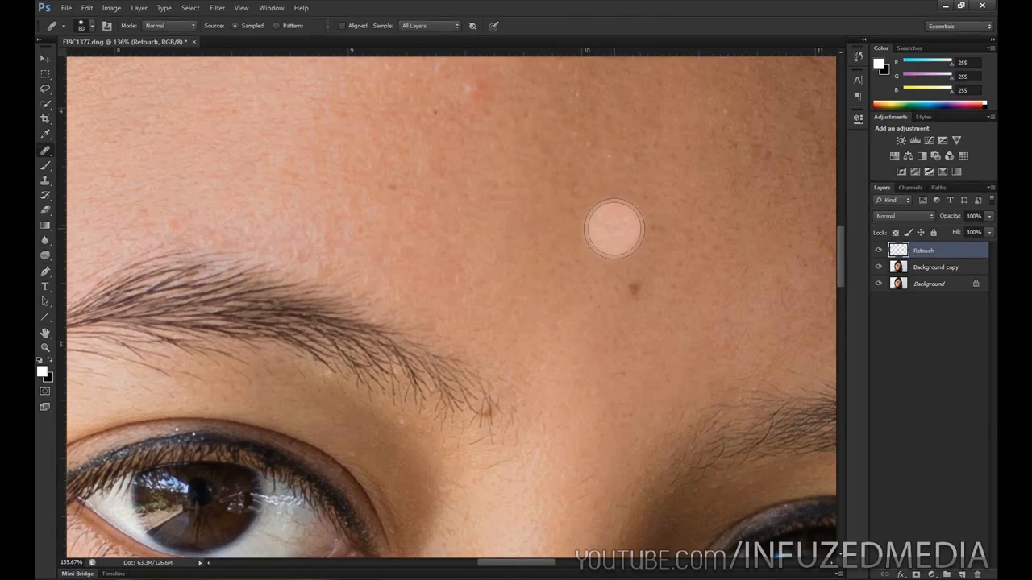
key("bracketright")
key("bracketright")
key("bracketright")
left_click(615, 230)
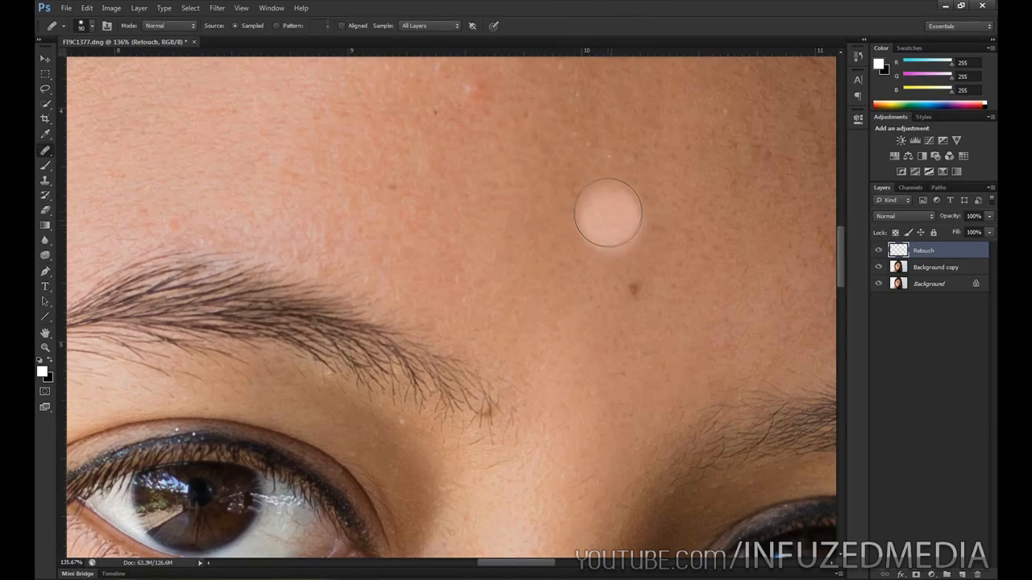
left_click_drag(560, 184, 505, 147)
right_click(647, 166)
left_click(665, 7)
right_click(45, 150)
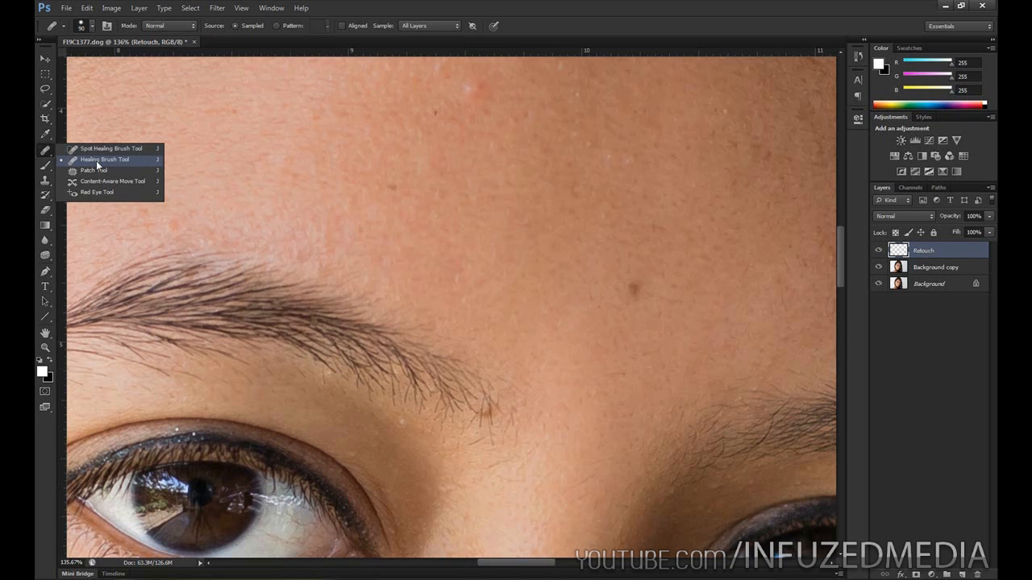
left_click(96, 160)
Remove the dark mole above the brows with the Healing Brush, sampling nearby skin and reducing the brush to 40 px
scroll(645, 287, "up", 2)
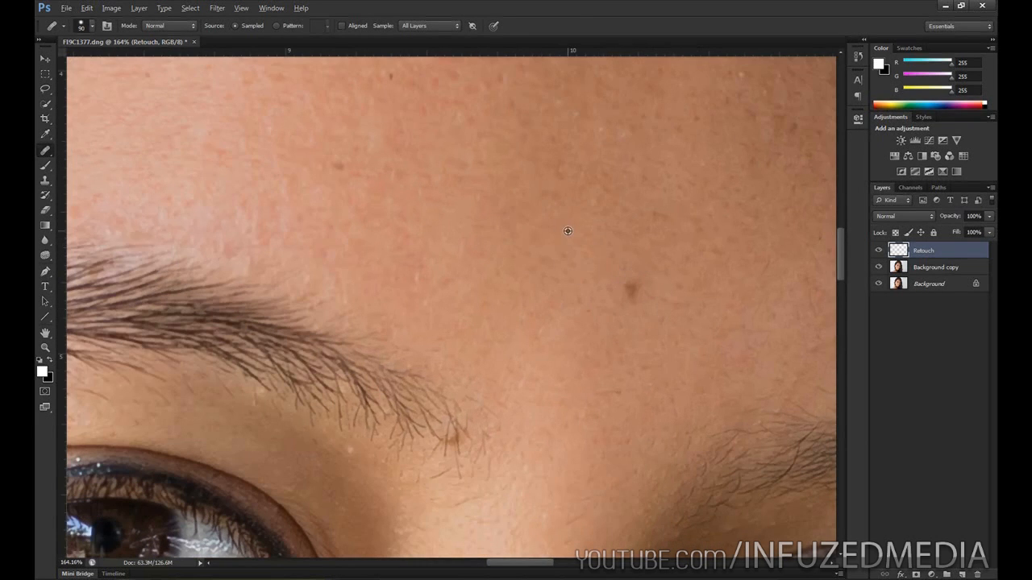
left_click(586, 251, "alt")
left_click(641, 293)
key("bracketleft")
key("bracketleft")
key("bracketleft")
key("bracketleft")
Compare the healed mole area before and after by toggling the last stroke and the Retouch layer's visibility
key("ctrl+z")
key("ctrl+z")
key("ctrl+z")
key("ctrl+z")
left_click(881, 251)
left_click(881, 251)
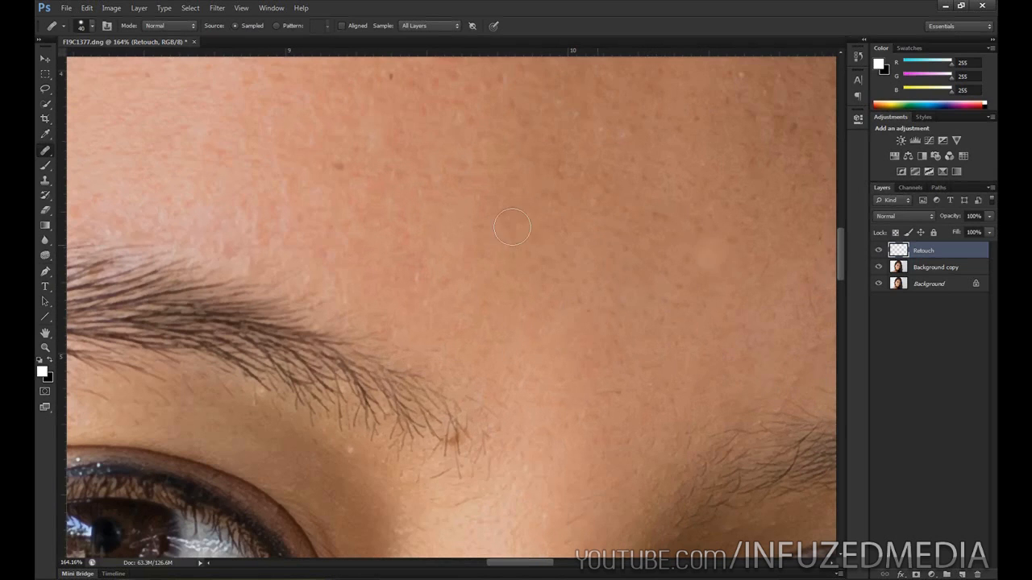
Heal the red bump, dark dots and light spots in the middle of the forehead with freshly sampled skin
mouse_move(424, 196)
left_mouse_down()
mouse_move(481, 261)
mouse_move(422, 322)
left_mouse_up()
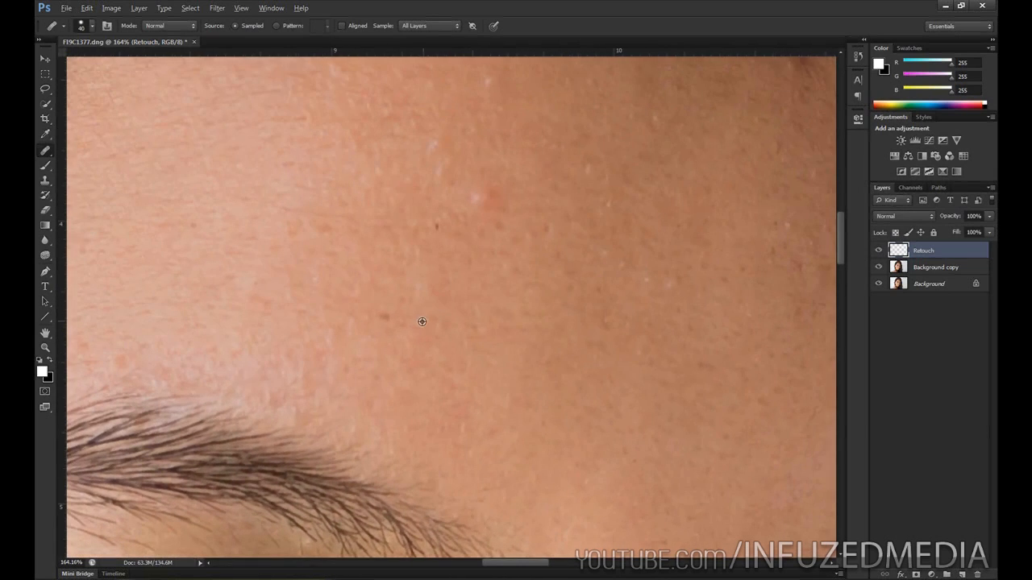
left_click_drag(588, 241, 579, 373)
left_click(486, 323, "alt")
left_click_drag(458, 310, 487, 324)
left_click(475, 359, "alt")
left_click(433, 348)
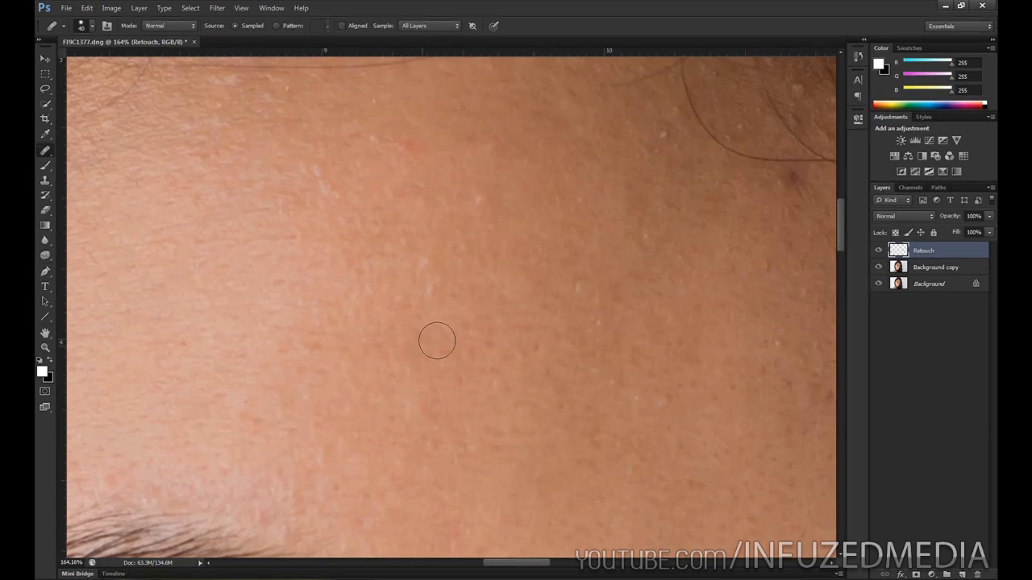
scroll(526, 245, "down", 3)
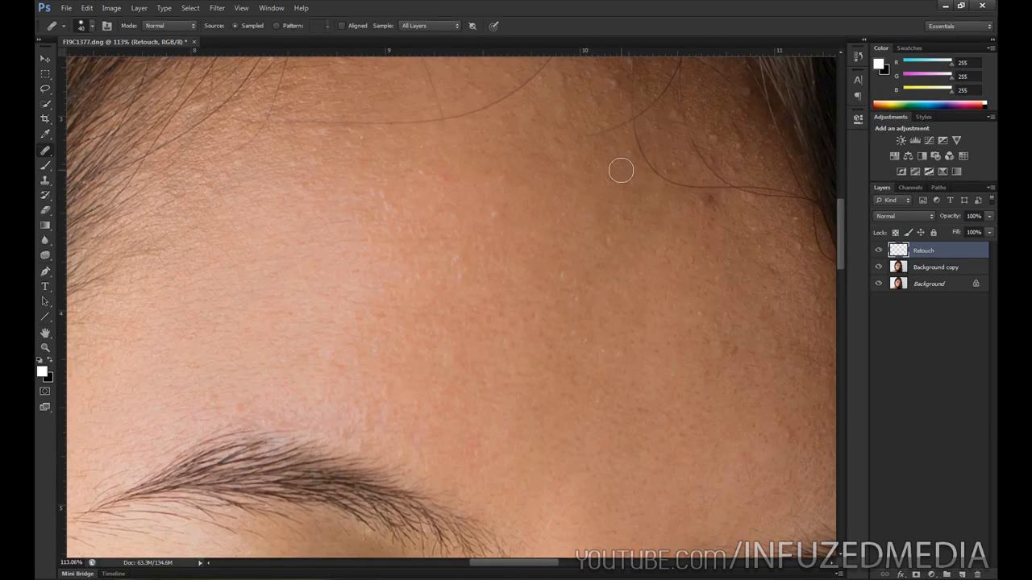
left_click(512, 228)
Heal the brown spot at the inner end of the eyebrow nearer the ear with a 30 px brush
left_click_drag(484, 299, 496, 124)
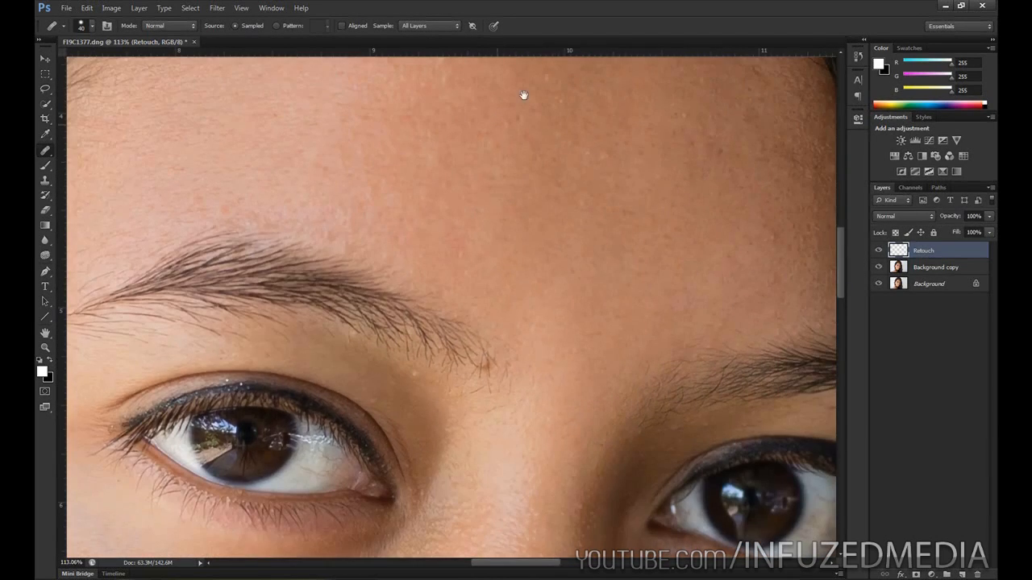
scroll(486, 336, "up", 3)
key("bracketleft")
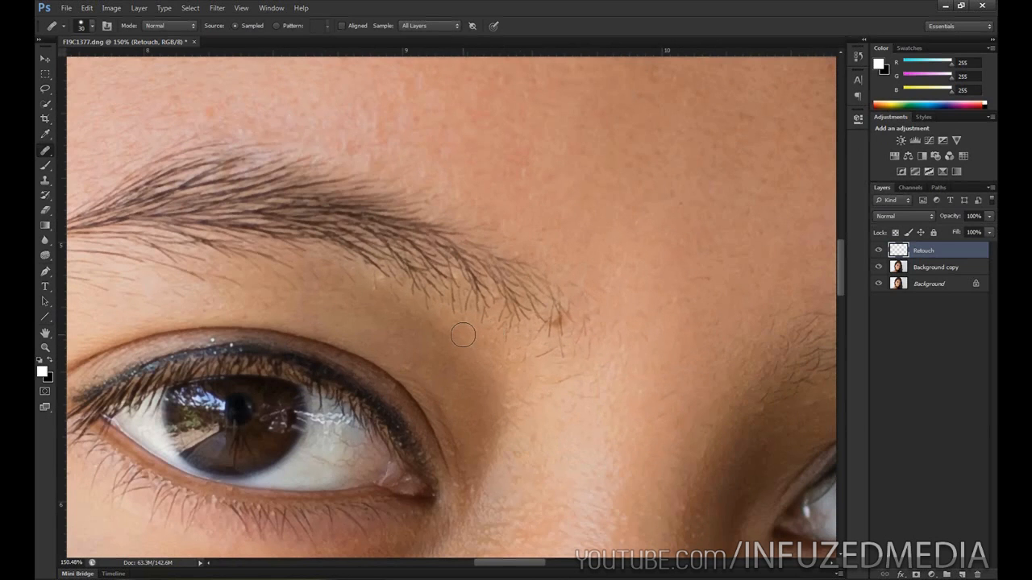
left_click_drag(348, 321, 339, 277)
scroll(534, 262, "up", 3)
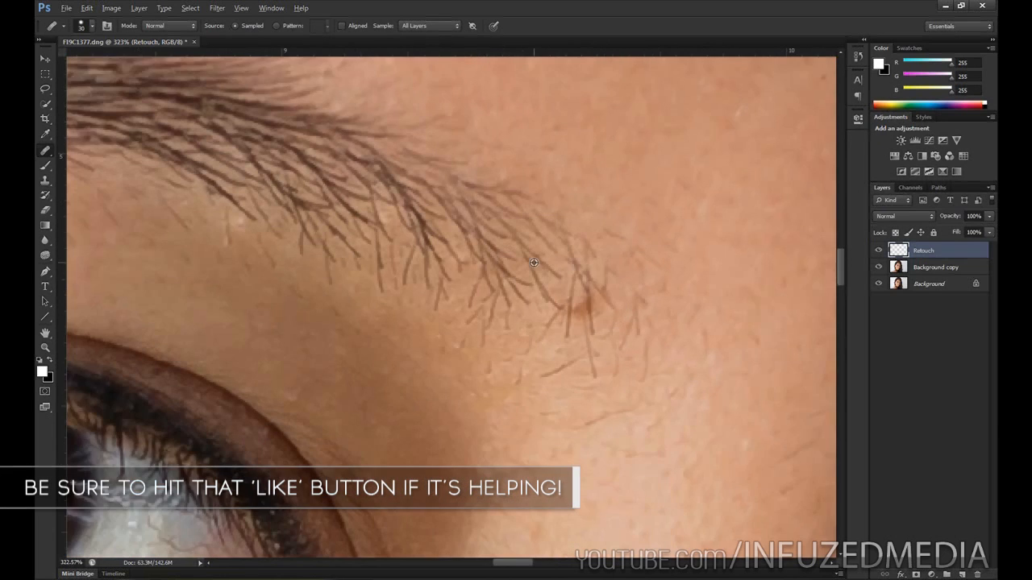
left_click(594, 304)
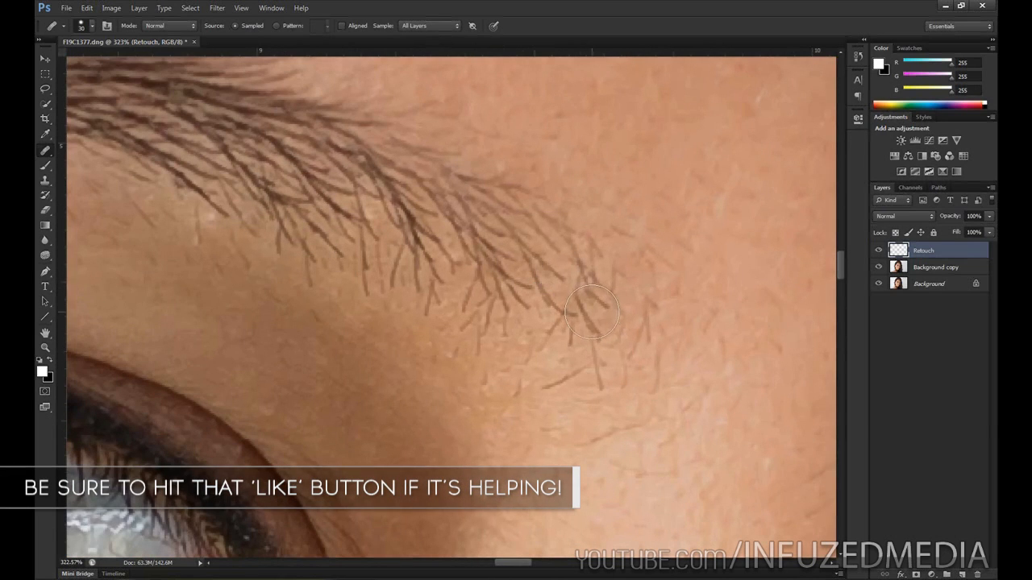
scroll(745, 321, "down", 5)
scroll(745, 321, "down", 6)
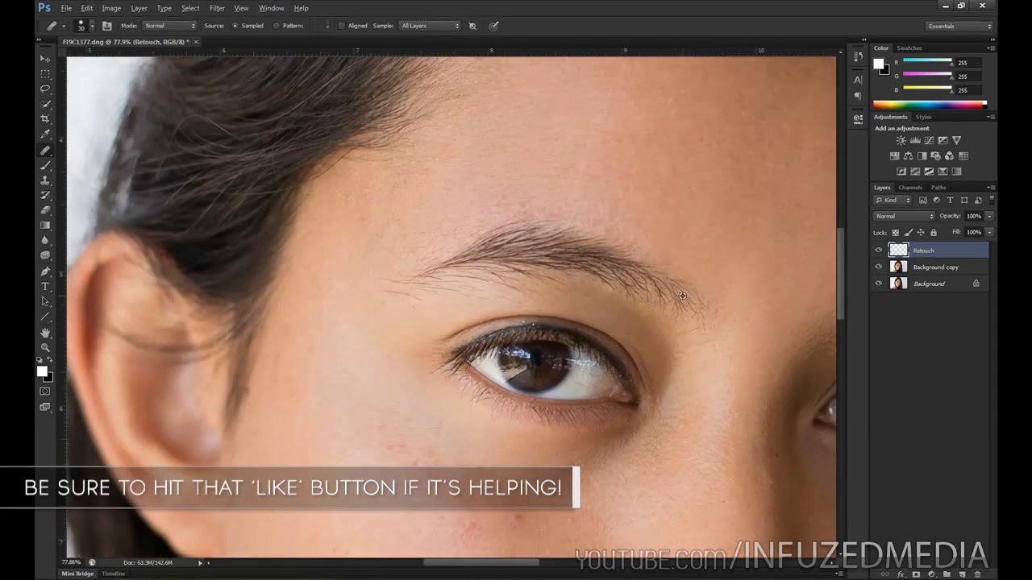
Heal the dark spot high on the forehead, just below the stray hairs near the hairline
scroll(429, 303, "up", 2)
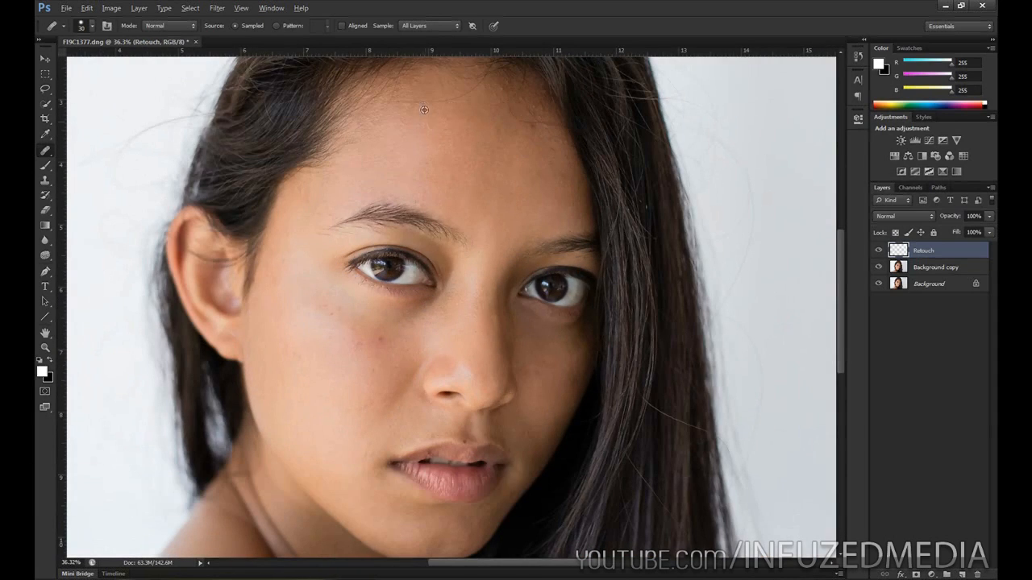
key("alt")
scroll(466, 456, "up", 3)
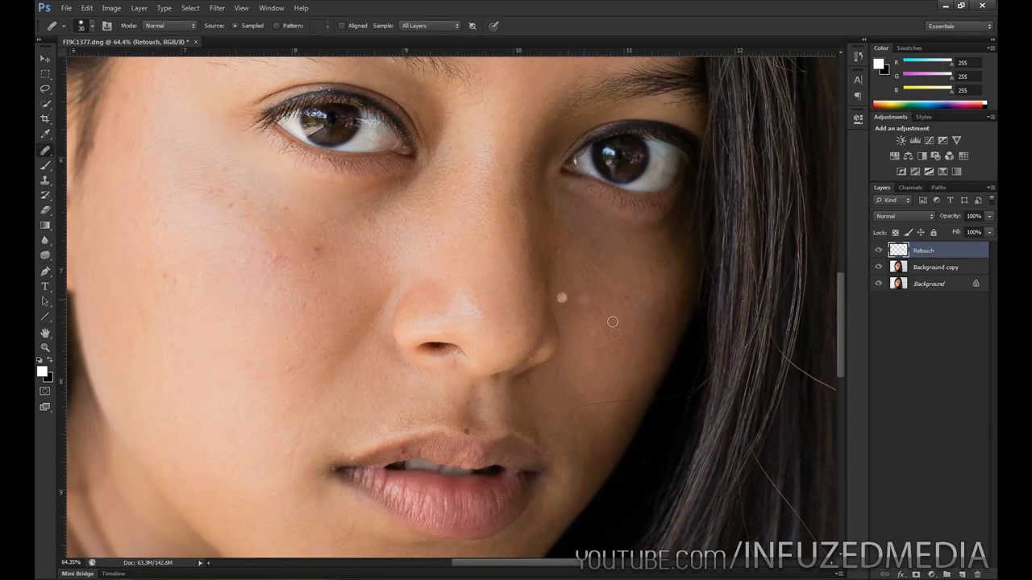
left_click_drag(491, 219, 476, 411)
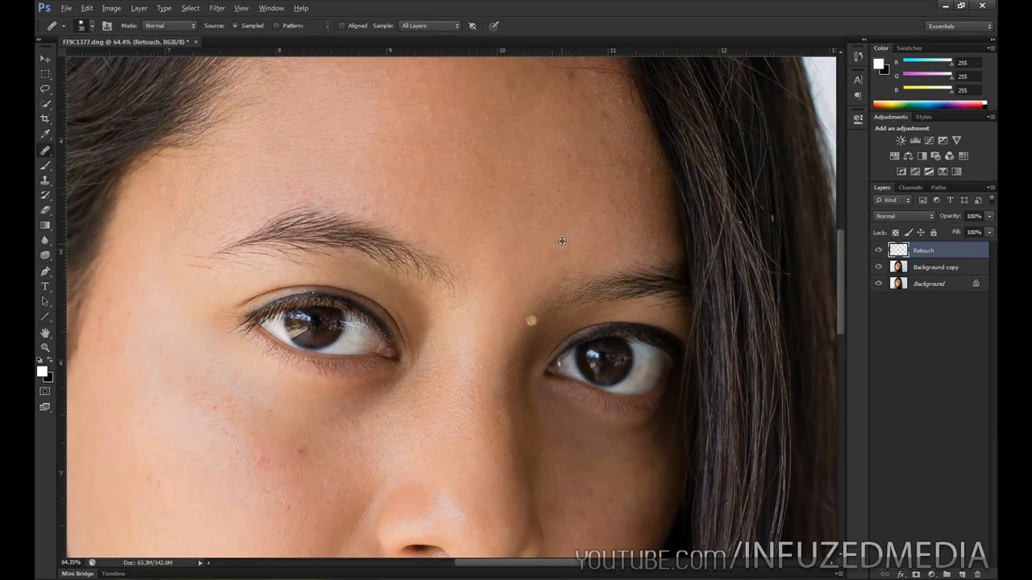
scroll(534, 315, "up", 5)
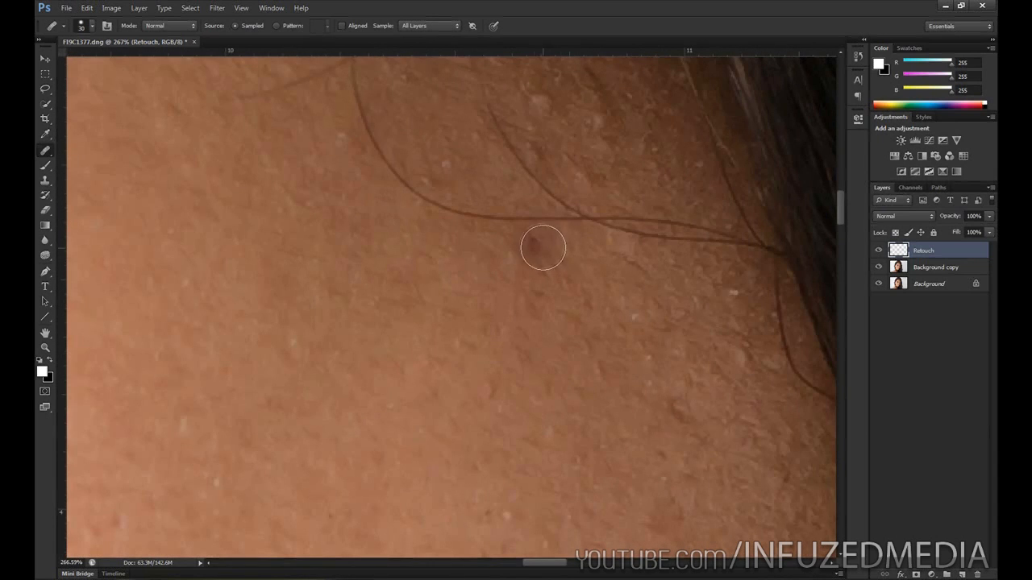
left_click(534, 244)
left_click_drag(690, 468, 547, 288)
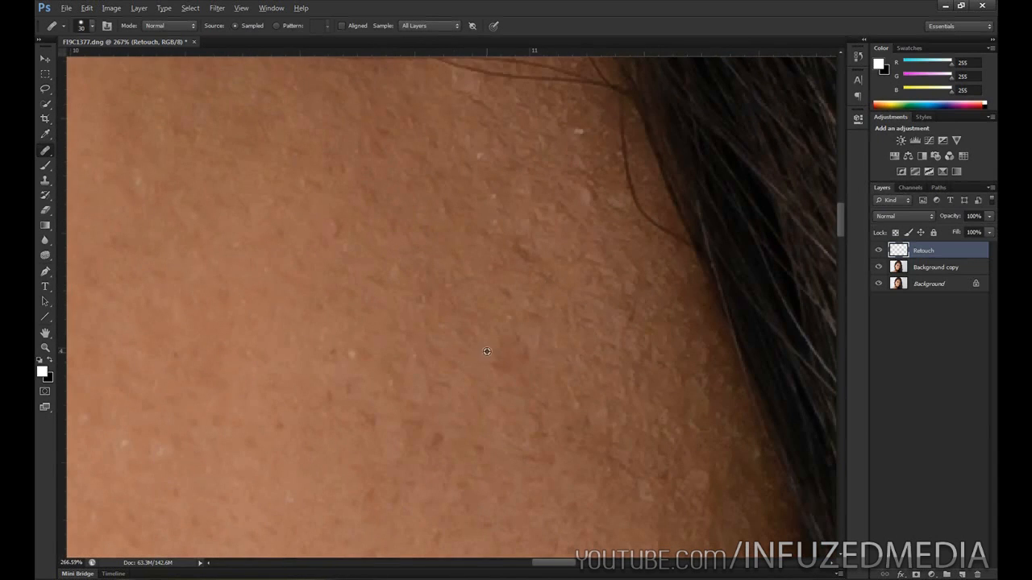
scroll(435, 291, "down", 3)
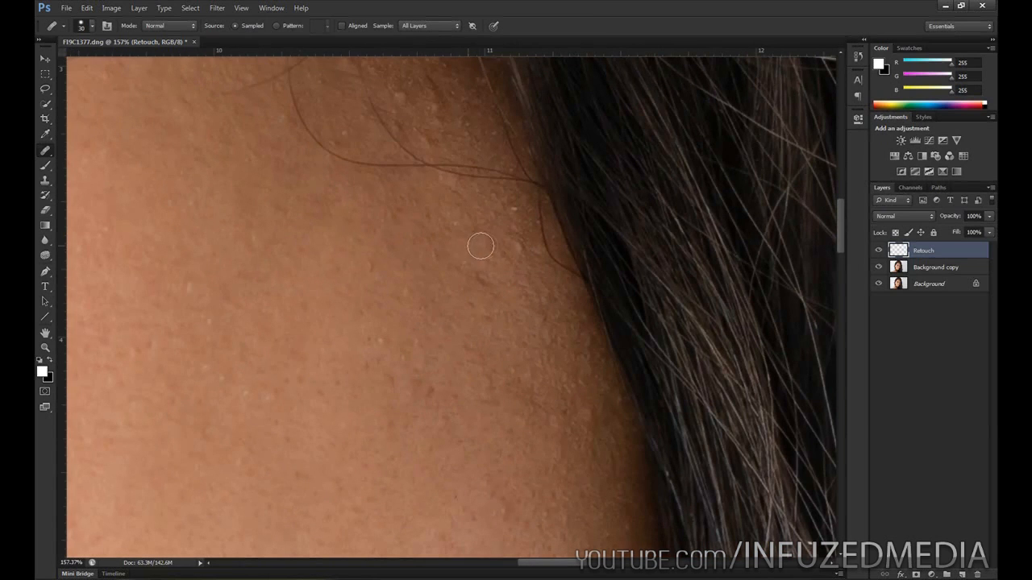
Heal the small spots on the temple and beside the outer corner of the eye with freshly sampled skin
mouse_move(386, 215)
left_mouse_down()
mouse_move(591, 377)
mouse_move(804, 166)
left_mouse_up()
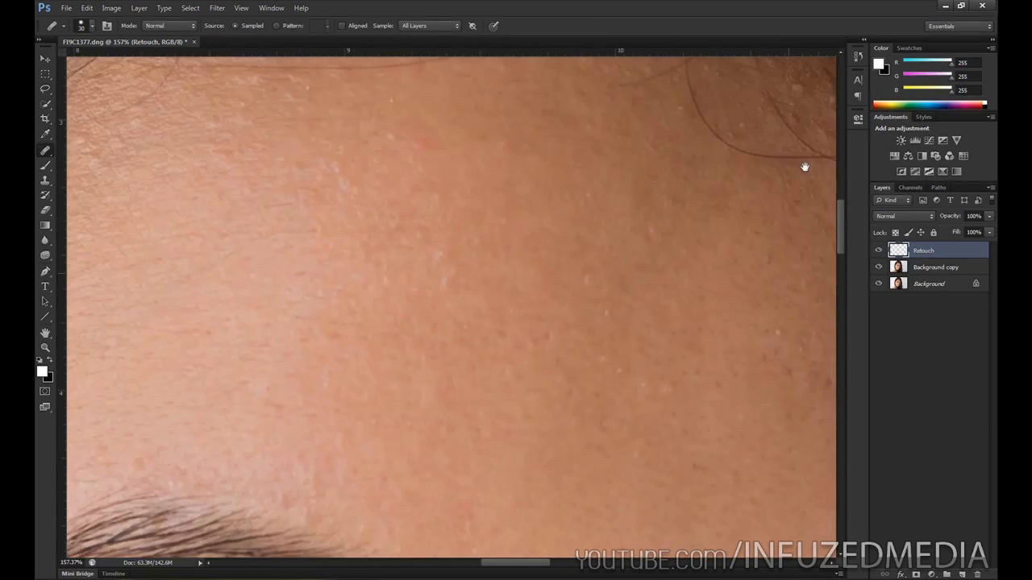
left_click_drag(242, 379, 556, 387)
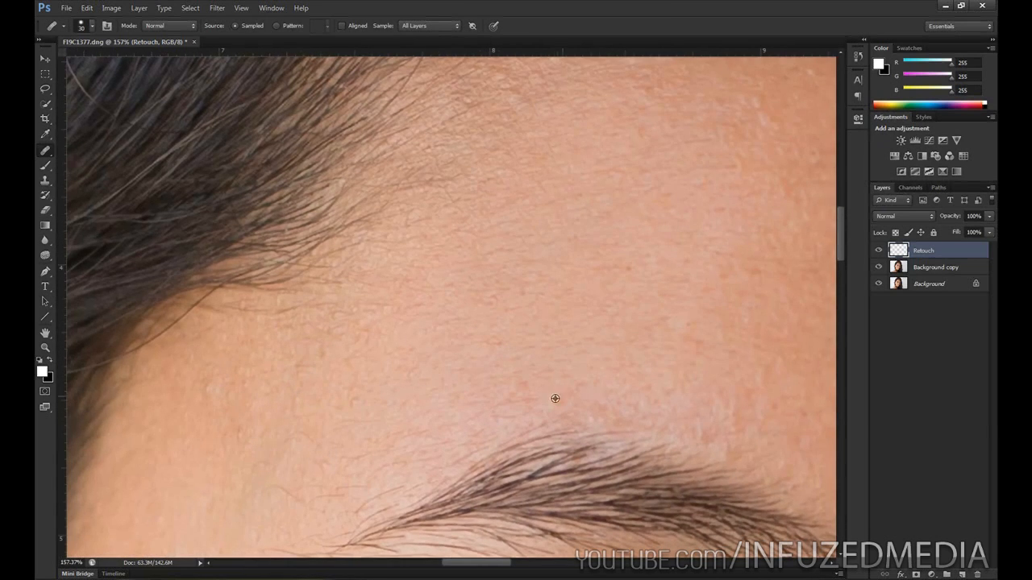
mouse_move(299, 376)
left_mouse_down()
mouse_move(747, 241)
mouse_move(479, 389)
mouse_move(478, 193)
left_mouse_up()
left_click(320, 325, "alt")
left_click(321, 310)
left_click_drag(379, 254, 274, 158)
left_click_drag(584, 392, 418, 277)
left_click(323, 255)
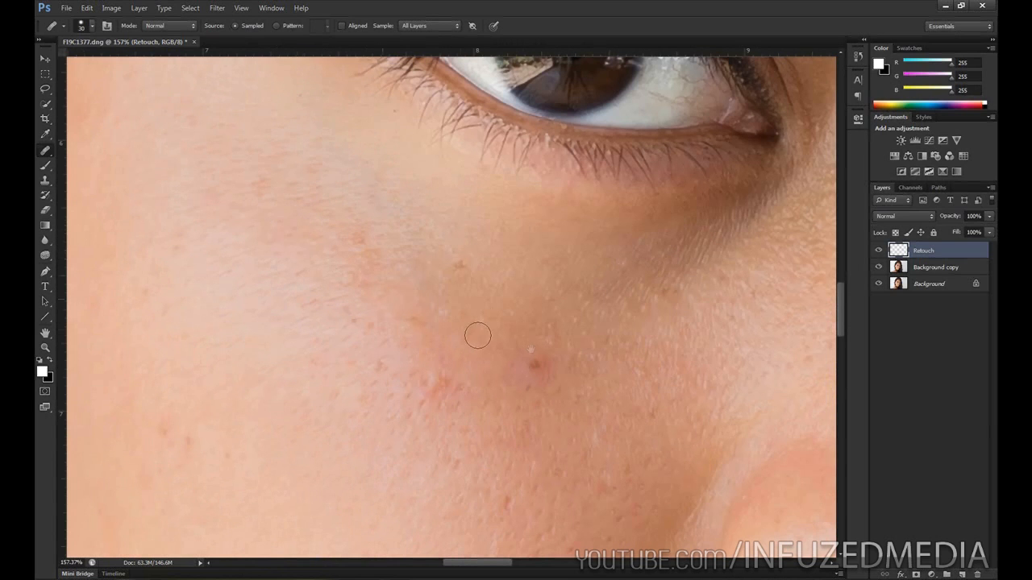
Heal the dark red mole and the red patch on the cheek below the eye nearer the ear
left_click_drag(523, 335, 396, 267)
left_click(409, 304)
mouse_move(307, 282)
left_mouse_down()
mouse_move(366, 310)
mouse_move(411, 262)
left_mouse_up()
left_click(405, 284)
left_click_drag(492, 416, 369, 352)
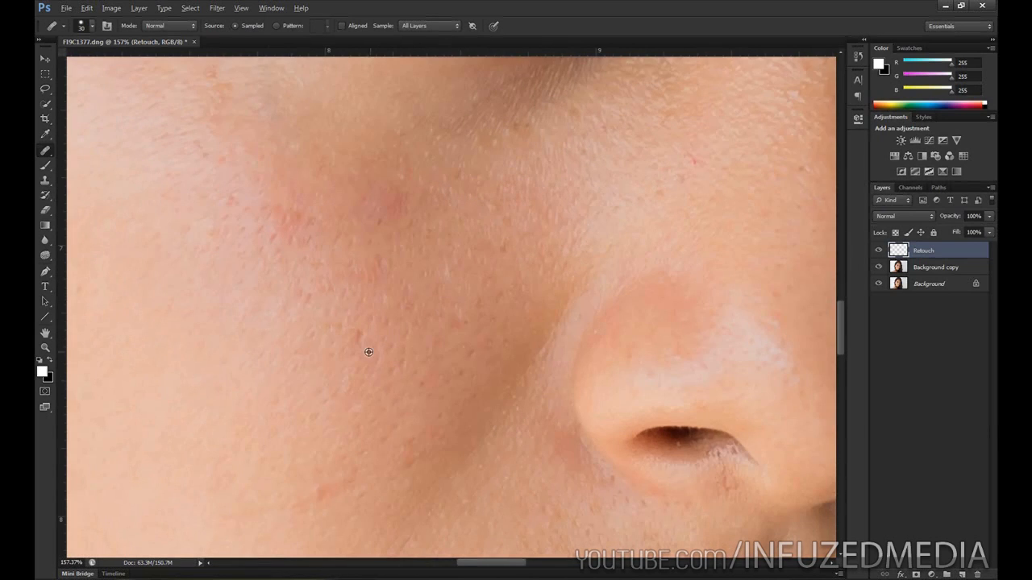
left_click_drag(536, 379, 465, 292)
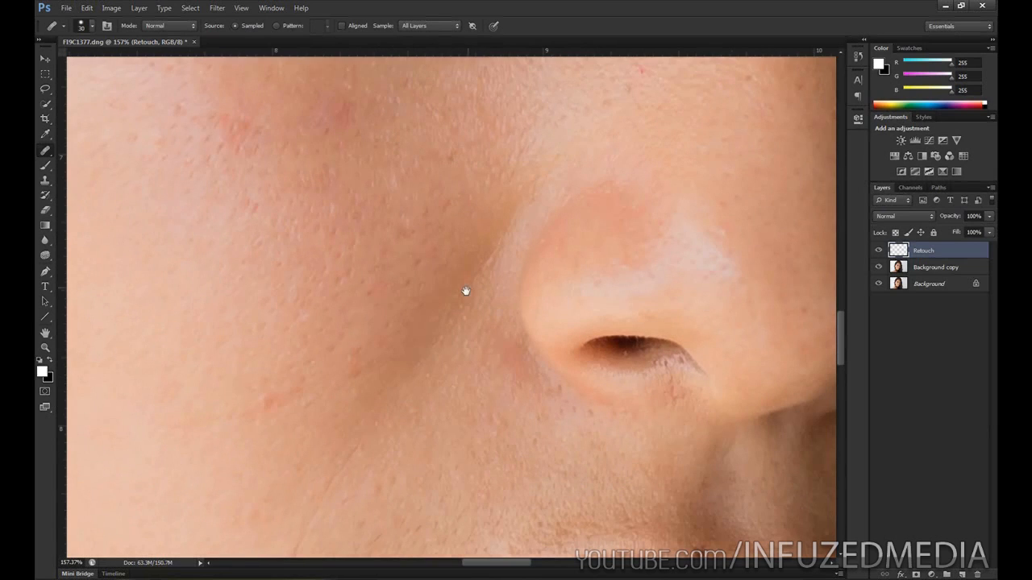
left_click_drag(225, 368, 543, 429)
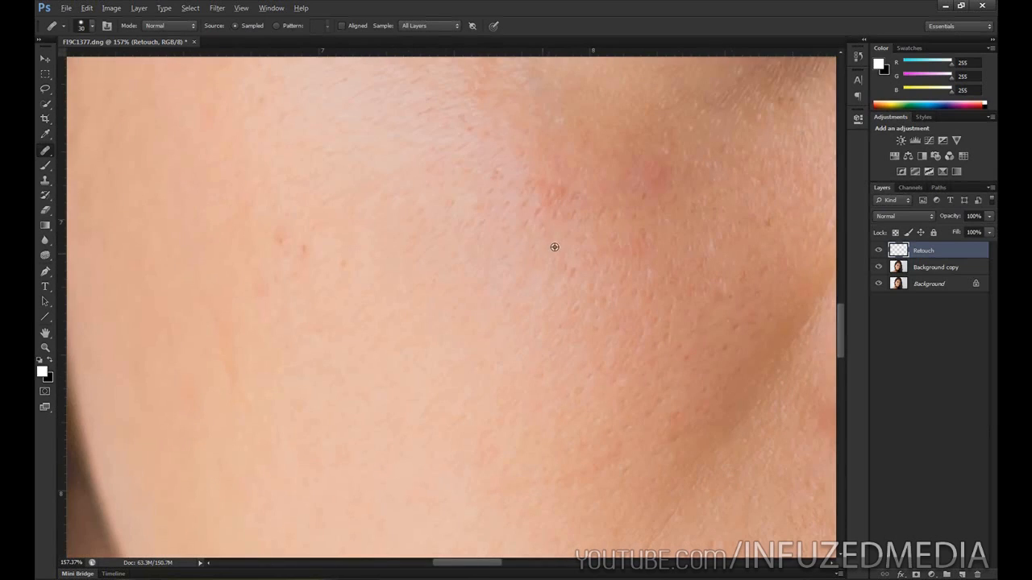
left_click(548, 192)
left_click(487, 271)
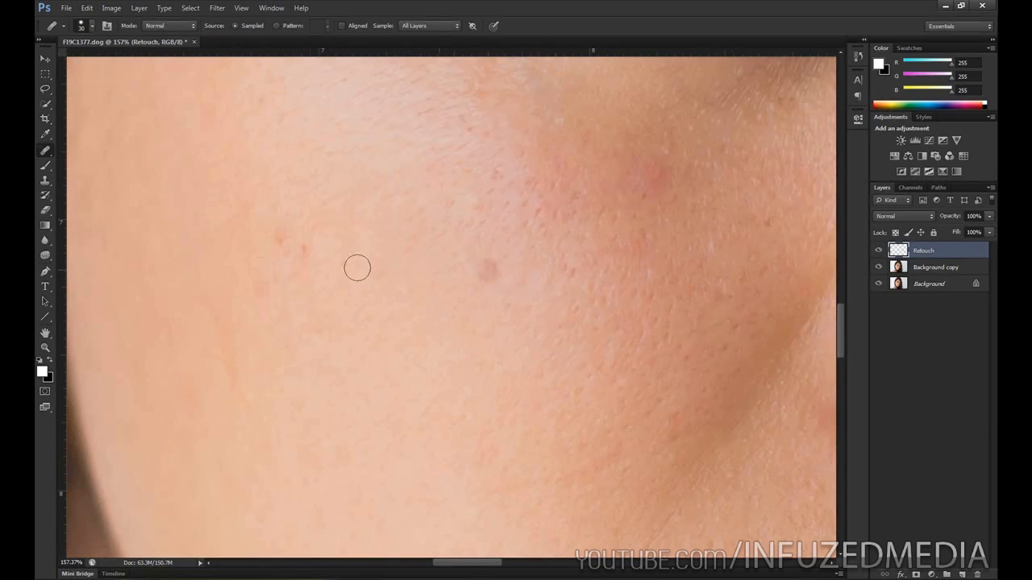
Heal the two small brown spots on the outer cheek with nearby sampled skin, reducing the brush to 20 px
left_click(274, 259, "alt")
left_click(279, 241)
key("bracketleft")
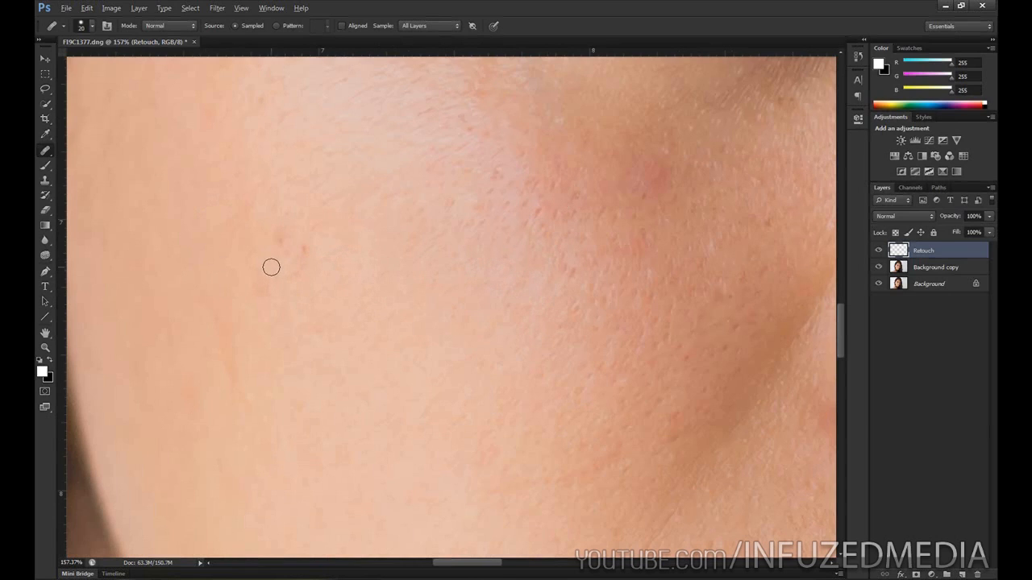
left_click(302, 246)
Heal the small mark between the nose bridge and the inner corner of the eye with freshly sampled skin
left_click_drag(637, 330, 614, 283)
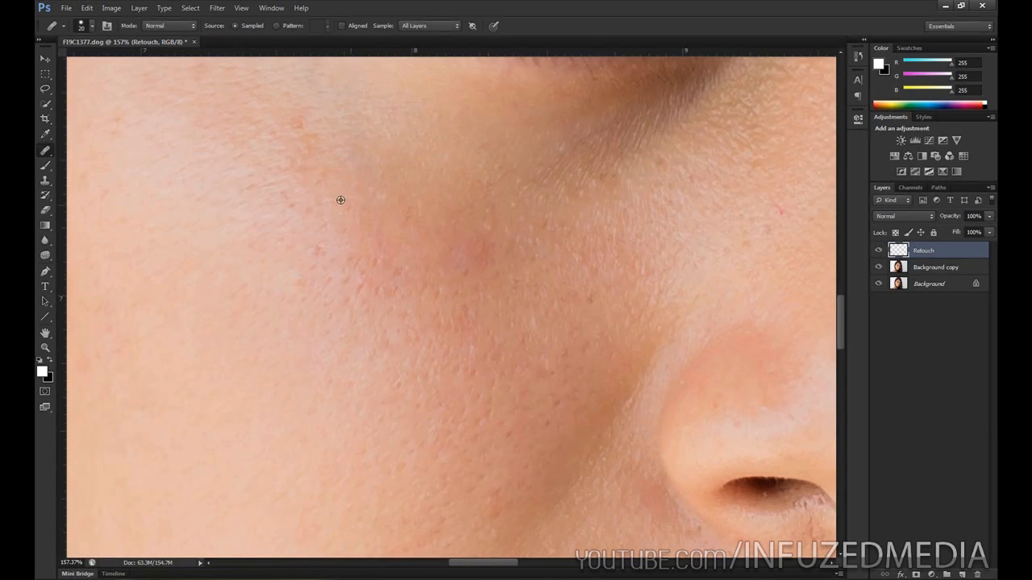
scroll(509, 199, "right", 3)
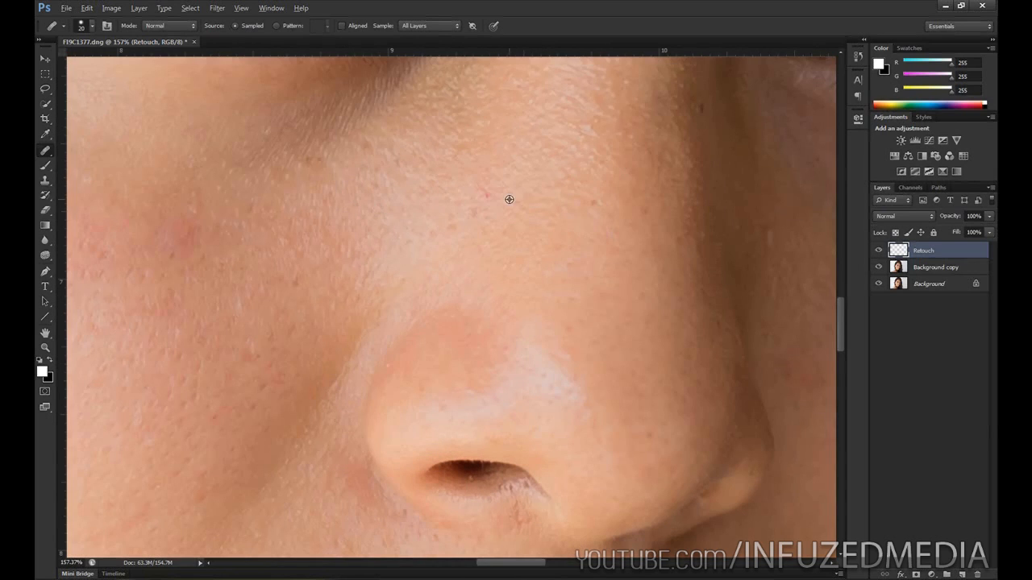
left_click_drag(299, 152, 388, 228)
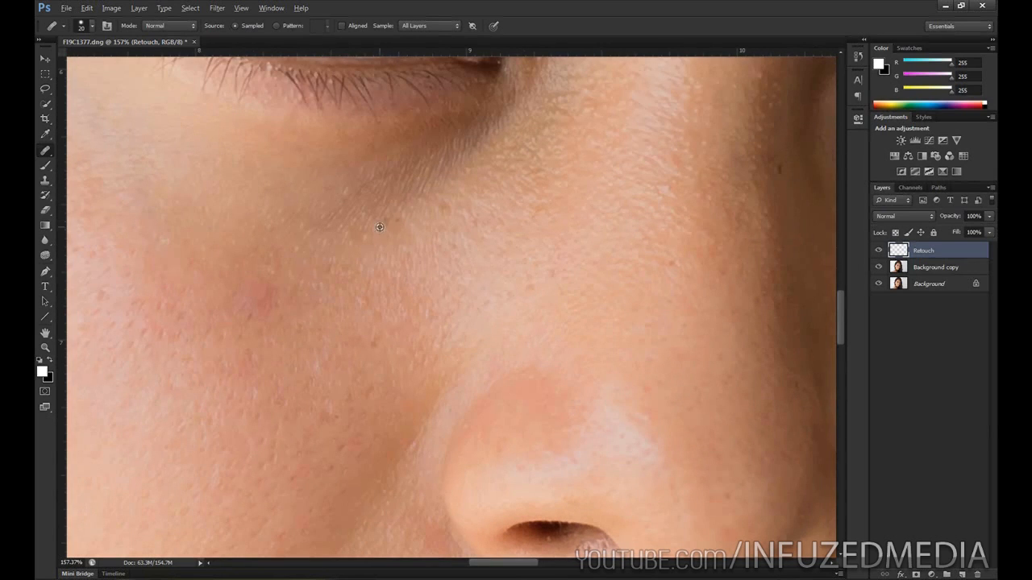
left_click(444, 201, "alt")
left_click(444, 211)
Heal the dark spots on the shaded cheek beside the nose, resampling clean skin between strokes
mouse_move(669, 249)
left_mouse_down()
mouse_move(555, 255)
mouse_move(497, 276)
left_mouse_up()
left_click_drag(597, 242, 366, 284)
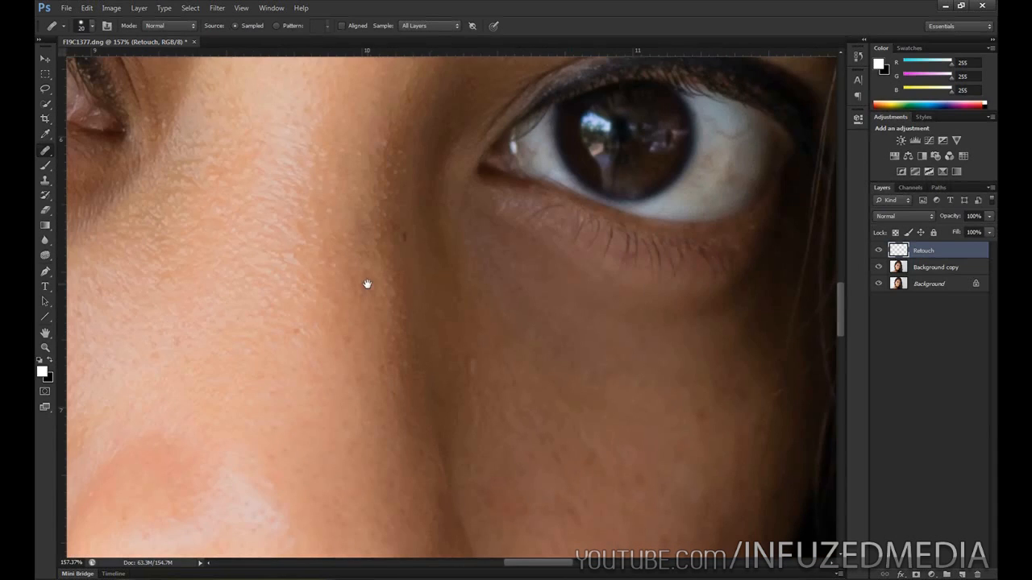
left_click_drag(479, 387, 298, 249)
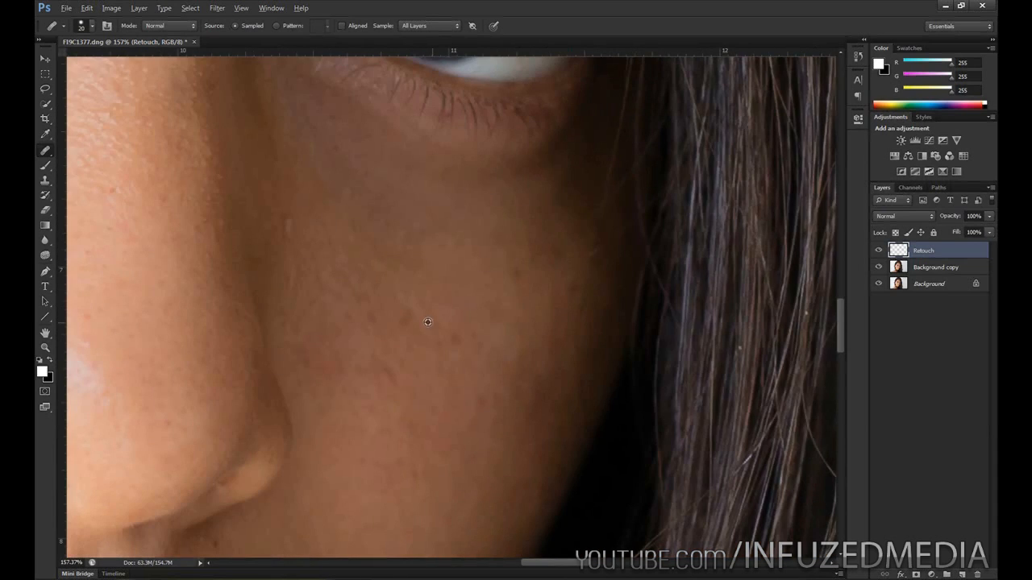
left_click(413, 297, "alt")
left_click(406, 320)
left_click(451, 362, "alt")
left_click(529, 332)
left_click(490, 299)
left_click_drag(457, 326, 472, 288)
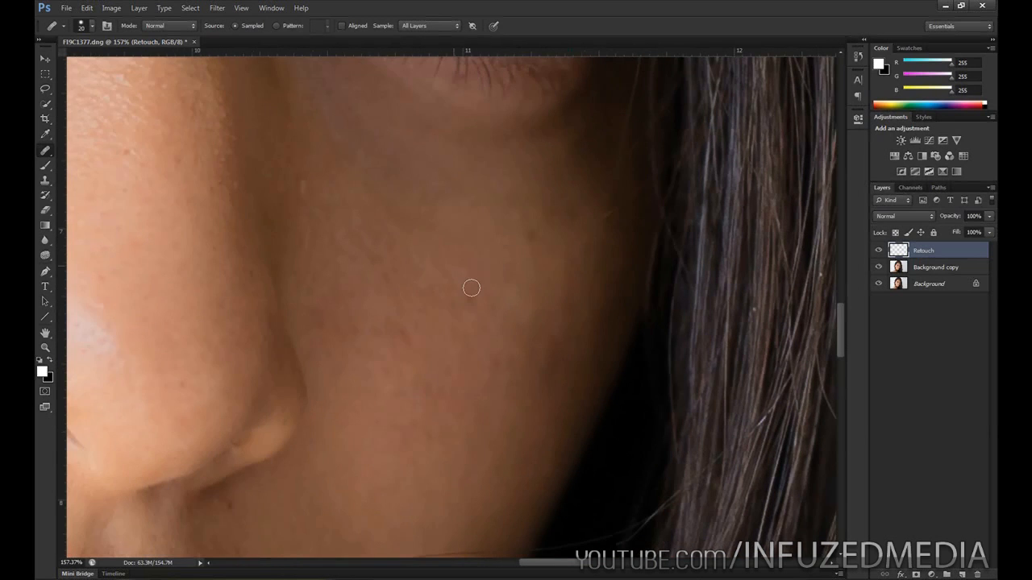
Remove the stray hair crossing the shaded cheek and the dark background with a 9 px Healing Brush
scroll(470, 303, "down", 2)
left_click_drag(483, 371, 564, 218)
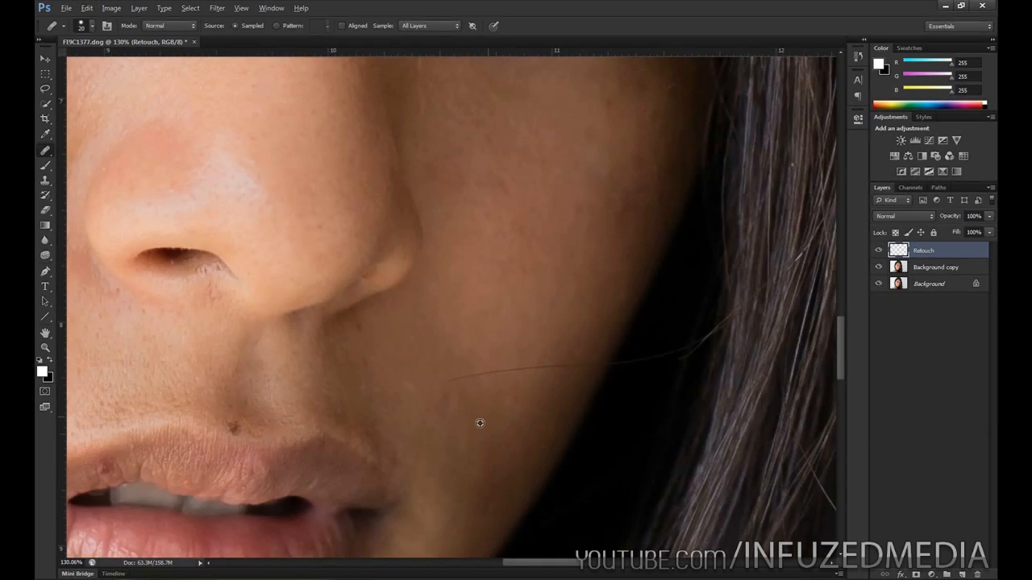
scroll(463, 385, "up", 4)
key("bracketleft")
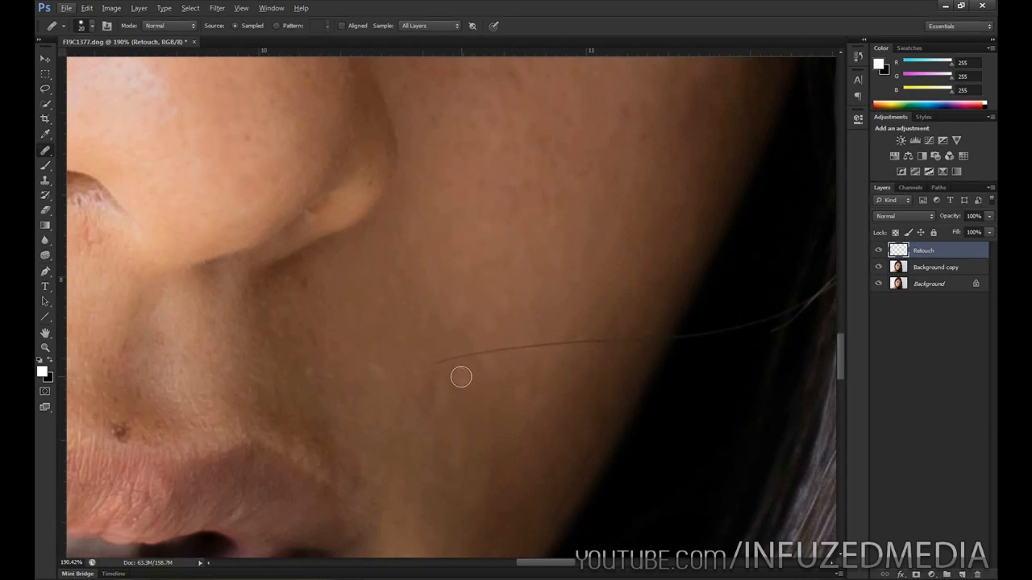
left_click(428, 379, "alt")
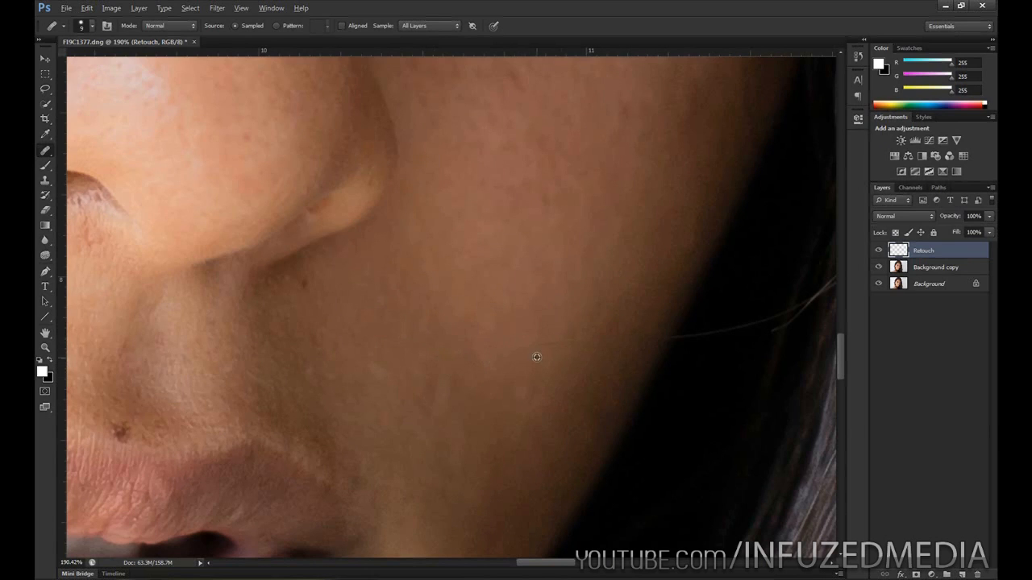
left_click_drag(585, 337, 595, 338)
left_click_drag(698, 335, 770, 321)
Heal the dark mole just above the upper lip with a 15 px brush and skin sampled beside it
scroll(670, 430, "down", 1)
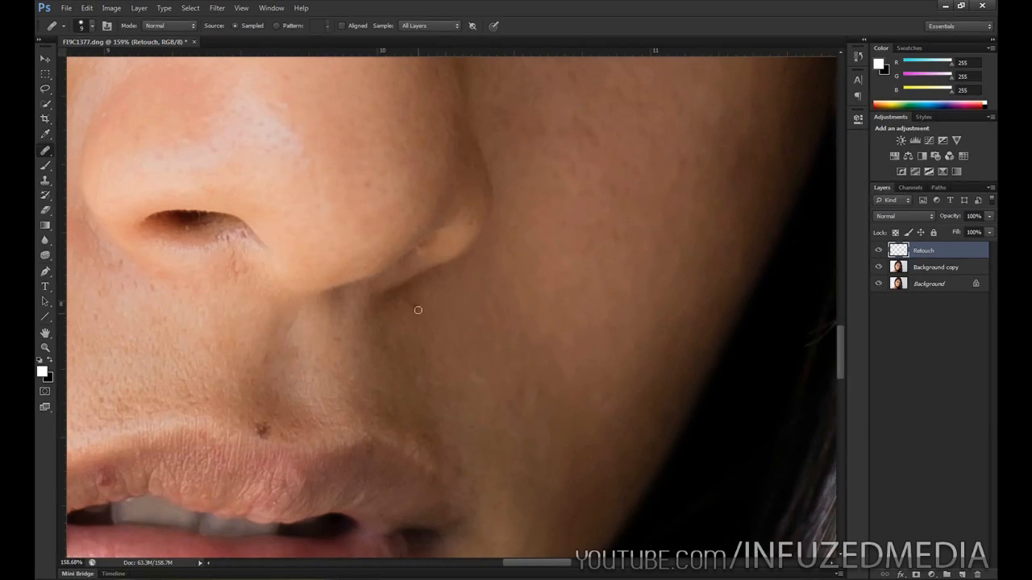
scroll(376, 338, "down", 1)
scroll(409, 407, "up", 2)
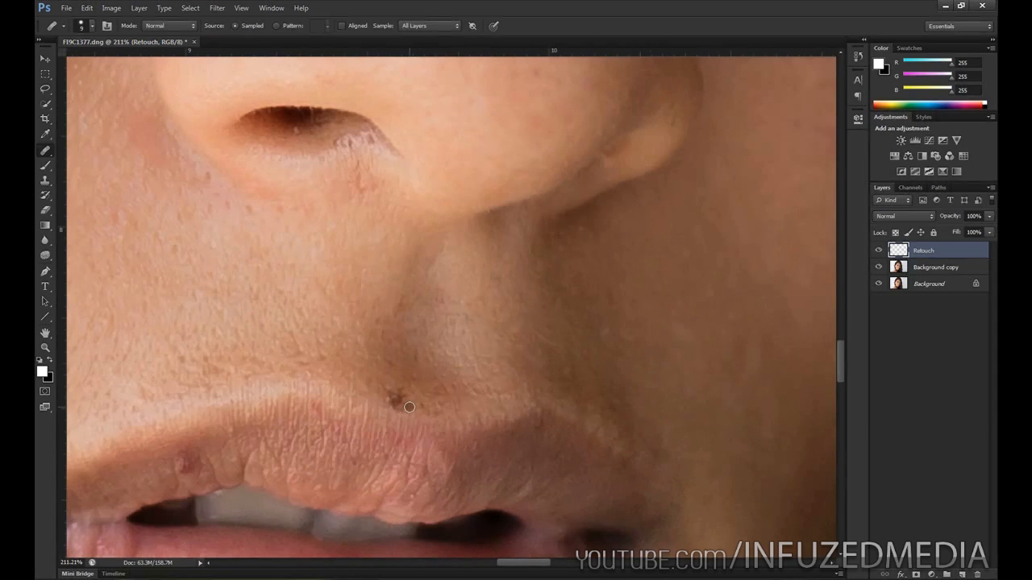
key("]")
key("]")
left_click(366, 385, "alt")
left_click(396, 402)
Heal the reddish-brown spot on the upper lip with the Healing Brush, sampling the adjacent lip texture
mouse_move(292, 454)
left_mouse_down()
mouse_move(457, 424)
mouse_move(472, 432)
left_mouse_up()
left_click(390, 426, "alt")
left_click(370, 364)
left_click(317, 416)
left_click_drag(379, 377, 445, 315)
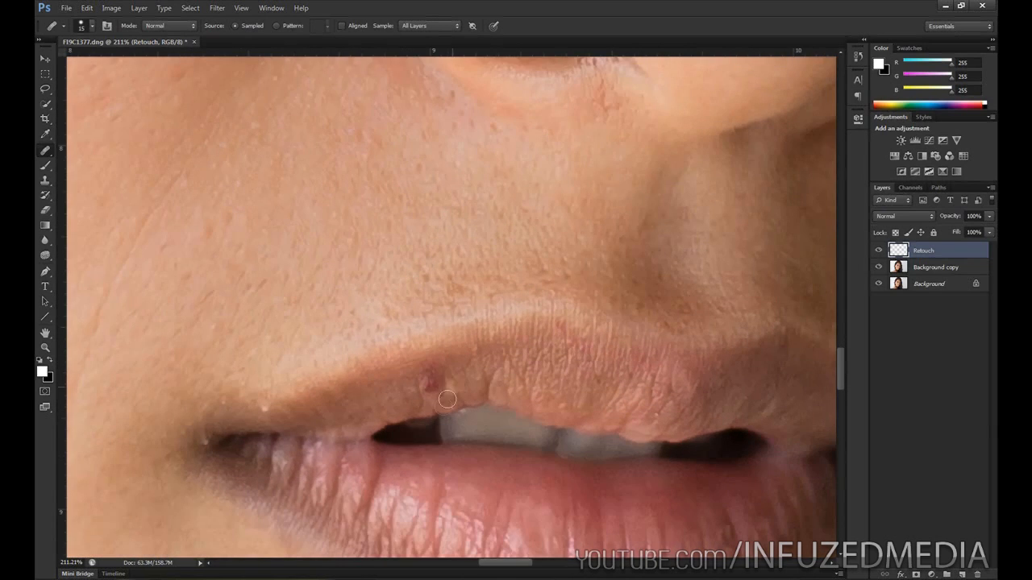
right_click(45, 152)
left_click(45, 151)
left_click(438, 387, "alt")
left_click(435, 381)
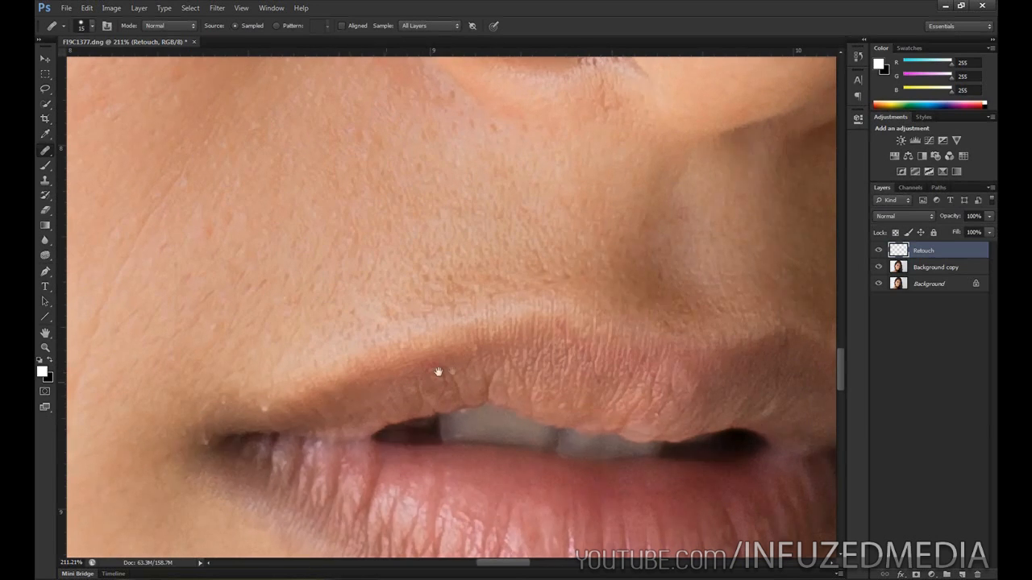
Examine the lips, the mouth corner and the rest of the face for remaining blemishes
left_click_drag(438, 374, 545, 349)
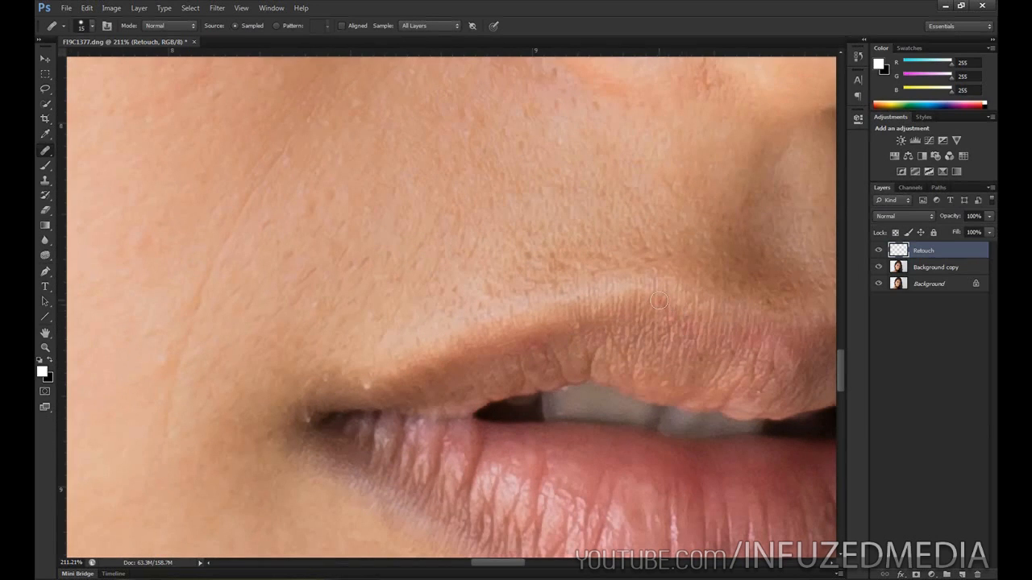
left_click_drag(312, 423, 382, 400)
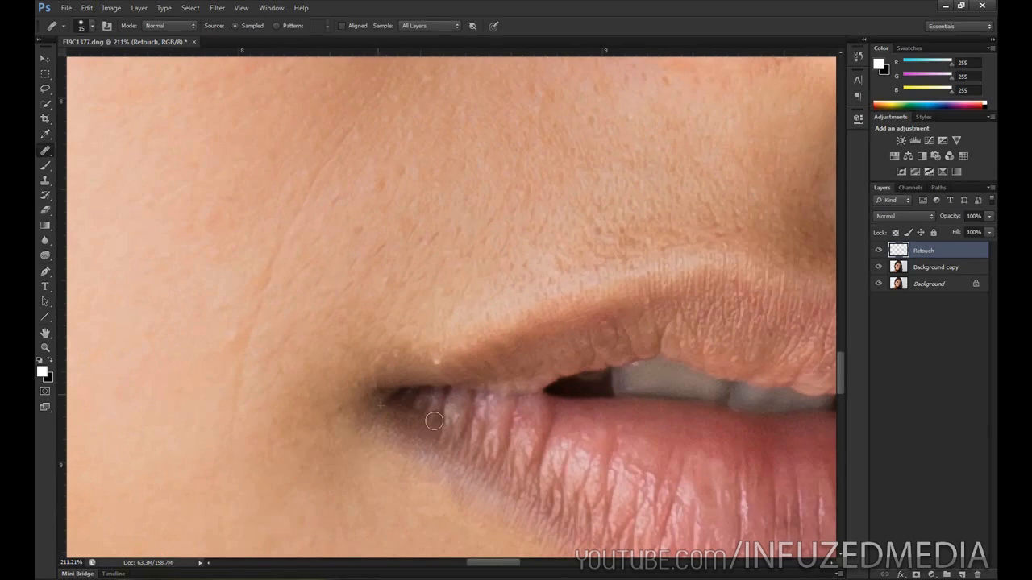
left_click_drag(532, 408, 486, 388)
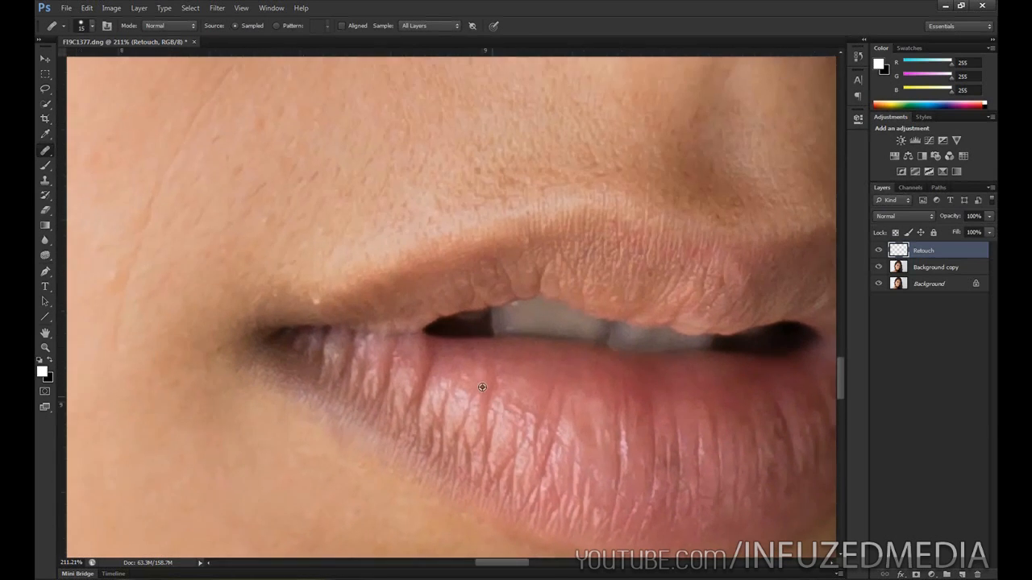
scroll(387, 363, "down", 2)
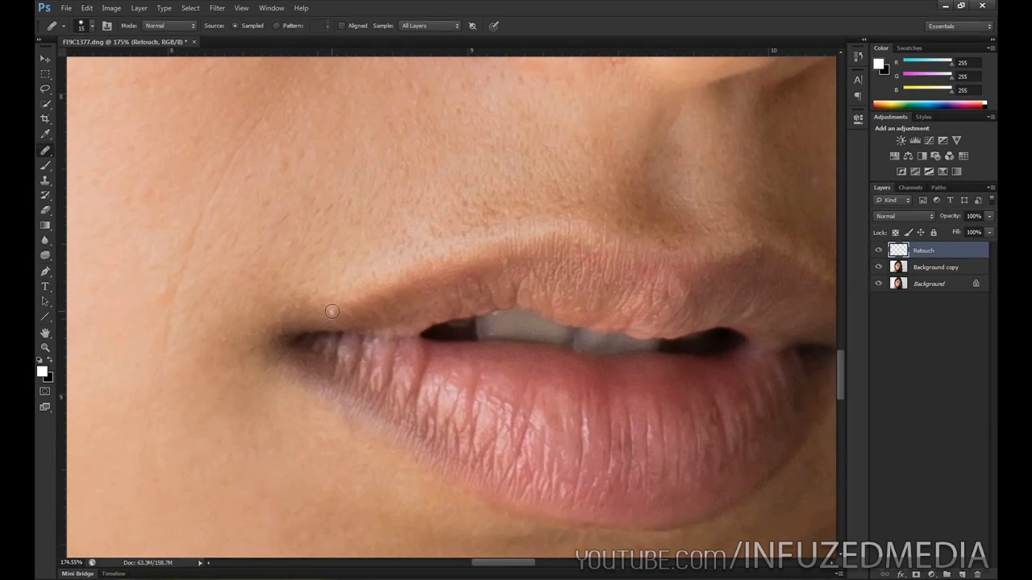
scroll(205, 277, "down", 5)
left_click_drag(204, 299, 556, 254)
scroll(447, 215, "down", 5)
left_click_drag(439, 238, 419, 464)
left_click_drag(486, 149, 373, 460)
left_click_drag(408, 258, 365, 304)
key("ctrl+r")
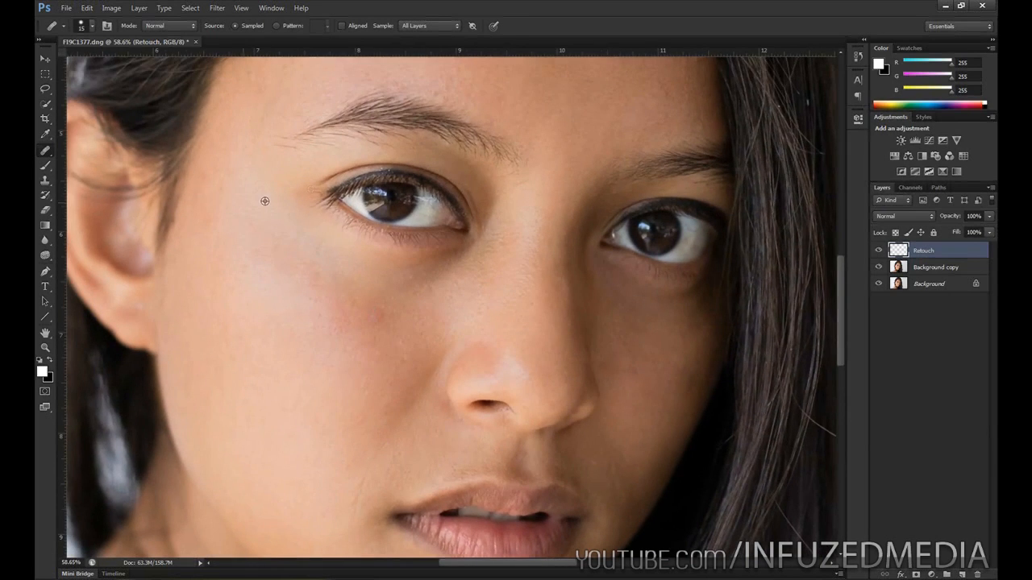
Remove the two white specks in the dark hair beside the forehead with the 15 px Healing Brush
scroll(382, 111, "down", 3)
scroll(586, 116, "up", 6)
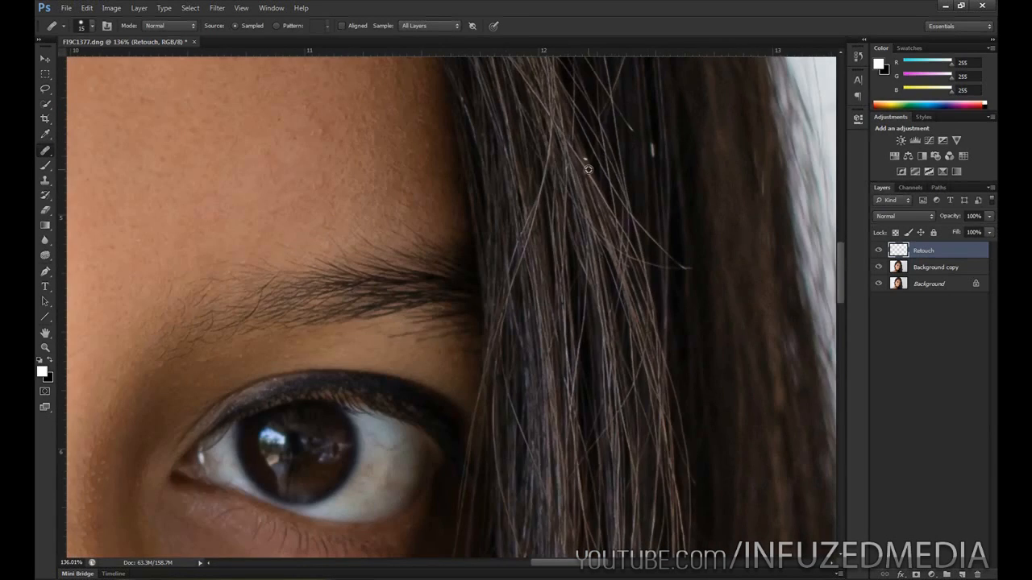
left_click_drag(715, 150, 603, 310)
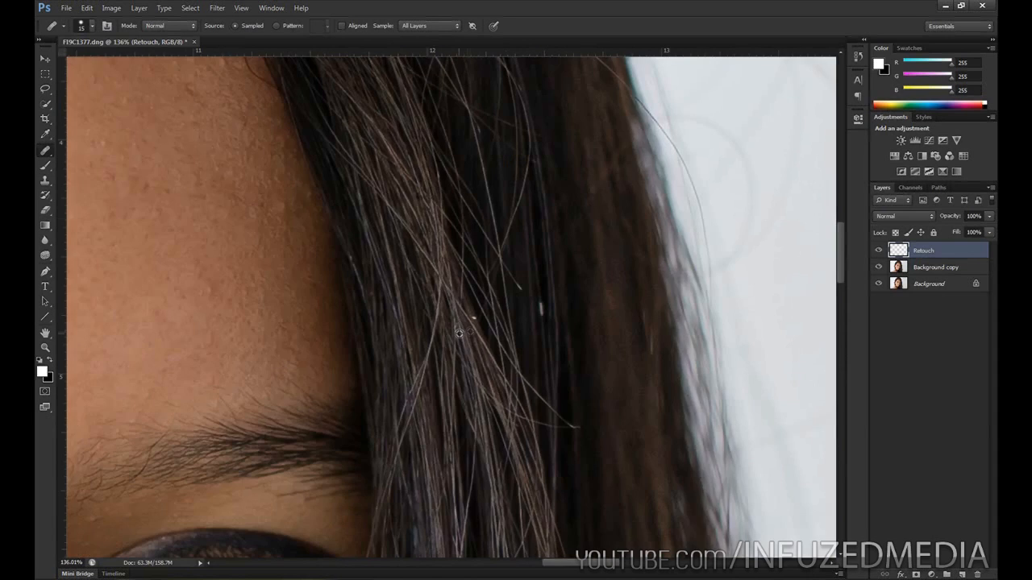
scroll(459, 333, "up", 4)
mouse_move(684, 251)
left_mouse_down()
mouse_move(507, 250)
mouse_move(472, 299)
left_mouse_up()
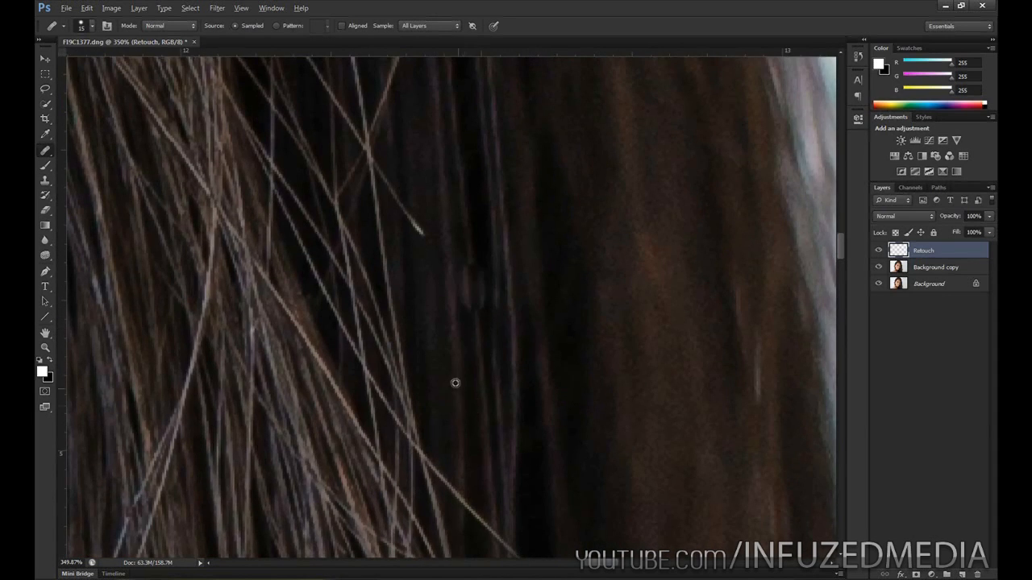
Remove the long stray hair crossing the upper forehead with the 15 px Healing Brush, undoing and repainting unsatisfactory strokes
scroll(455, 383, "down", 10)
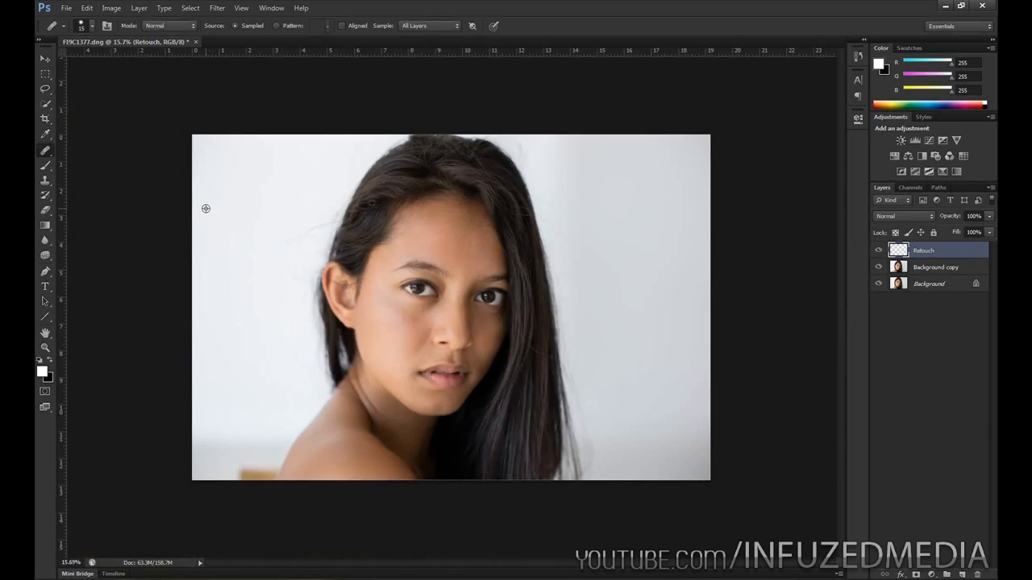
scroll(386, 199, "up", 6)
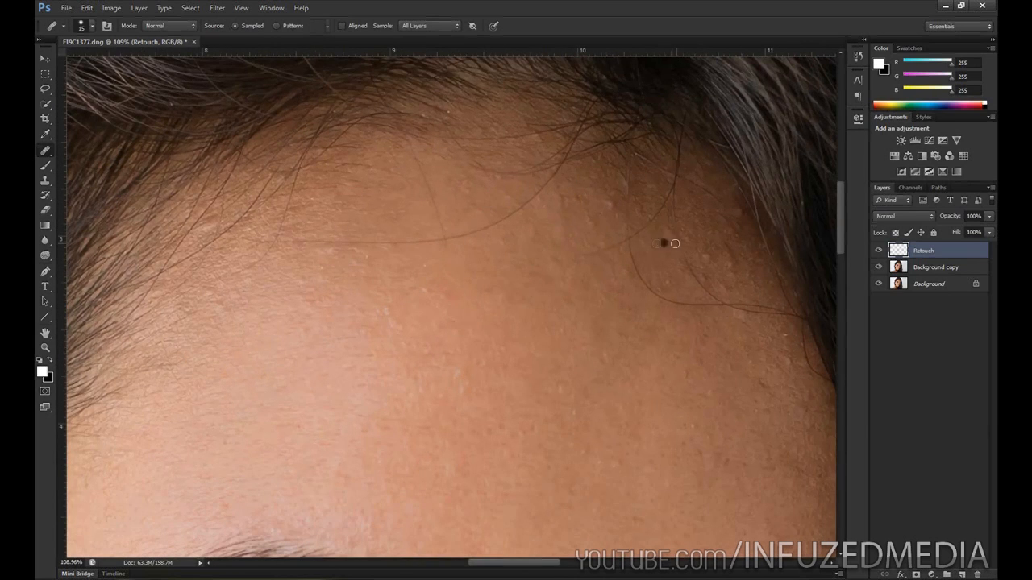
scroll(310, 261, "up", 1)
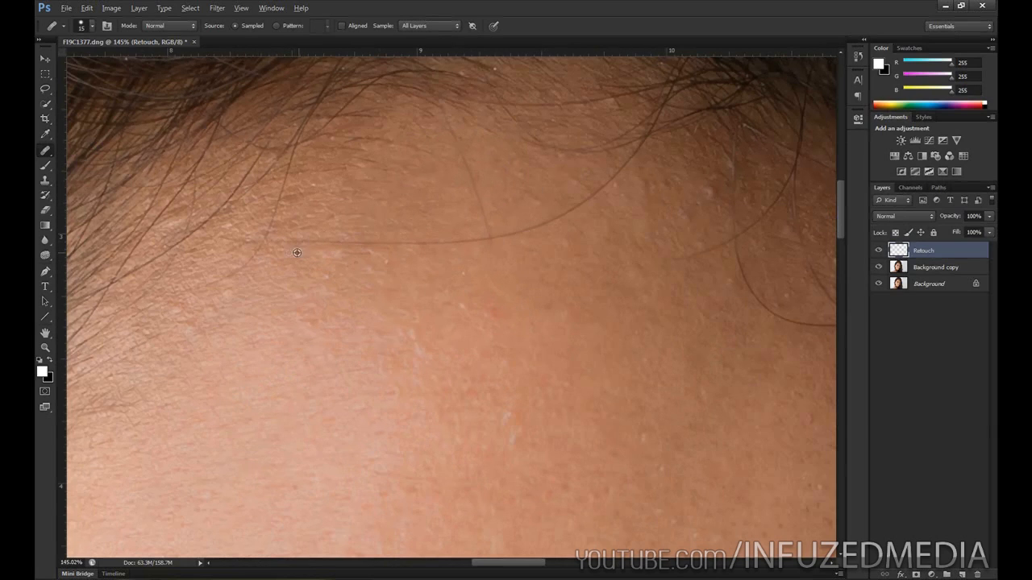
left_click_drag(289, 242, 491, 240)
key("ctrl+z")
left_click_drag(286, 242, 346, 244)
key("ctrl+alt+z")
left_click_drag(418, 241, 469, 242)
left_click_drag(519, 234, 571, 212)
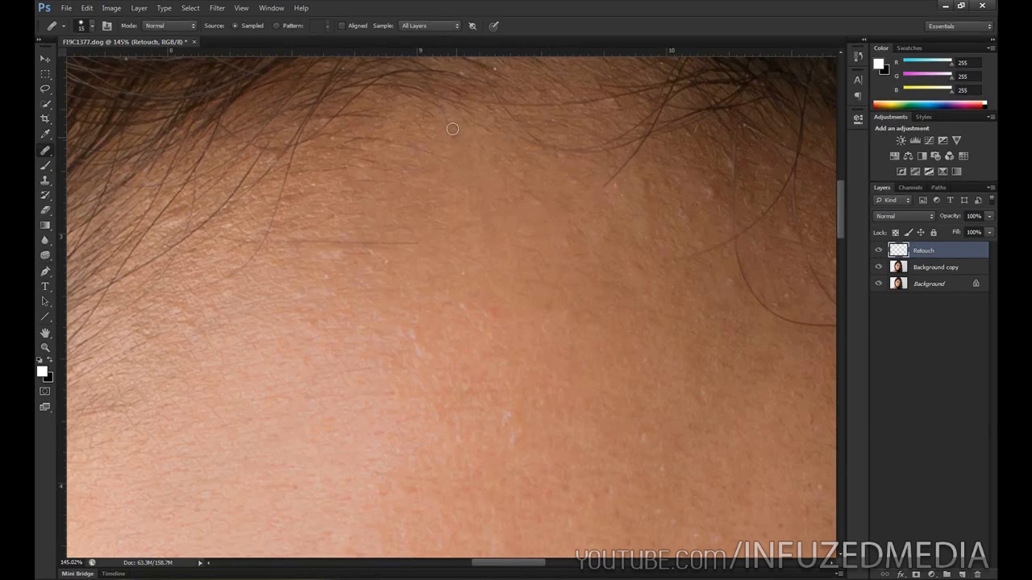
left_click_drag(291, 242, 420, 243)
Heal the curved stray hairs on the shaded side of the forehead near the long dark hair, sampling adjacent skin
left_click_drag(699, 324, 379, 291)
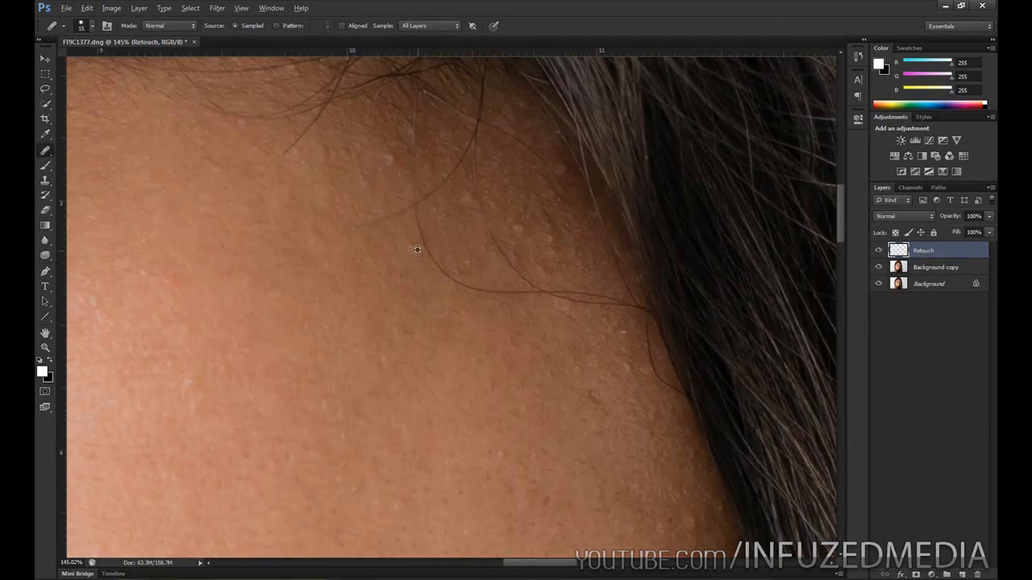
mouse_move(418, 237)
left_mouse_down()
mouse_move(471, 286)
mouse_move(622, 311)
left_mouse_up()
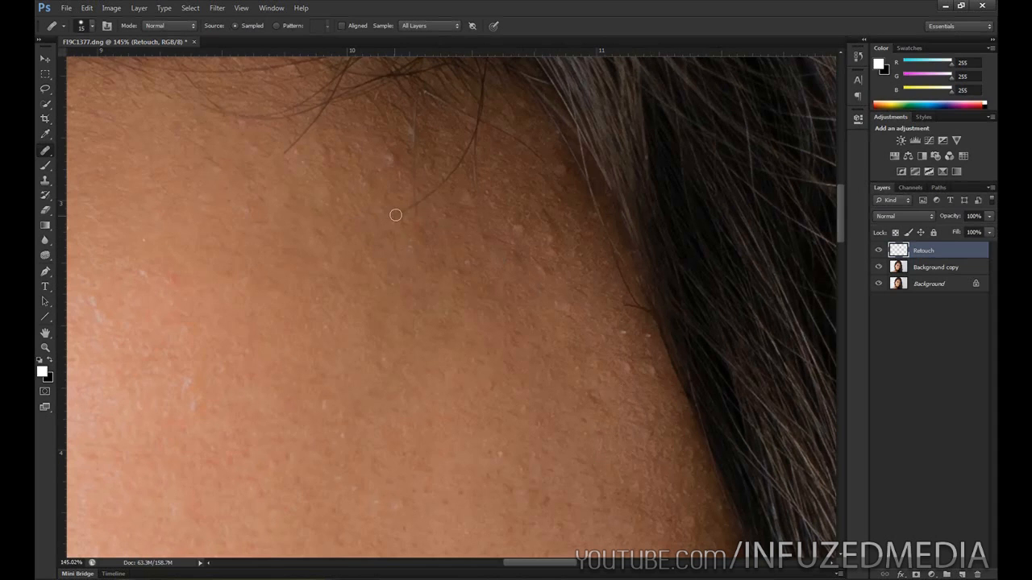
scroll(403, 226, "down", 2)
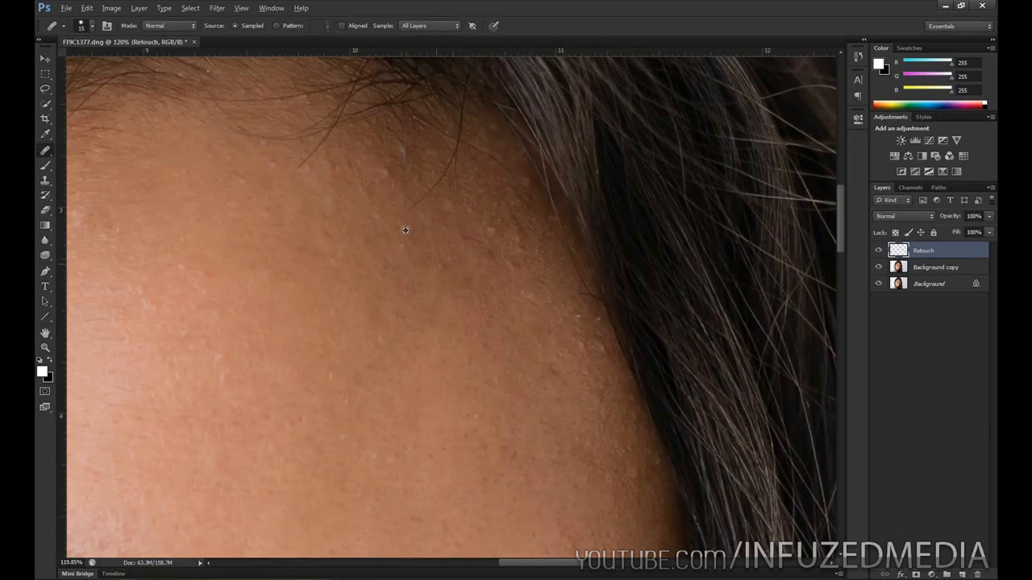
scroll(448, 237, "up", 1)
left_click(428, 208, "alt")
left_click_drag(447, 150, 394, 204)
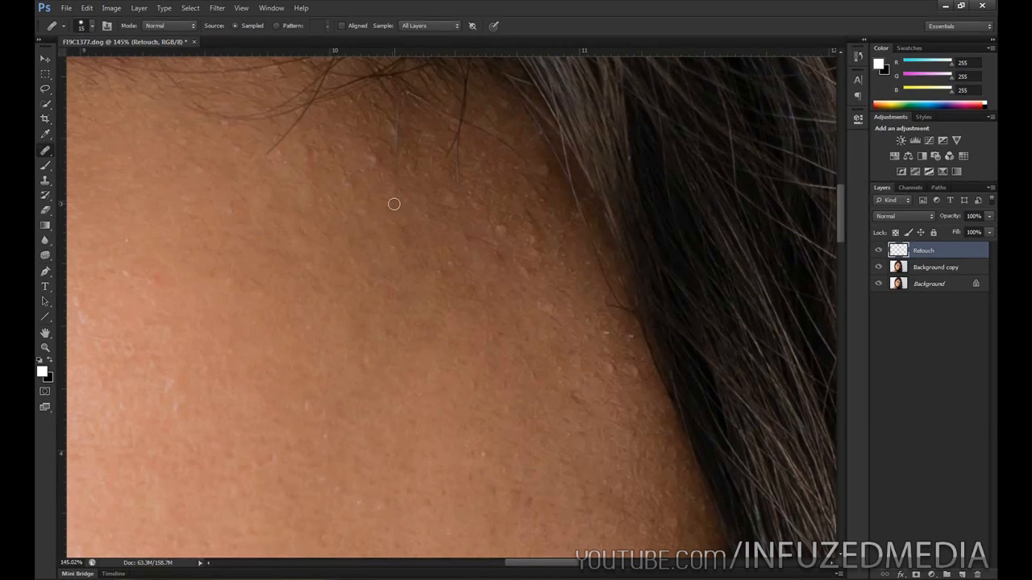
left_click_drag(397, 131, 395, 197)
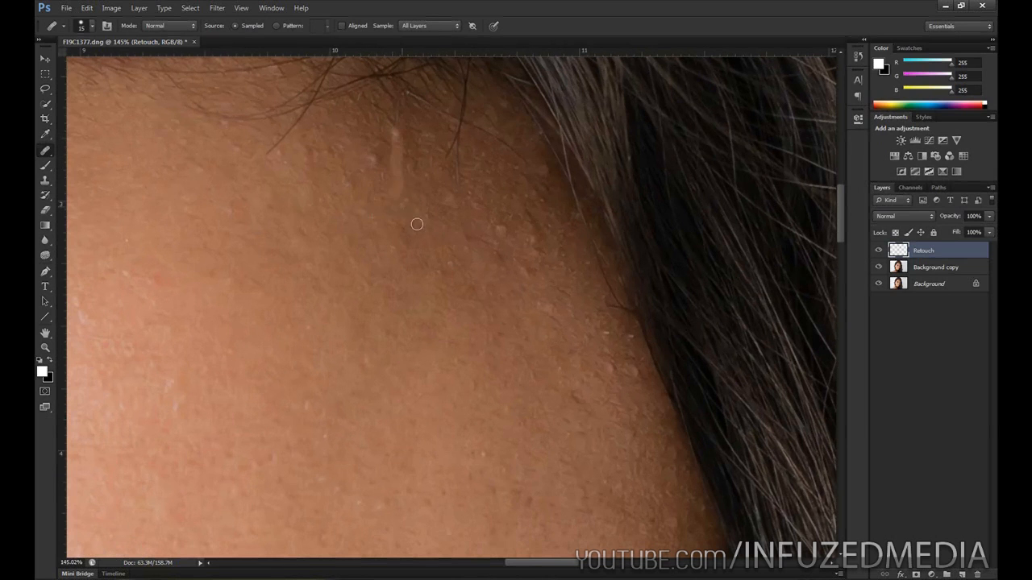
Remove the remaining fine stray hairs just below the middle of the hairline with the 15 px Healing Brush
scroll(436, 218, "down", 8)
scroll(435, 218, "down", 3)
scroll(562, 366, "up", 1)
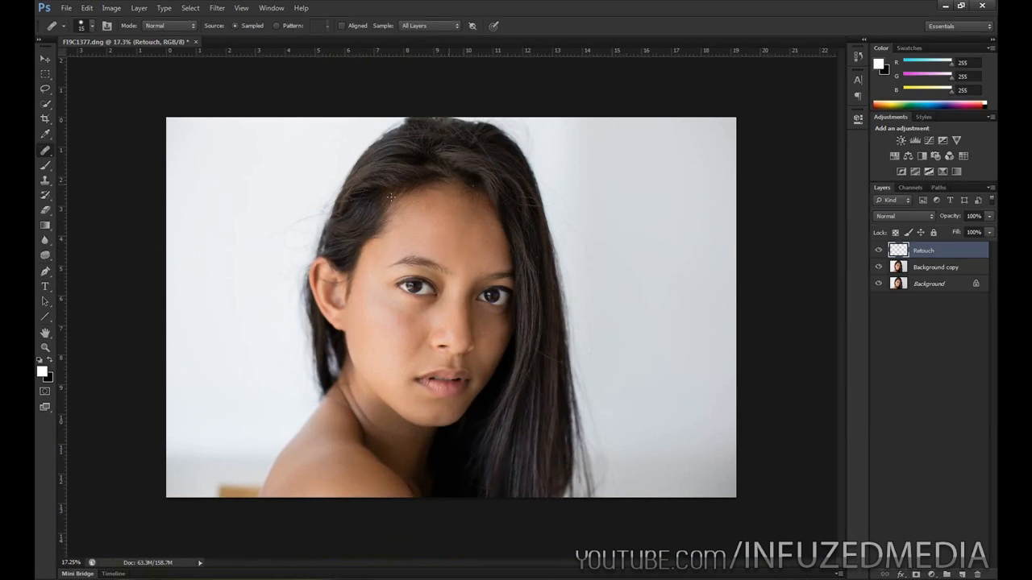
scroll(481, 201, "up", 8)
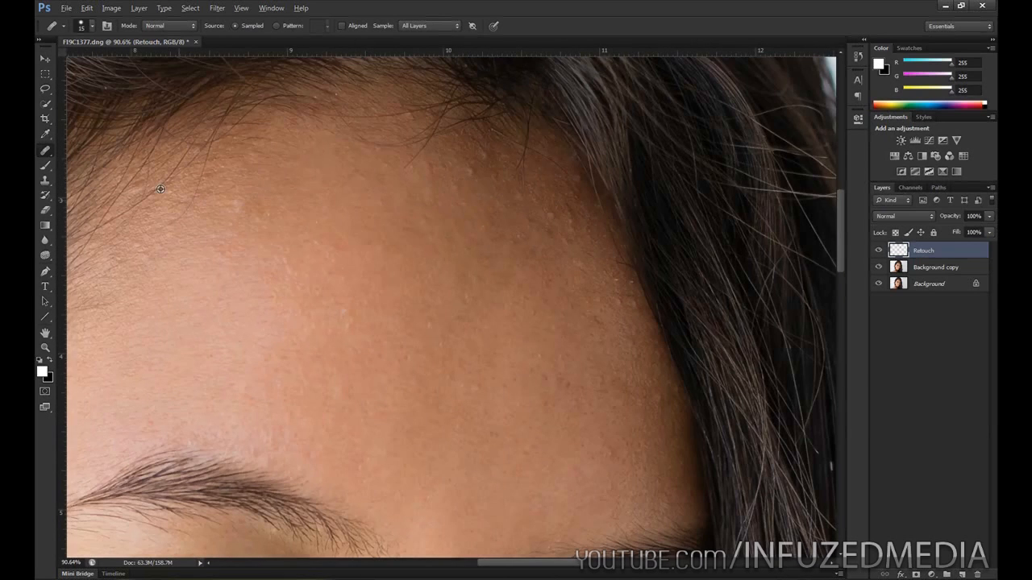
scroll(387, 246, "up", 4)
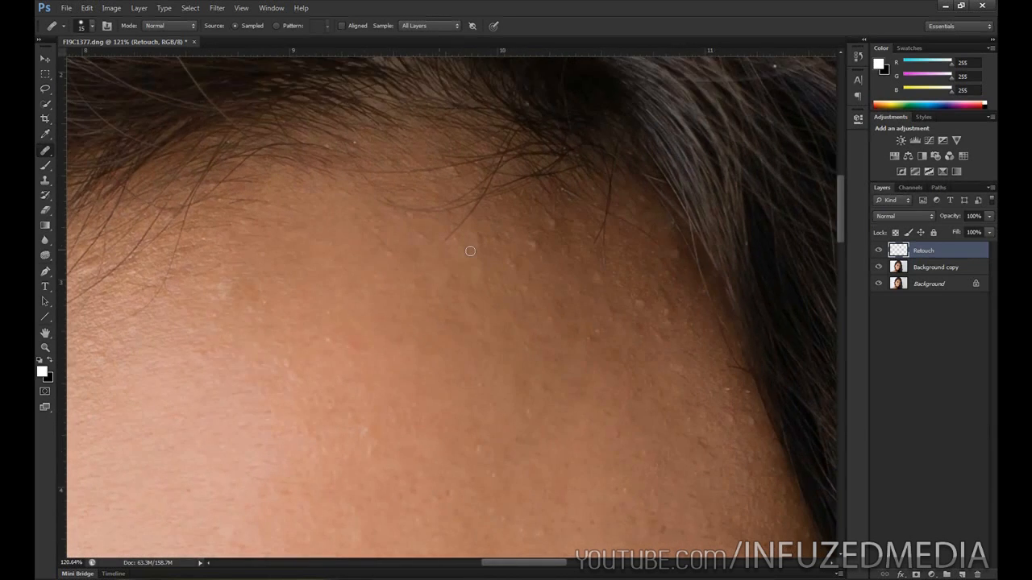
mouse_move(429, 233)
left_mouse_down()
mouse_move(492, 171)
mouse_move(367, 184)
mouse_move(330, 173)
mouse_move(297, 146)
mouse_move(399, 123)
left_mouse_up()
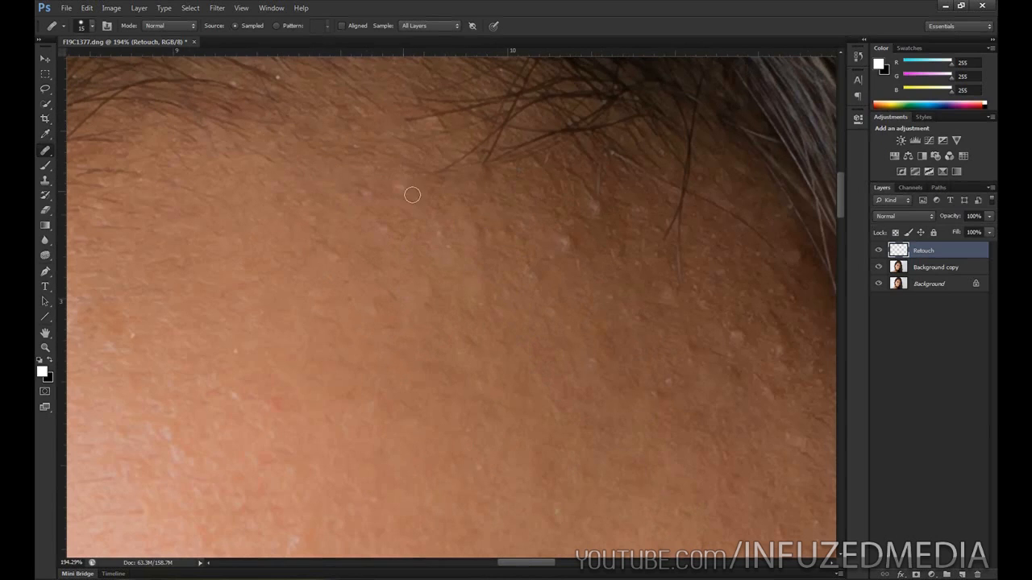
Heal the thin hairs hanging from the hairline onto the shaded forehead corner, using skin sampled beside them
mouse_move(690, 288)
left_mouse_down()
mouse_move(673, 212)
mouse_move(687, 195)
mouse_move(765, 248)
mouse_move(796, 285)
left_mouse_up()
left_click(693, 246, "alt")
left_click_drag(681, 213, 689, 168)
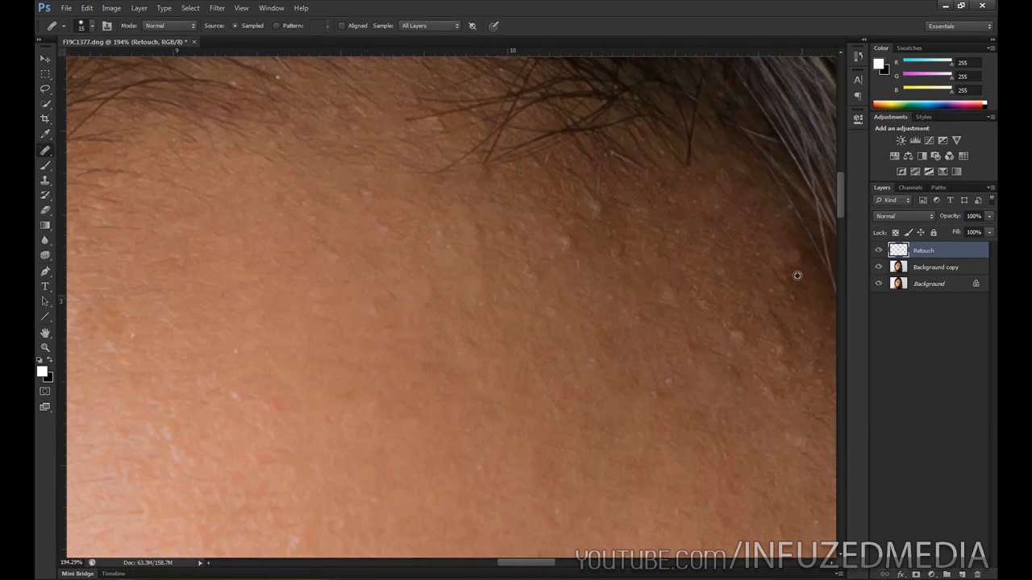
Examine the hairline, forehead and whole portrait for remaining stray hairs and blemishes
scroll(637, 299, "down", 5)
scroll(637, 295, "up", 3)
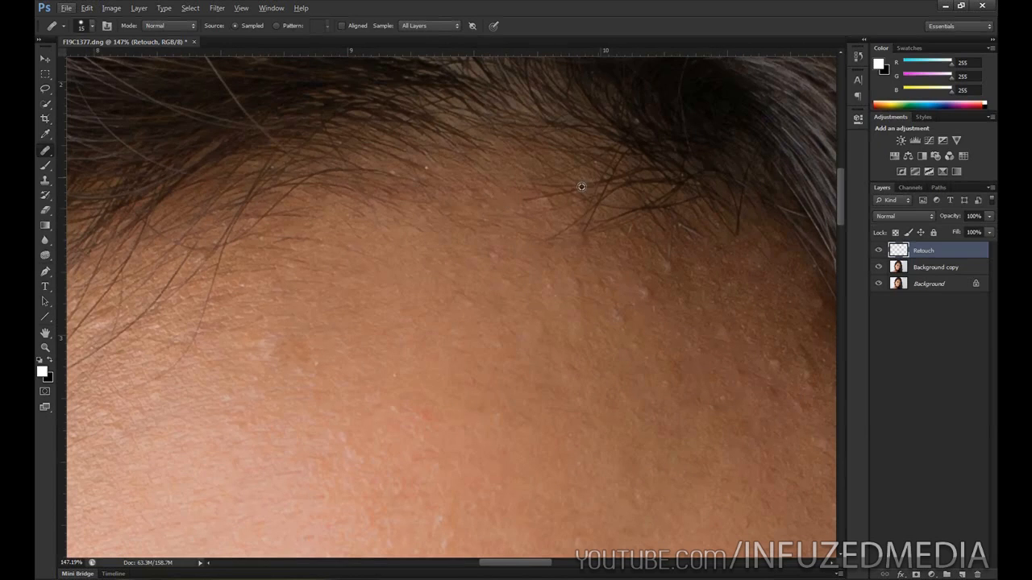
scroll(603, 253, "down", 3)
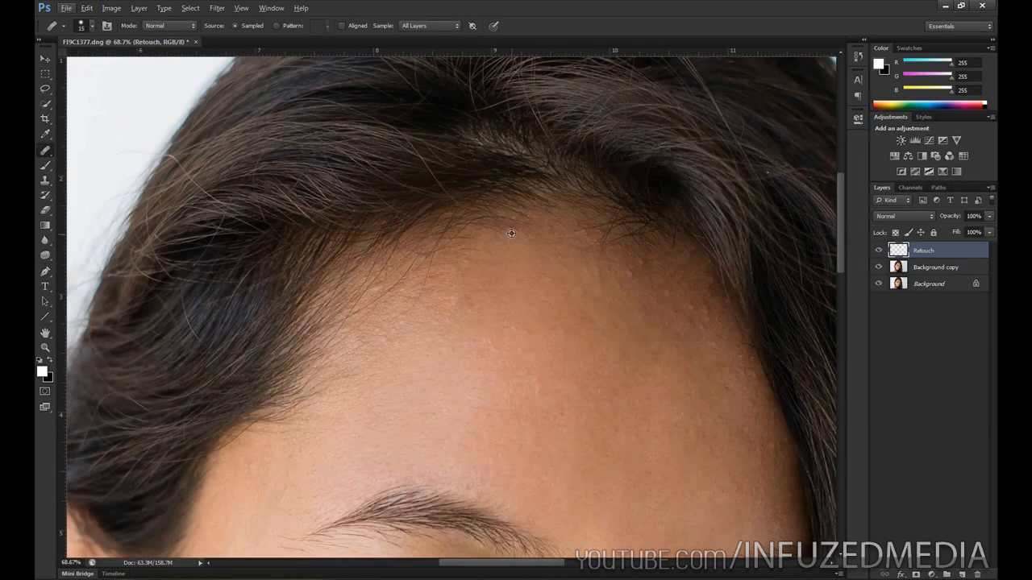
scroll(602, 254, "down", 5)
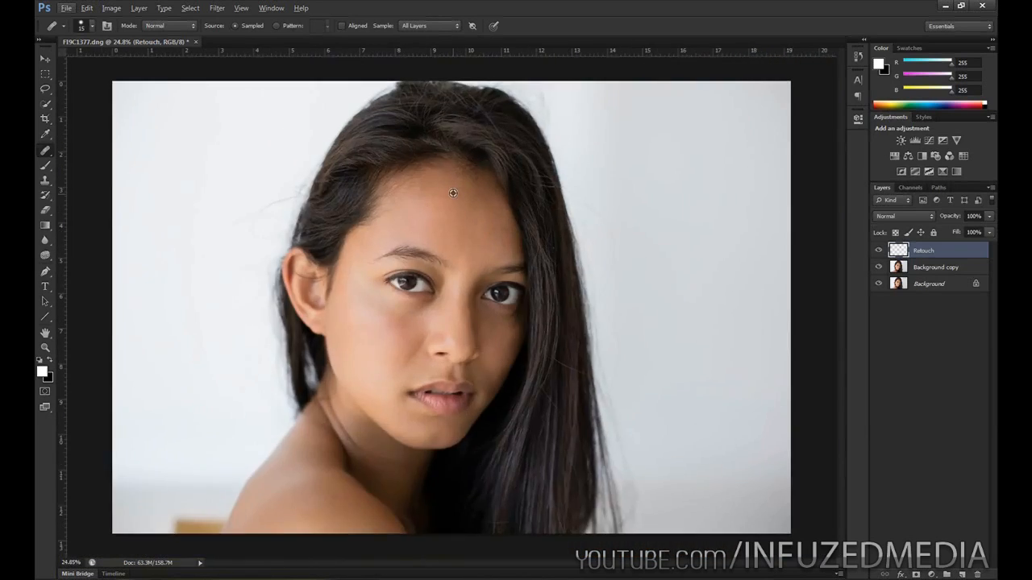
scroll(634, 377, "up", 2)
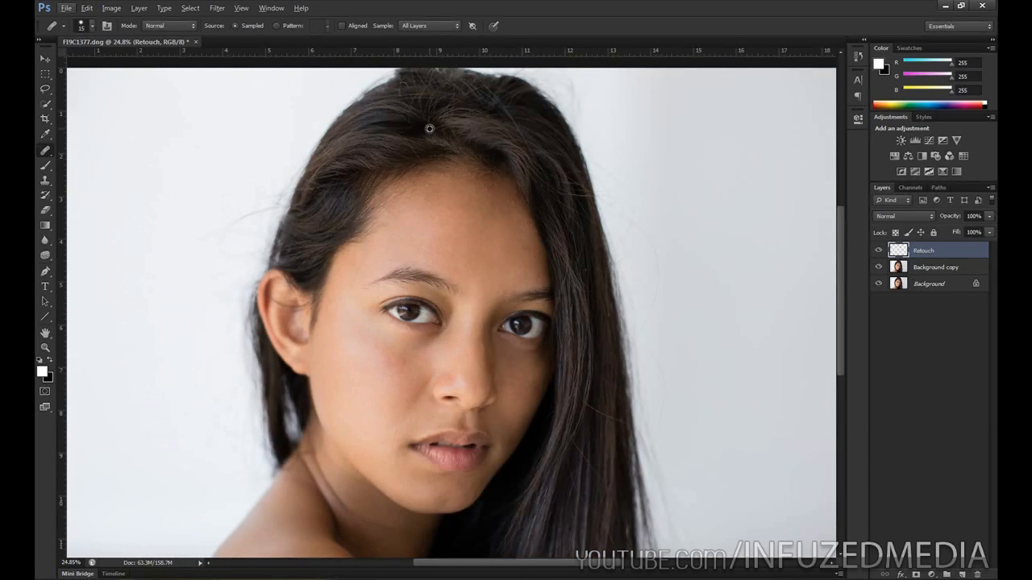
scroll(430, 128, "up", 2)
scroll(402, 256, "up", 5)
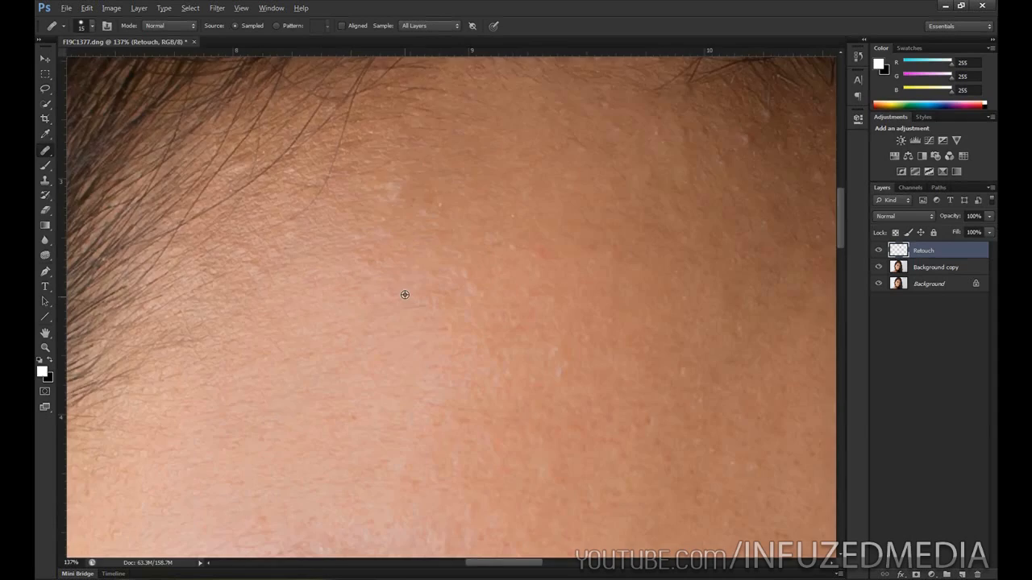
scroll(404, 293, "down", 6)
scroll(538, 370, "up", 2)
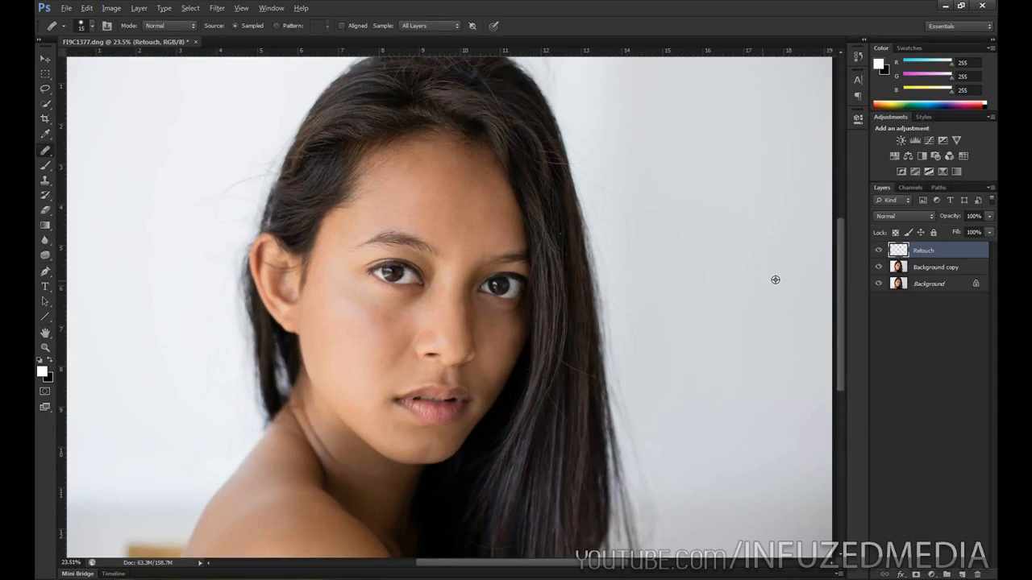
scroll(775, 280, "down", 1)
Hide Background copy and Background to inspect the healing strokes on the Retouch layer alone, and show both layers again
left_click_drag(879, 267, 881, 292)
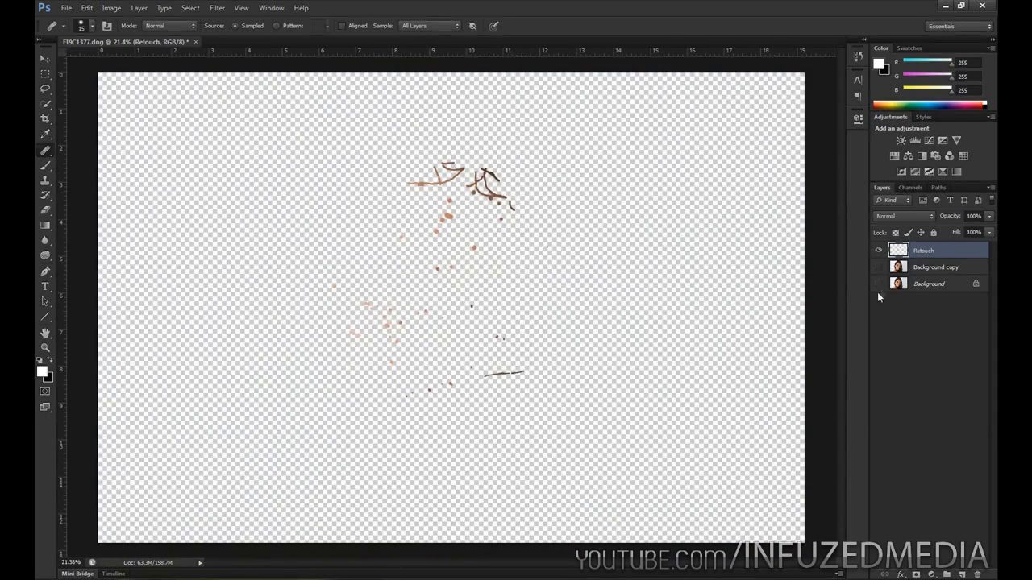
scroll(403, 323, "up", 3)
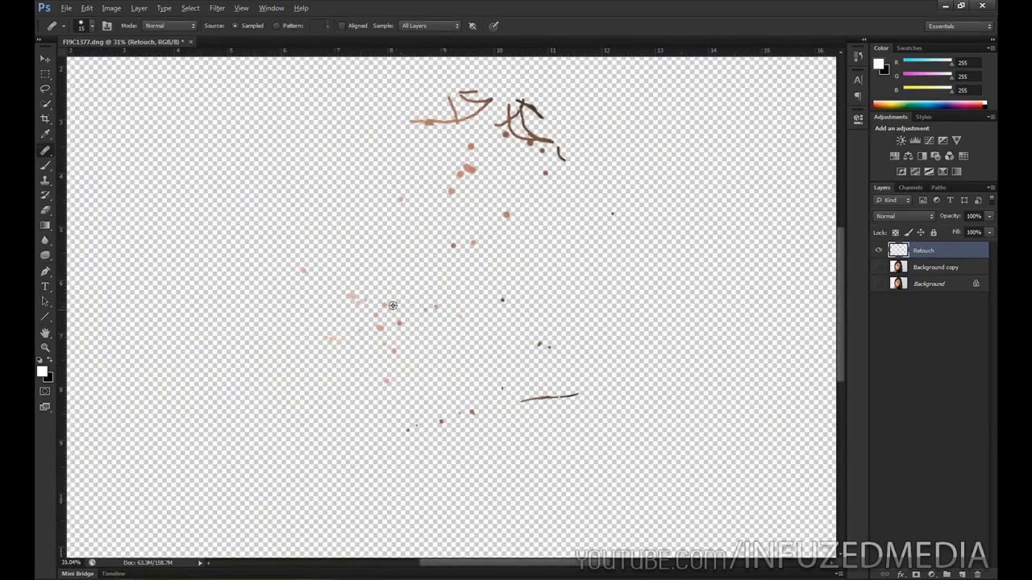
scroll(392, 305, "down", 2)
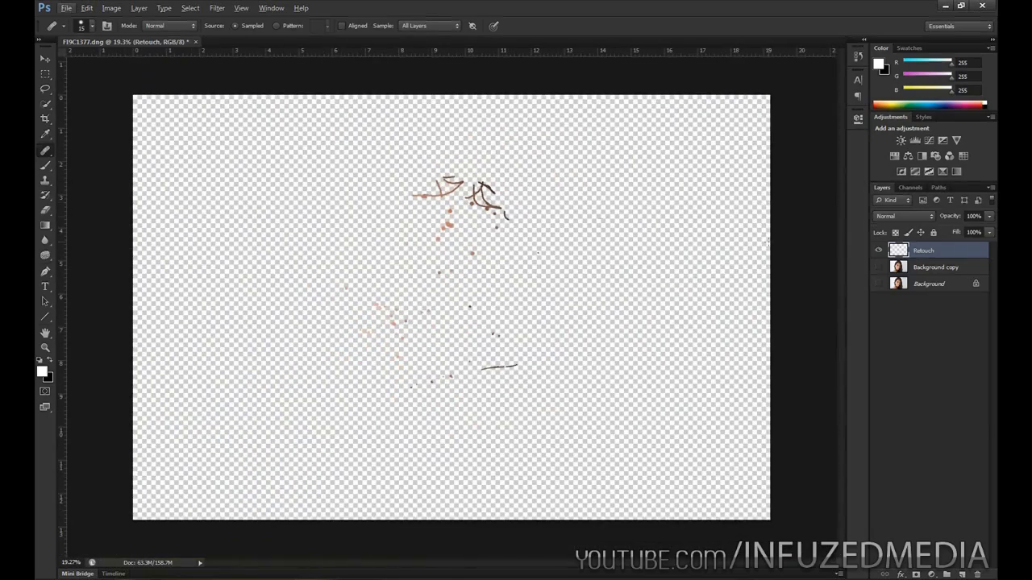
left_click_drag(880, 285, 880, 267)
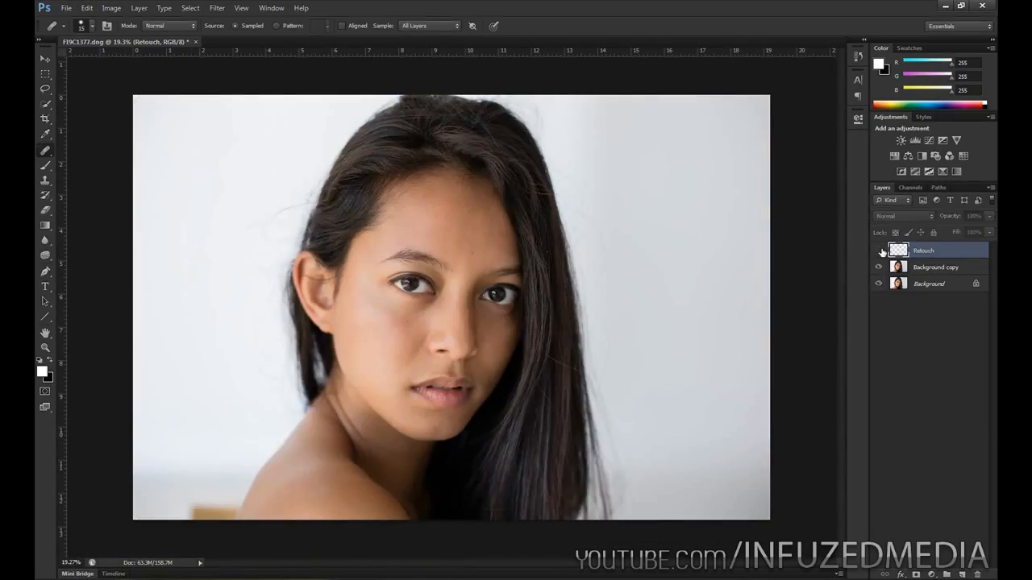
Toggle the visibility of the Retouch layer to compare the portrait before and after healing, leaving it visible
left_click(881, 252)
left_click(881, 253)
left_click(881, 252)
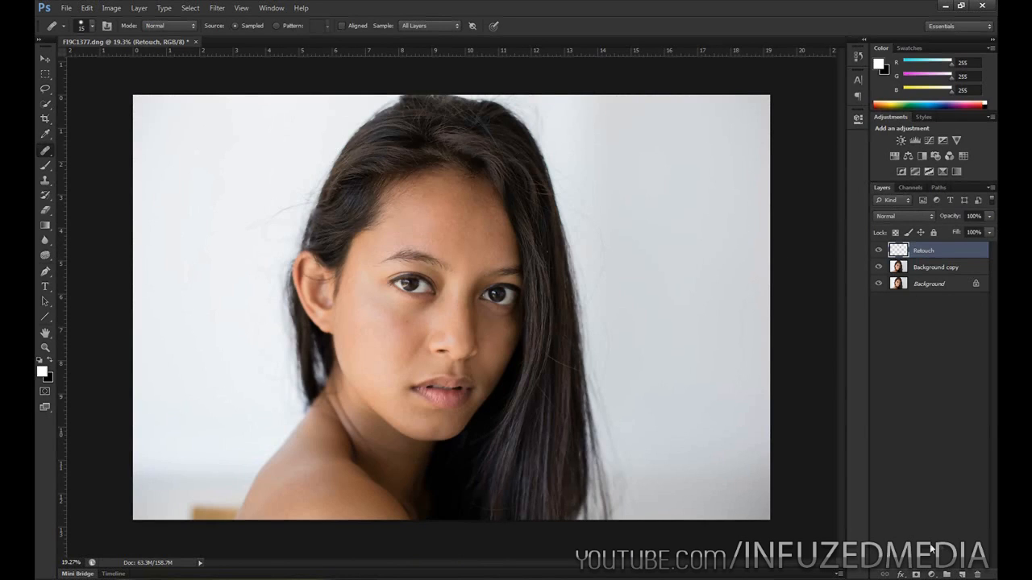
Create a new layer above Retouch and name it Background Whiten
left_click(964, 574)
double_click(918, 252)
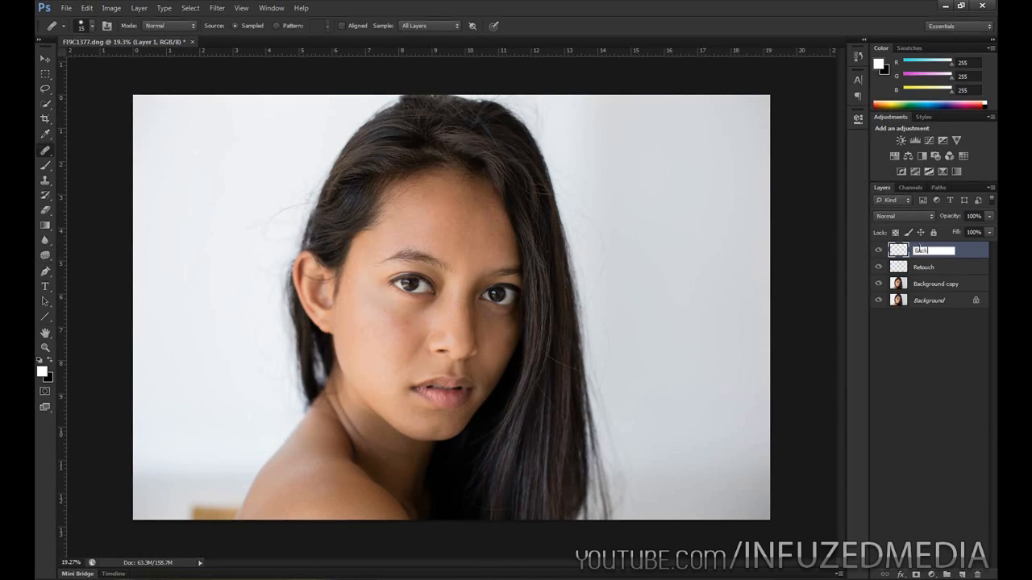
type("Background Whiten")
key("Return")
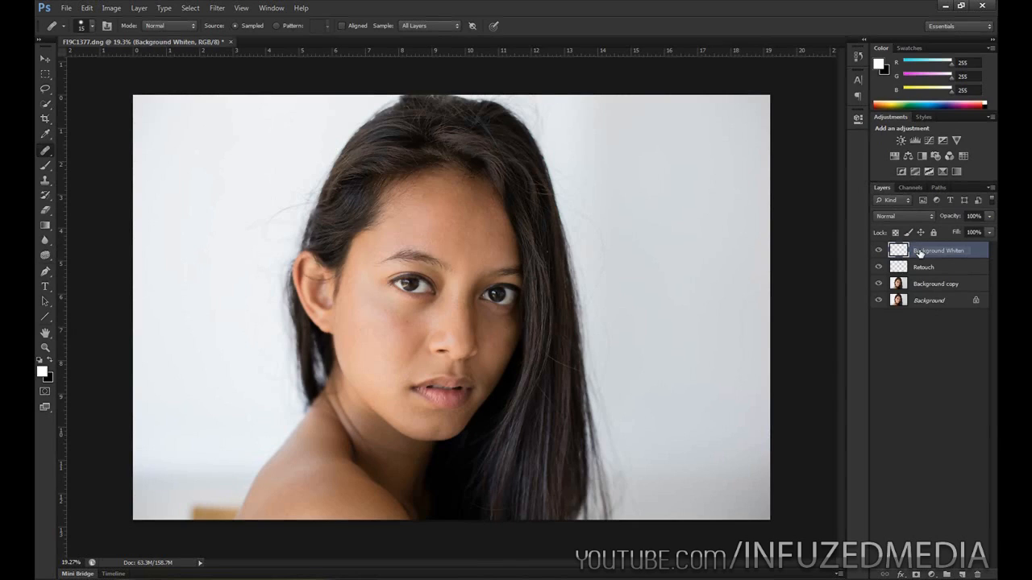
Convert the locked Background into regular Layer 0, and shift all four layers together to the left within the canvas
double_click(926, 301)
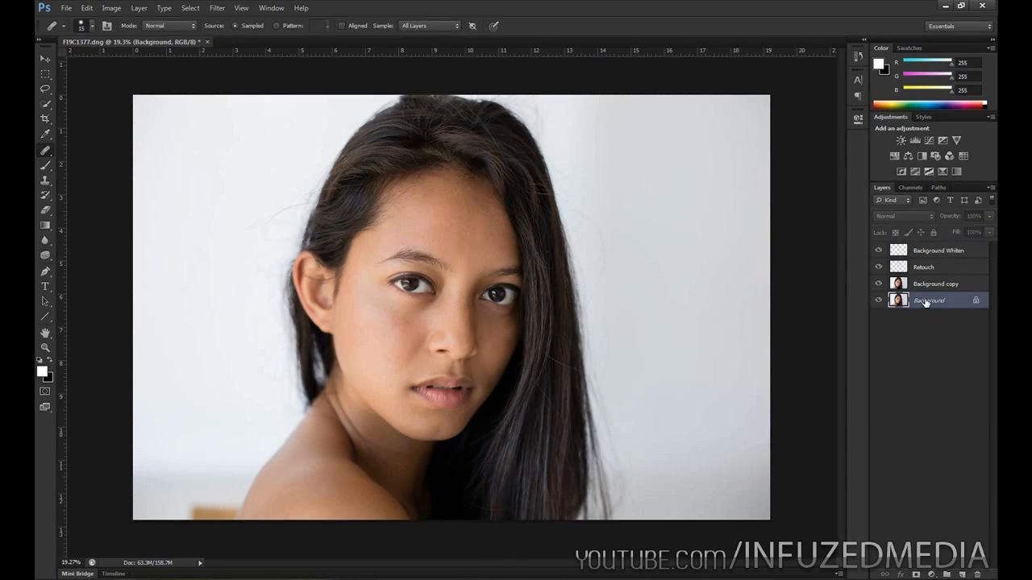
key("Return")
left_click(933, 252, "shift")
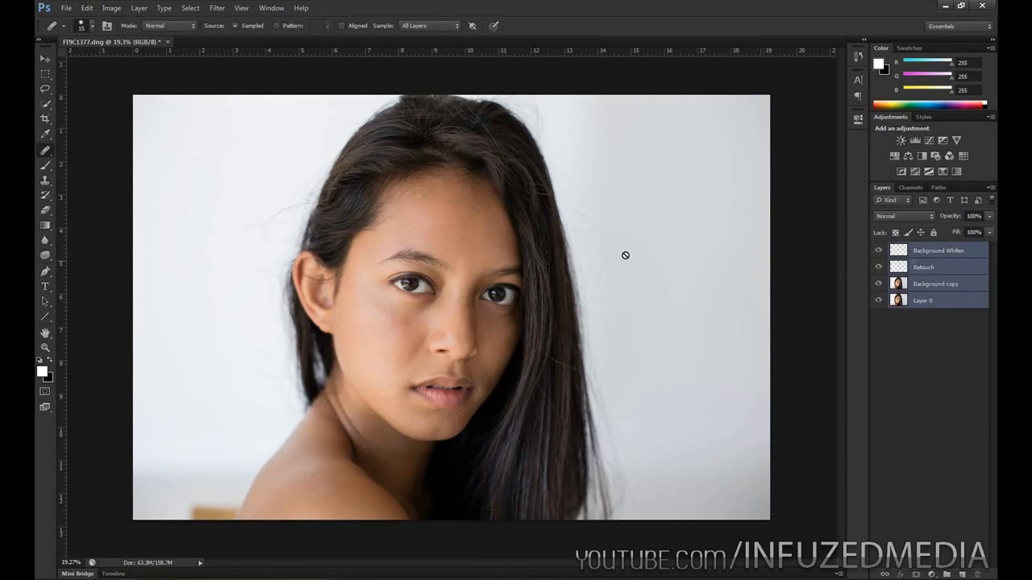
left_click_drag(556, 259, 478, 260)
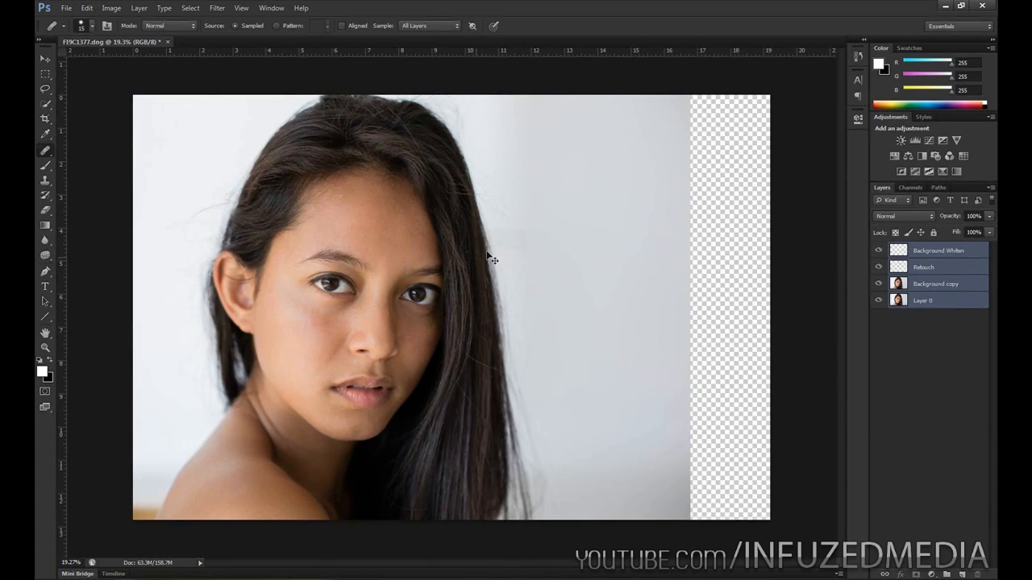
On the Background Whiten layer, paint the backdrop and transparent strip right of the subject white with a soft 473 px brush at 0% hardness
left_click(939, 250)
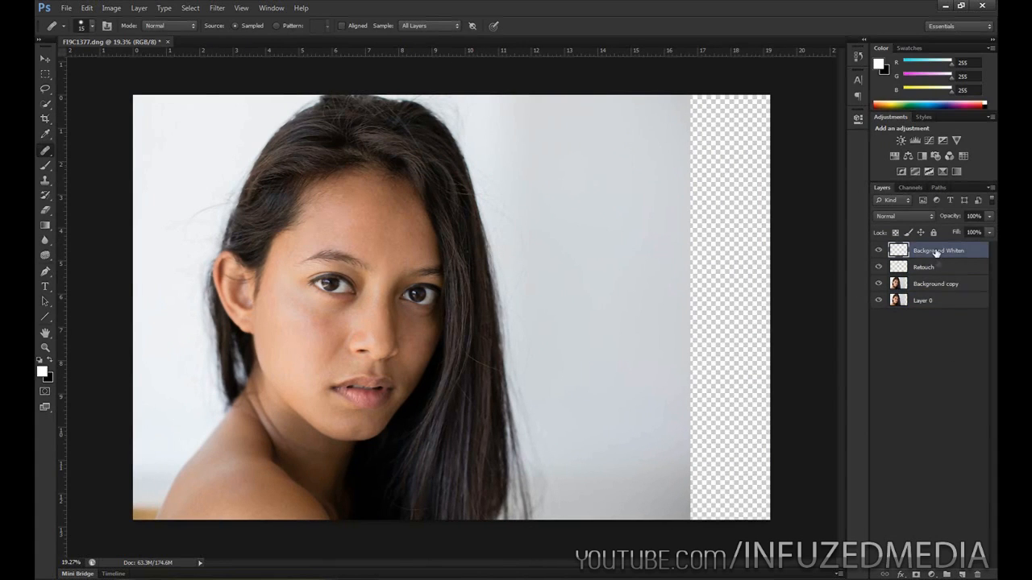
key("b")
right_click(669, 264)
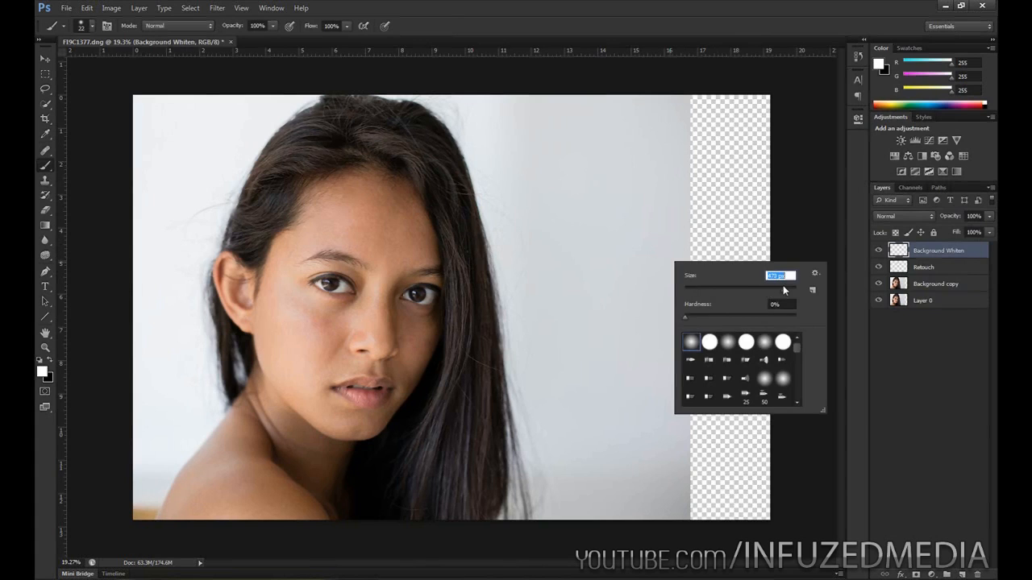
left_click(736, 15)
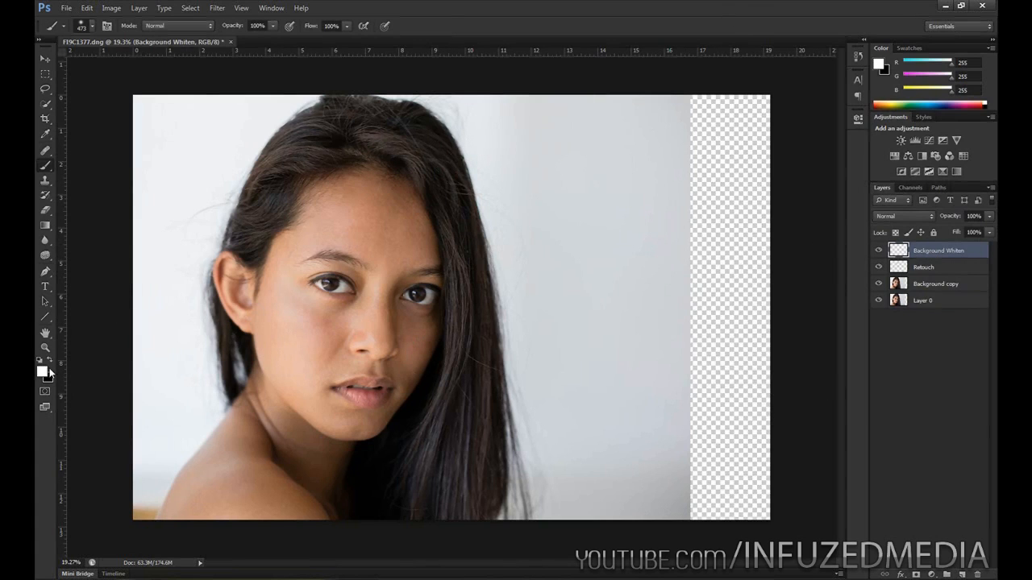
right_click(618, 253)
mouse_move(686, 100)
left_mouse_down()
mouse_move(682, 306)
mouse_move(697, 456)
mouse_move(742, 110)
mouse_move(751, 283)
mouse_move(677, 410)
mouse_move(623, 184)
mouse_move(661, 459)
left_mouse_up()
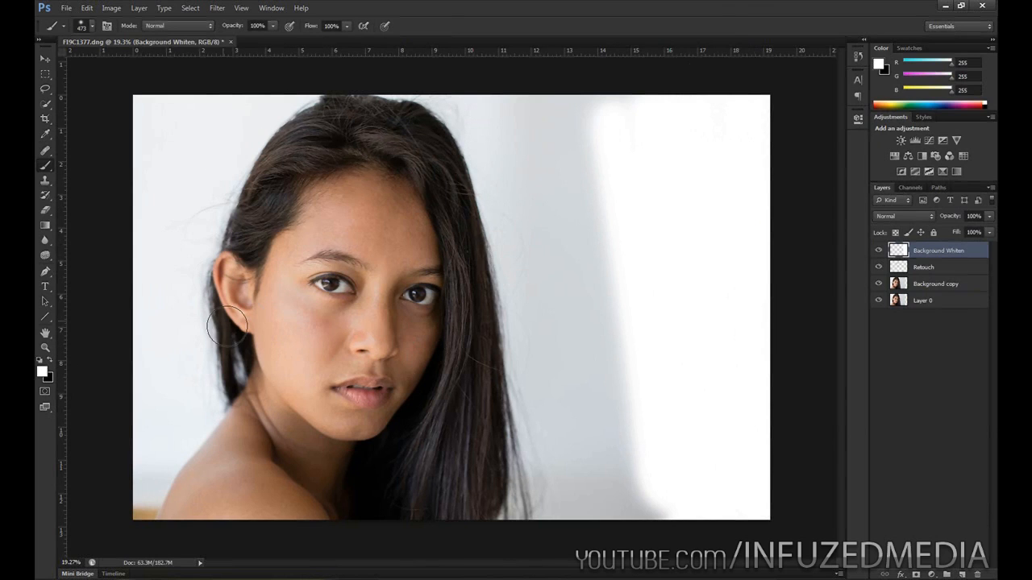
mouse_move(500, 131)
left_mouse_down()
mouse_move(535, 136)
mouse_move(597, 356)
mouse_move(585, 299)
mouse_move(594, 85)
mouse_move(604, 491)
mouse_move(559, 357)
mouse_move(617, 484)
mouse_move(651, 482)
left_mouse_up()
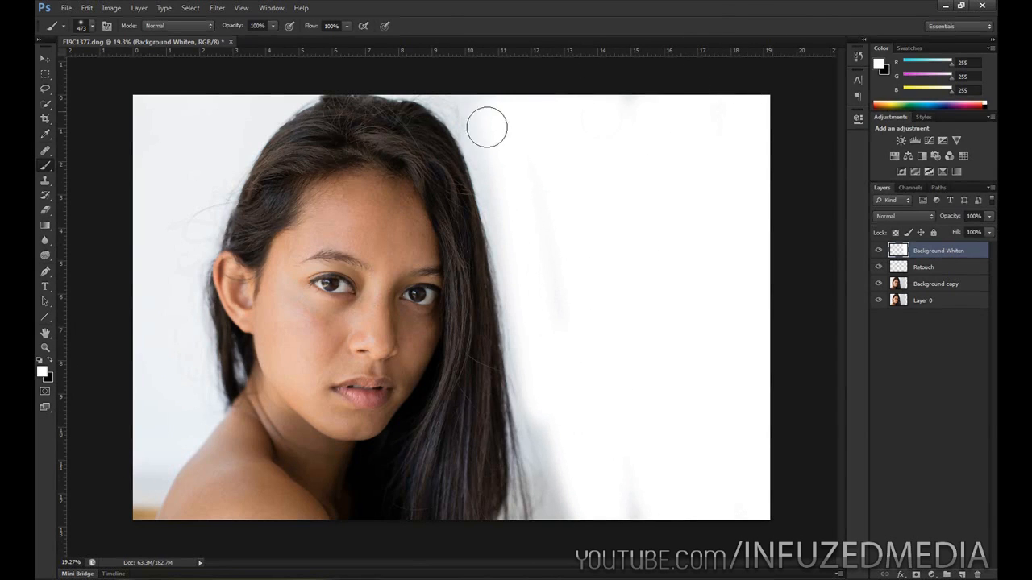
Paint the backdrop left of the subject white, and cover the remaining grey areas beside the long hair
mouse_move(85, 197)
left_mouse_down()
mouse_move(275, 82)
mouse_move(274, 102)
mouse_move(288, 84)
mouse_move(172, 218)
mouse_move(192, 247)
mouse_move(207, 185)
mouse_move(120, 468)
mouse_move(120, 527)
left_mouse_up()
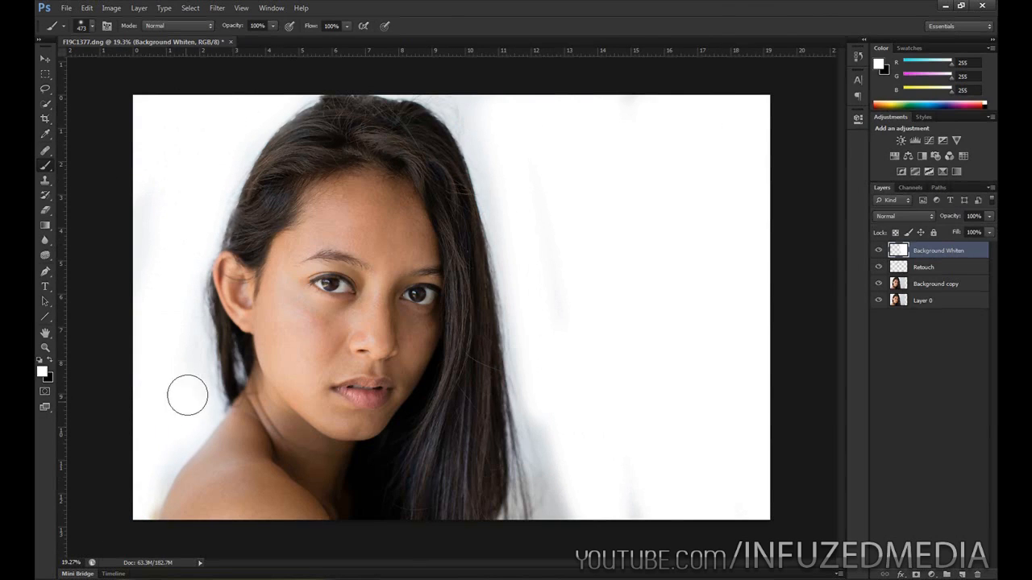
mouse_move(190, 390)
left_mouse_down()
mouse_move(158, 472)
mouse_move(137, 539)
left_mouse_up()
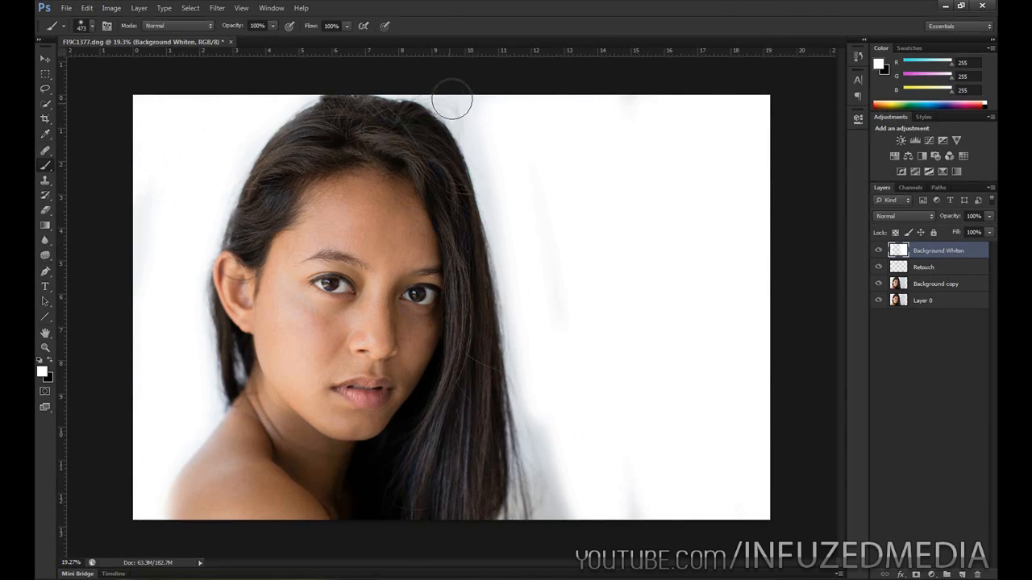
mouse_move(474, 97)
left_mouse_down()
mouse_move(513, 263)
mouse_move(541, 545)
mouse_move(544, 354)
mouse_move(469, 118)
mouse_move(539, 217)
mouse_move(586, 520)
mouse_move(561, 284)
mouse_move(591, 438)
mouse_move(655, 302)
mouse_move(750, 345)
left_mouse_up()
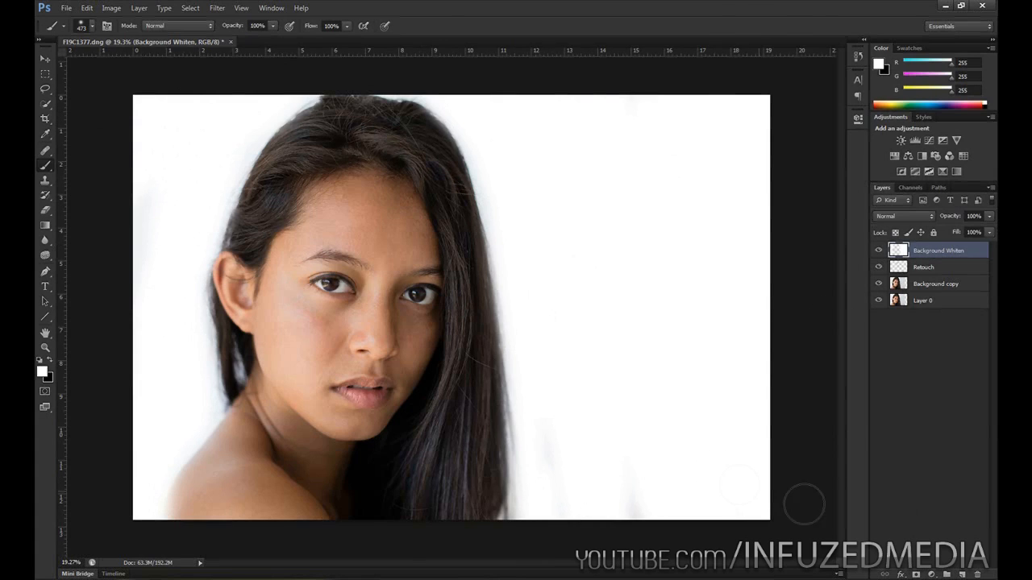
Add a layer mask to Background Whiten and paint black on it along the left hair edge and shoulder to restore them
left_click(916, 574)
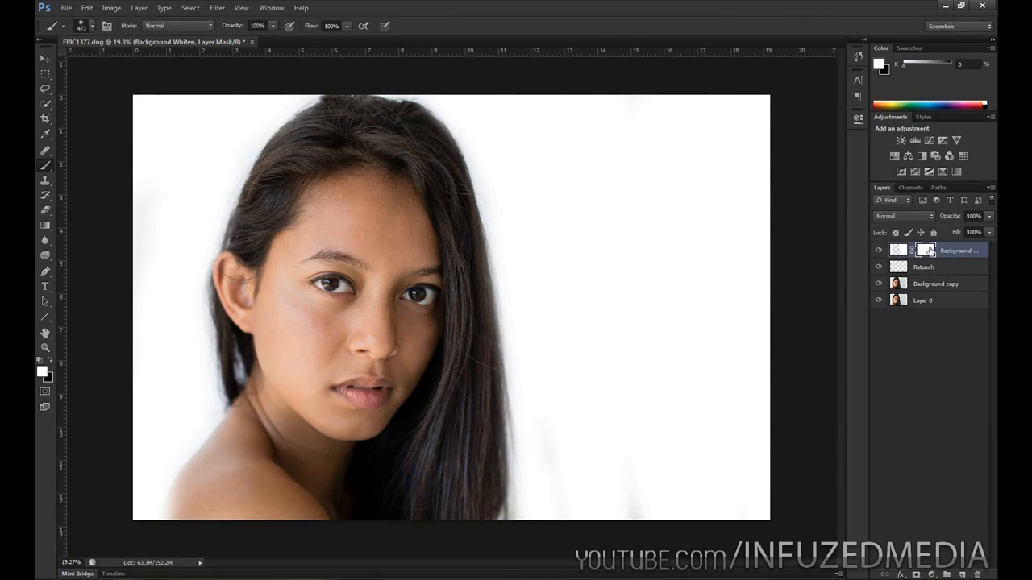
key("x")
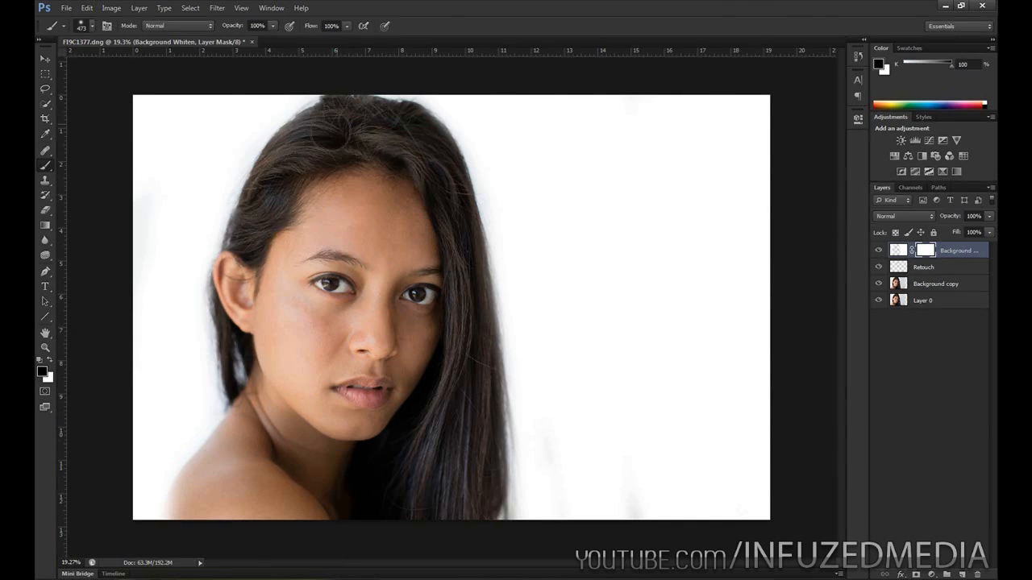
mouse_move(235, 375)
left_mouse_down()
mouse_move(235, 444)
mouse_move(203, 474)
mouse_move(175, 537)
mouse_move(333, 407)
left_mouse_up()
Paint white on the mask with an 89 px brush to hide the yellowish patch beside the shoulder in the image's lower-left corner
scroll(137, 505, "up", 4)
scroll(246, 452, "up", 4)
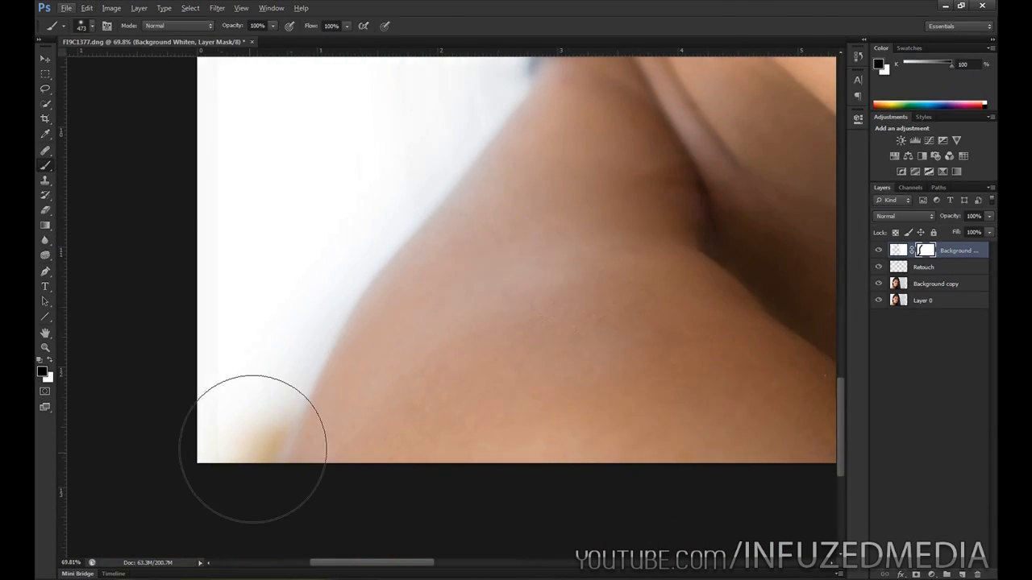
key("x")
right_click(261, 372)
left_click(325, 399)
mouse_move(230, 431)
left_mouse_down()
mouse_move(267, 424)
mouse_move(283, 403)
left_mouse_up()
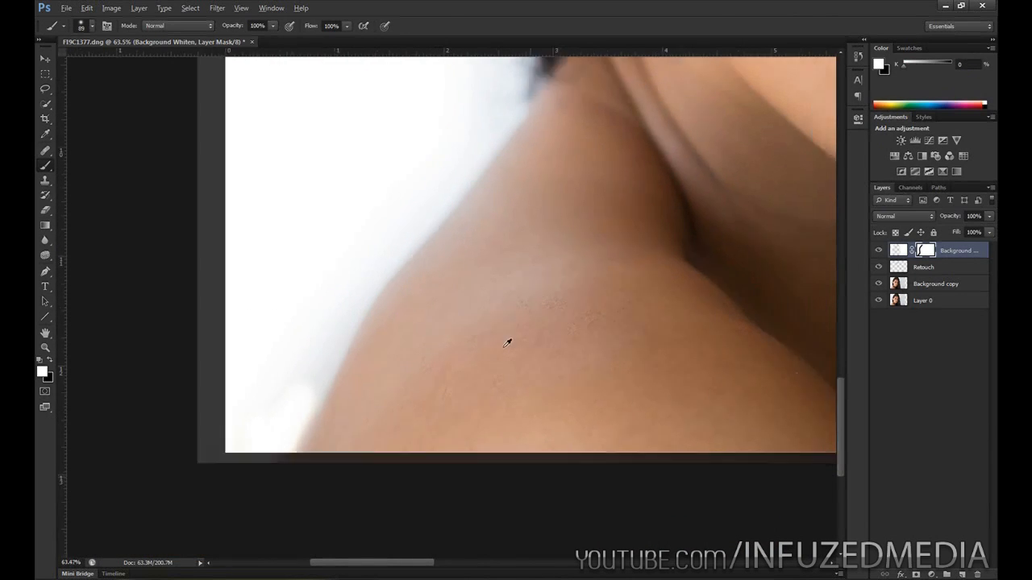
Paint black on the mask with a 166 px brush along the right edge and top of the hair to restore its strands
scroll(507, 341, "down", 4)
scroll(668, 329, "right", 2)
key("x")
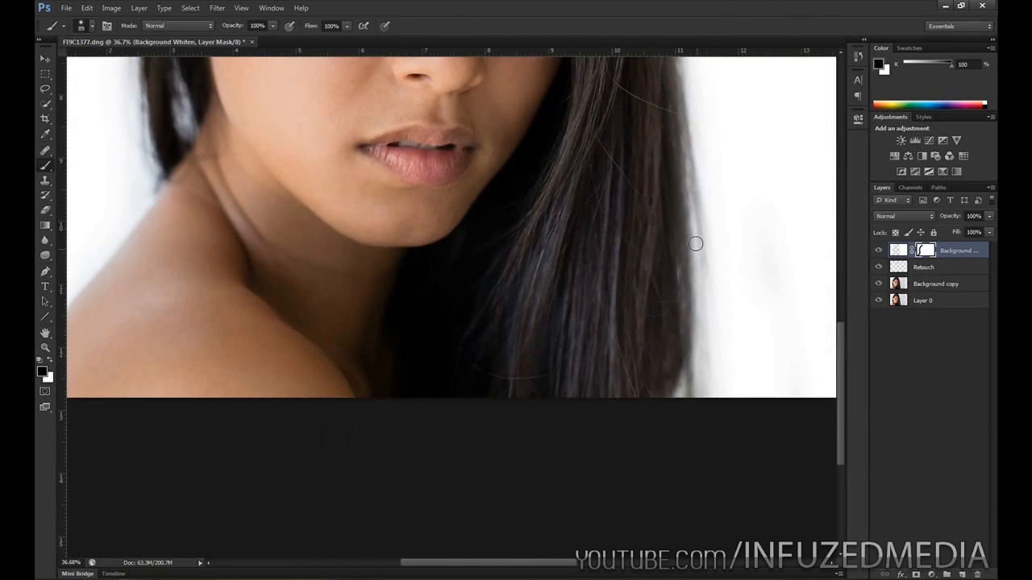
scroll(691, 241, "down", 2)
right_click(603, 347)
left_click(685, 375)
left_click_drag(637, 151, 658, 355)
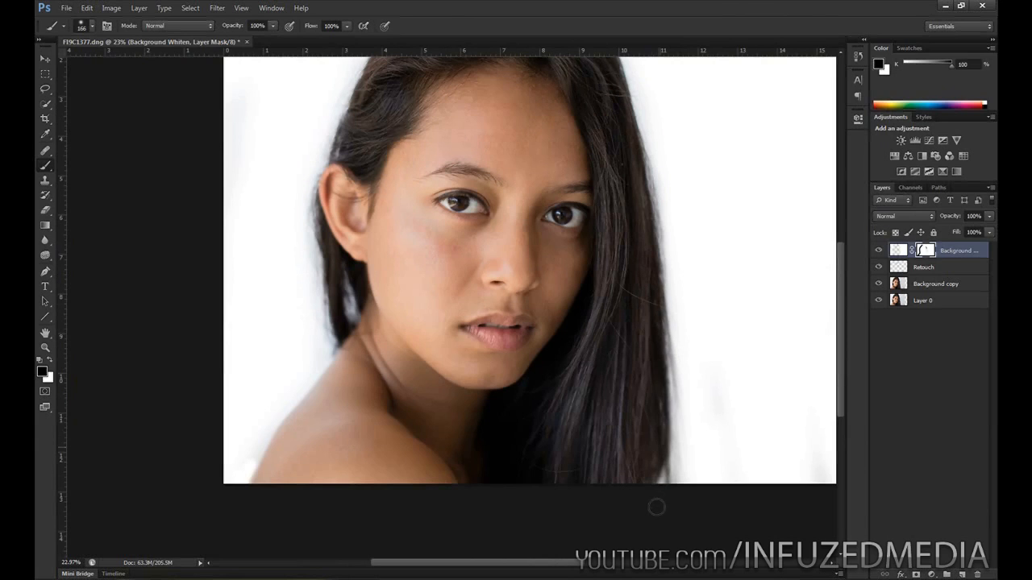
left_click_drag(590, 248, 620, 364)
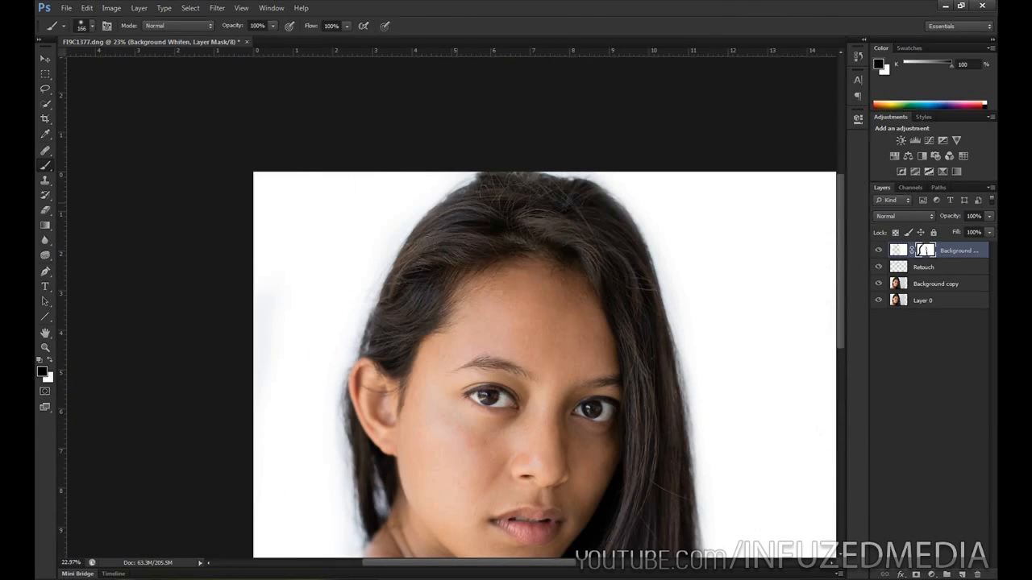
left_click_drag(624, 516, 601, 350)
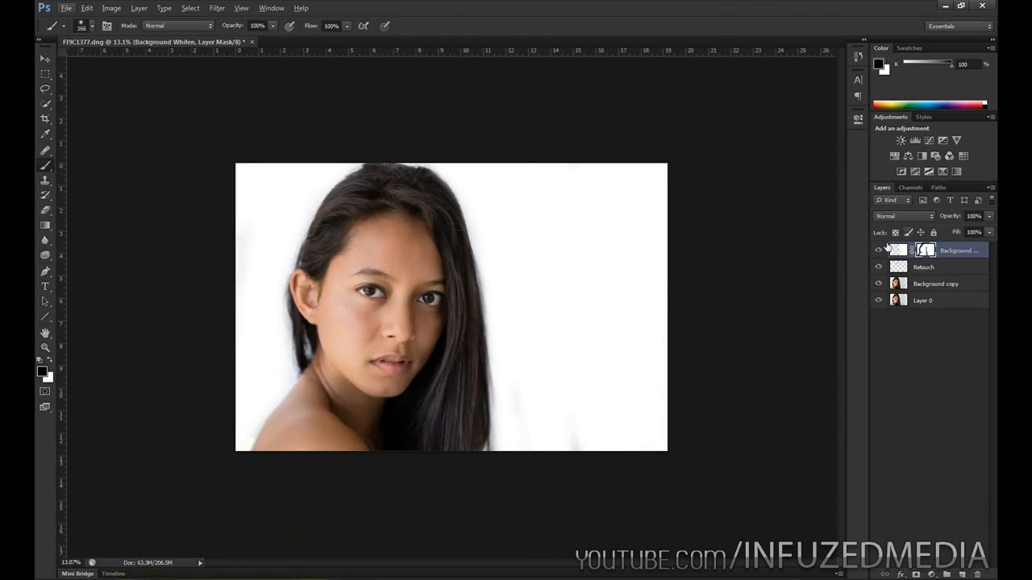
Toggle the visibility of the Background Whiten layer to compare the backdrop before and after, leaving it visible
left_click(879, 250)
left_click(879, 251)
left_click(879, 251)
left_click(879, 252)
left_click(880, 252)
left_click(880, 252)
right_click(631, 223)
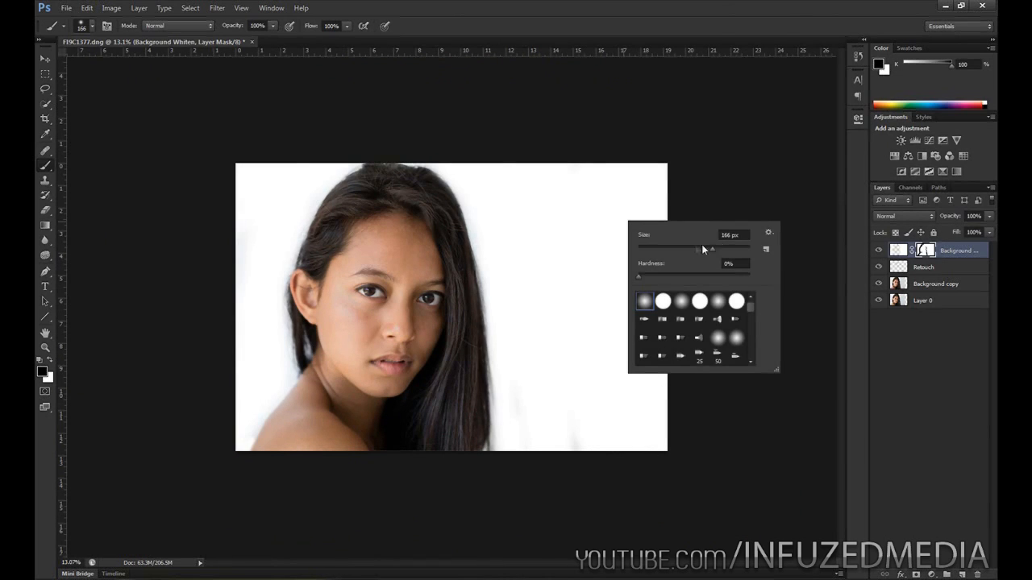
left_click(681, 132)
key("x")
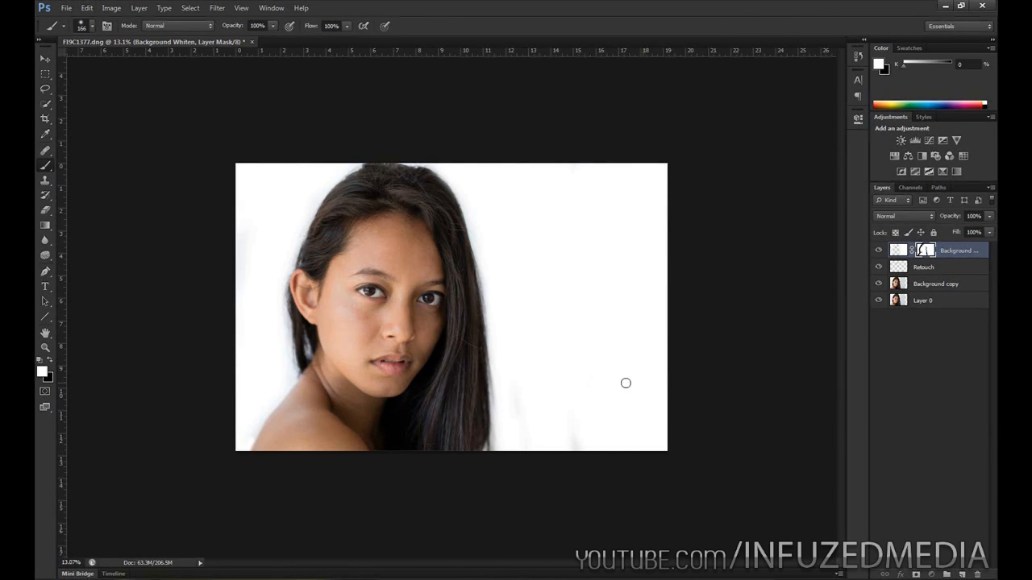
scroll(362, 321, "up", 2)
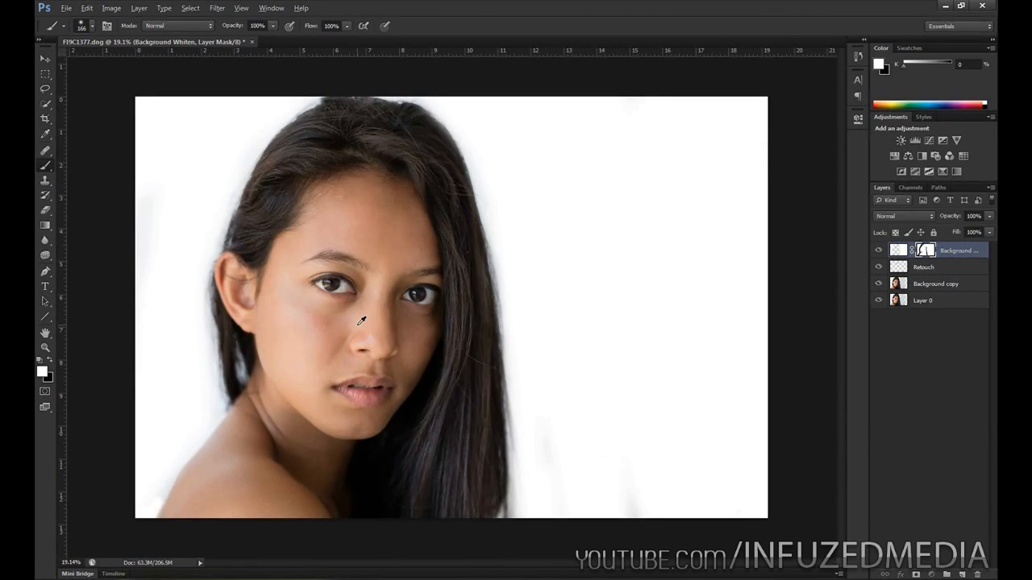
Create a new layer above Retouch and name it Airbrush
left_click(927, 268)
left_click(962, 575)
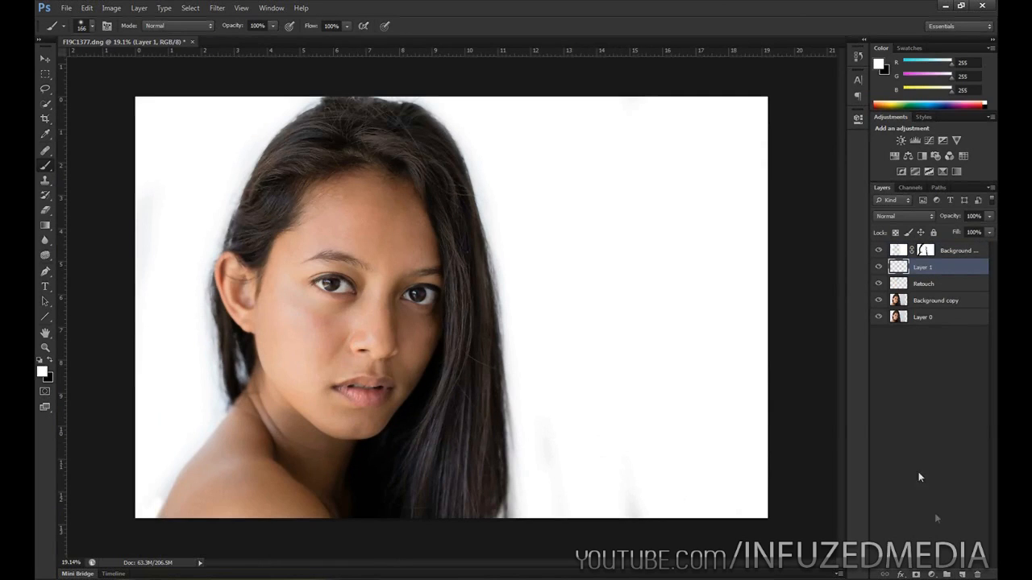
double_click(921, 268)
type("Airbrush")
key("Return")
Set the soft round brush to 349 px and its opacity to 18%
scroll(322, 267, "up", 1)
right_click(363, 232)
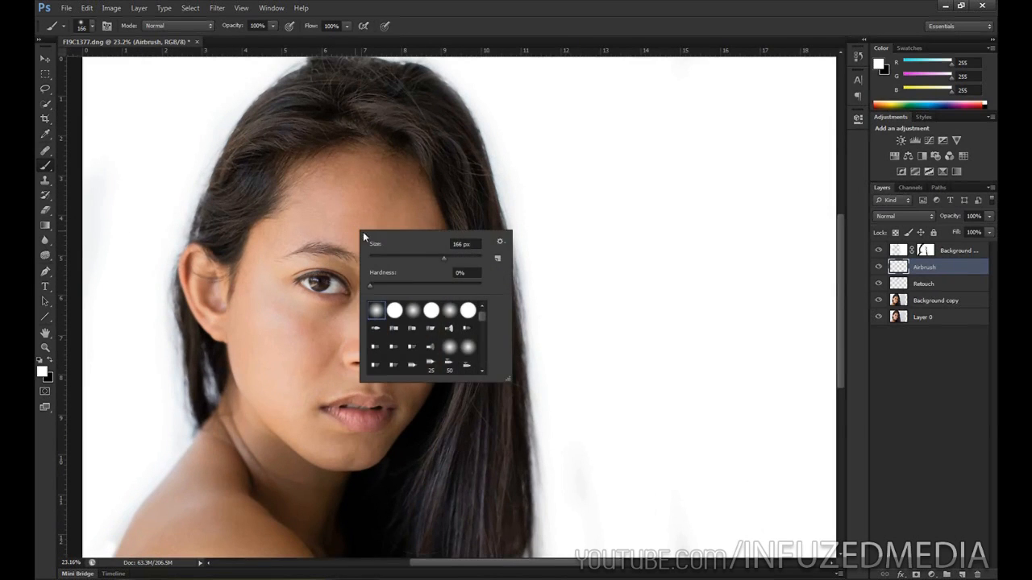
left_click(370, 282)
left_click_drag(455, 258, 458, 258)
key("Return")
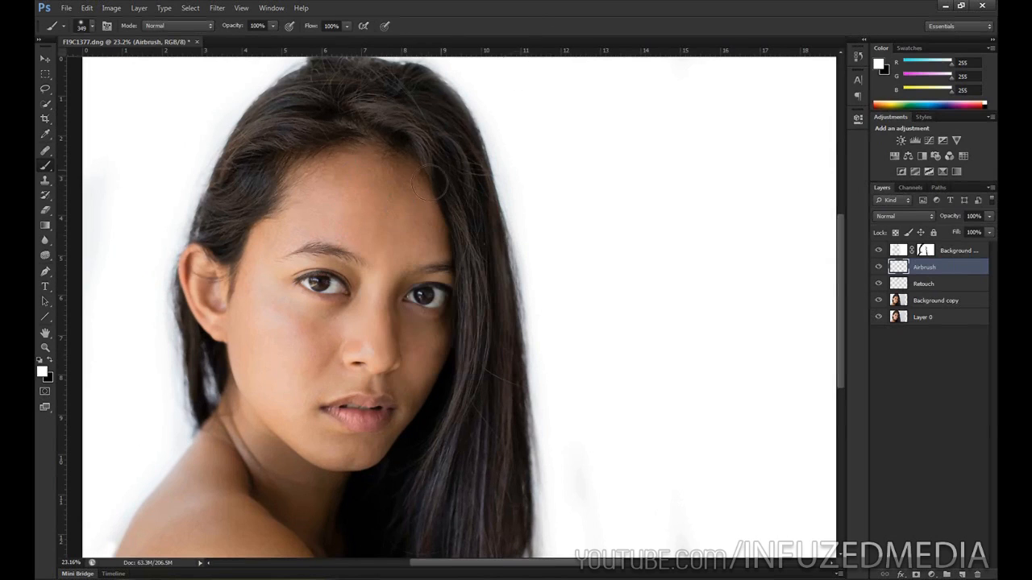
left_click(228, 28)
type("18")
key("Return")
Sample skin tones from the forehead and brush them over it on the Airbrush layer to smooth the skin
scroll(407, 230, "up", 2)
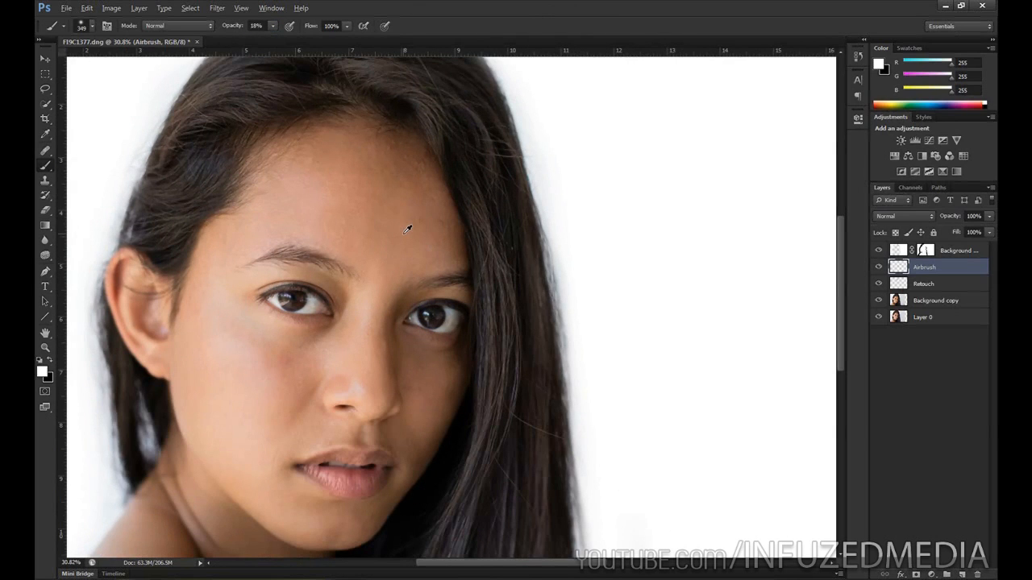
scroll(408, 230, "down", 1)
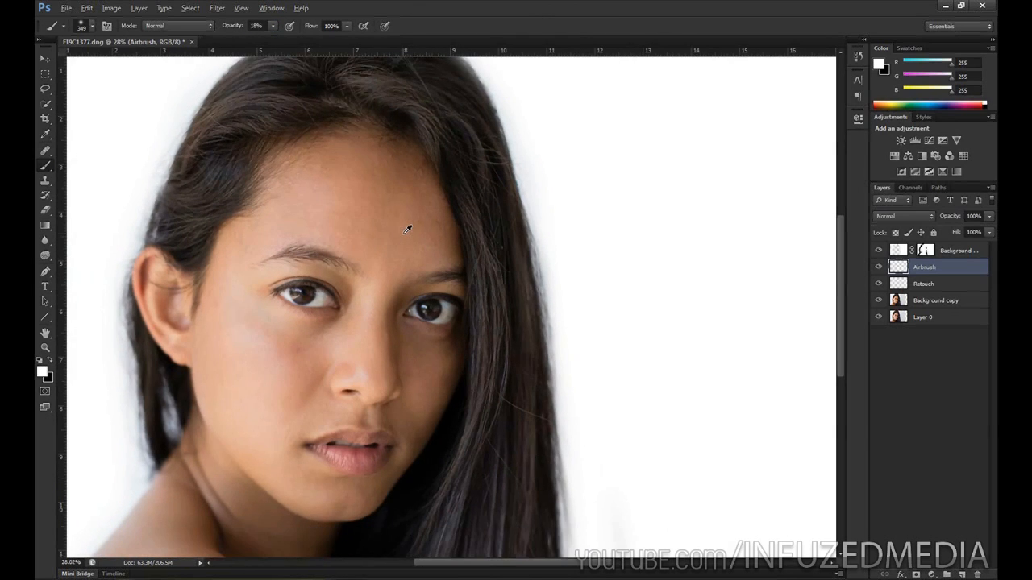
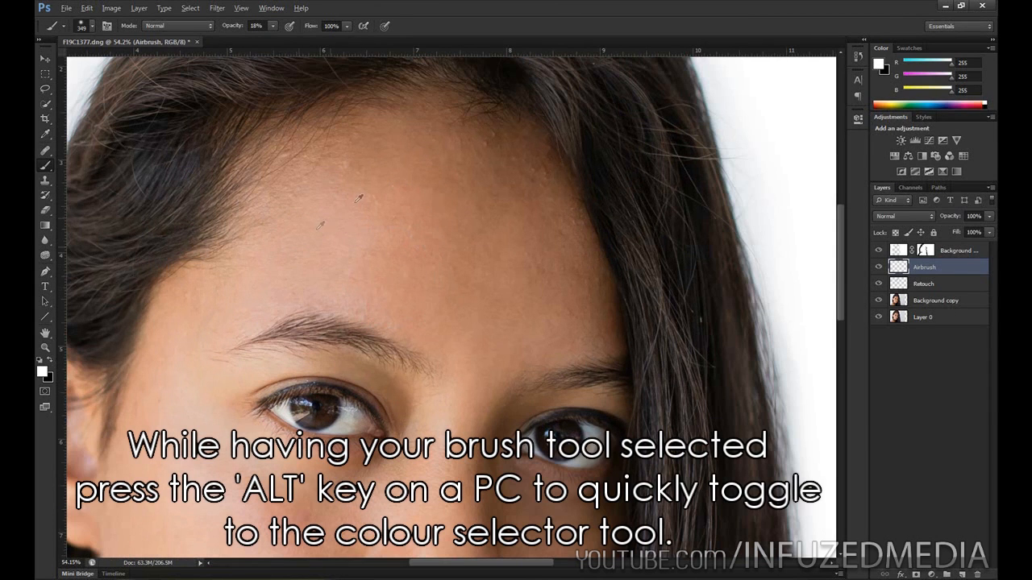
left_click(315, 205, "alt")
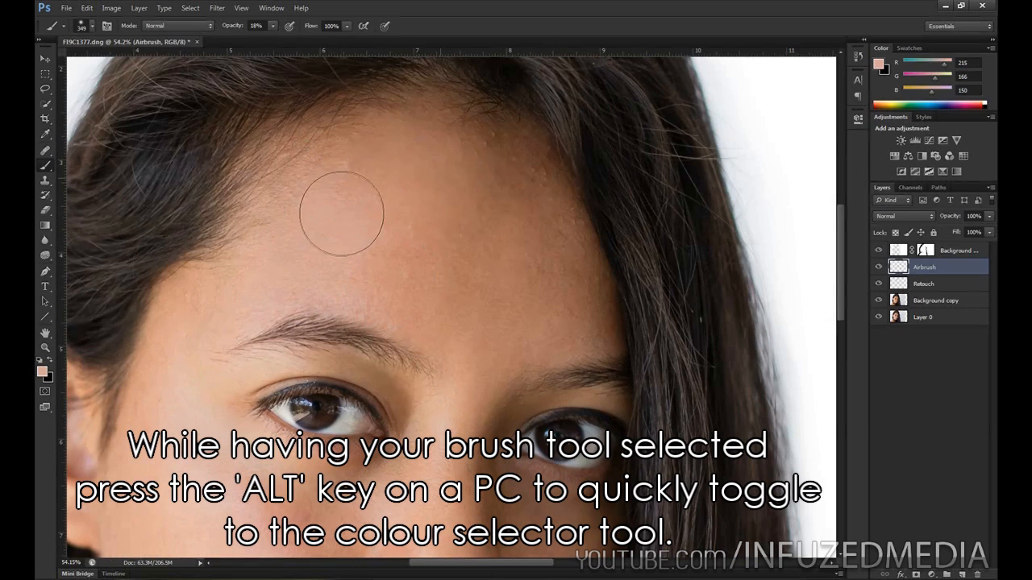
left_click(508, 322, "alt")
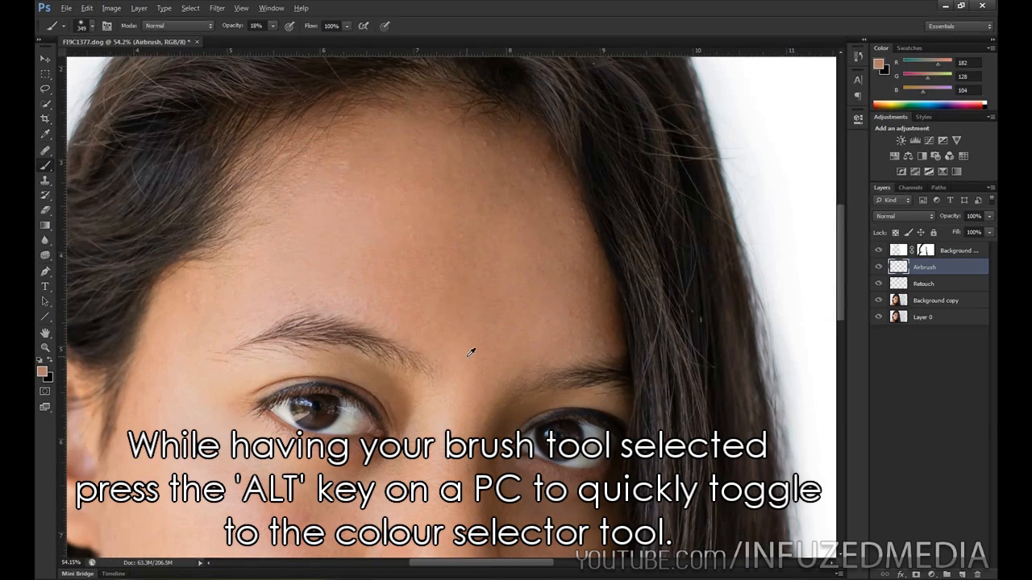
scroll(472, 353, "down", 3, "alt")
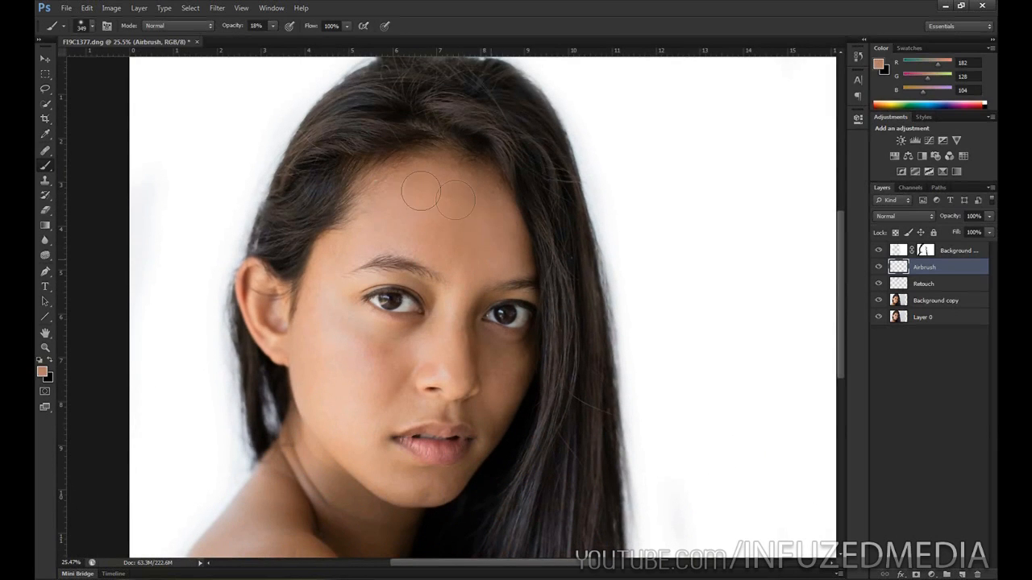
scroll(486, 310, "up", 1, "alt")
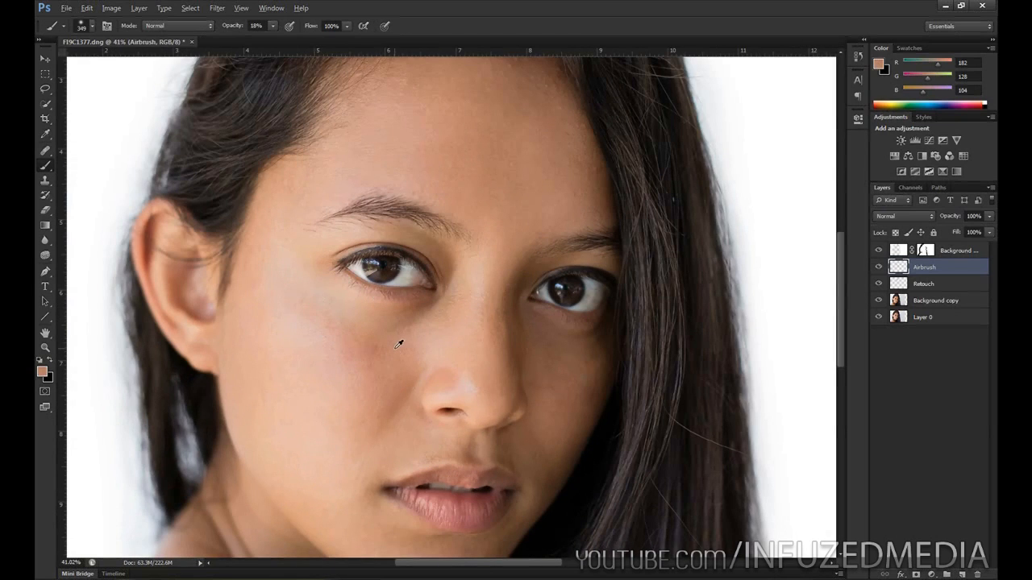
Airbrush the nose and the left cheek below the eye with skin tones sampled from the surrounding areas
left_click(508, 236, "alt")
mouse_move(475, 305)
left_mouse_down()
mouse_move(476, 278)
mouse_move(477, 369)
left_mouse_up()
left_click(390, 371, "alt")
left_click(435, 336, "alt")
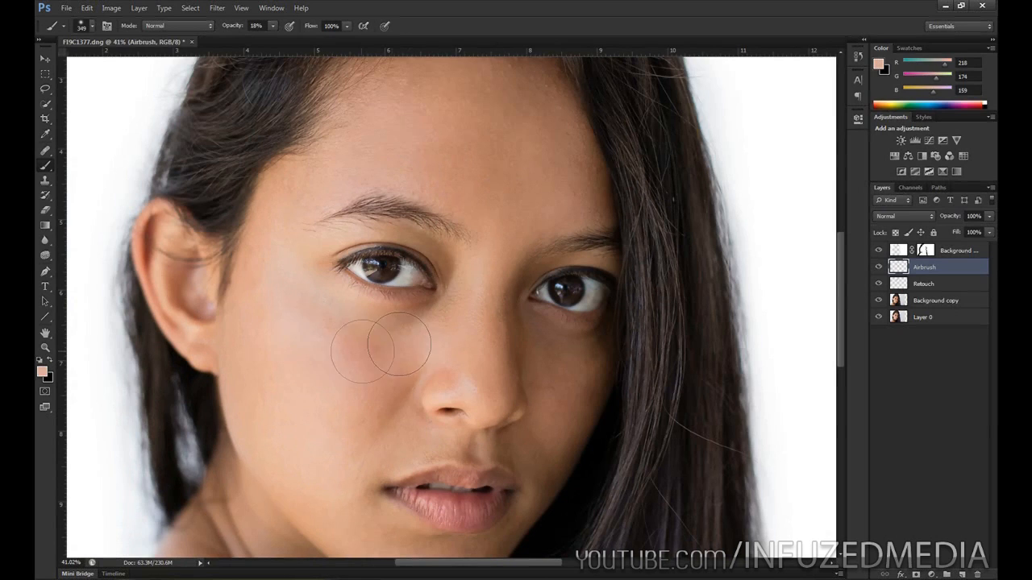
left_click(309, 326, "alt")
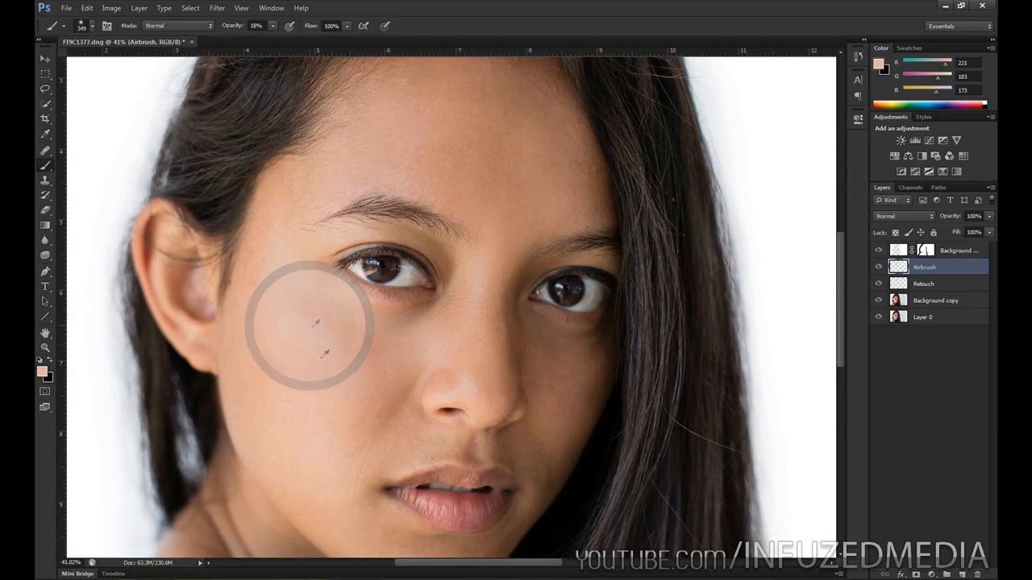
left_click(265, 311, "alt")
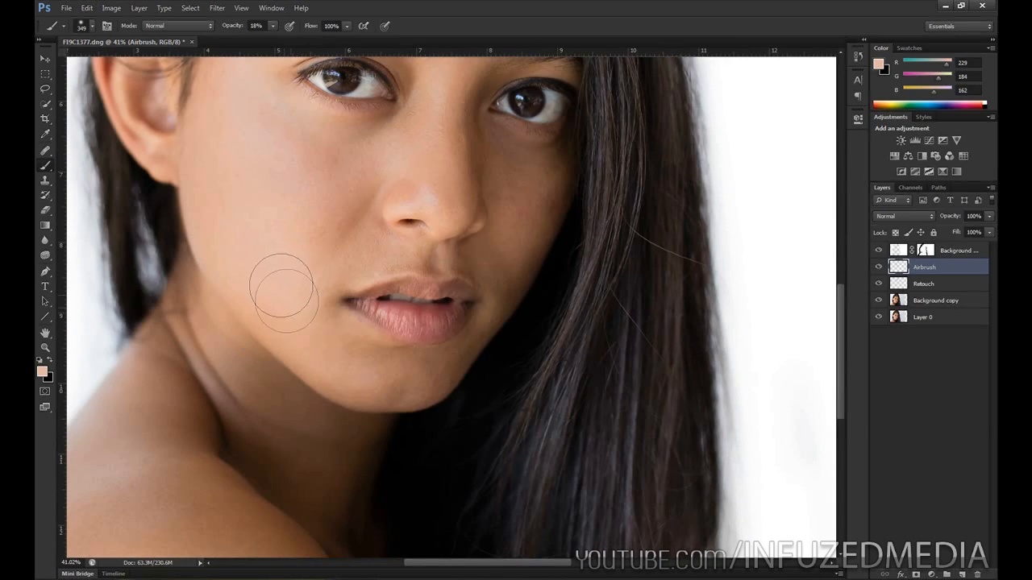
Airbrush the chin and the shaded cheek beside the long hair with skin tones sampled nearby
left_click(395, 381, "alt")
left_click(389, 382, "alt")
left_click(505, 300, "alt")
left_click(502, 278, "alt")
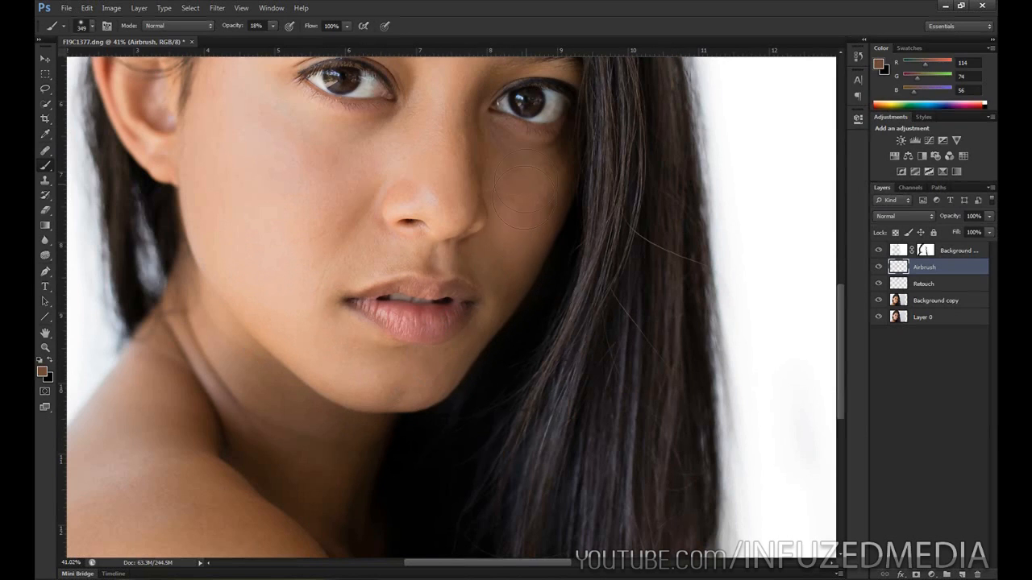
Sample light skin tones from the cheek and brush them over the cheek and forehead on the Airbrush layer
left_click(262, 265, "alt")
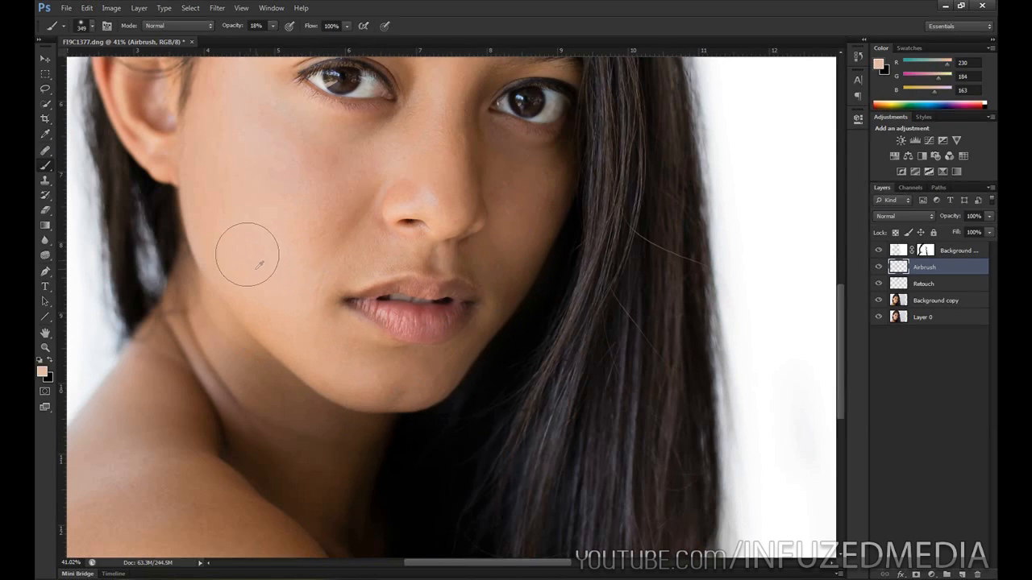
scroll(275, 210, "up", 3)
left_click(249, 298, "alt")
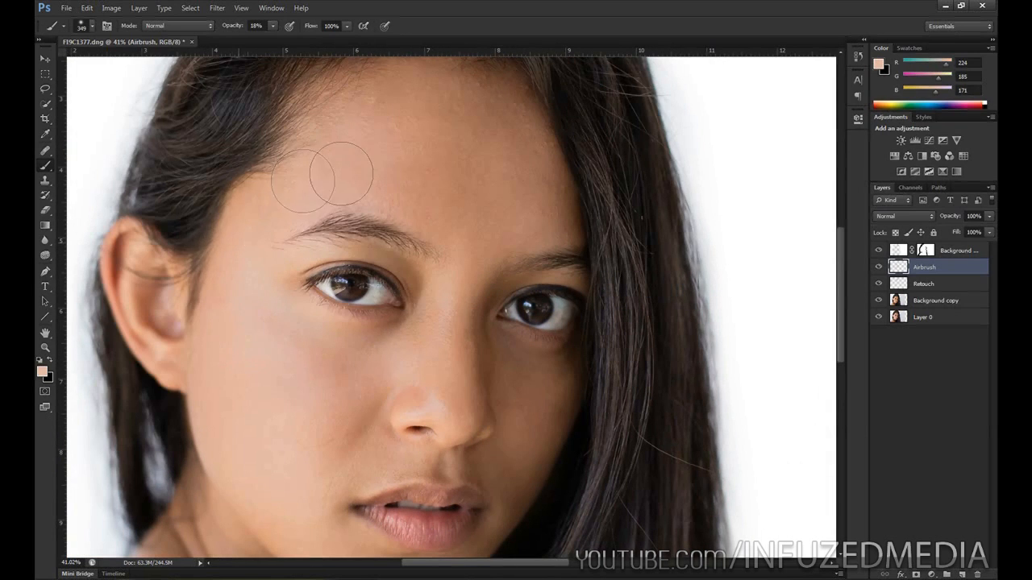
Compare the whole portrait with and without the Airbrush layer by toggling its visibility
scroll(444, 363, "down", 3)
key("alt")
left_click(878, 267)
left_click(878, 266)
left_click(878, 267)
left_click(878, 267)
left_click(878, 267)
left_click(878, 266)
left_click(878, 267)
left_click(878, 267)
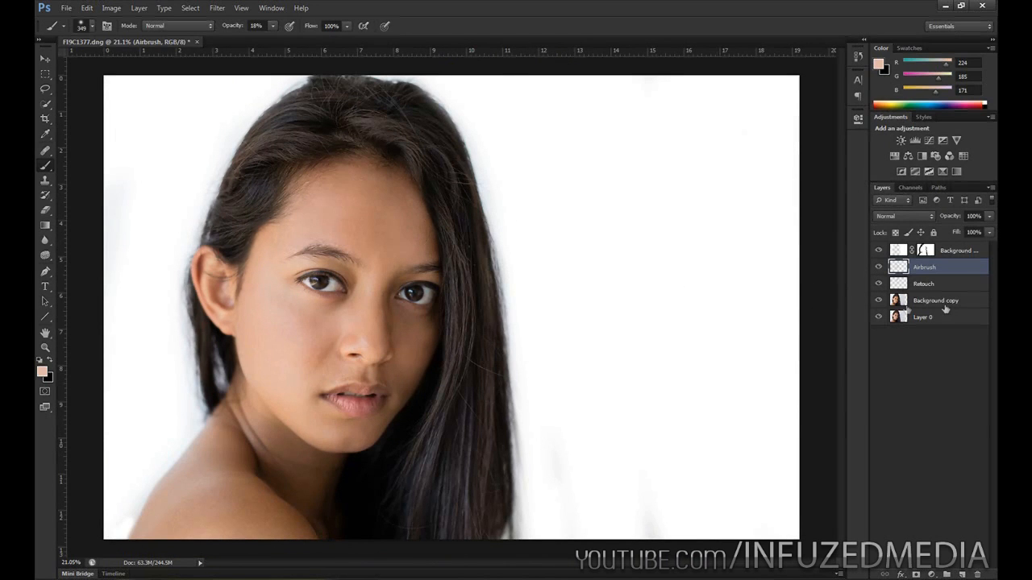
Erase airbrushing spilled over the eyes, nostrils and lips with a soft 81 px eraser at 55% opacity
scroll(329, 294, "up", 5)
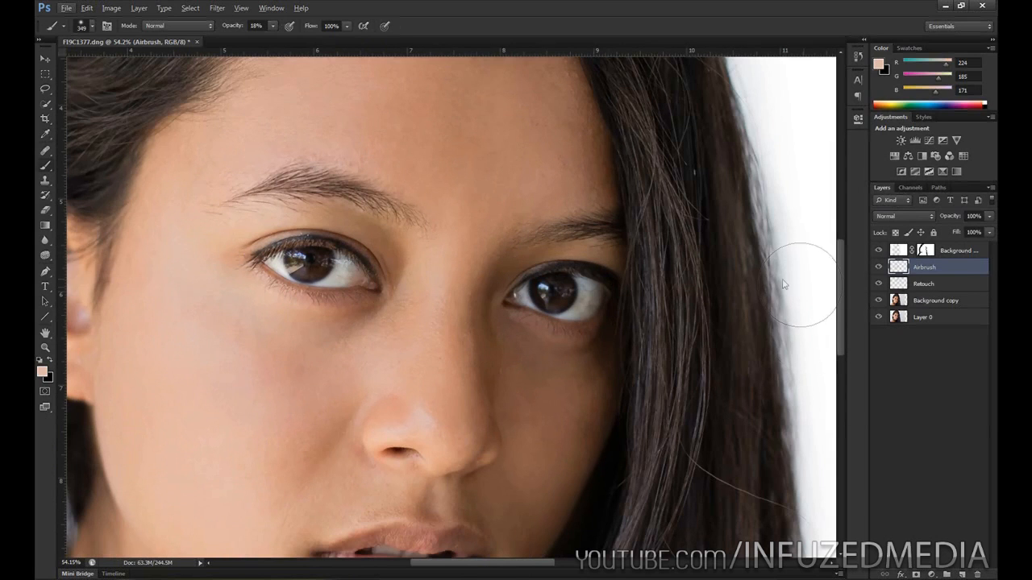
key("e")
left_click(512, 9)
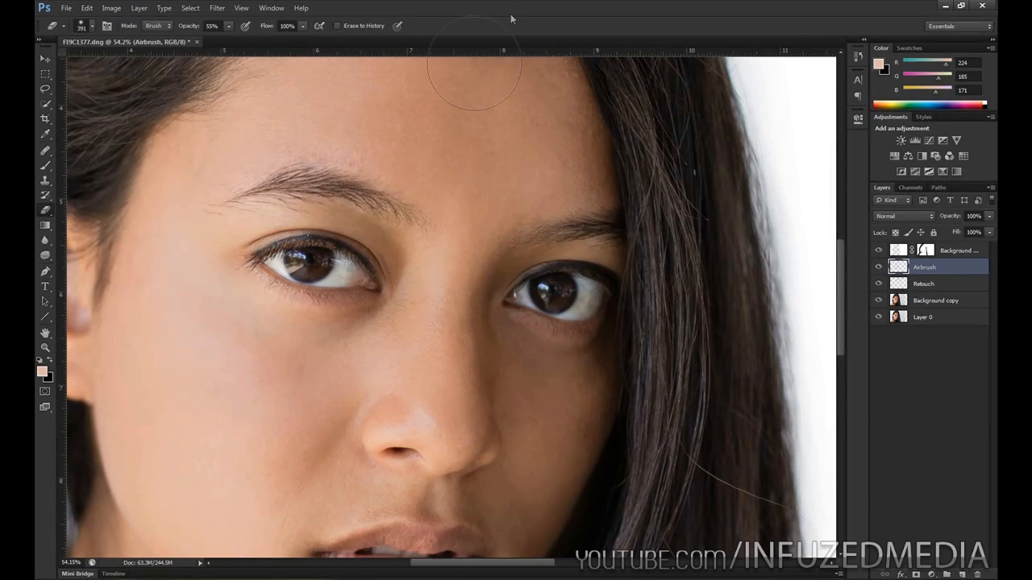
right_click(322, 273)
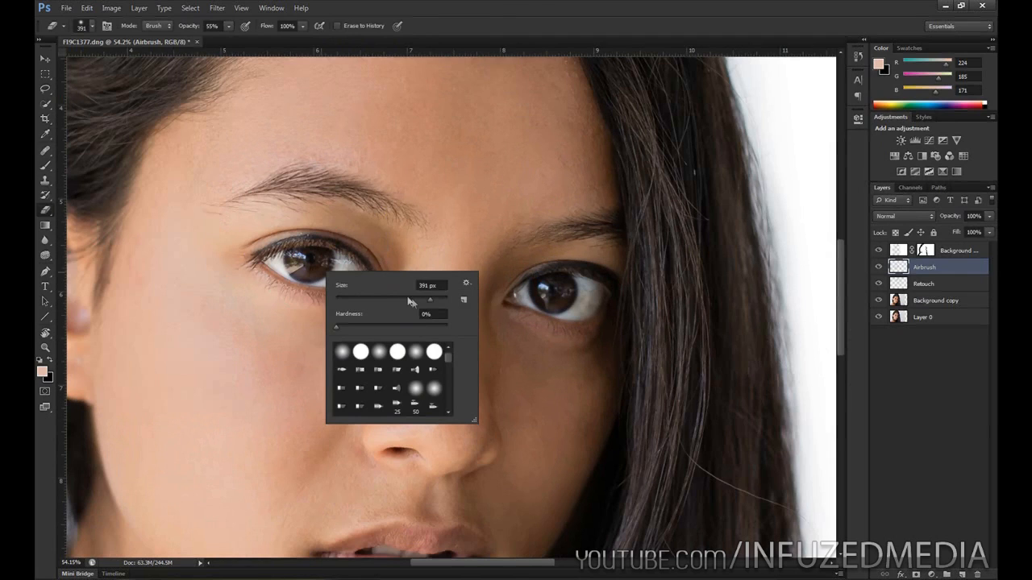
key("Return")
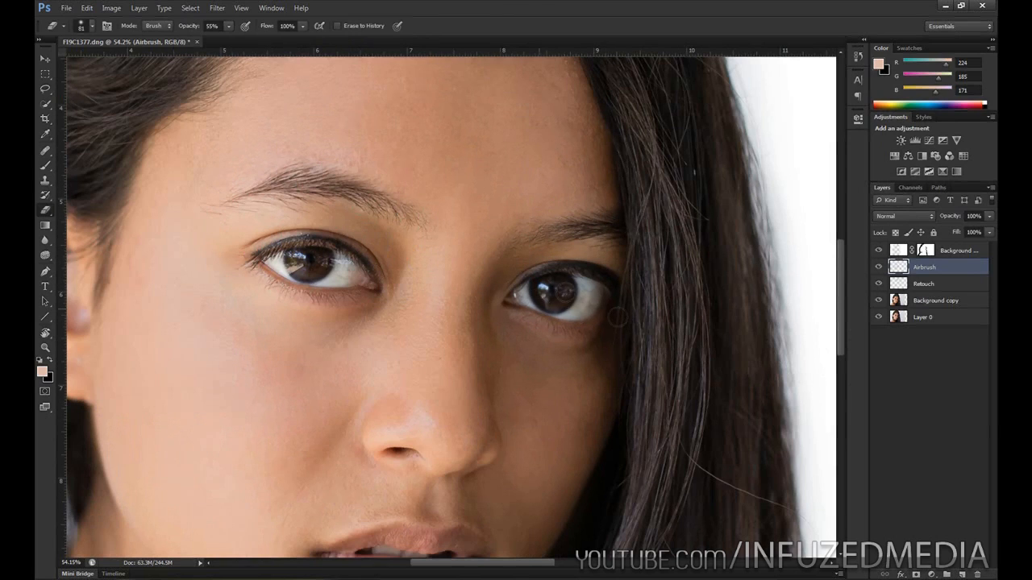
left_click_drag(460, 380, 521, 283)
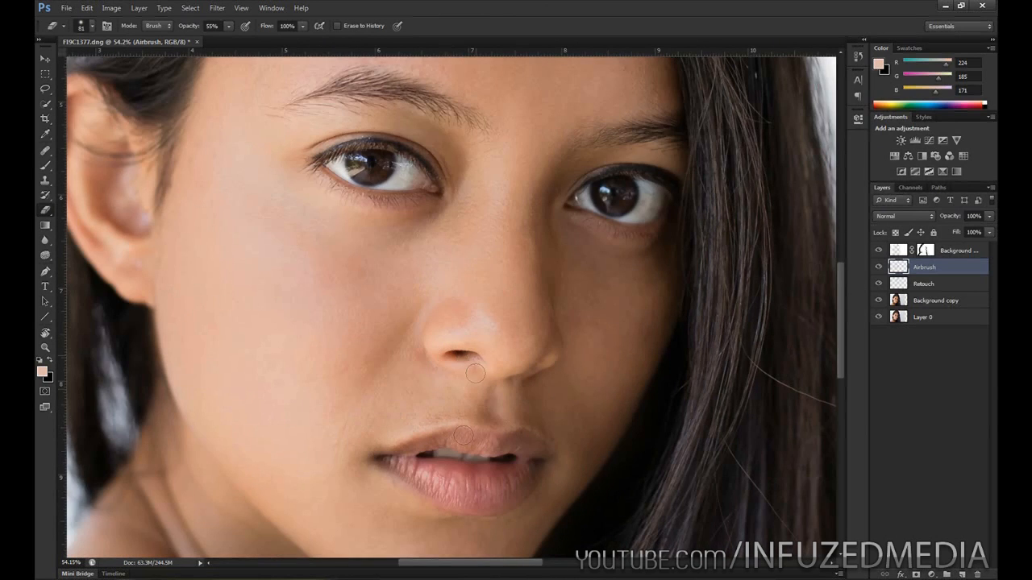
left_click_drag(454, 444, 474, 367)
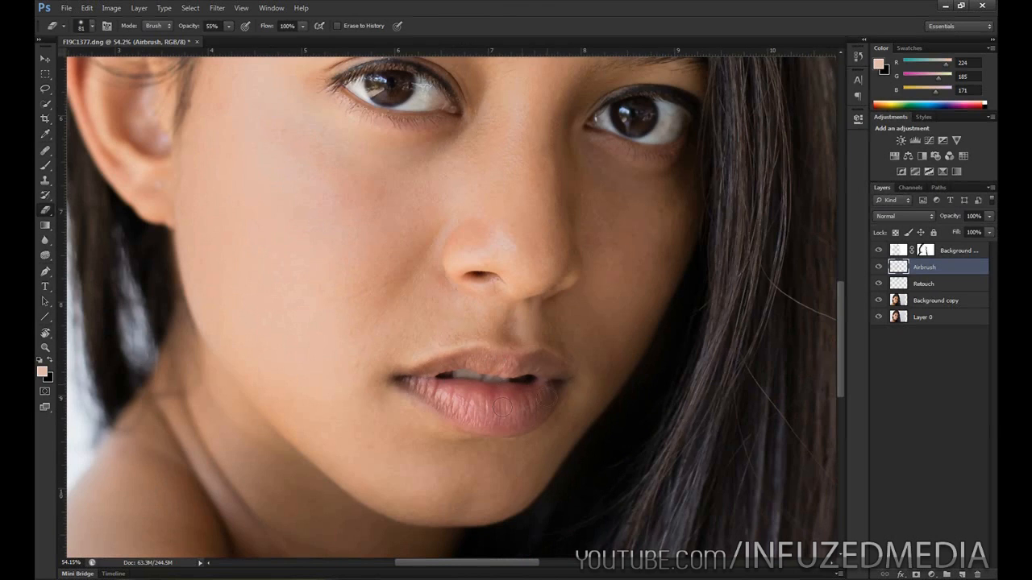
Enlarge the eraser to 114 px, clean airbrush spill along the hair and jaw edge, and compare with the Airbrush layer hidden
scroll(502, 407, "down", 2)
right_click(707, 456)
key("Return")
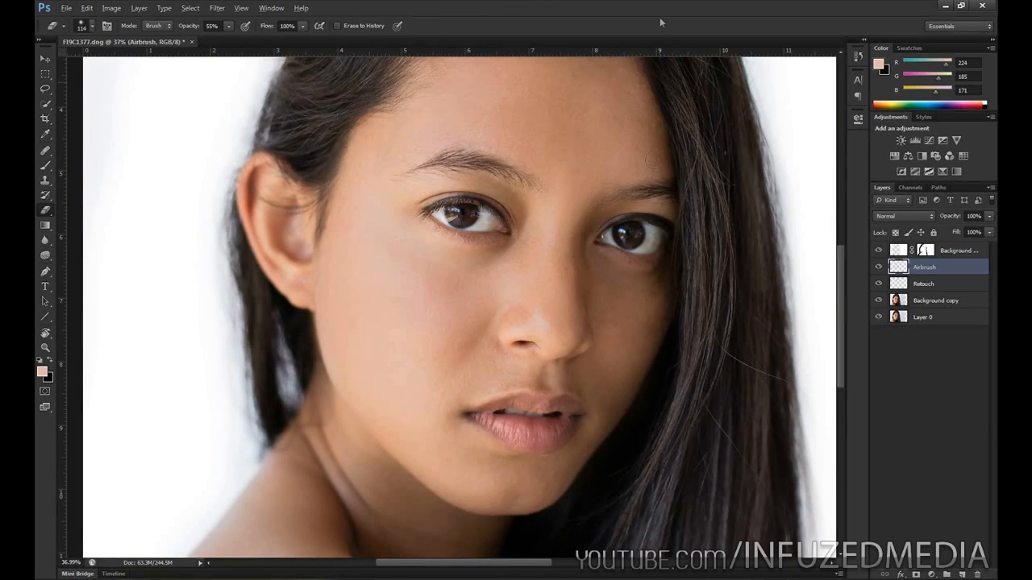
left_click_drag(581, 489, 569, 410)
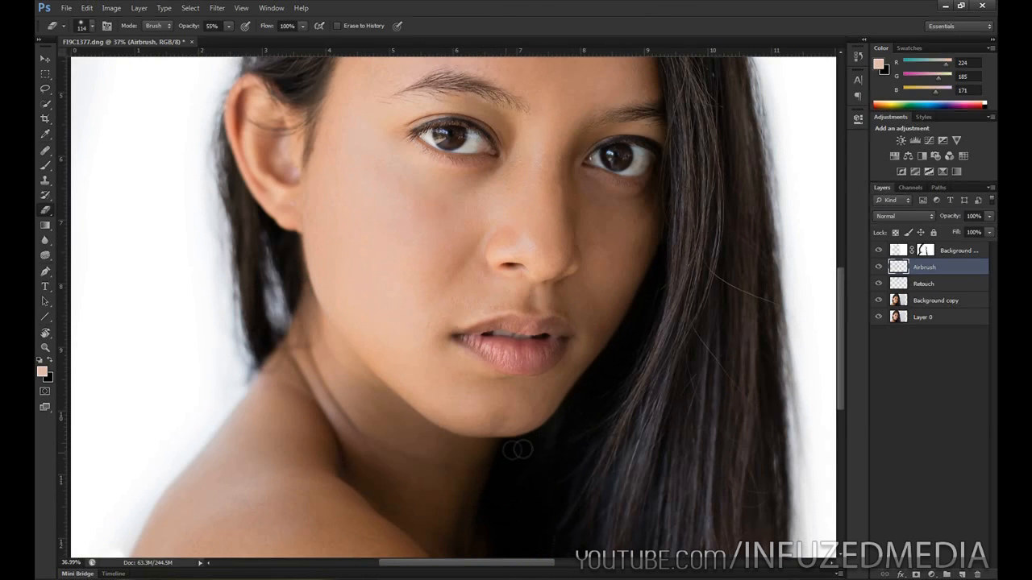
left_click(878, 270)
left_click(878, 269)
left_click(878, 270)
left_click(878, 270)
Raise the eraser's opacity to 100%, clear airbrushing from the eyebrows, lips and jaw edge, and check the Airbrush layer's effect
left_click_drag(444, 225, 483, 450)
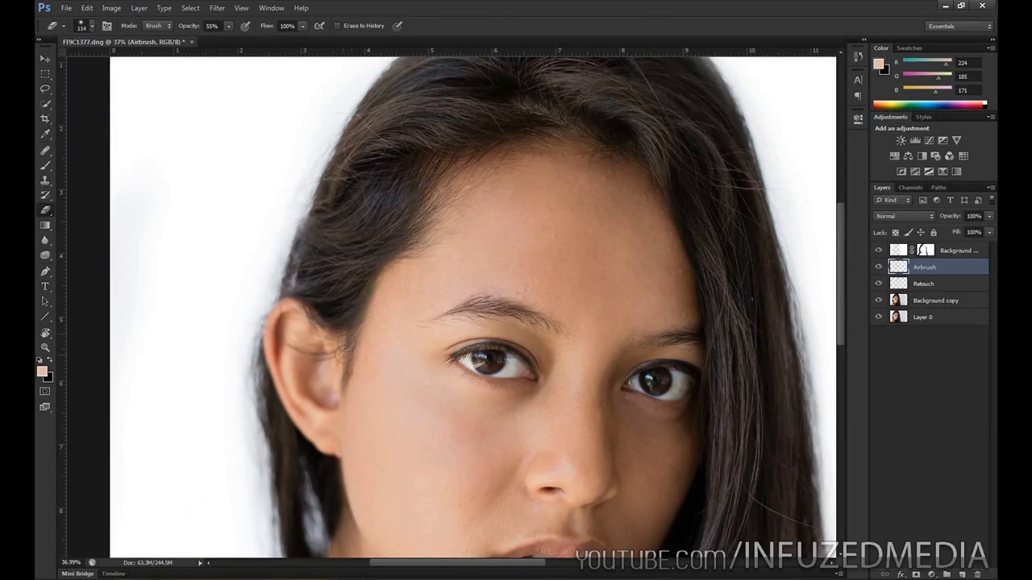
key("0")
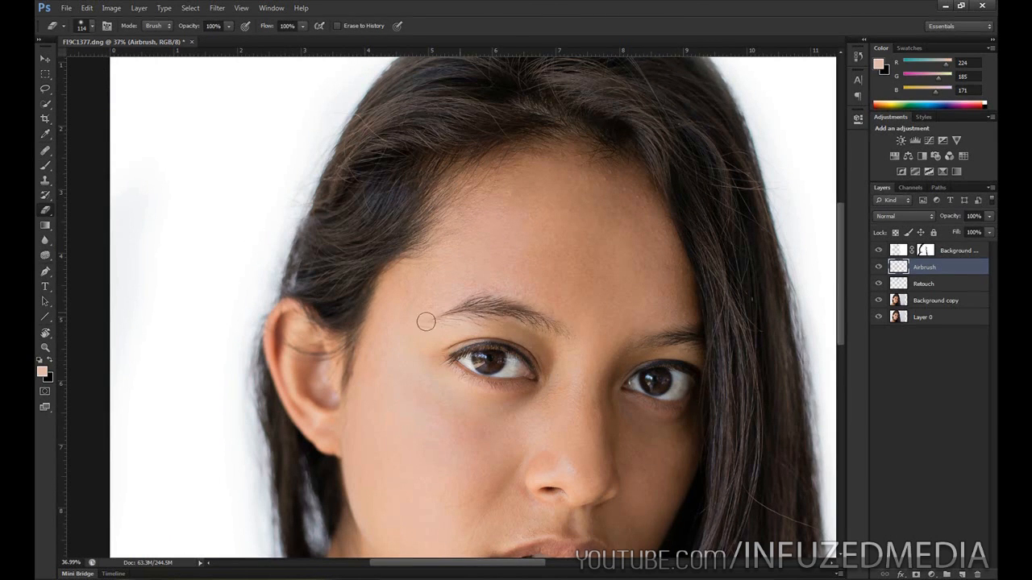
left_click_drag(597, 390, 593, 277)
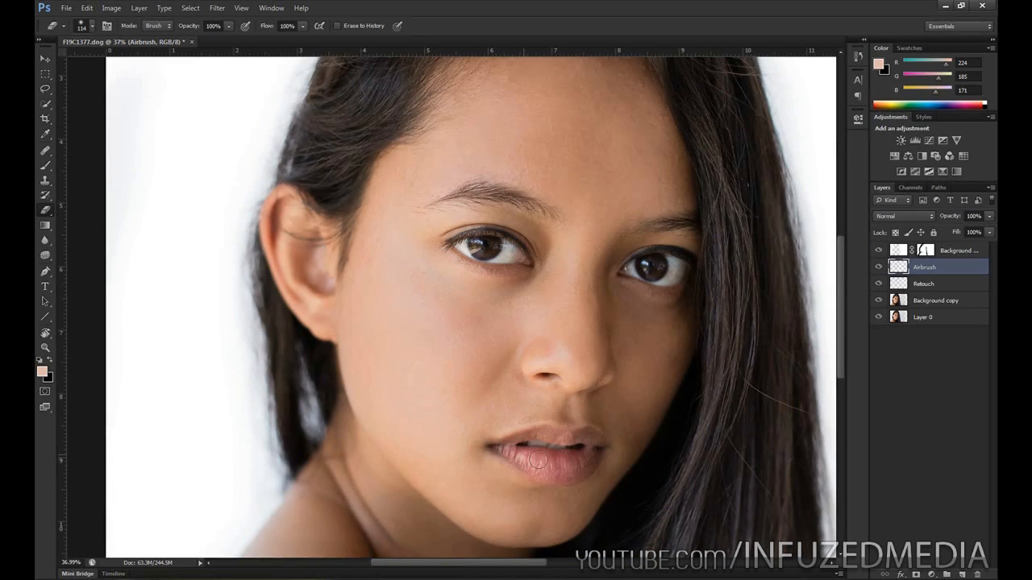
left_click_drag(666, 350, 670, 239)
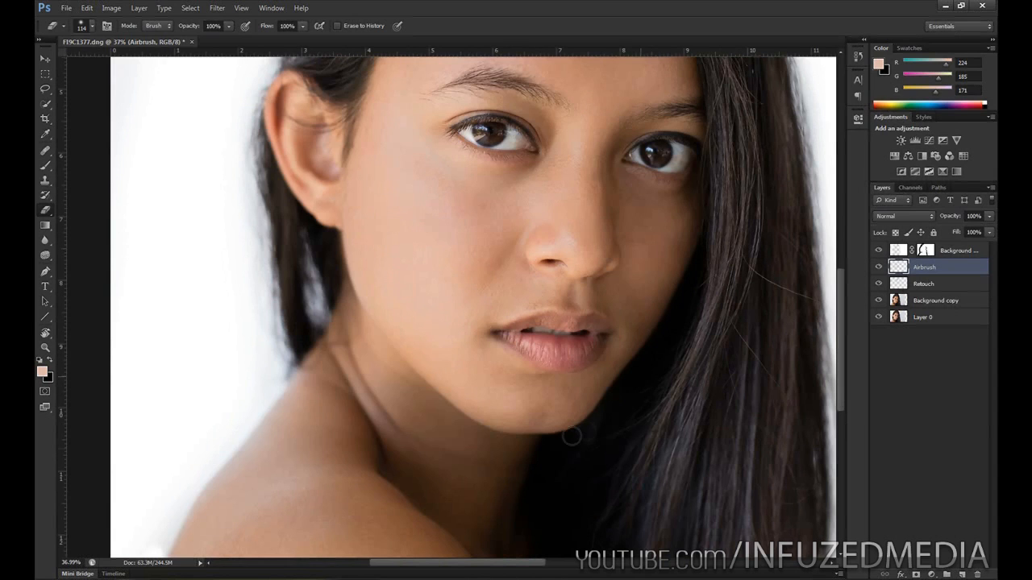
scroll(612, 205, "down", 3)
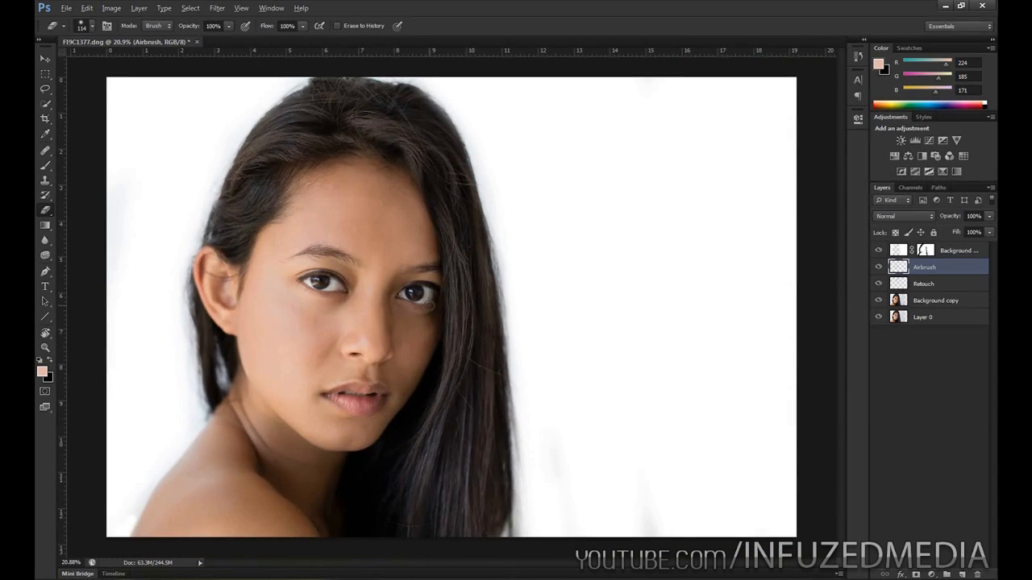
left_click(878, 267)
left_click(878, 267)
left_click(878, 267)
left_click(878, 267)
Create a layer named Dodge above the background whitening layer, in Overlay mode and filled with 50% gray
left_click(904, 252)
left_click(139, 8)
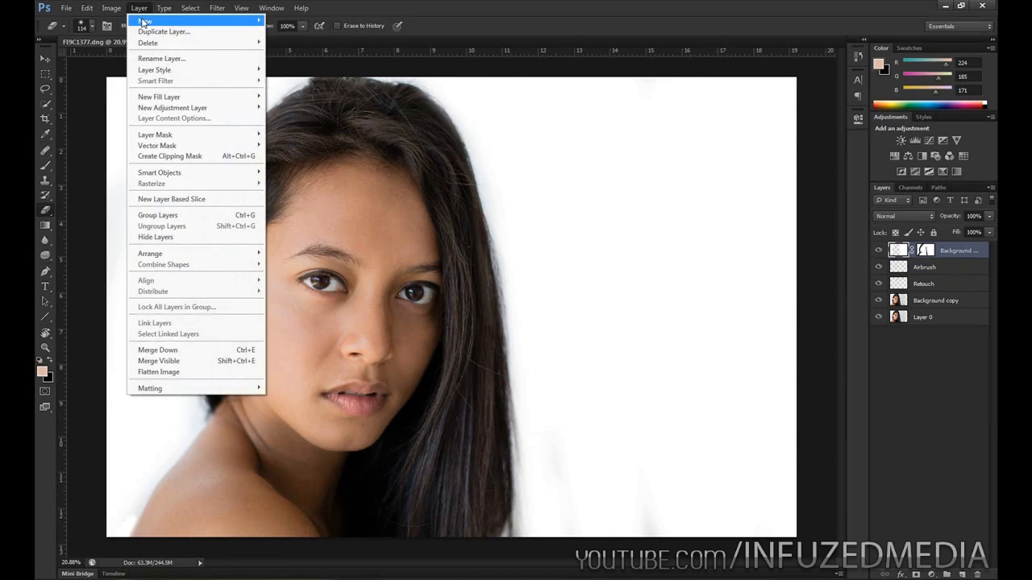
mouse_move(149, 20)
left_click(355, 23)
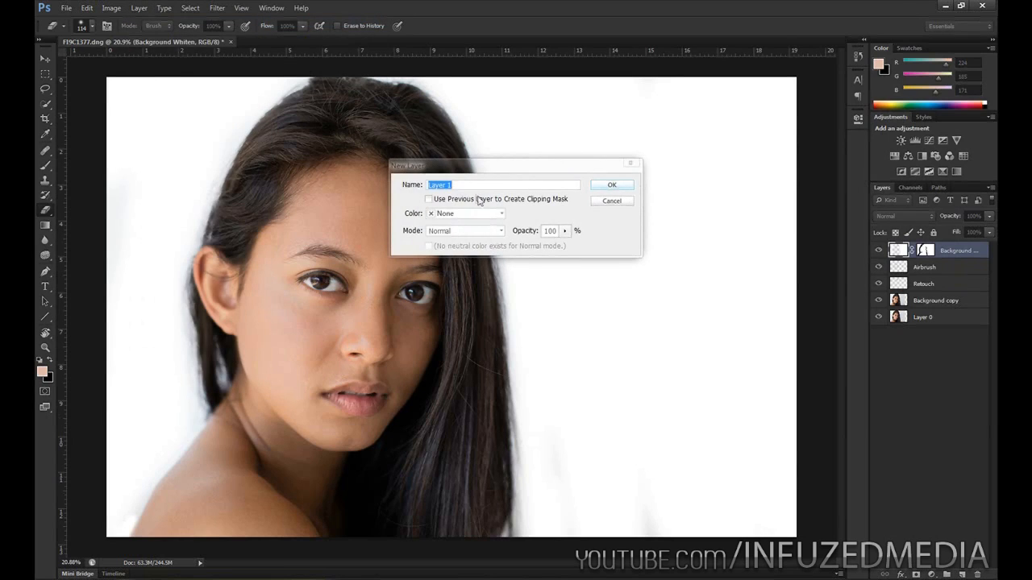
type("Dodge")
left_click(480, 231)
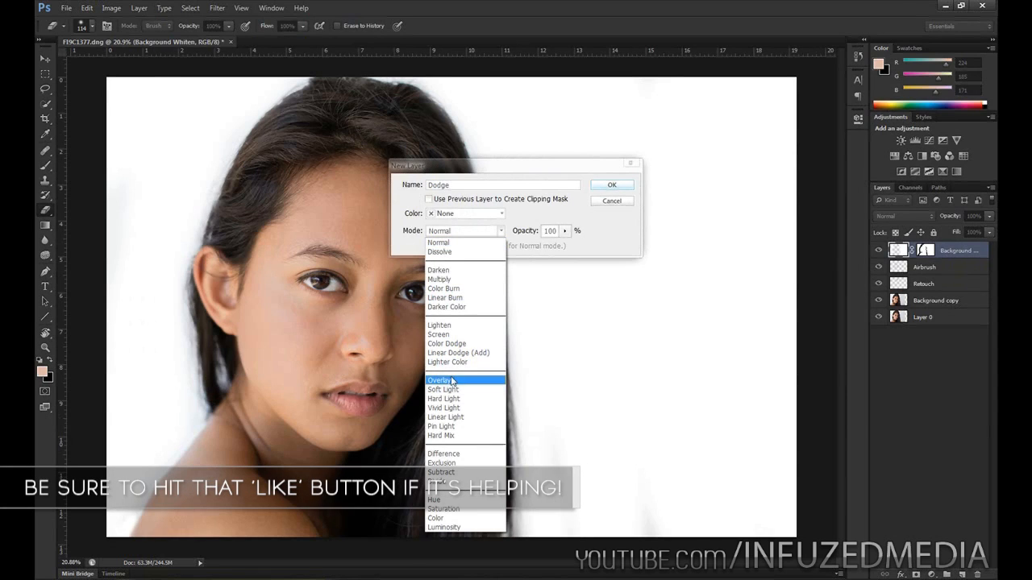
left_click(454, 382)
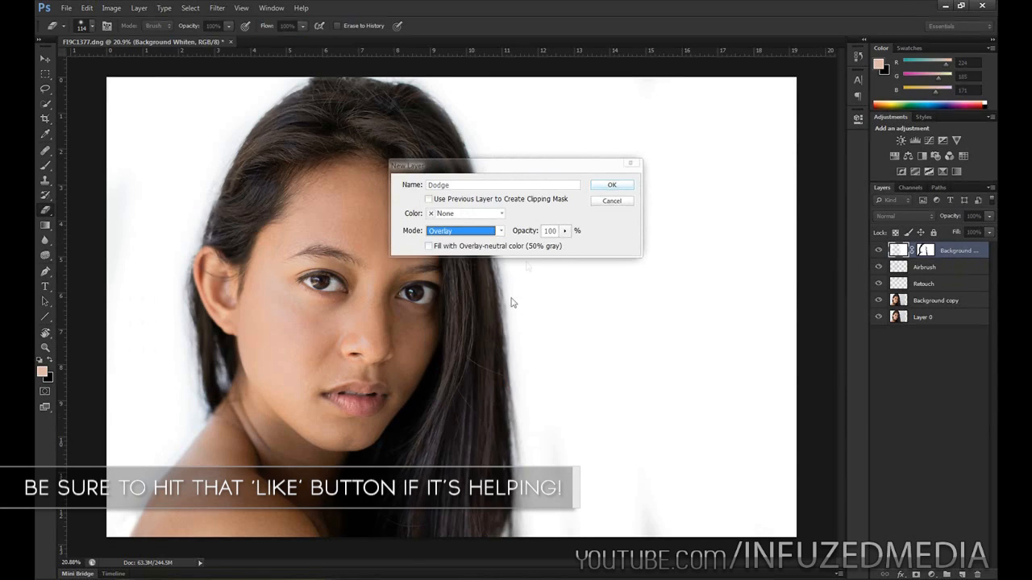
left_click(443, 247)
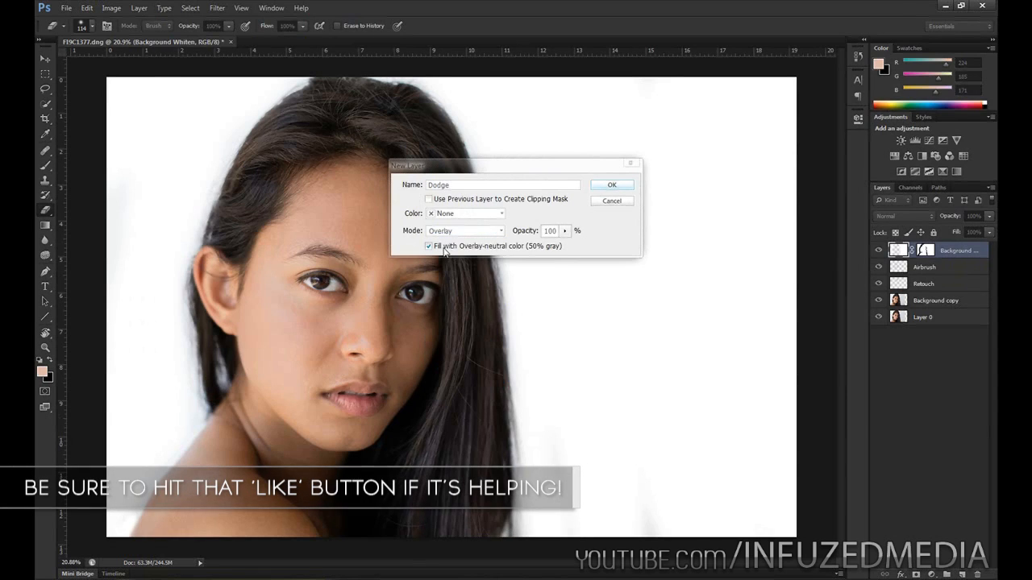
left_click(613, 186)
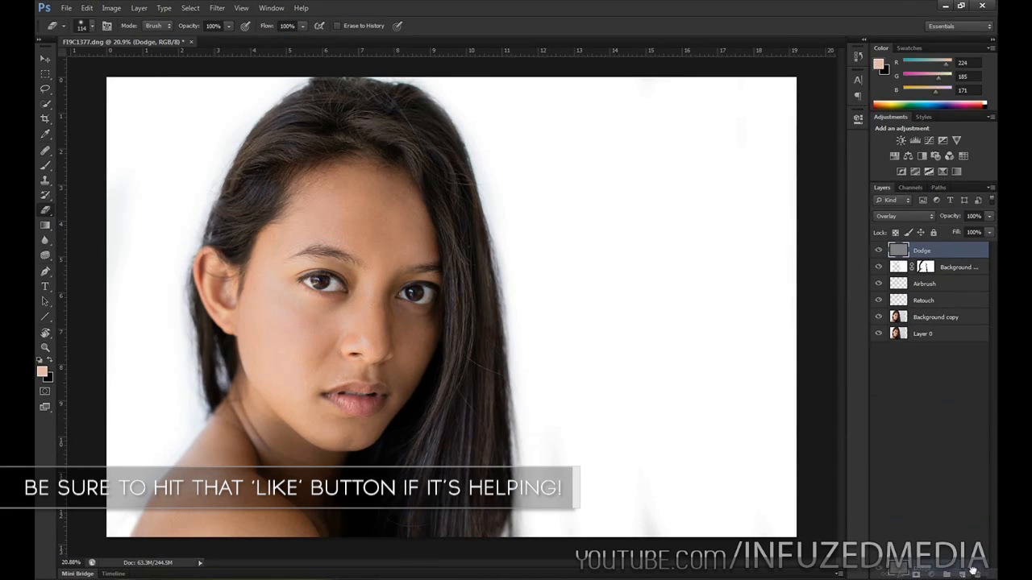
Duplicate the Dodge layer and rename the copy Burn
left_click_drag(973, 570, 973, 570)
double_click(929, 250)
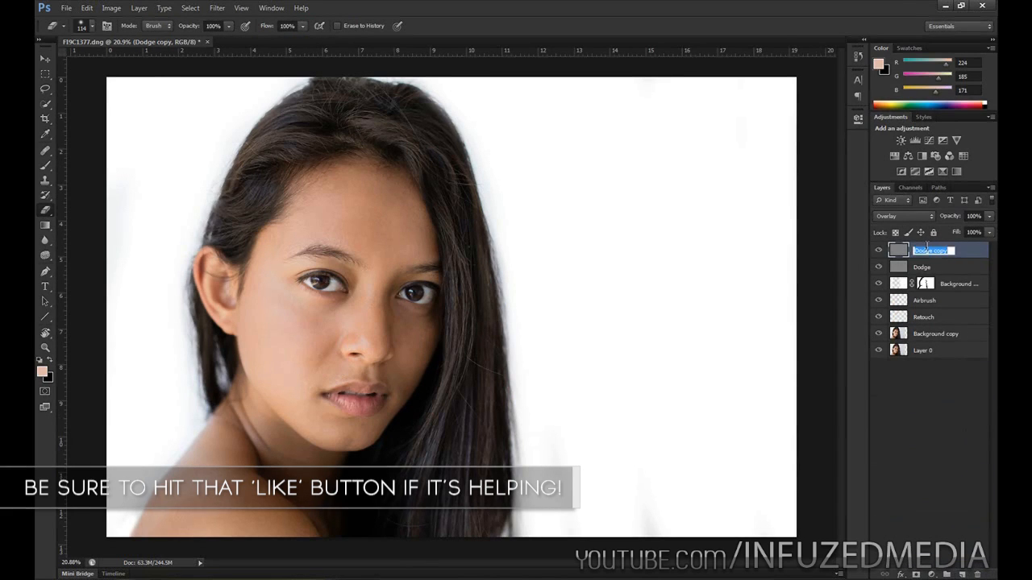
type("Burn")
key("Return")
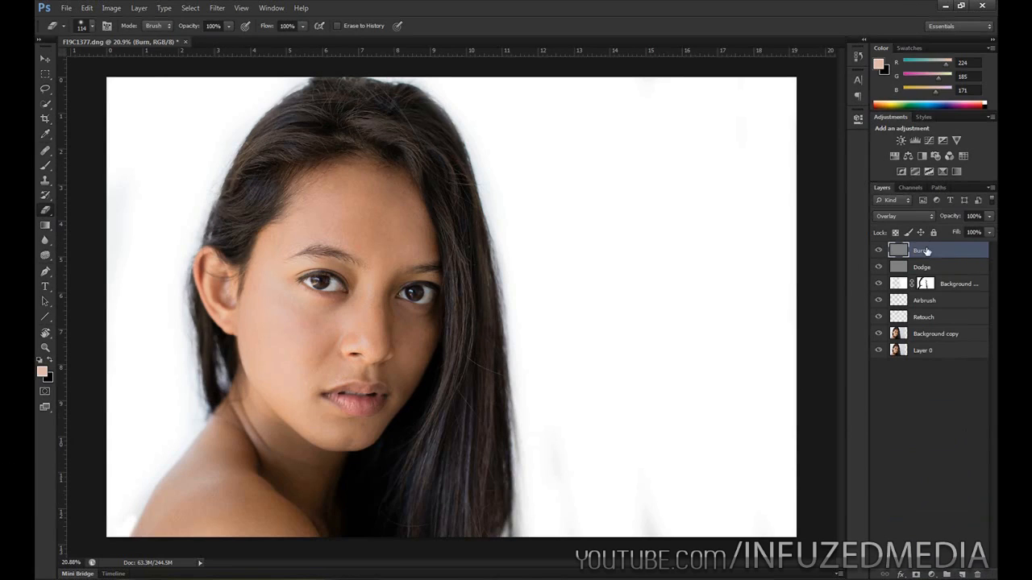
Hide the Burn layer, make the Dodge layer active and switch to the Dodge tool
left_click(879, 251)
left_click(901, 269)
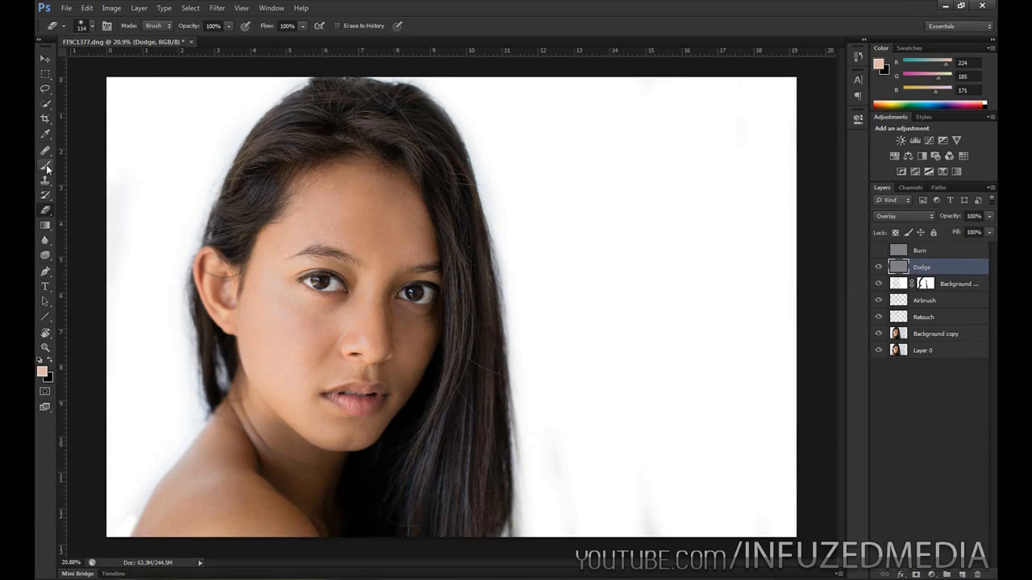
left_click(46, 255)
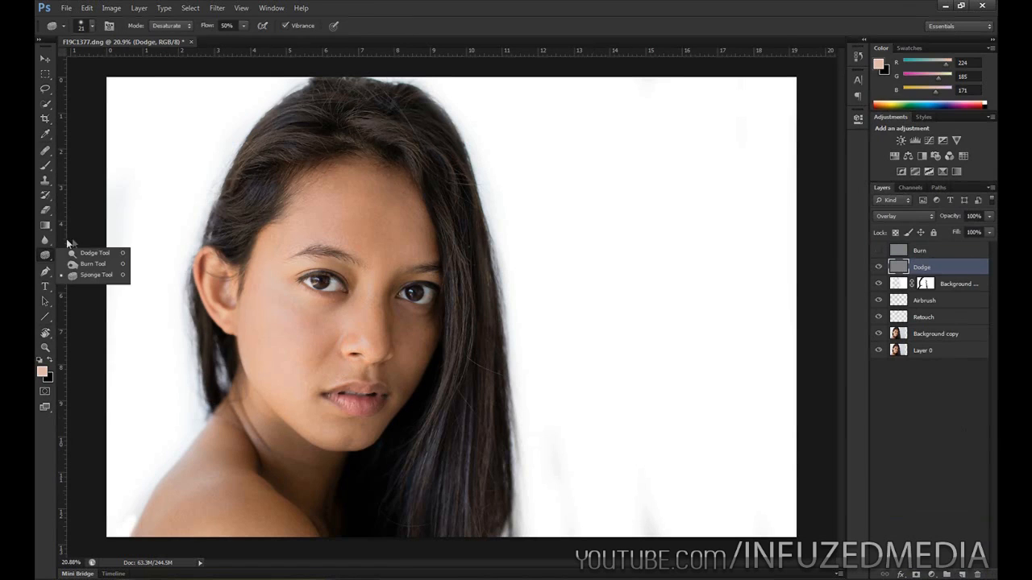
left_click(77, 255)
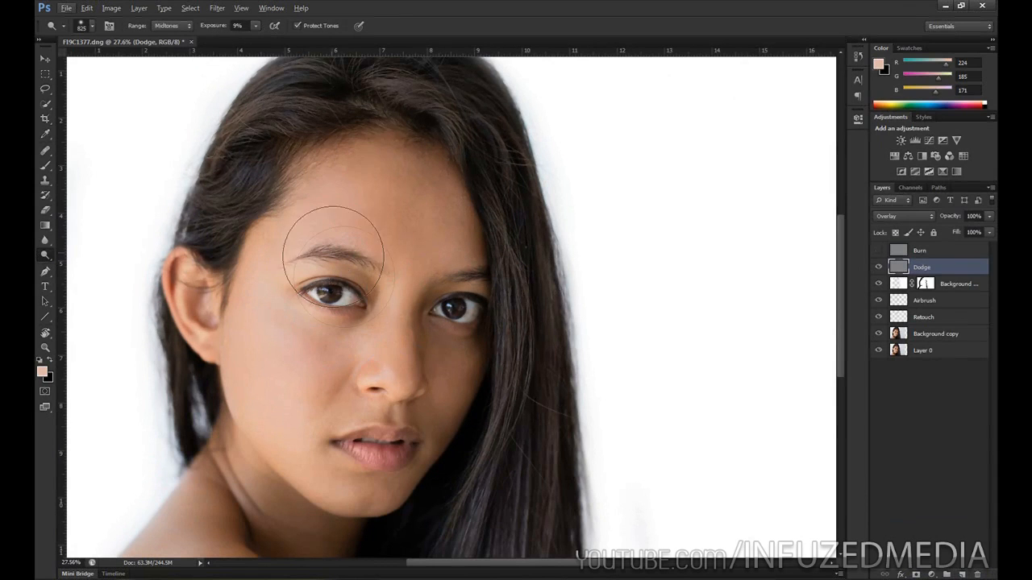
Dodge the eye nearer the ear with a soft 37 px brush, using the Midtones range at 9% exposure
scroll(380, 369, "up", 1)
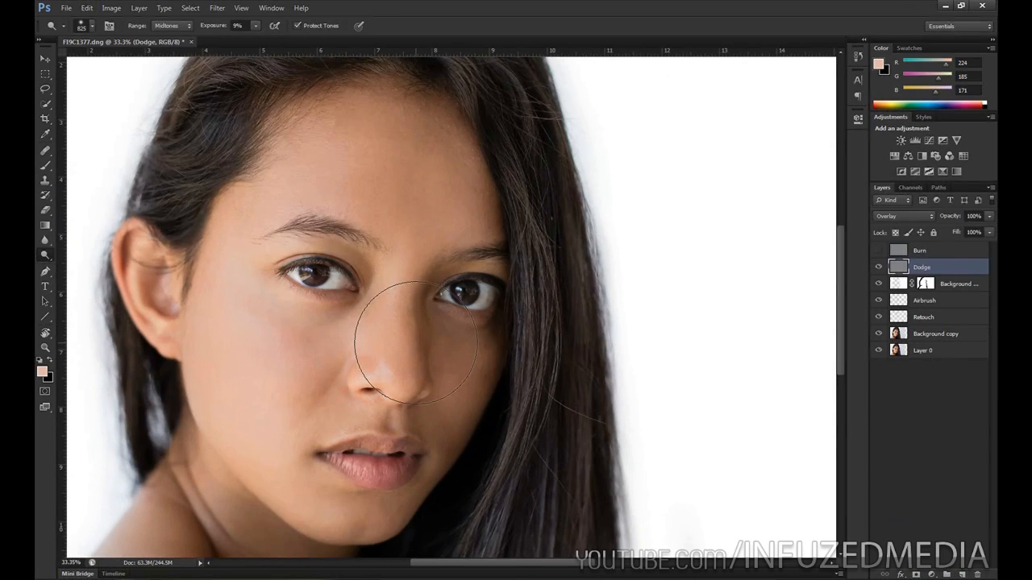
scroll(332, 277, "up", 3)
scroll(271, 274, "up", 1)
right_click(272, 271)
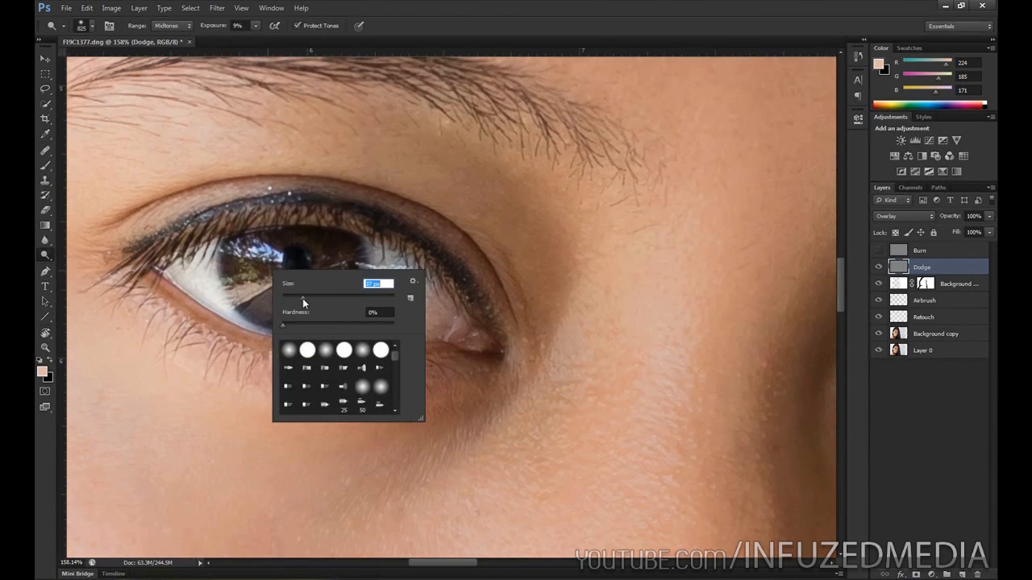
left_click(264, 256)
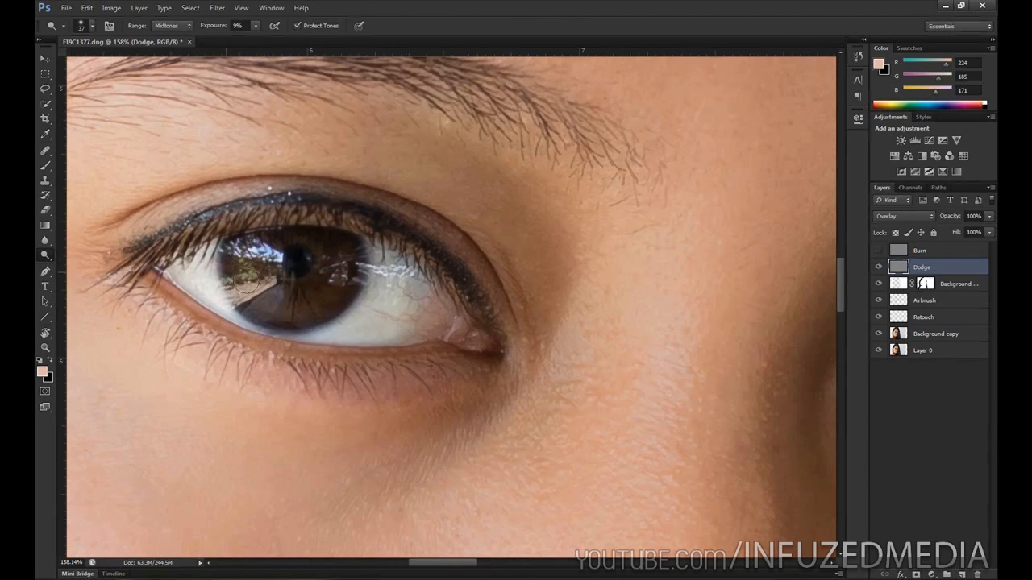
left_click_drag(438, 322, 161, 293)
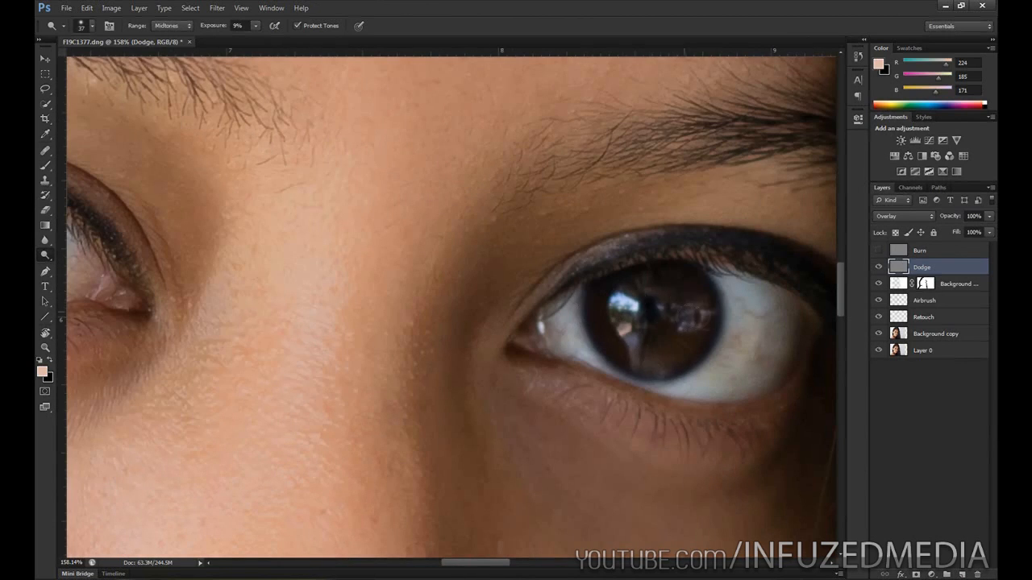
On the Retouch layer, heal the marks in the white near the inner corner of the hair-side eye with a smaller Healing Brush
left_click(920, 318)
left_click(45, 150)
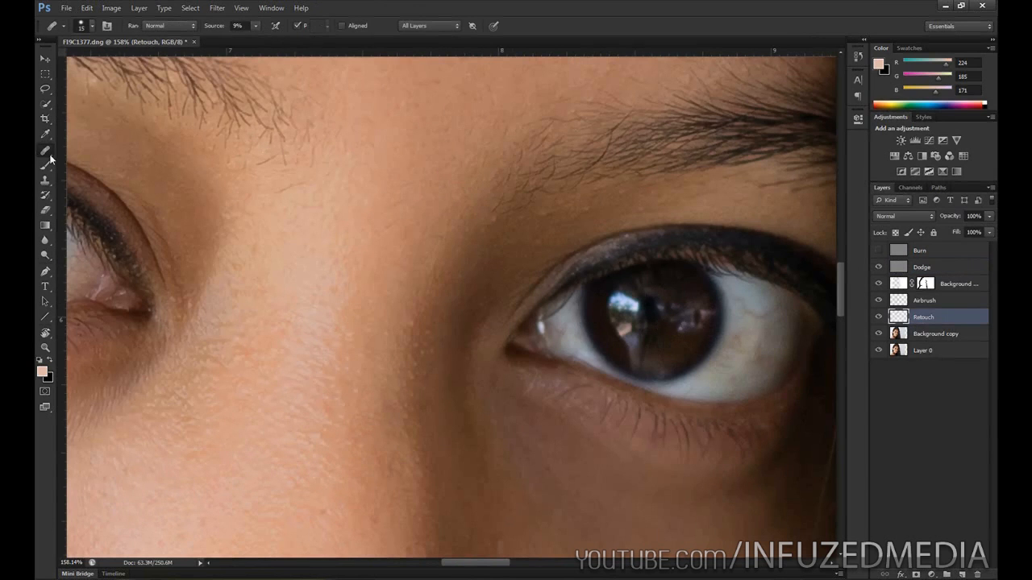
scroll(529, 326, "up", 2)
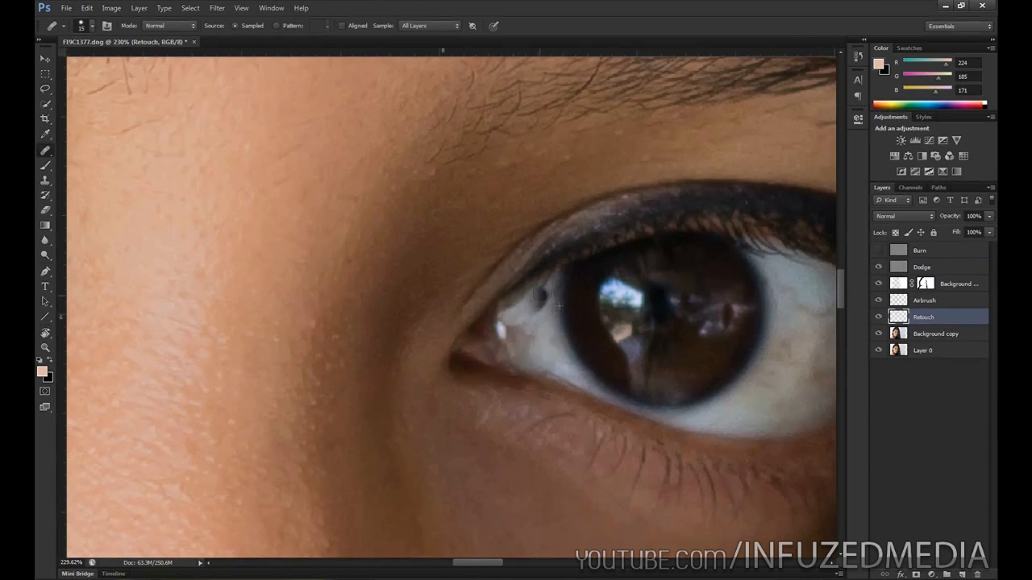
scroll(532, 347, "up", 2)
right_click(564, 339)
left_click_drag(560, 351, 554, 348)
left_click(505, 322)
mouse_move(493, 314)
left_mouse_down()
mouse_move(521, 296)
mouse_move(522, 321)
mouse_move(532, 308)
mouse_move(523, 289)
mouse_move(555, 255)
left_mouse_up()
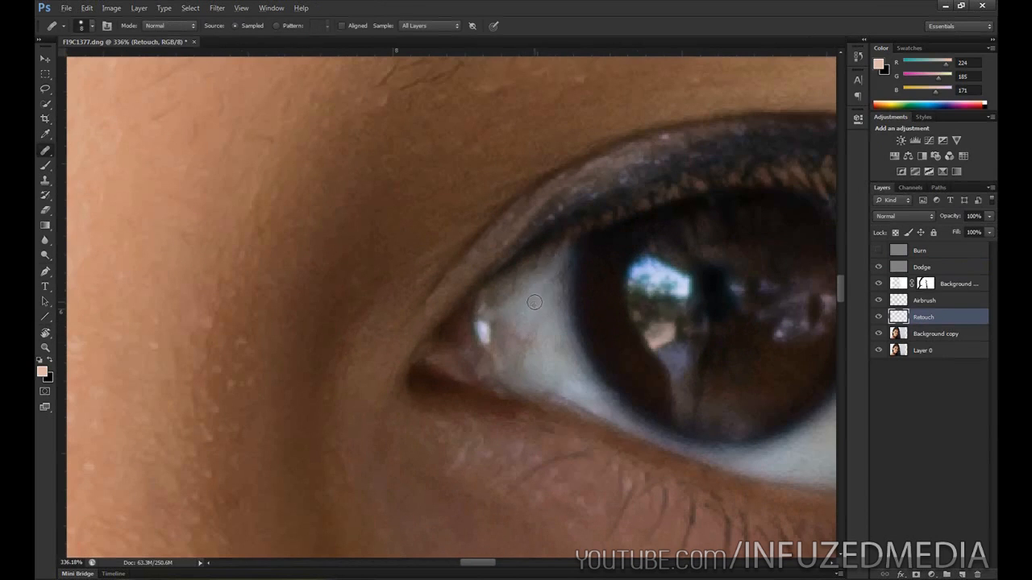
left_click_drag(480, 329, 484, 331)
scroll(762, 391, "down", 6)
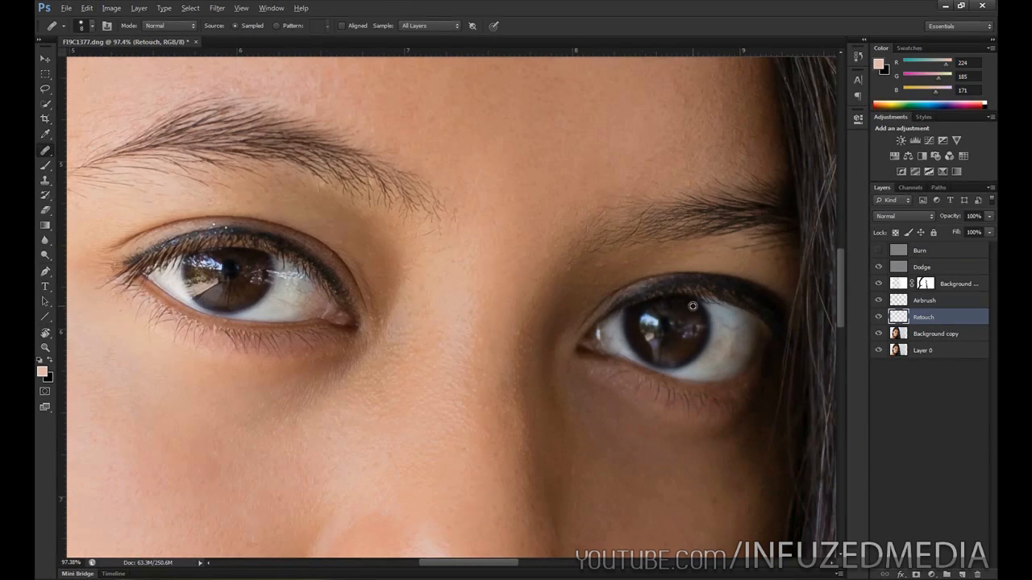
Make the Dodge layer active again and switch back to the Dodge tool
key("alt")
left_click(900, 269)
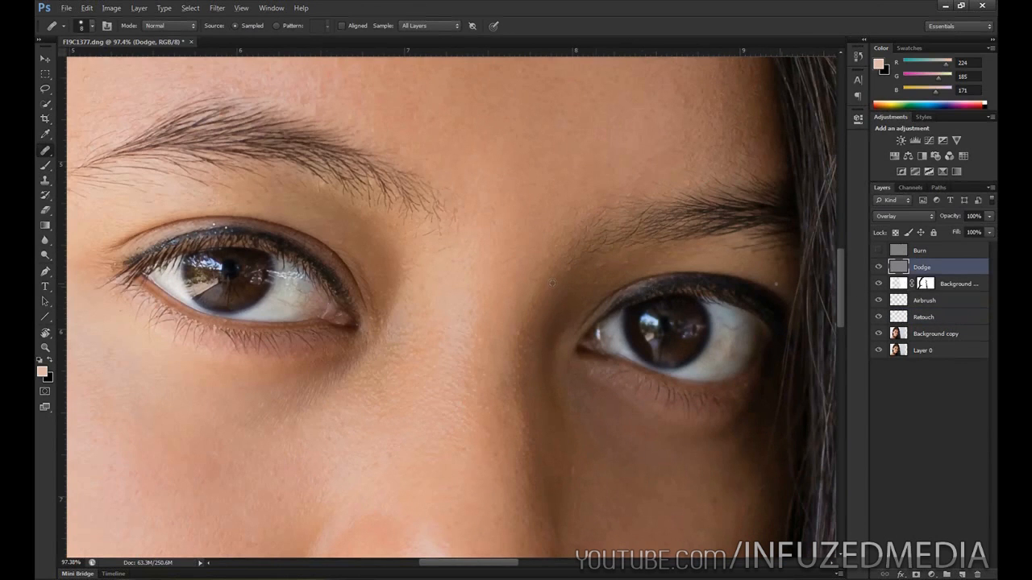
left_click(46, 255)
scroll(435, 306, "down", 3)
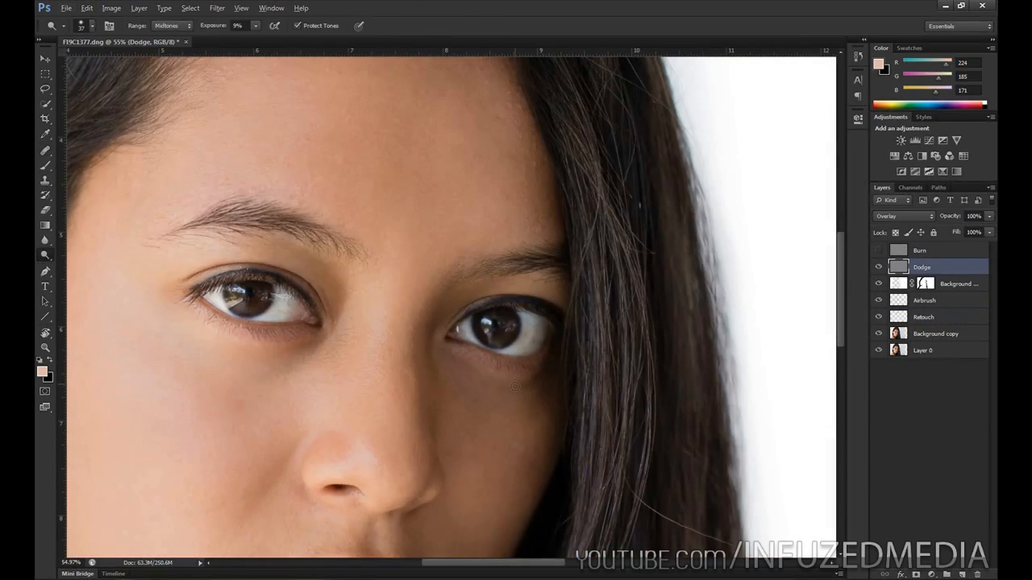
Dodge the highlights around the nose with a soft 131 px brush, using the Midtones range at 9% exposure
scroll(475, 266, "down", 2)
right_click(408, 248)
left_click(470, 276)
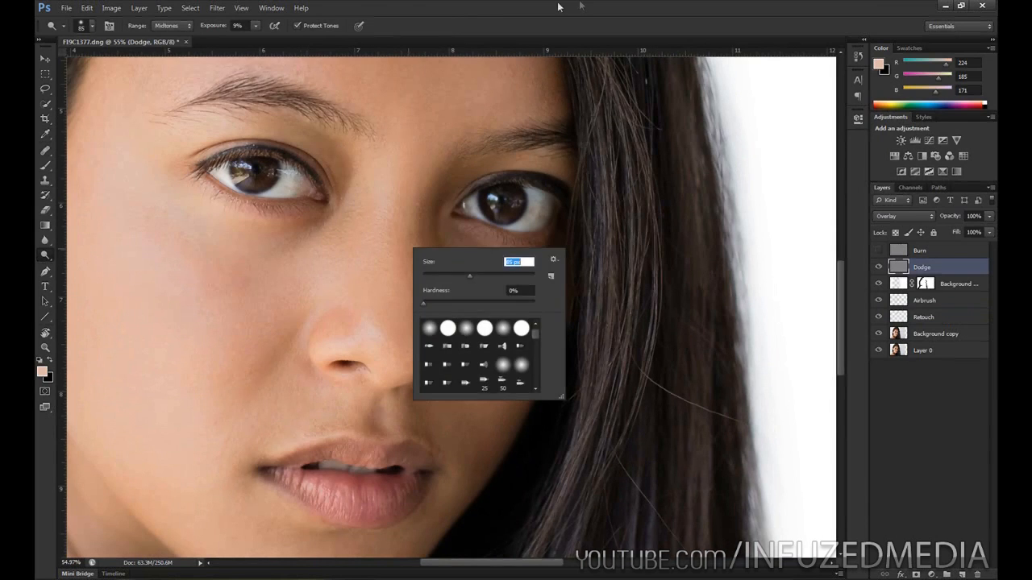
left_click(581, 5)
right_click(402, 276)
left_click_drag(458, 295, 495, 296)
key("Return")
scroll(384, 346, "down", 2)
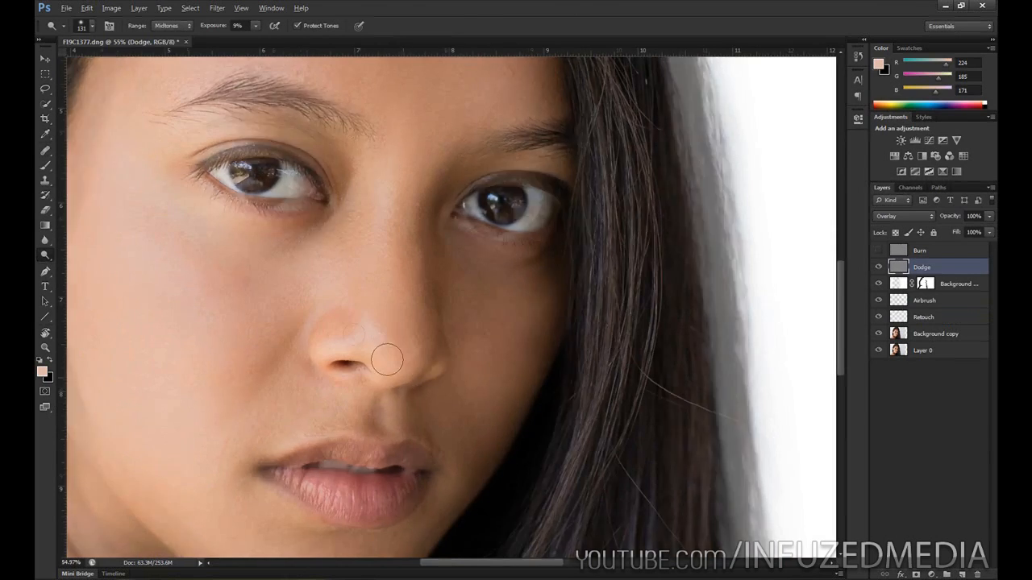
Enlarge the soft Dodge brush to 473 px and lighten the cheek below the ear-side eye
left_click_drag(304, 407, 454, 382)
right_click(353, 349)
left_click(472, 377)
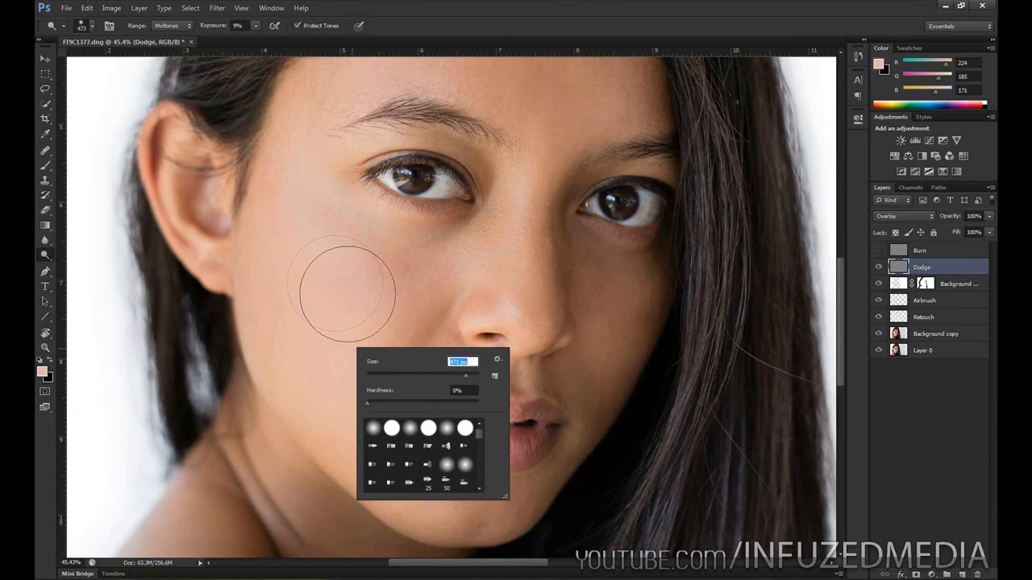
key("Return")
Dodge the bare shoulder and neck area with a soft 1521 px brush
scroll(427, 420, "down", 3)
scroll(426, 419, "down", 1)
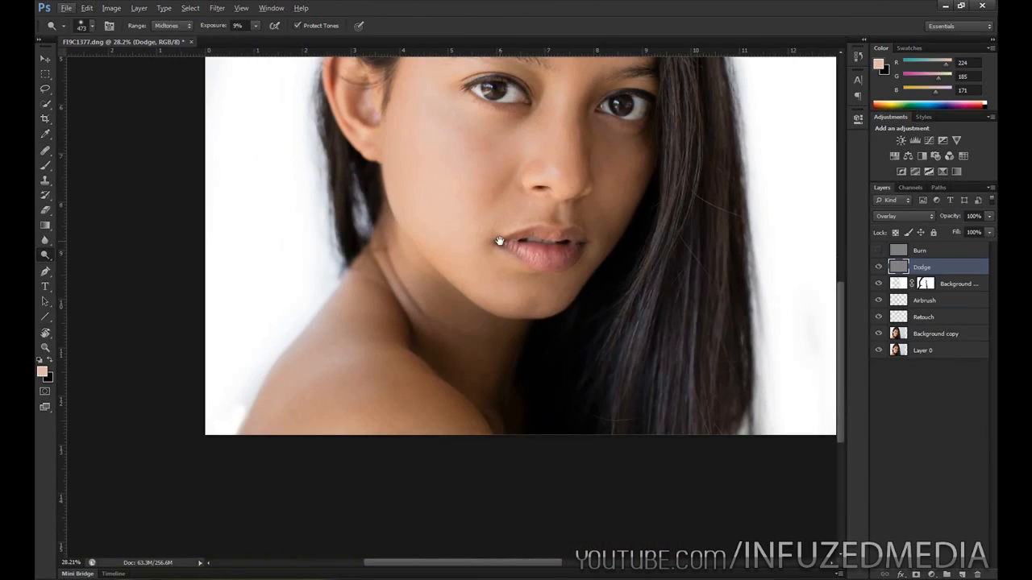
right_click(470, 413)
left_click_drag(568, 441, 563, 441)
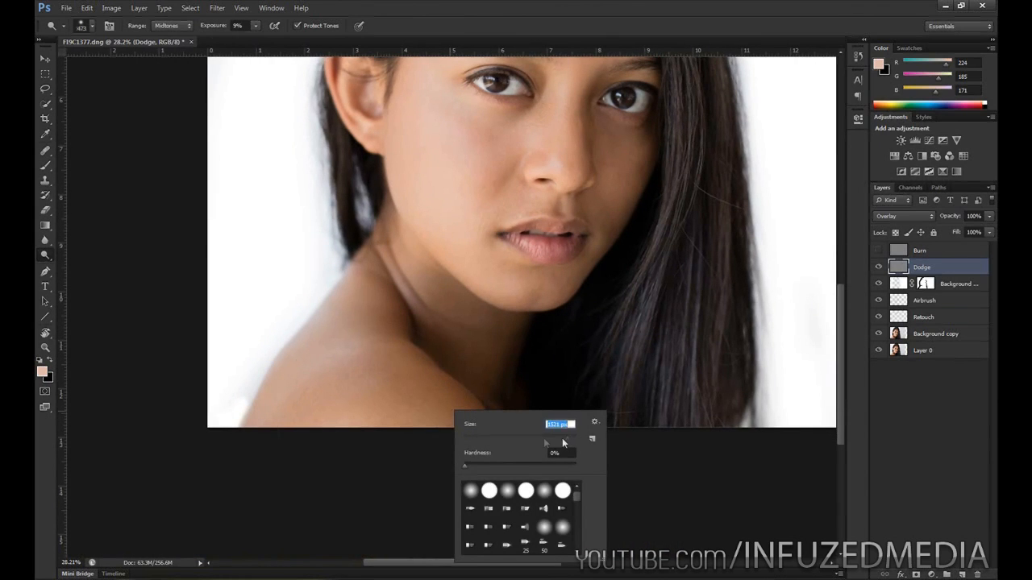
left_click(376, 414)
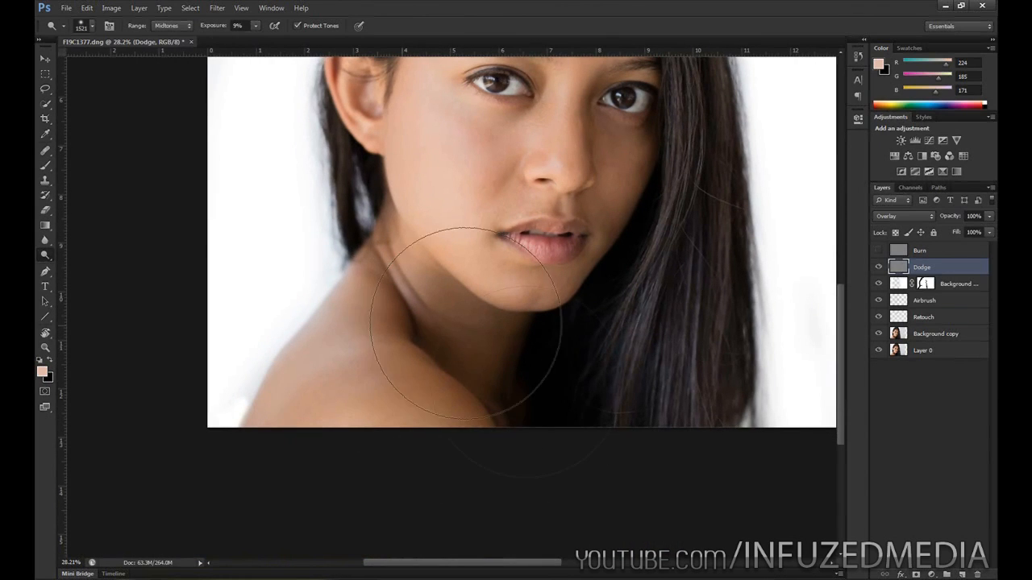
Compare the whole portrait with and without the Dodge layer
scroll(456, 438, "down", 3)
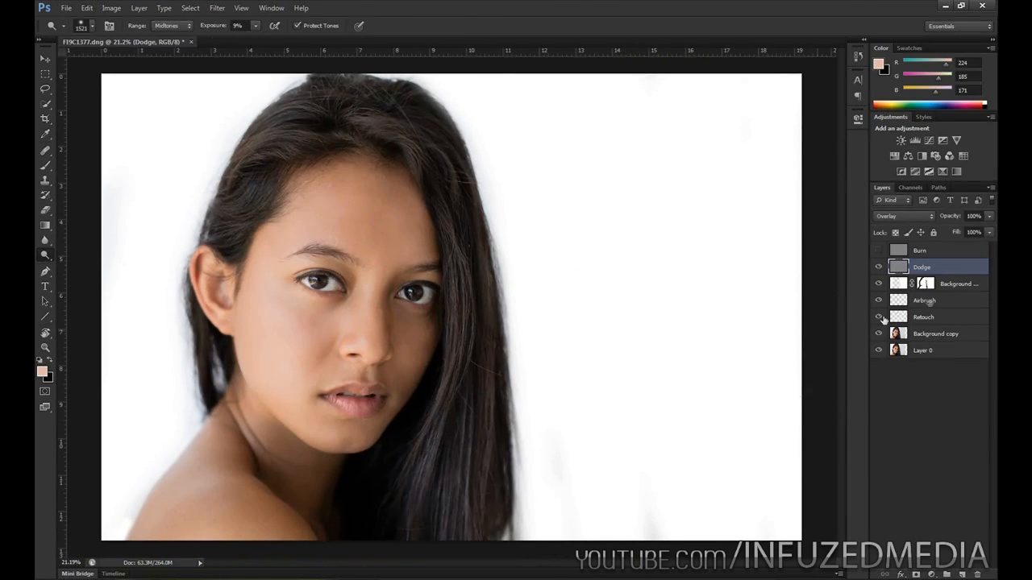
left_click(879, 267)
left_click(879, 267)
left_click(879, 267)
left_click(879, 267)
Show the Burn layer, make it active and switch to the Burn tool
scroll(330, 258, "up", 5)
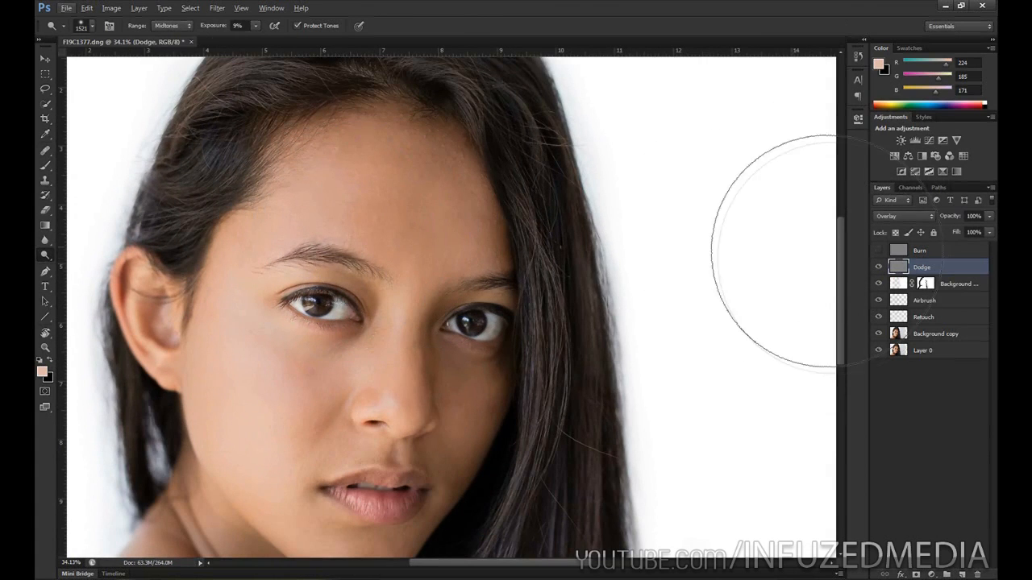
left_click(919, 251)
left_click(879, 250)
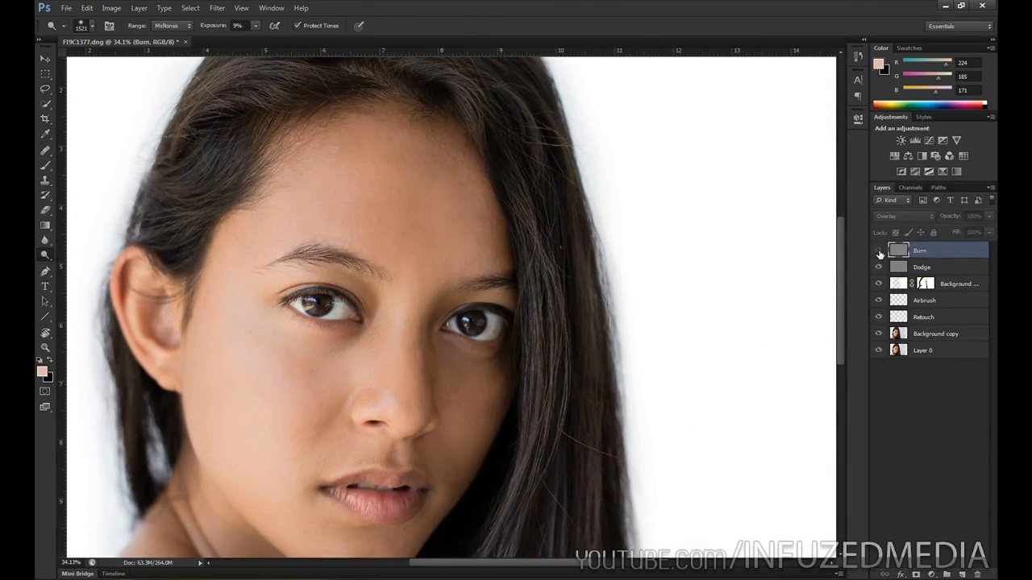
left_click(47, 258)
left_click(81, 268)
Burn the shaded side of the nose with a soft 99 px brush, using the Midtones range at 7% exposure
scroll(524, 305, "up", 2)
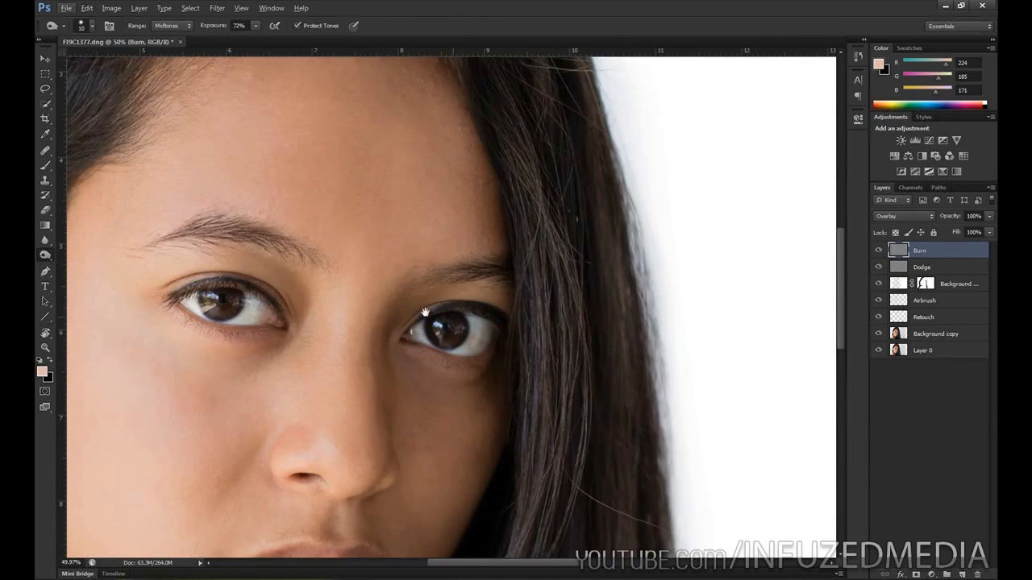
left_click_drag(425, 312, 443, 237)
right_click(430, 306)
mouse_move(435, 319)
left_mouse_down()
mouse_move(458, 320)
mouse_move(432, 346)
mouse_move(470, 319)
left_mouse_up()
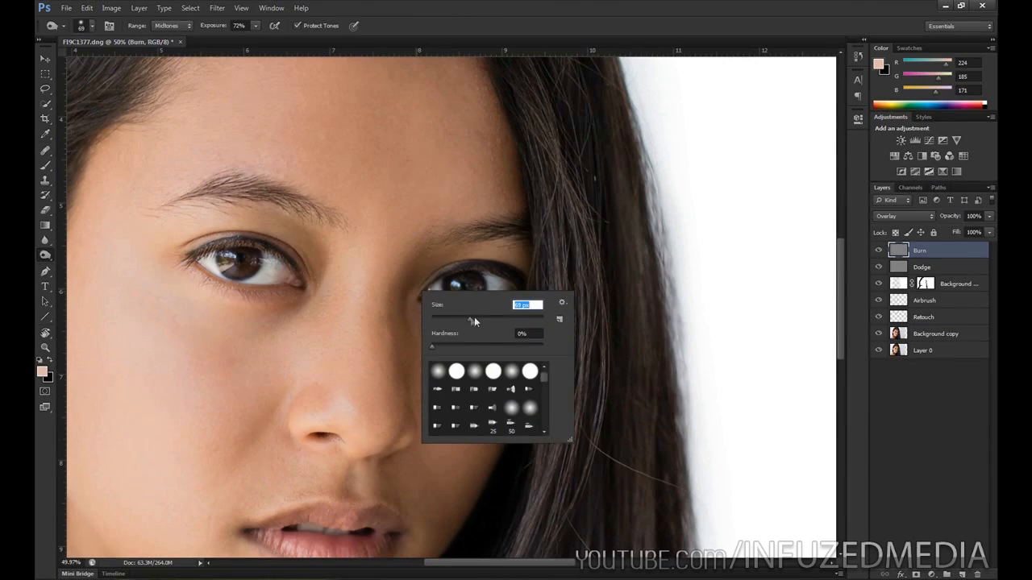
key("Return")
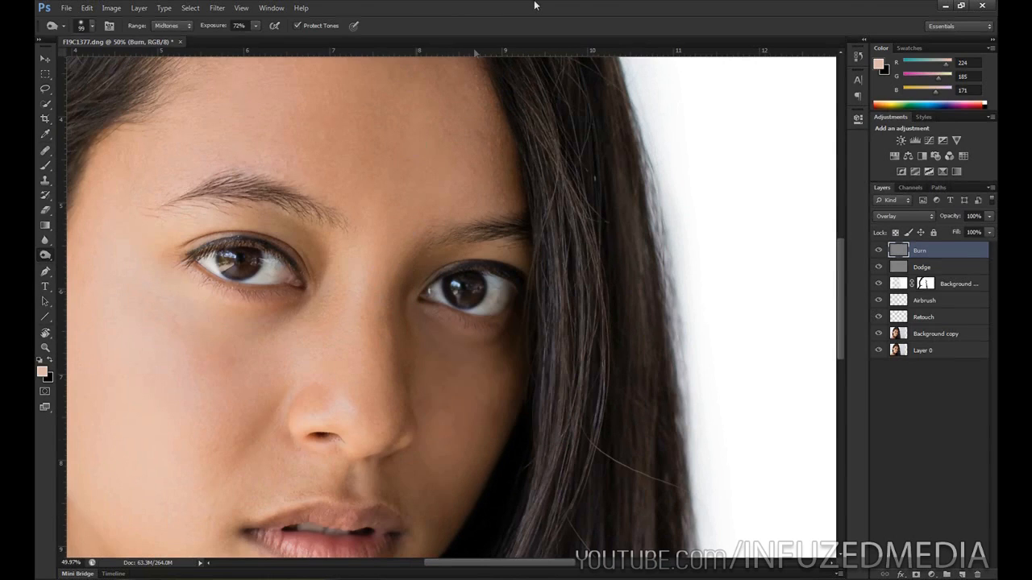
left_click_drag(223, 31, 185, 33)
scroll(398, 258, "up", 2)
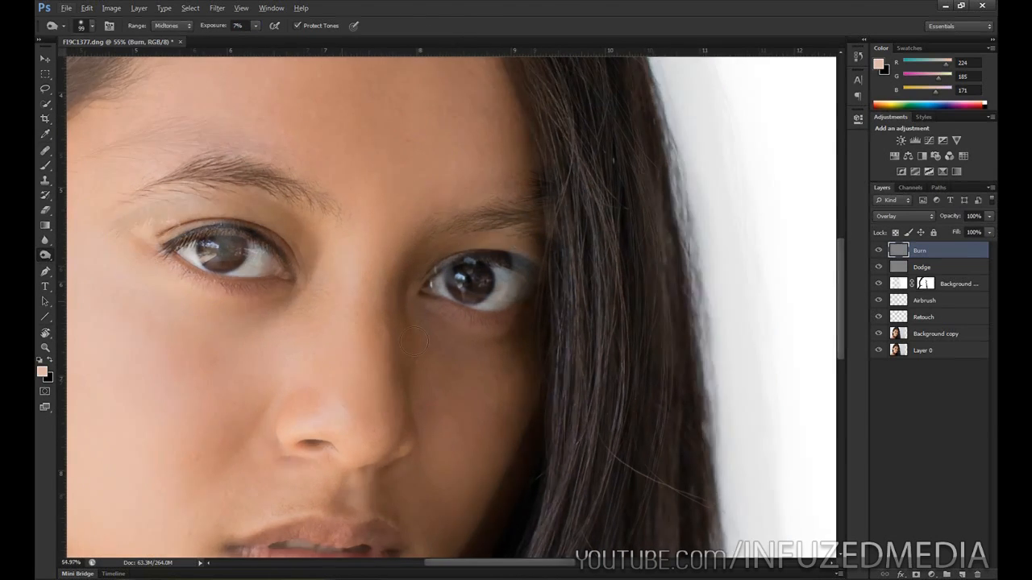
left_click_drag(378, 371, 461, 327)
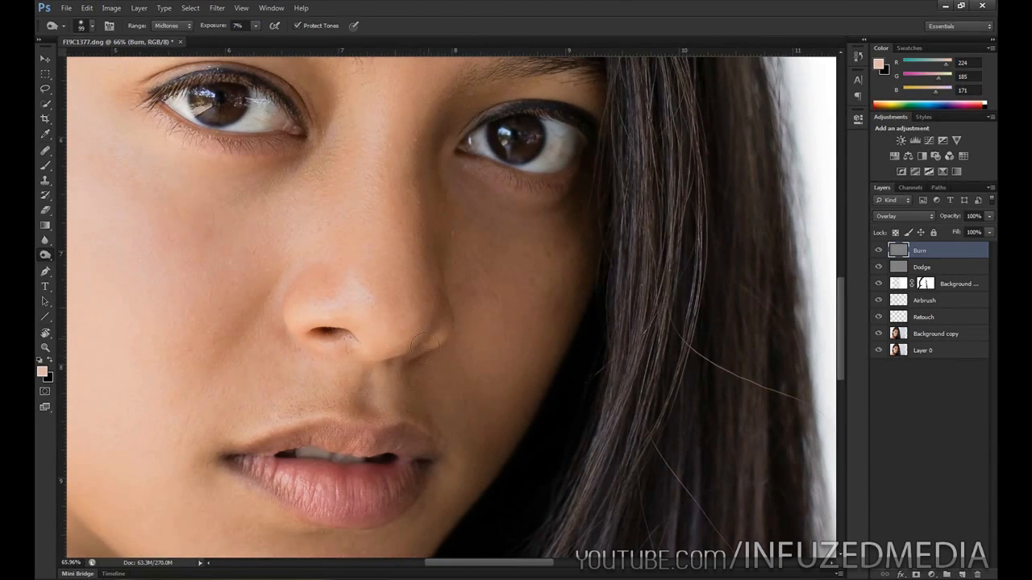
Burn the shadows around the lips and lower face with the brush reduced to 90 px
left_click_drag(394, 439, 495, 272)
scroll(472, 281, "down", 1)
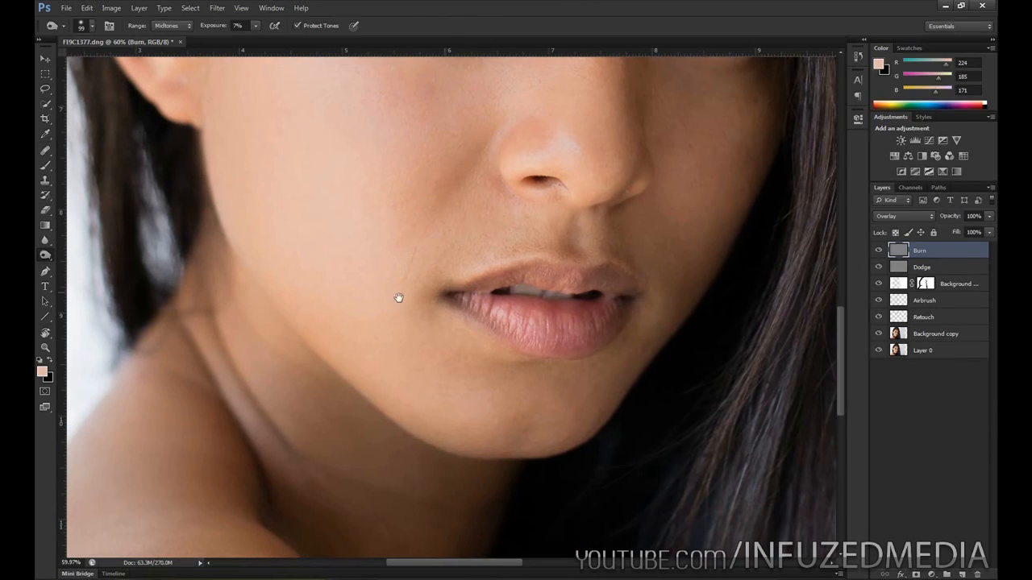
key("bracketleft")
scroll(633, 310, "down", 3)
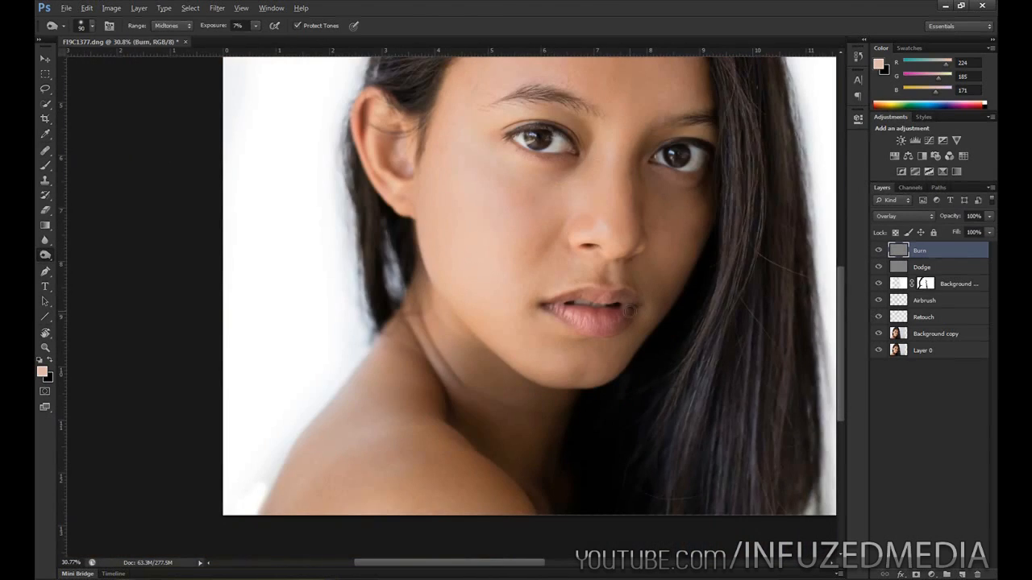
Compare the whole portrait with and without the Burn layer
scroll(632, 310, "down", 2)
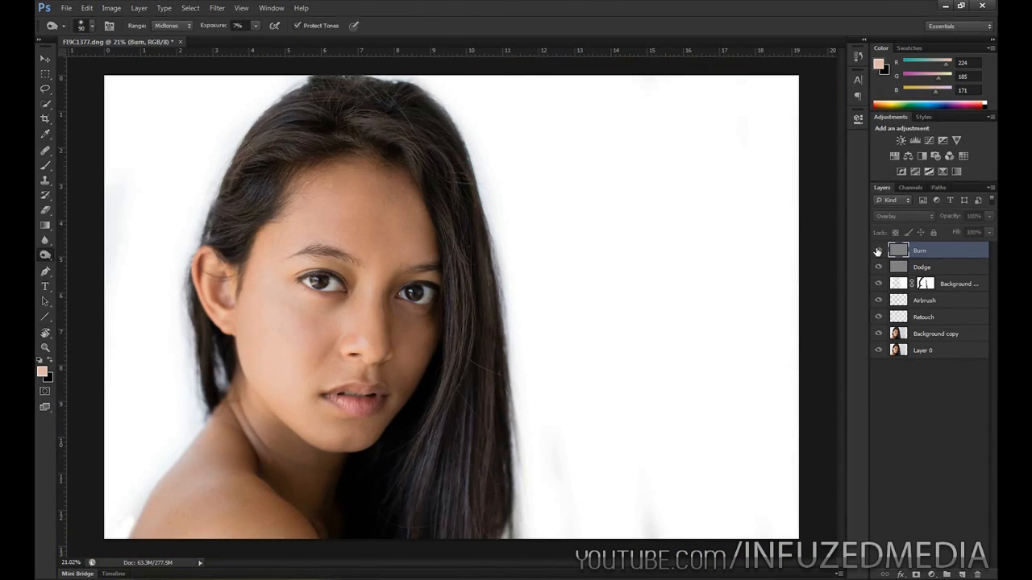
left_click(877, 251)
left_click(877, 252)
left_click(877, 252)
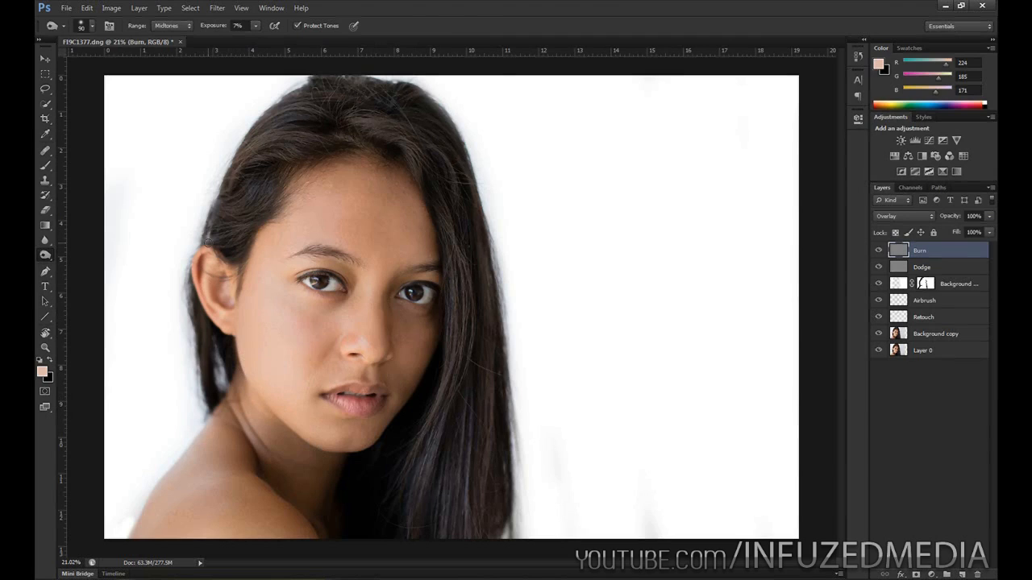
key("alt")
left_click(962, 573)
double_click(922, 253)
type("Bl")
type("eliner")
key("Return")
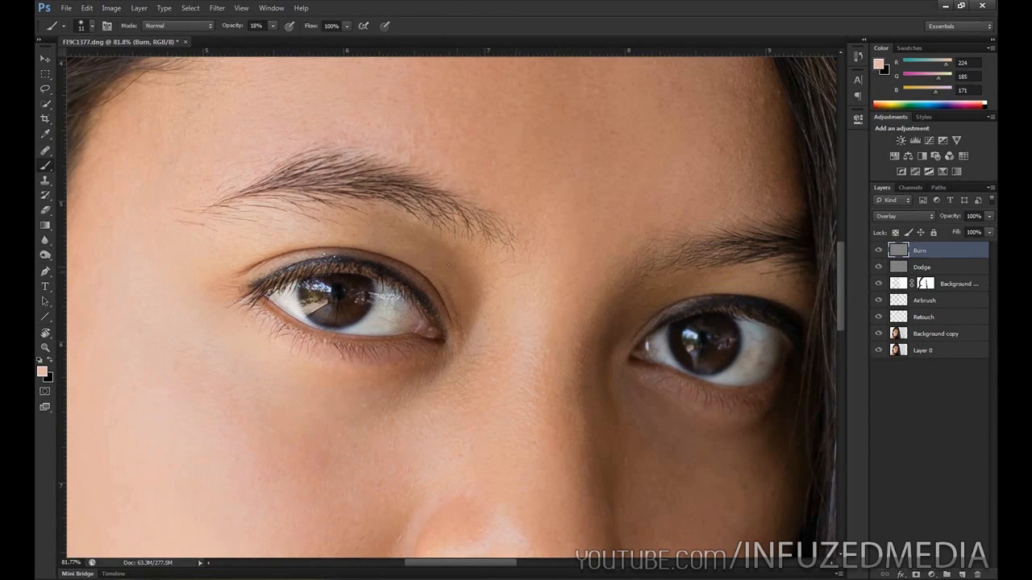
Switch back to the Burn tool on the Burn layer with a 32 px brush and 50% exposure
left_click(45, 255)
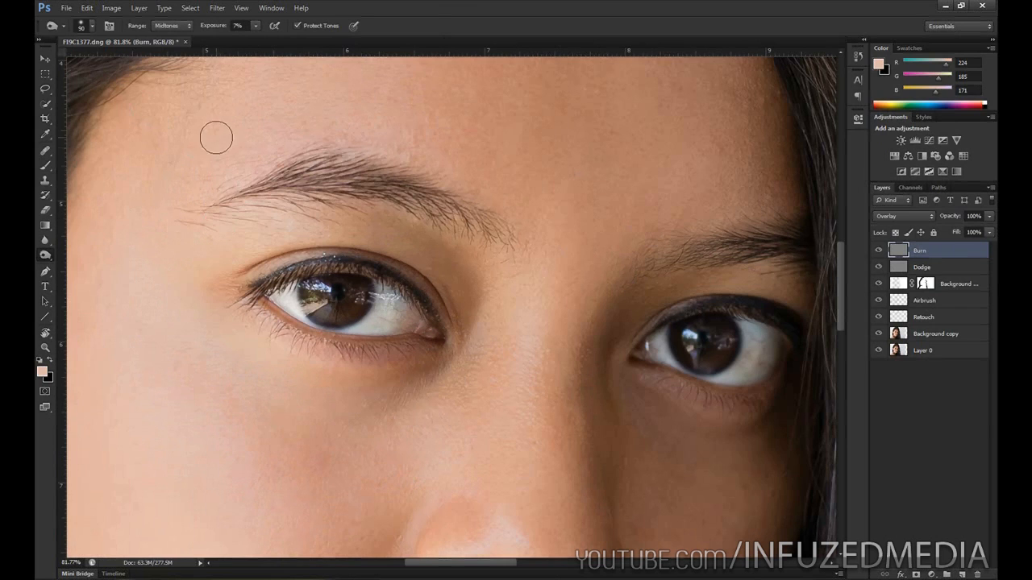
right_click(308, 233)
left_click(342, 283)
left_click(426, 2)
scroll(274, 266, "up", 3)
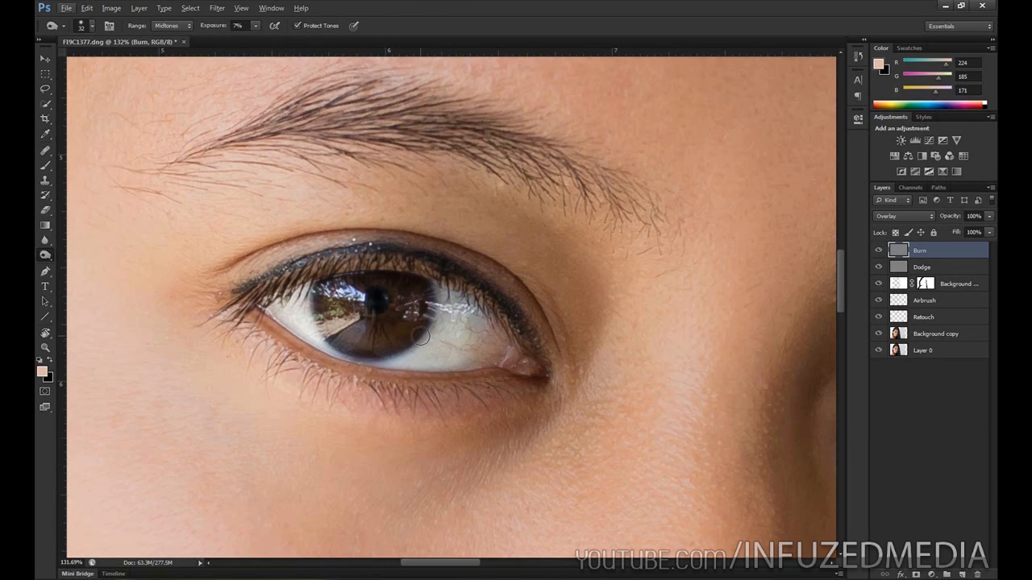
left_click_drag(223, 28, 231, 28)
scroll(302, 320, "up", 1)
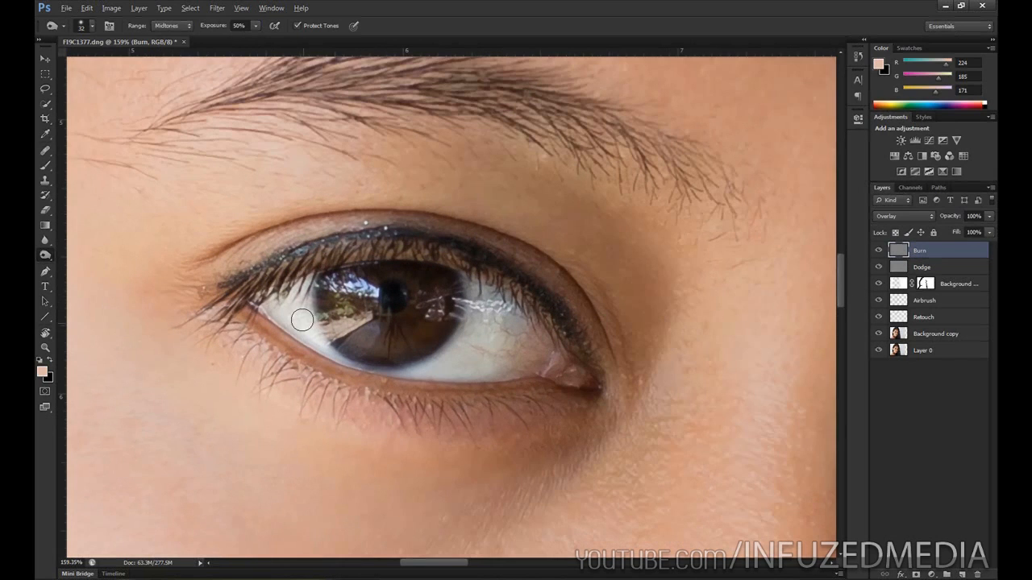
Burn the upper lash line and lower lid rim of the ear-side eye with a harder 20 px brush
key("alt")
right_click(308, 323)
left_click(348, 329)
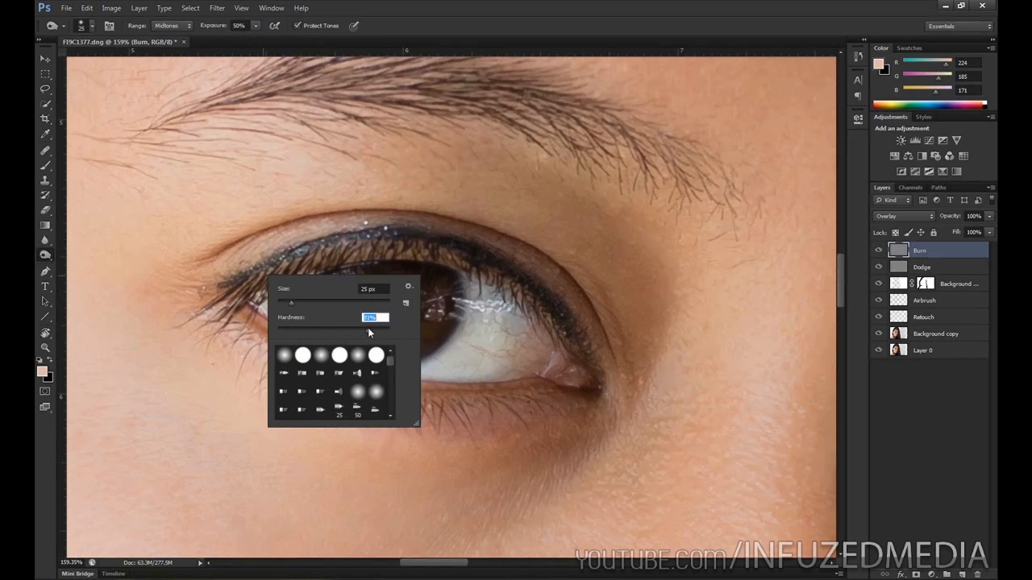
key("Return")
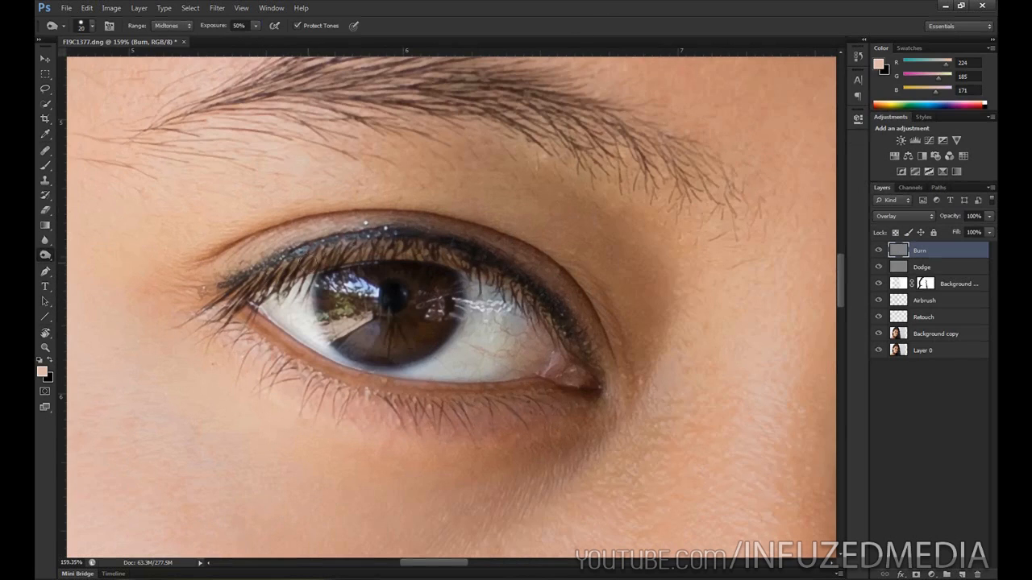
mouse_move(313, 252)
left_mouse_down()
mouse_move(250, 282)
mouse_move(403, 245)
mouse_move(332, 249)
left_mouse_up()
mouse_move(419, 255)
left_mouse_down()
mouse_move(492, 270)
mouse_move(569, 339)
left_mouse_up()
mouse_move(266, 331)
left_mouse_down()
mouse_move(242, 321)
mouse_move(381, 379)
mouse_move(447, 393)
mouse_move(533, 383)
left_mouse_up()
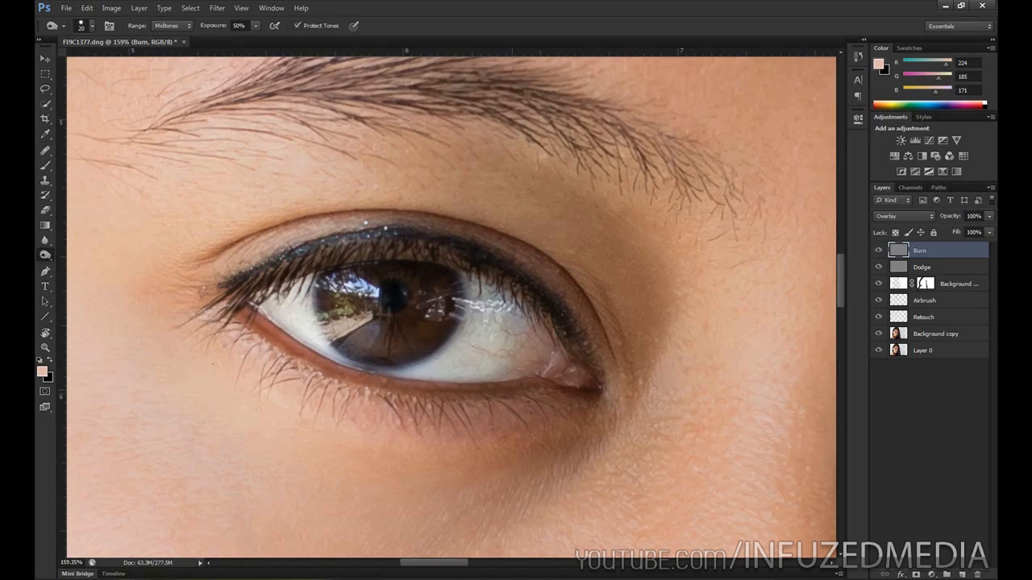
mouse_move(246, 314)
left_mouse_down()
mouse_move(345, 369)
mouse_move(439, 388)
mouse_move(533, 382)
left_mouse_up()
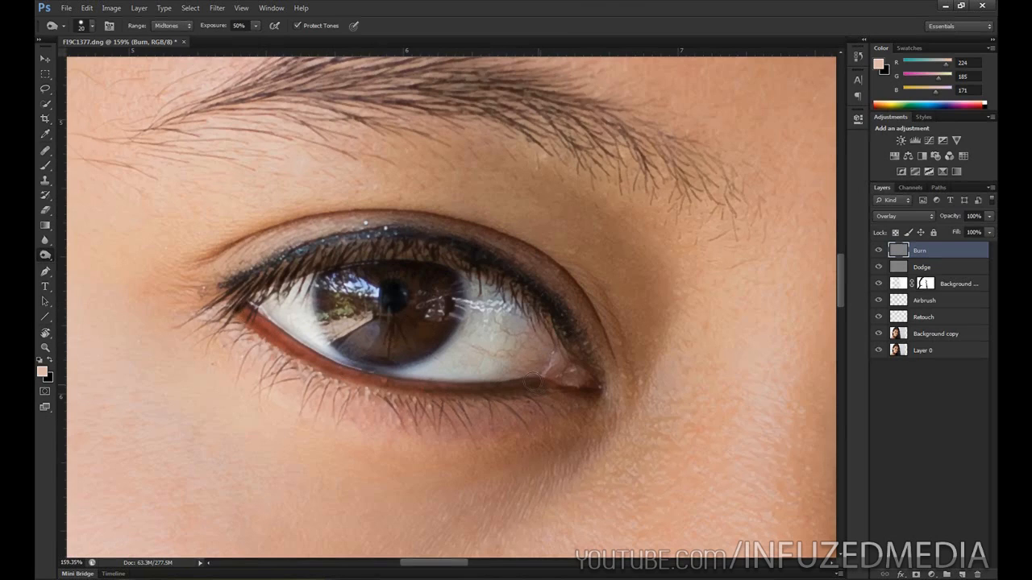
mouse_move(259, 281)
left_mouse_down()
mouse_move(390, 246)
mouse_move(516, 283)
mouse_move(574, 343)
left_mouse_up()
Burn the upper lash line and lower lid rim of the hair-side eye with the same 20 px brush
left_click_drag(693, 431, 518, 408)
mouse_move(172, 354)
left_mouse_down()
mouse_move(298, 398)
mouse_move(349, 405)
mouse_move(404, 397)
mouse_move(432, 378)
mouse_move(460, 323)
left_mouse_up()
mouse_move(224, 273)
left_mouse_down()
mouse_move(298, 249)
mouse_move(354, 247)
mouse_move(446, 281)
mouse_move(344, 239)
mouse_move(422, 259)
mouse_move(253, 253)
mouse_move(430, 270)
left_mouse_up()
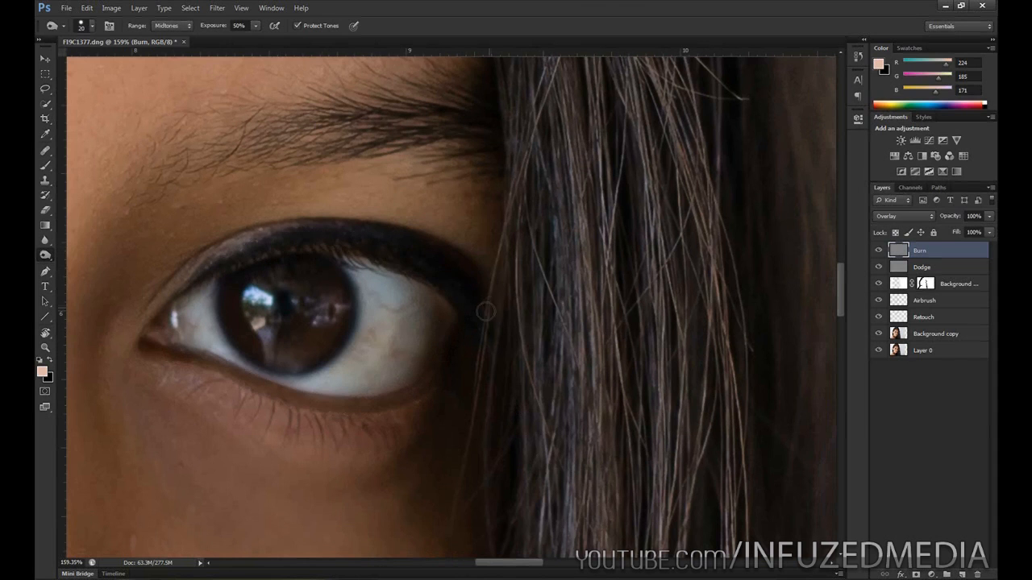
left_click_drag(308, 372, 440, 358)
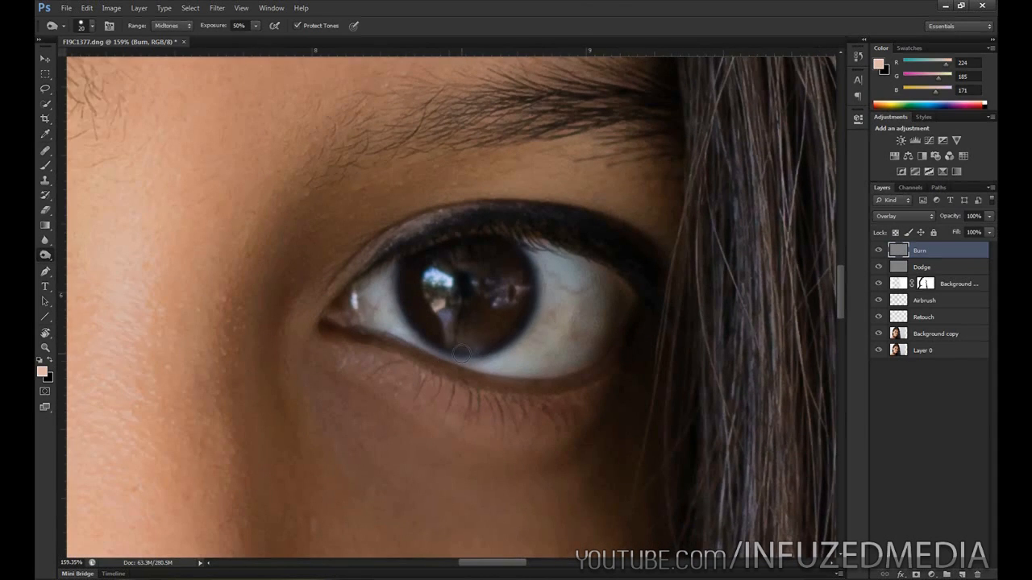
Erase excess burning around the hair-side eye on the Burn layer with a 50 px Eraser
key("e")
right_click(458, 354)
mouse_move(520, 385)
left_mouse_down()
mouse_move(502, 386)
mouse_move(534, 410)
left_mouse_up()
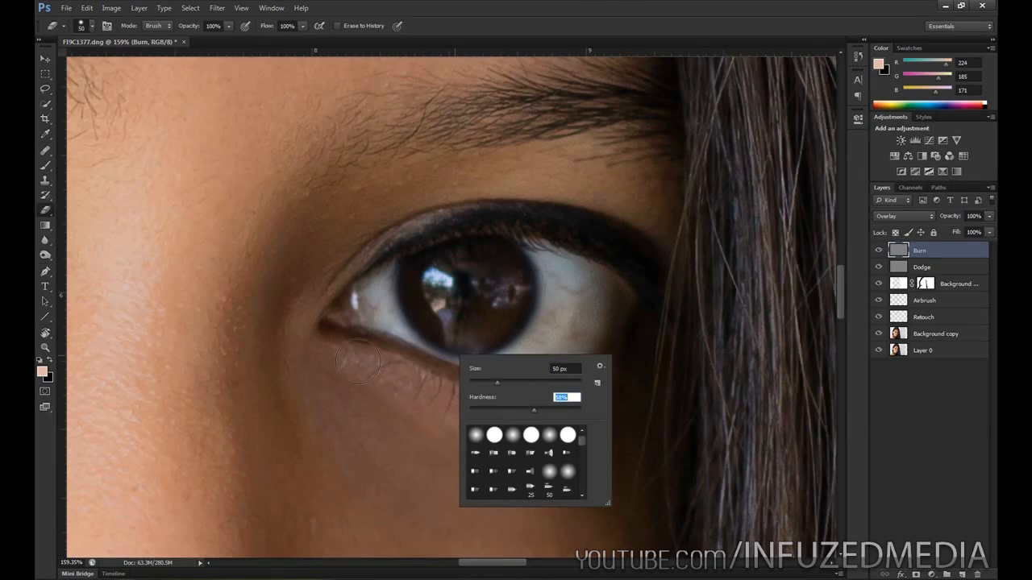
left_click(329, 364)
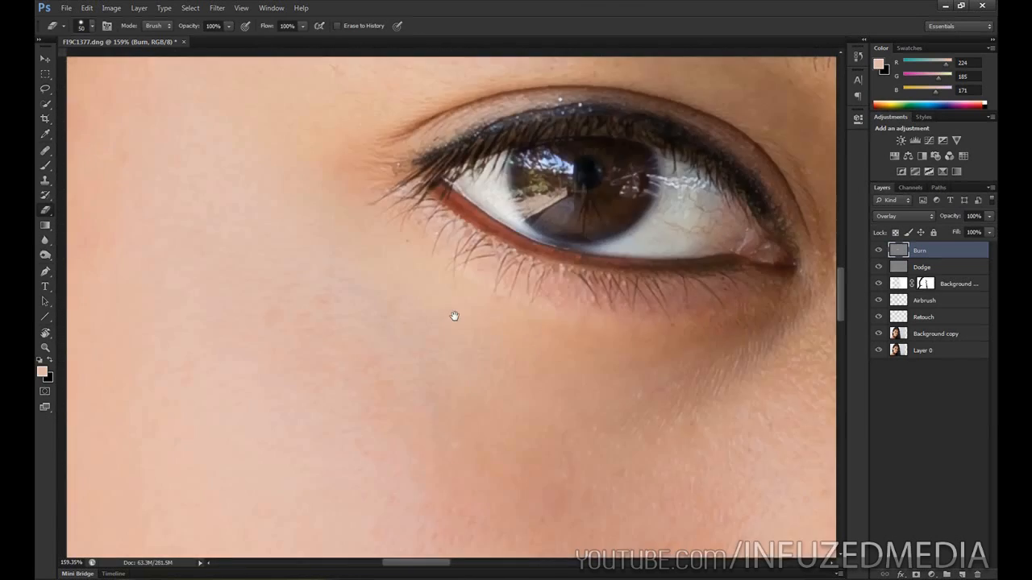
Erase the burning that spilled onto the white of the ear-side eye with the 50 px Eraser
left_click_drag(454, 316, 456, 310)
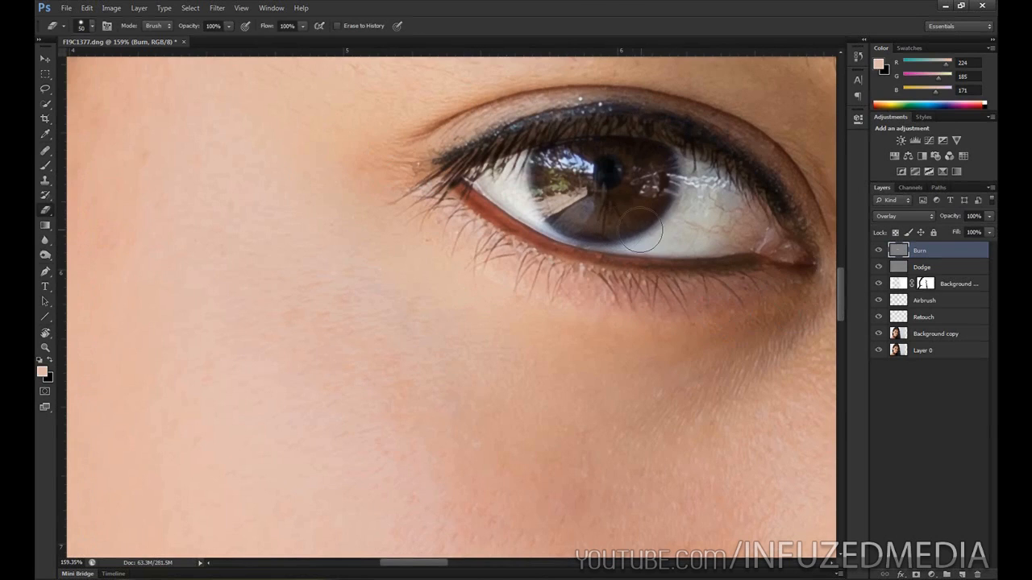
left_click_drag(524, 176, 521, 187)
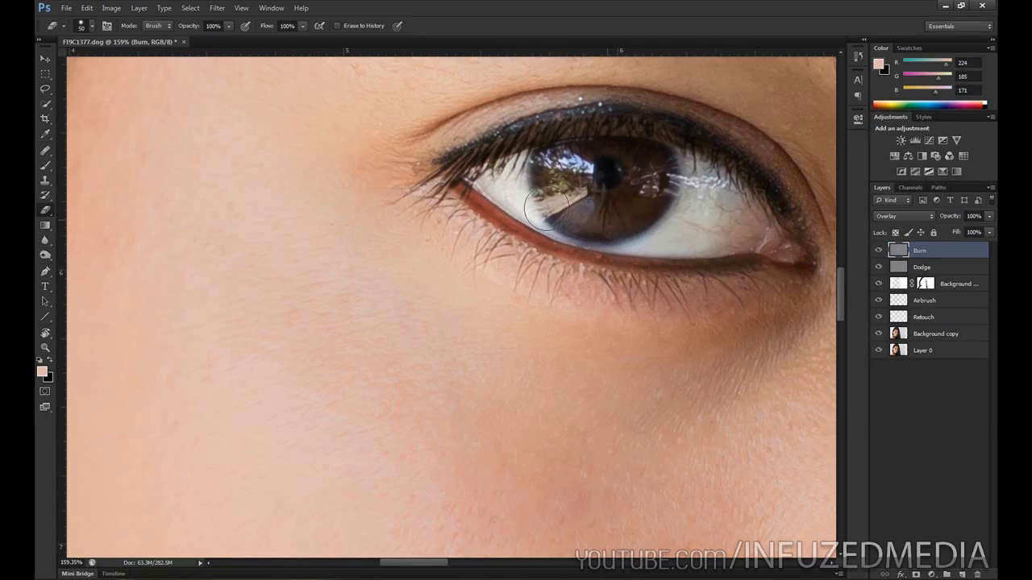
scroll(672, 278, "down", 5)
scroll(673, 277, "down", 3)
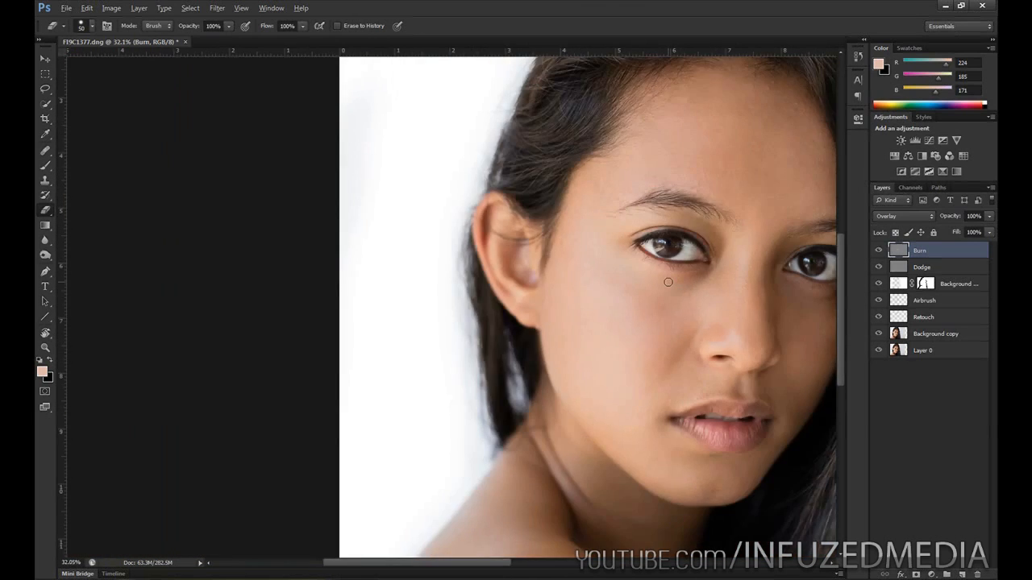
Add a Hue/Saturation adjustment layer above the Burn layer with Saturation set to -90
scroll(303, 311, "up", 4)
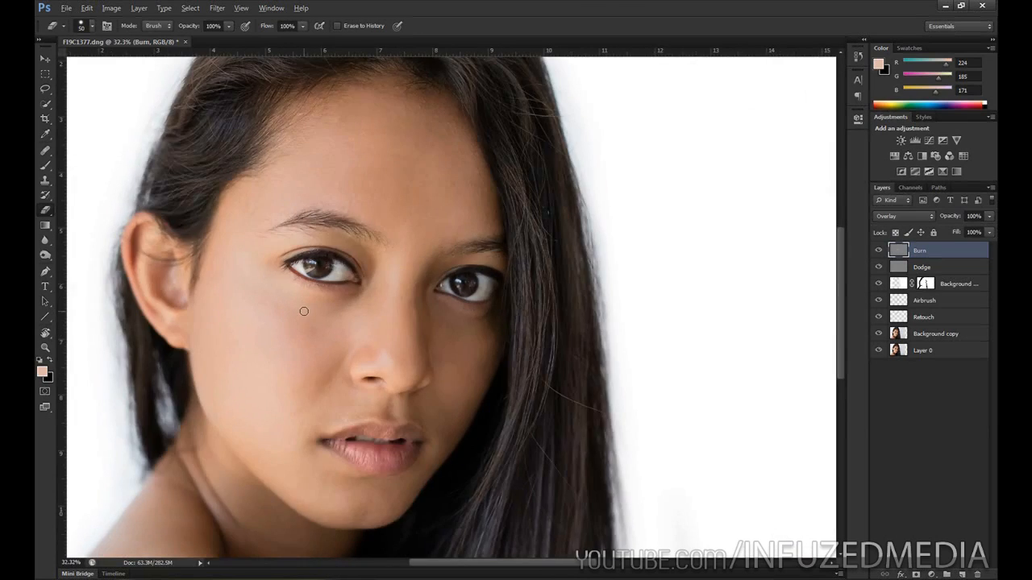
scroll(367, 250, "up", 3)
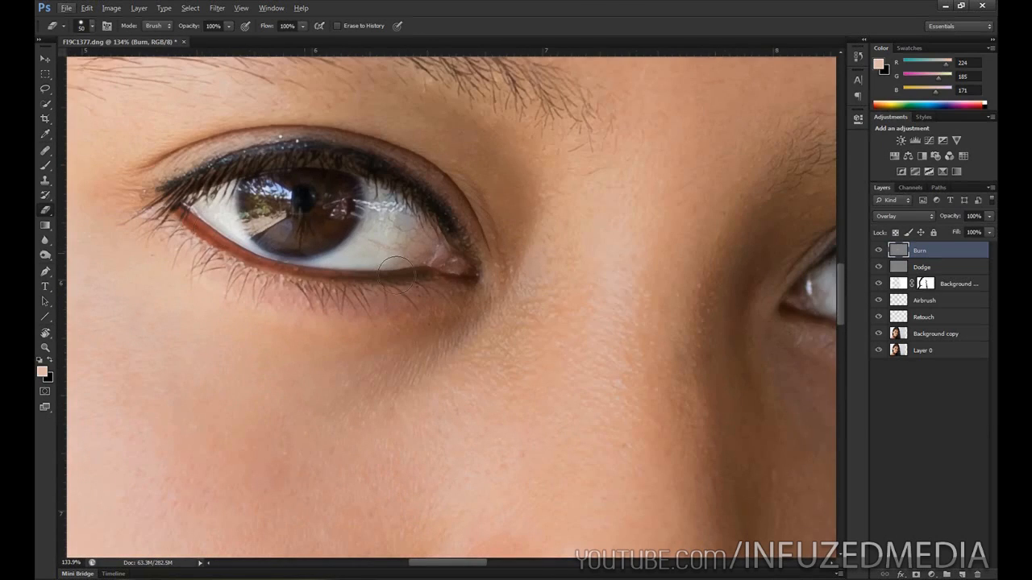
left_click(931, 574)
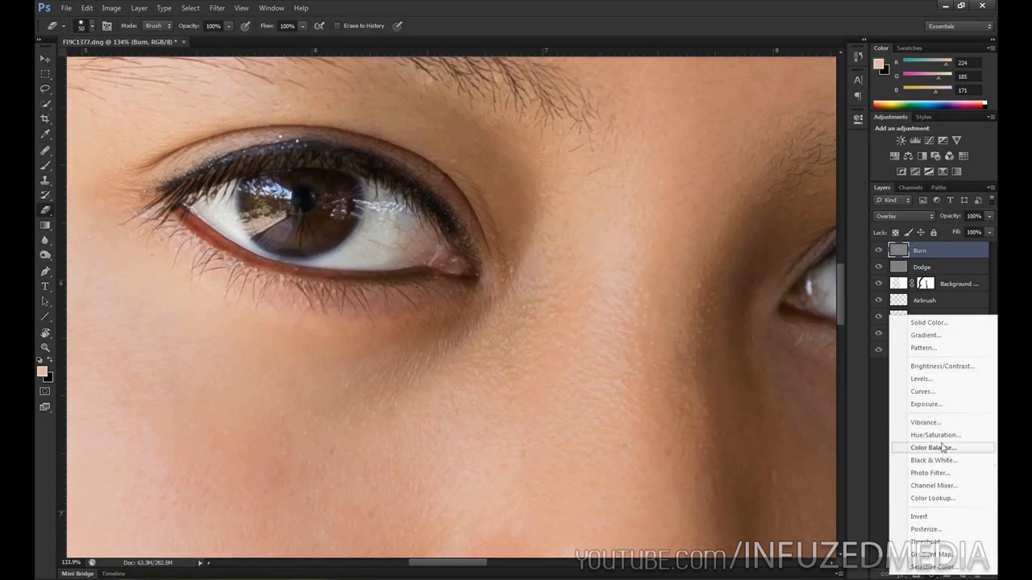
left_click(939, 437)
left_click_drag(759, 212, 699, 217)
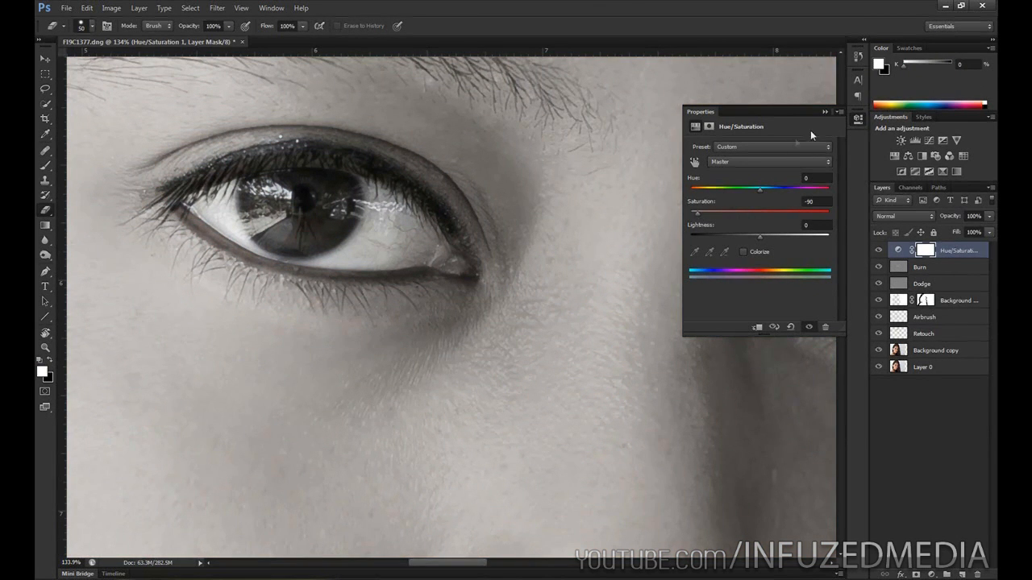
left_click(825, 112)
Fill the Hue/Saturation layer's mask with black and make white the foreground colour
key("x")
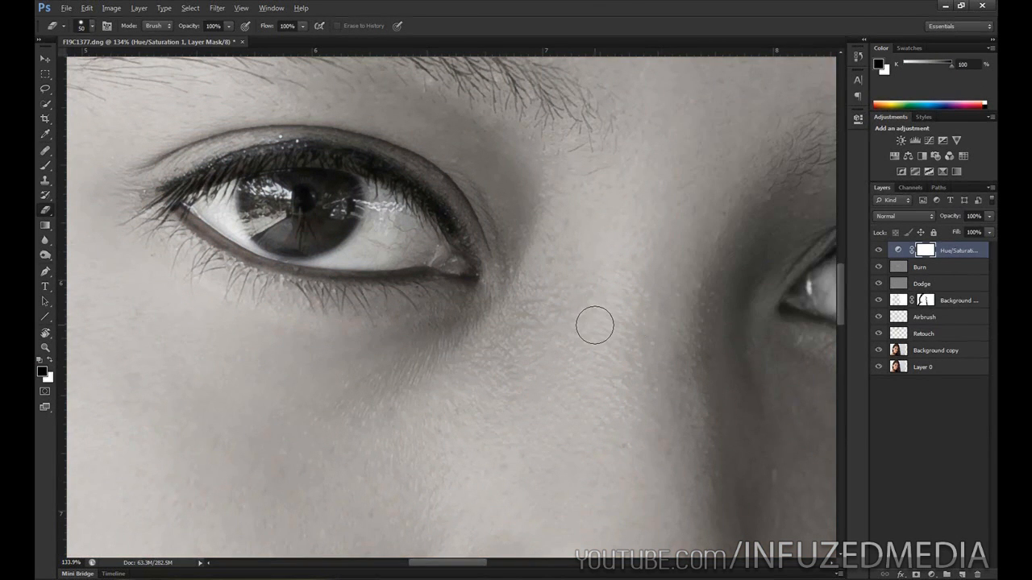
key("alt+BackSpace")
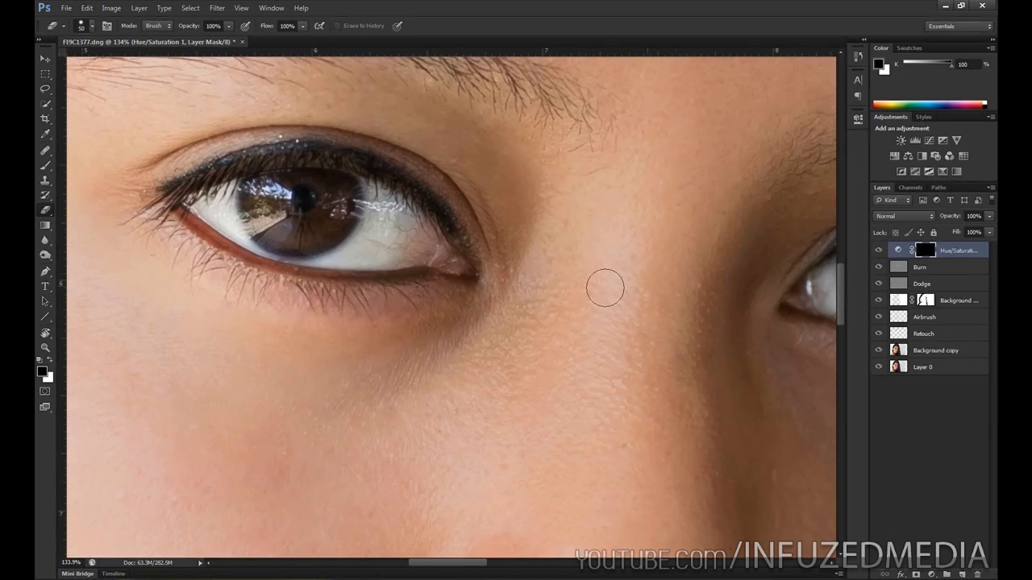
key("x")
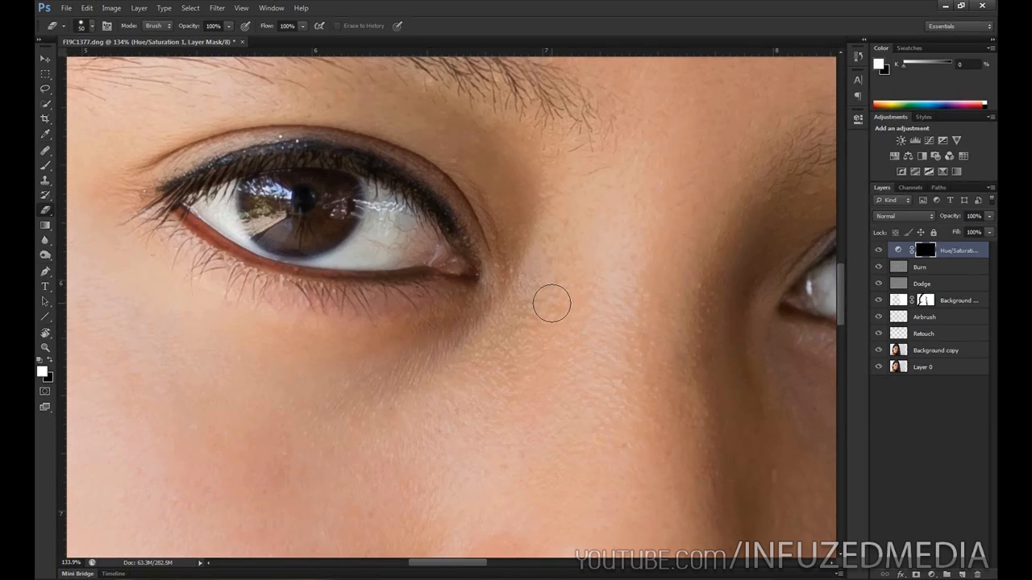
Paint white on the Hue/Saturation mask along the ear-side eye's reddish lower lid rim with a 30 px Brush at 100% opacity
key("b")
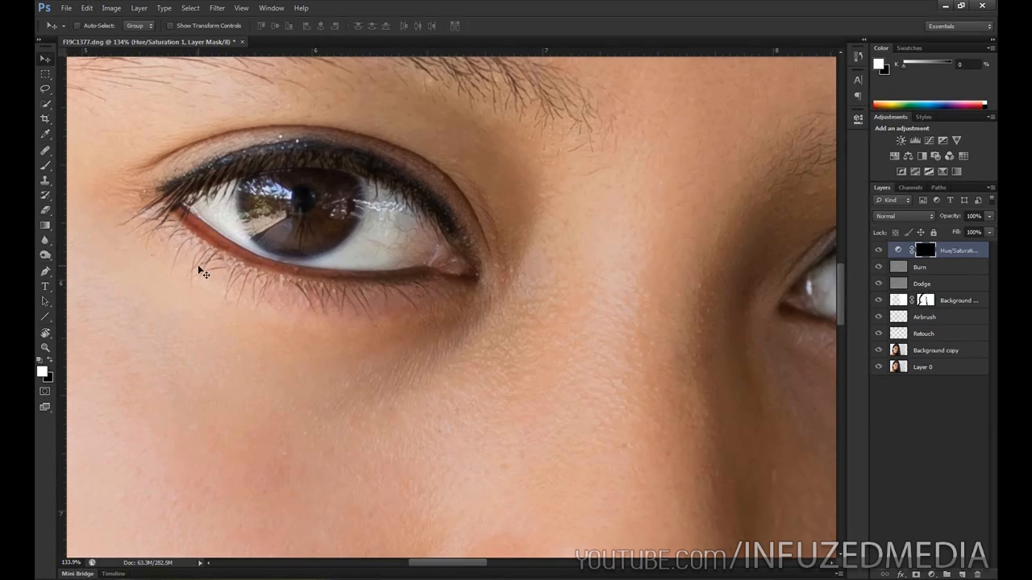
scroll(198, 267, "up", 5)
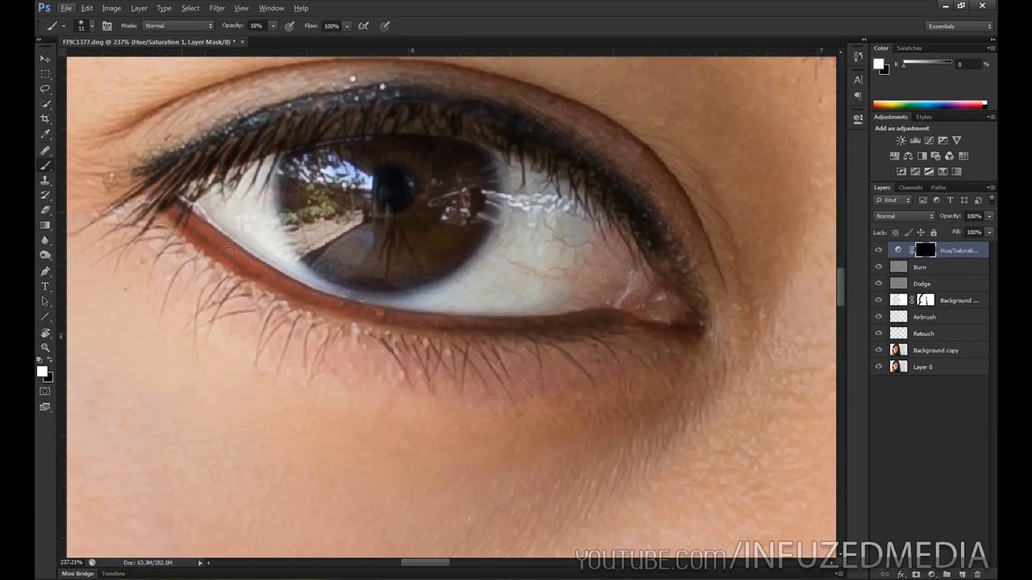
key("0")
right_click(232, 251)
mouse_move(254, 270)
left_mouse_down()
mouse_move(272, 272)
mouse_move(264, 274)
left_mouse_up()
mouse_move(175, 205)
left_mouse_down()
mouse_move(239, 263)
mouse_move(362, 309)
left_mouse_up()
left_click_drag(430, 312, 574, 316)
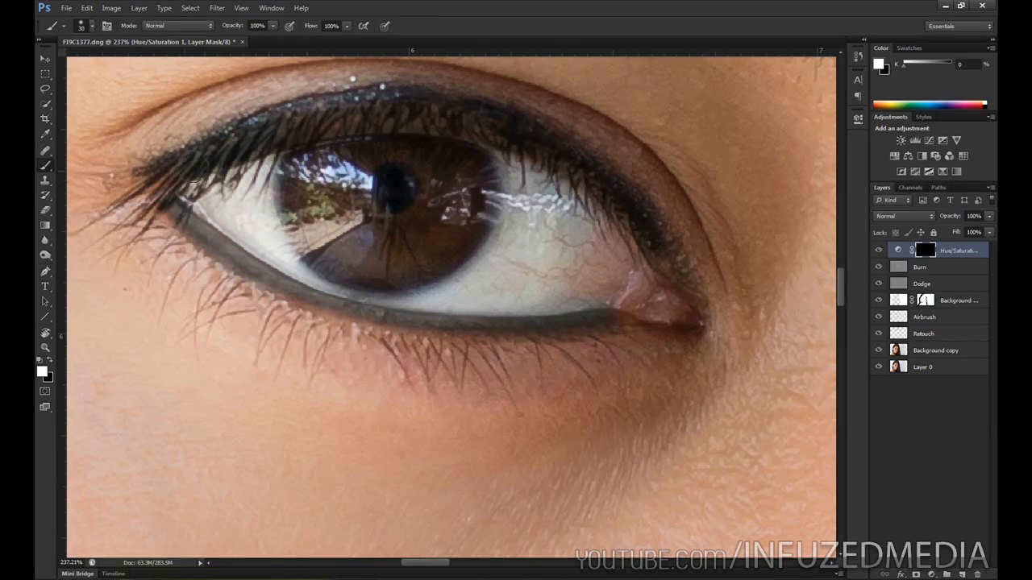
Paint the hair-side eye's lower lid rim into the Hue/Saturation mask and set the layer's Saturation to -87
left_click_drag(653, 302, 142, 258)
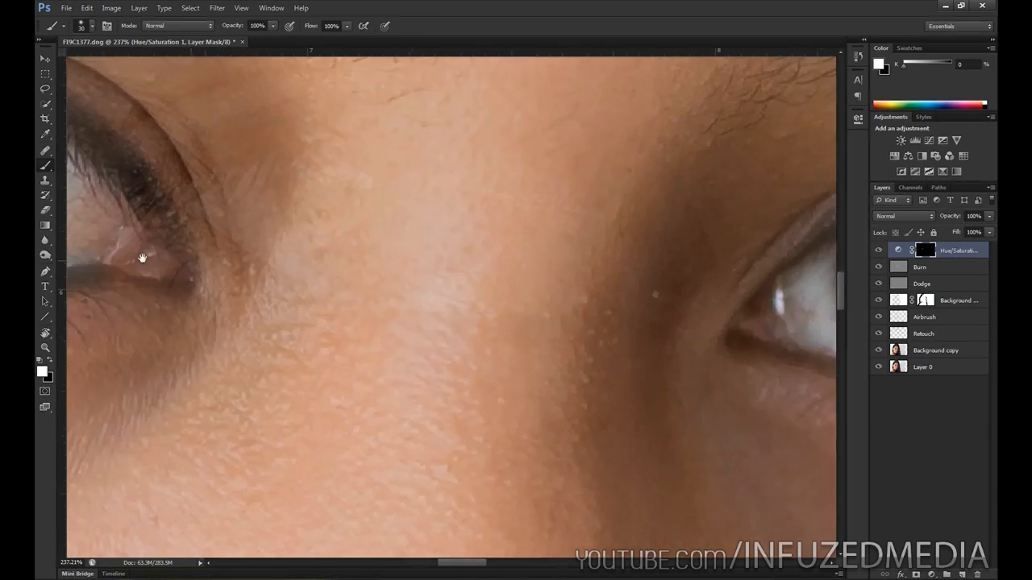
left_click_drag(829, 304, 231, 262)
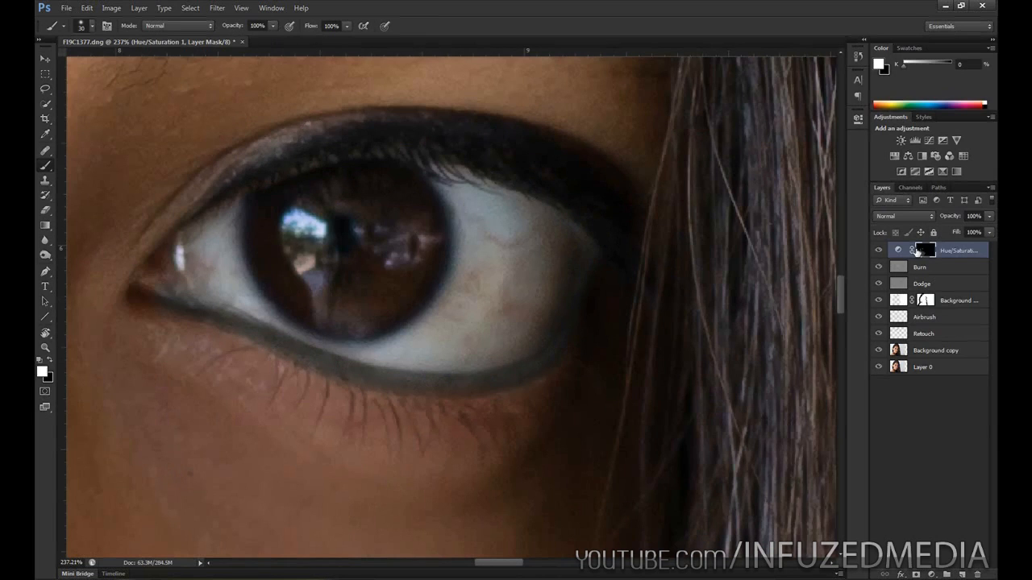
double_click(898, 252)
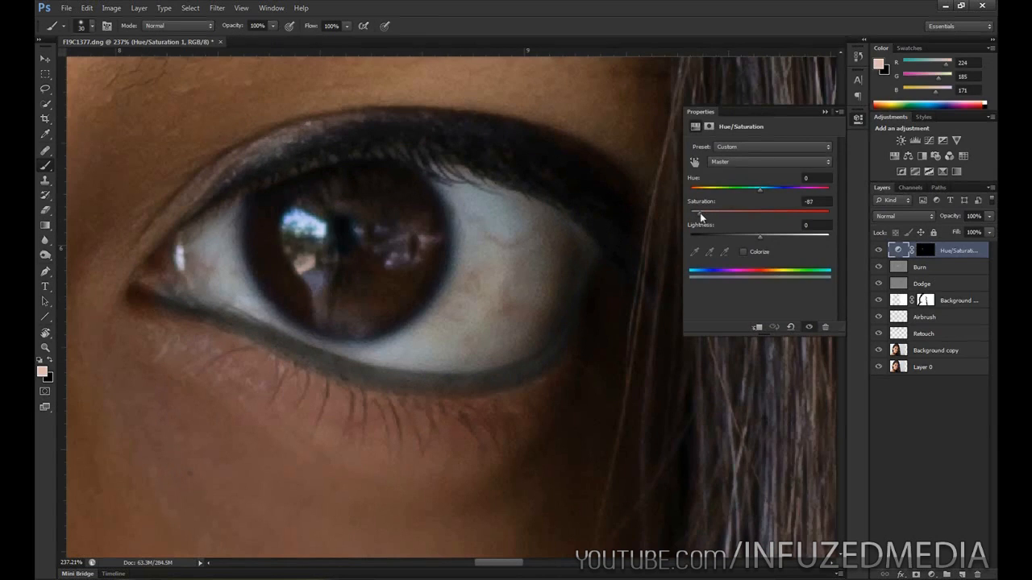
left_click(825, 112)
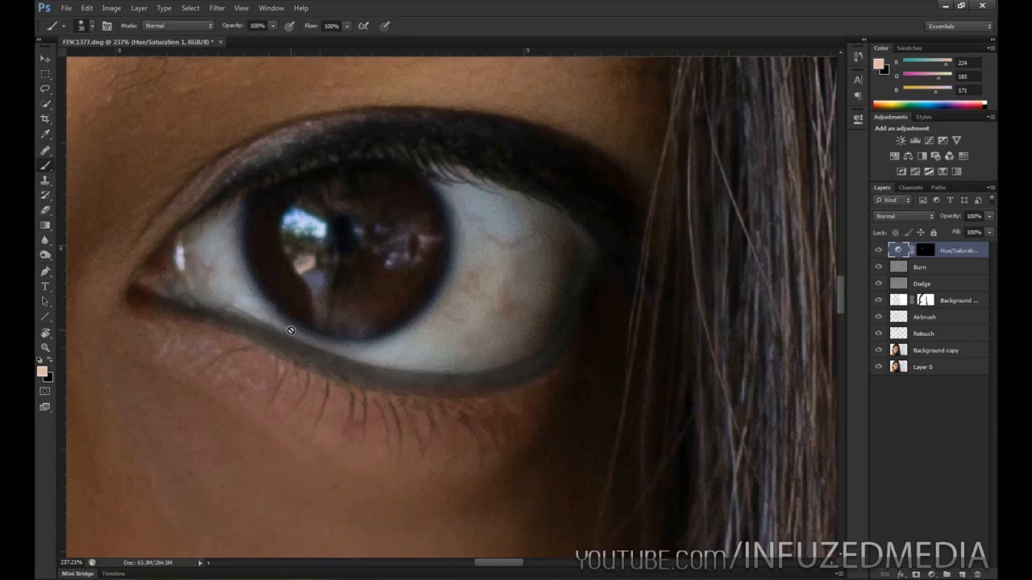
Target the Hue/Saturation mask with black as foreground and touch up the painted lower lid rims of both eyes
key("x")
key("ctrl+backslash")
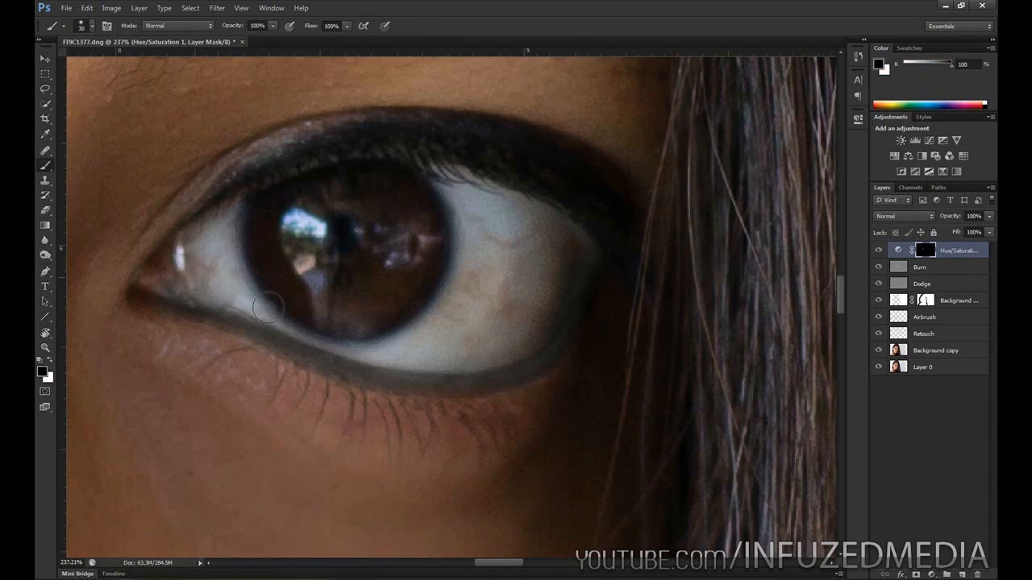
left_click_drag(250, 315, 447, 331)
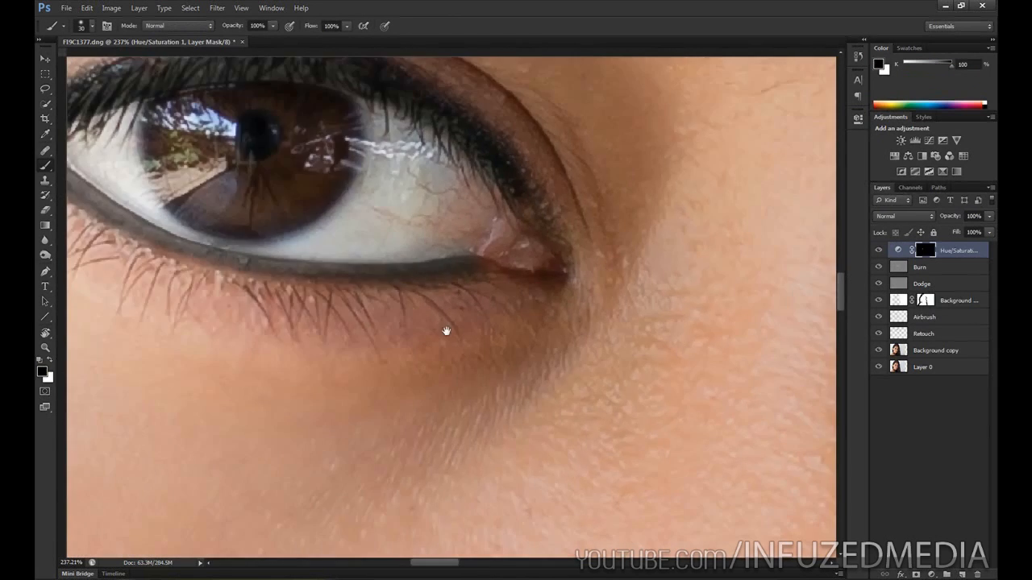
left_click_drag(230, 155, 314, 212)
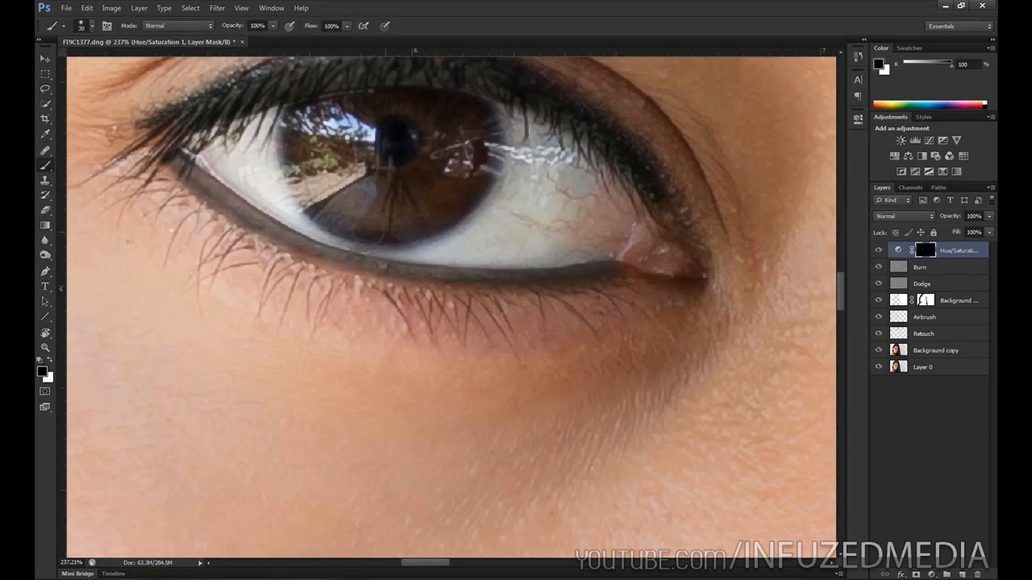
Examine the desaturated lower lid rims of both eyes in full-face and close-up views
scroll(400, 242, "down", 10)
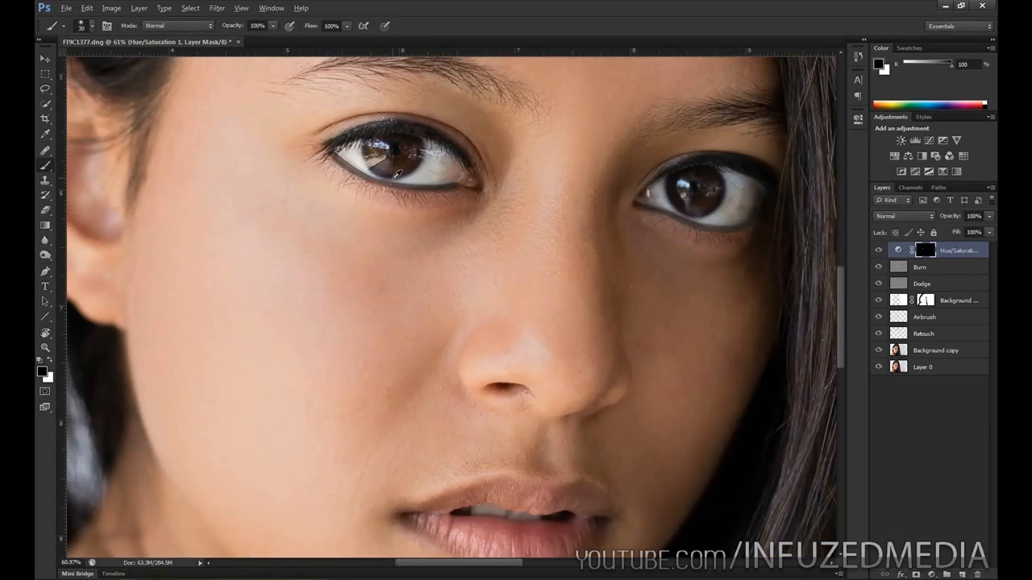
scroll(385, 254, "down", 2)
scroll(341, 272, "up", 4)
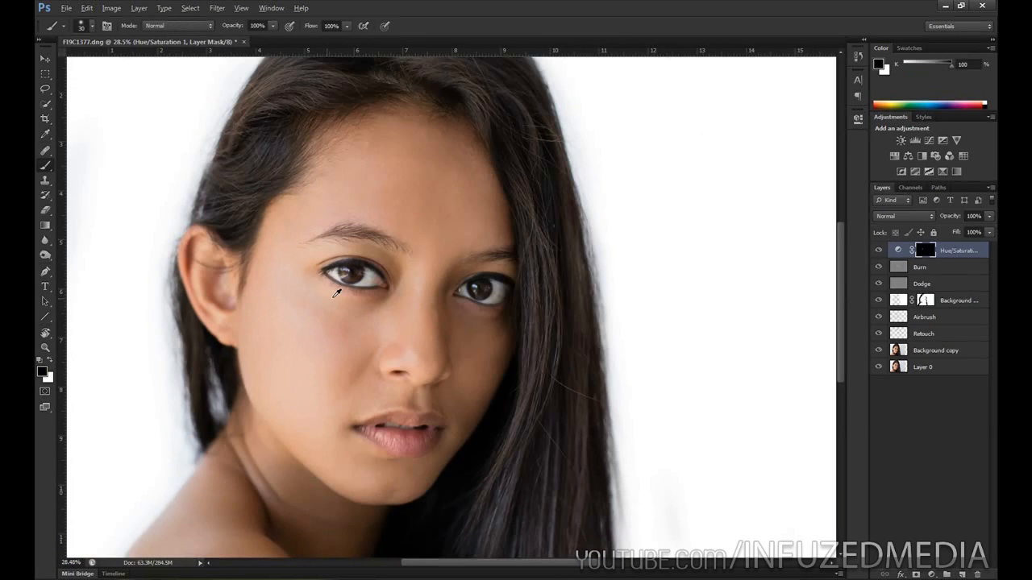
left_click_drag(947, 216, 927, 221)
left_click(928, 268)
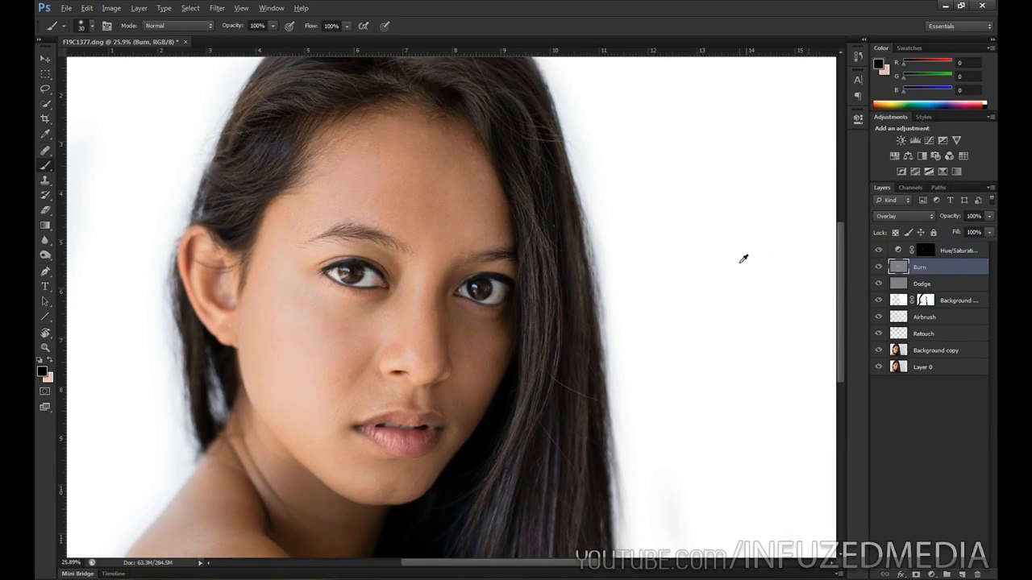
scroll(702, 258, "up", 1)
scroll(281, 300, "up", 4)
scroll(281, 300, "up", 1)
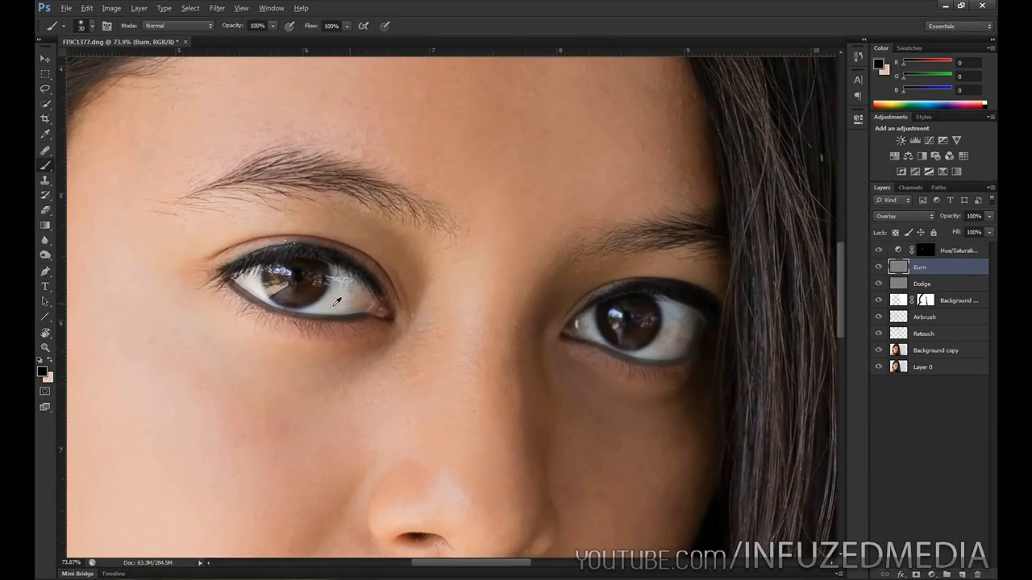
scroll(362, 307, "up", 4)
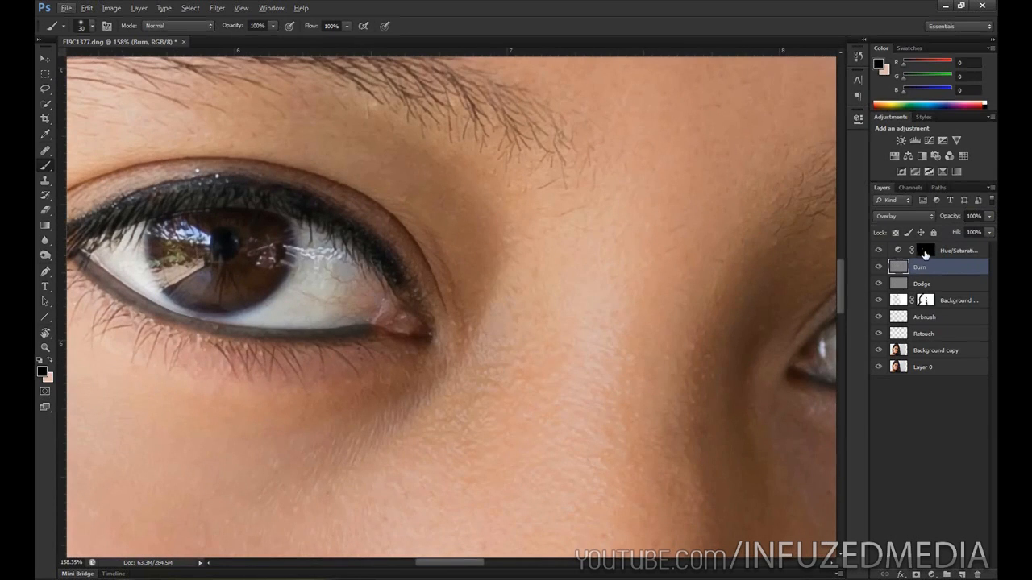
left_click(924, 252)
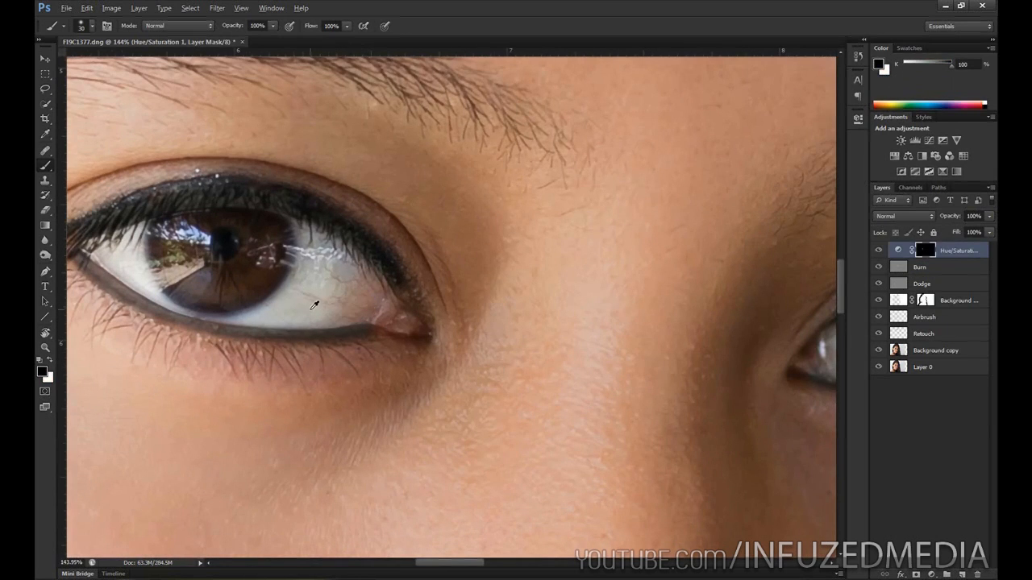
scroll(315, 305, "down", 7)
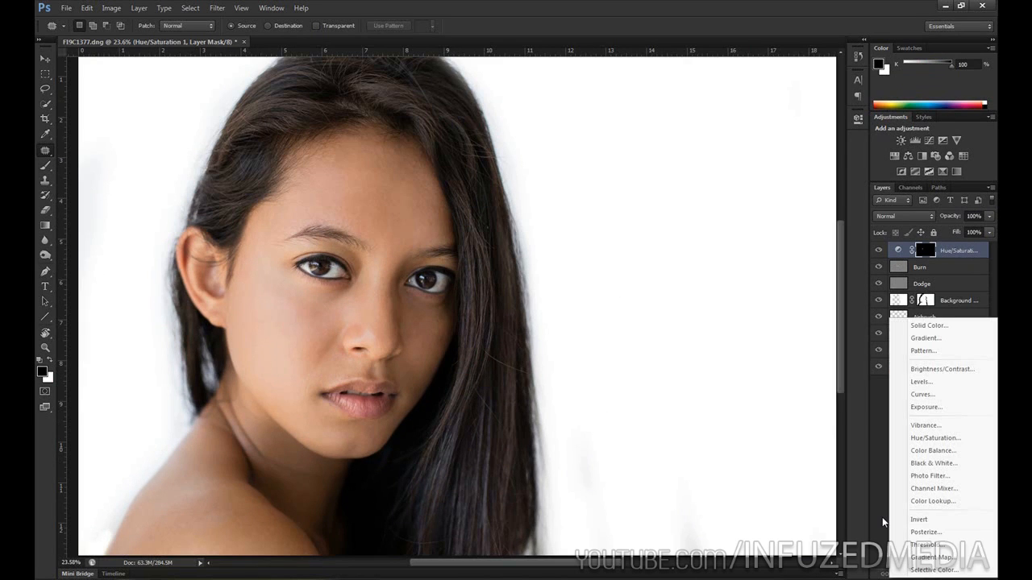
Add a second Hue/Saturation adjustment layer over the whole portrait with Saturation set to -8
left_click(884, 522)
scroll(673, 375, "down", 2)
scroll(674, 376, "up", 1)
left_click(932, 574)
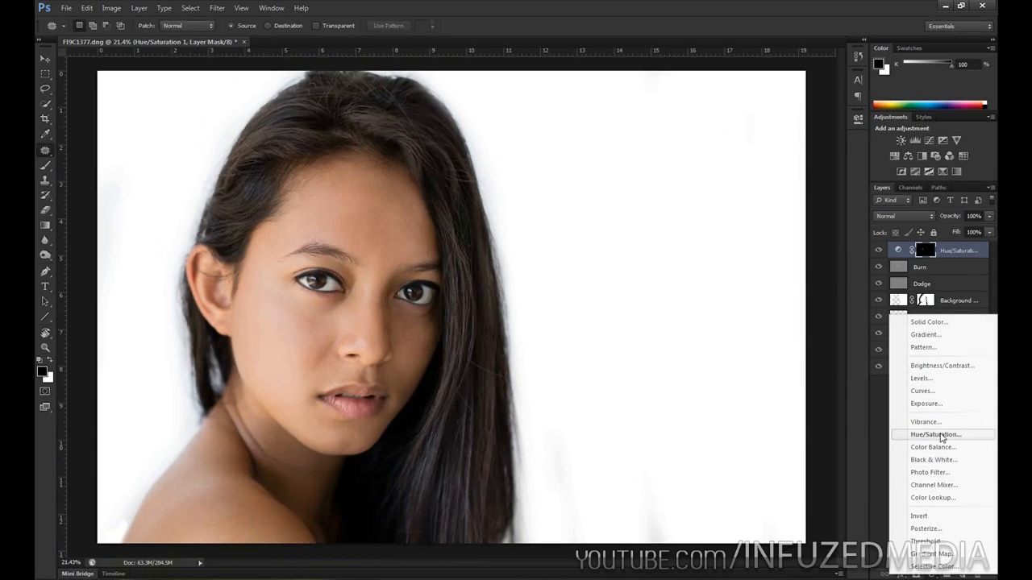
left_click(936, 434)
left_click(759, 213)
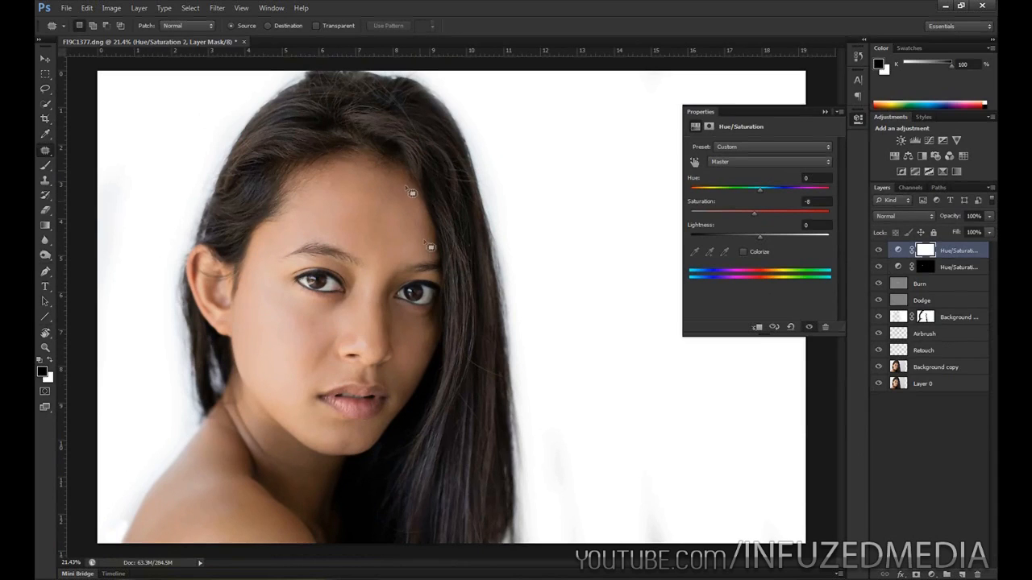
Add a Curves adjustment layer with RGB curve points at input 53, output 51 and input 208, output 217
left_click(960, 575)
key("ctrl+z")
left_click(931, 574)
left_click(927, 390)
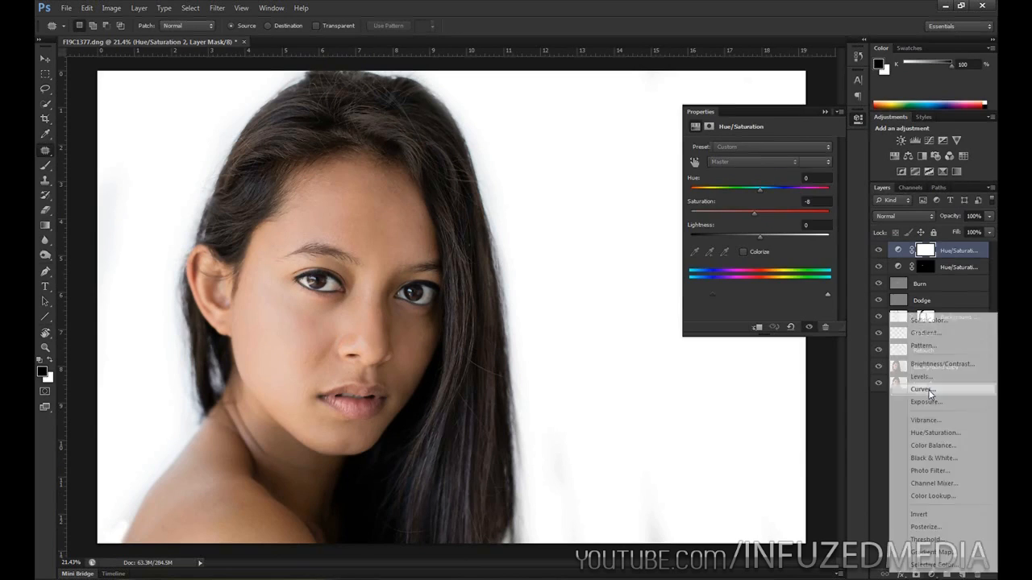
left_click(734, 263)
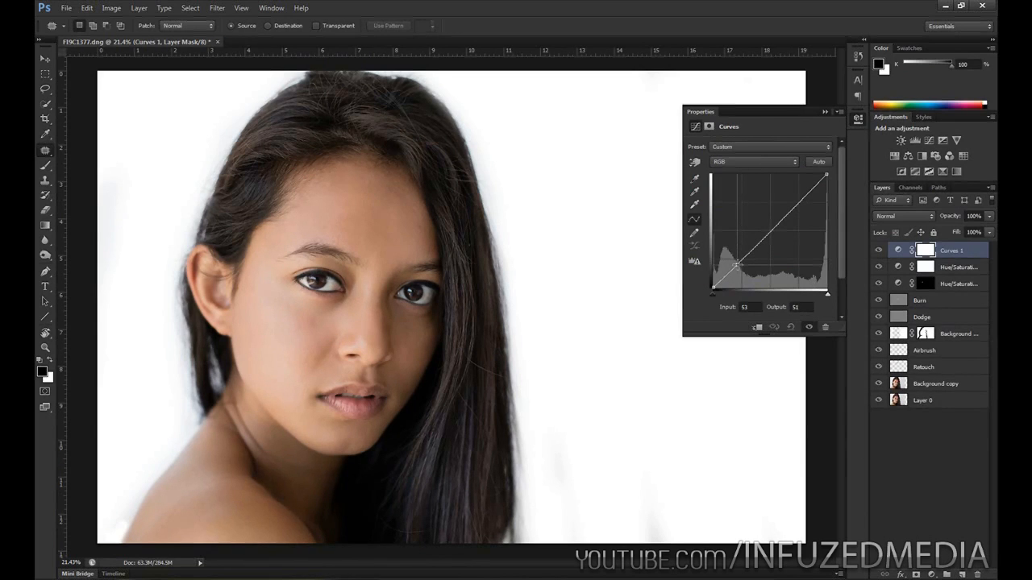
left_click_drag(804, 196, 804, 191)
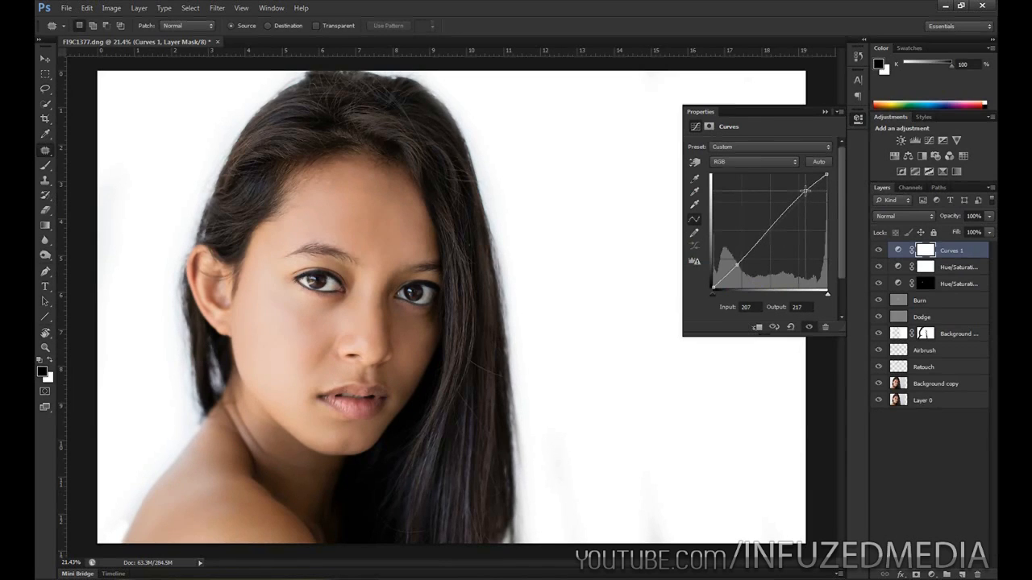
left_click(880, 251)
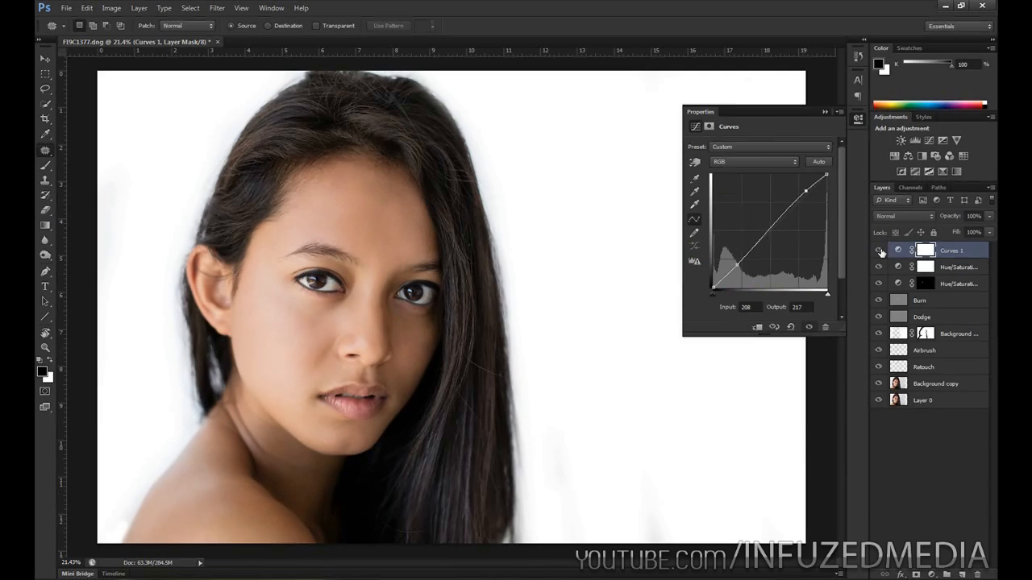
left_click(879, 251)
left_click(825, 113)
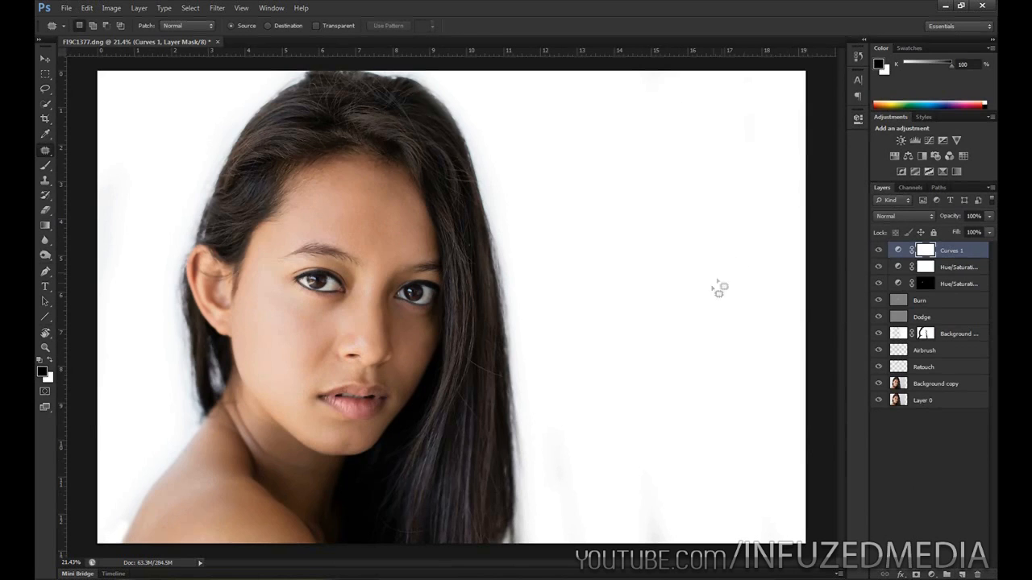
Duplicate all layers from Curves 1 down to Layer 0 and merge the copies into one layer
scroll(716, 293, "down", 1)
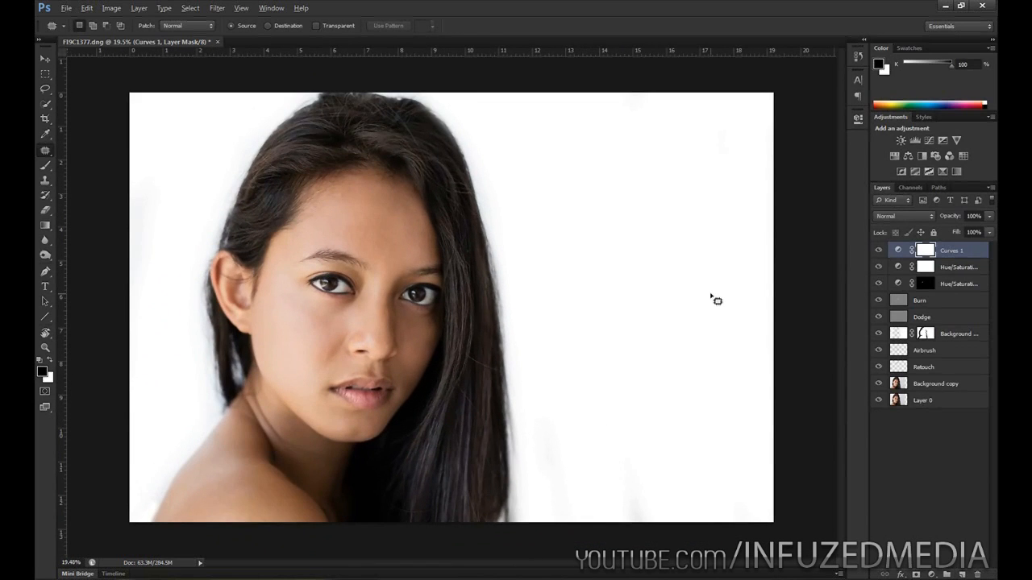
left_click(927, 401, "shift")
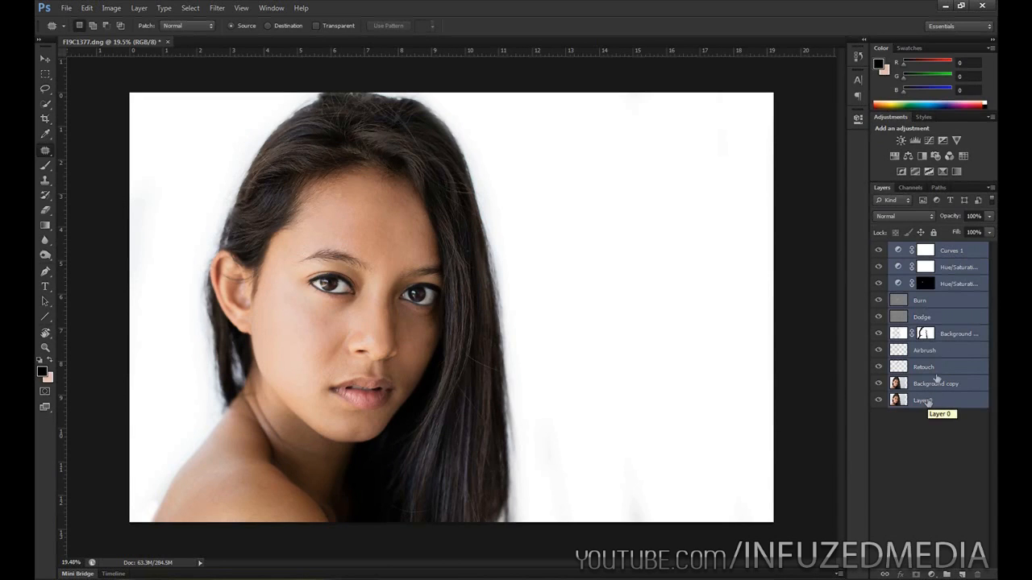
left_click_drag(943, 411, 962, 574)
right_click(946, 320)
left_click(861, 452)
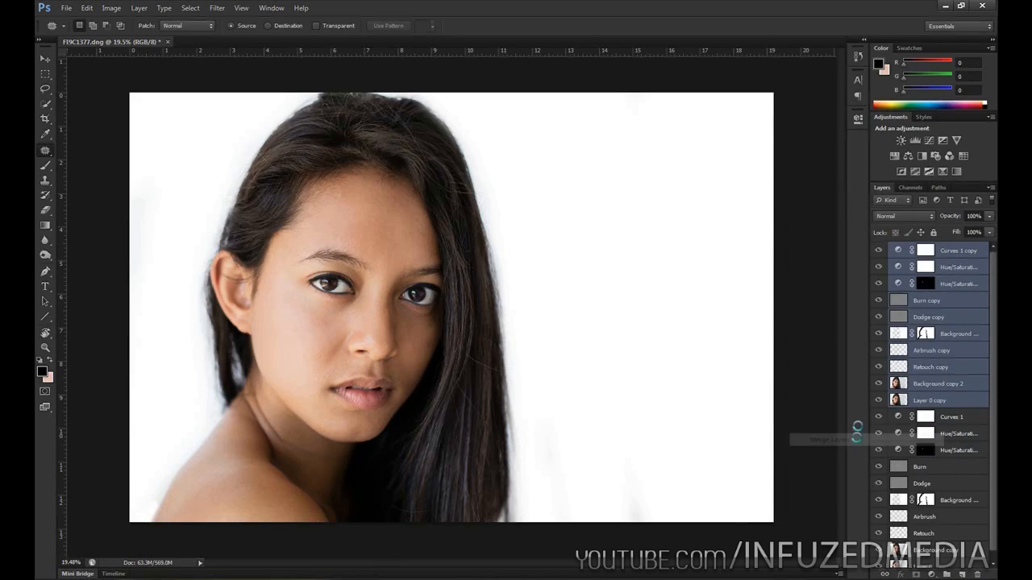
Apply a High Pass filter with a radius of a few pixels to the merged copy at the top of the layer stack
left_click(225, 8)
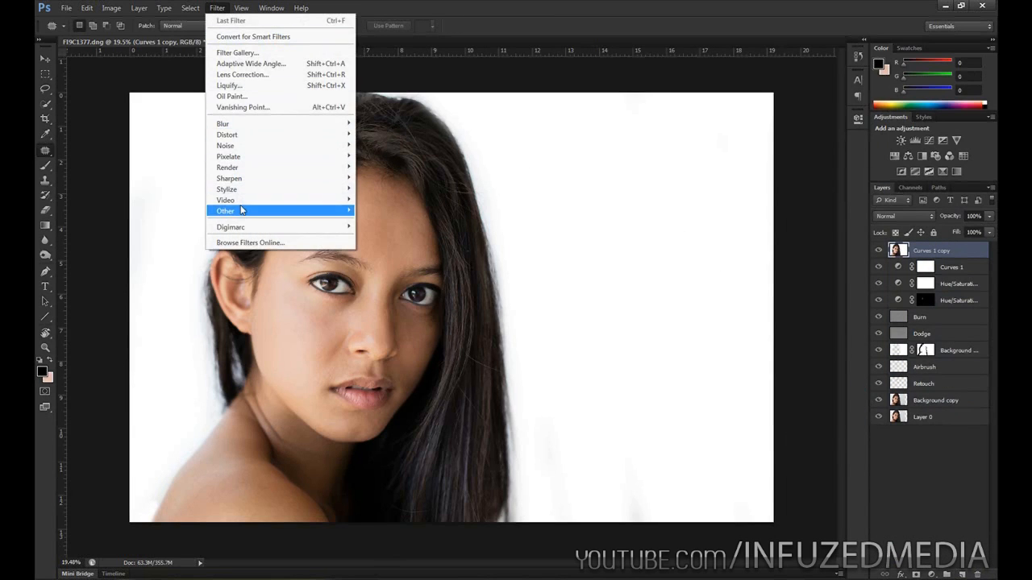
mouse_move(246, 212)
left_click(381, 220)
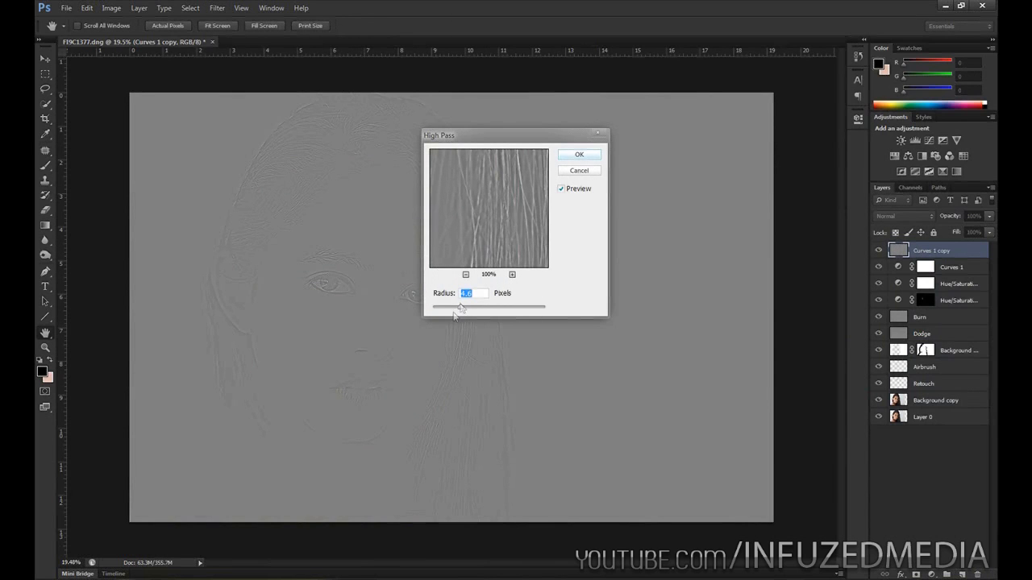
mouse_move(461, 309)
left_mouse_down()
mouse_move(508, 308)
mouse_move(445, 308)
mouse_move(463, 310)
left_mouse_up()
key("Return")
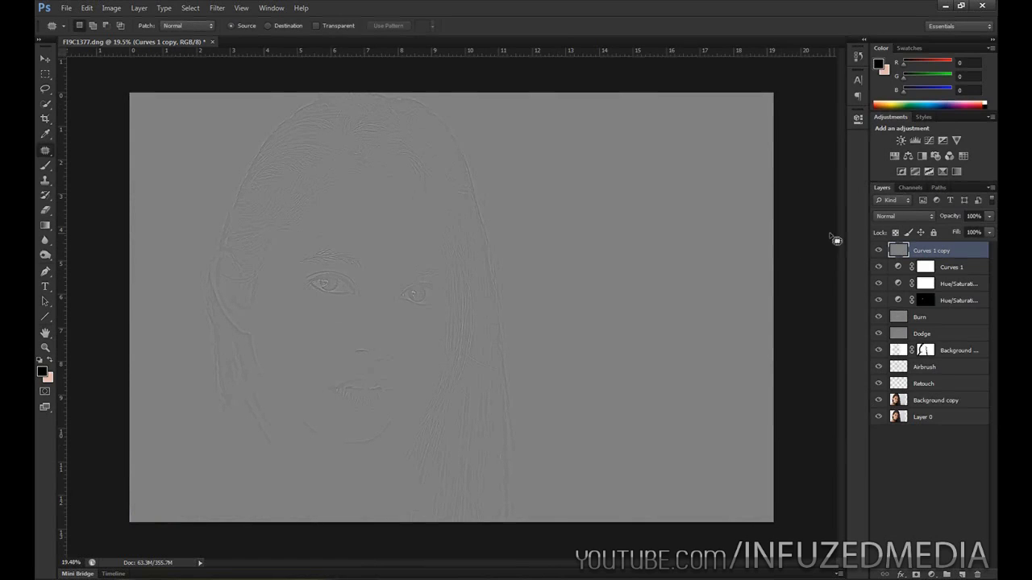
Rename the filtered layer as High Pass and set its blend mode to Overlay
double_click(937, 251)
type("High Pass")
key("Return")
left_click(903, 216)
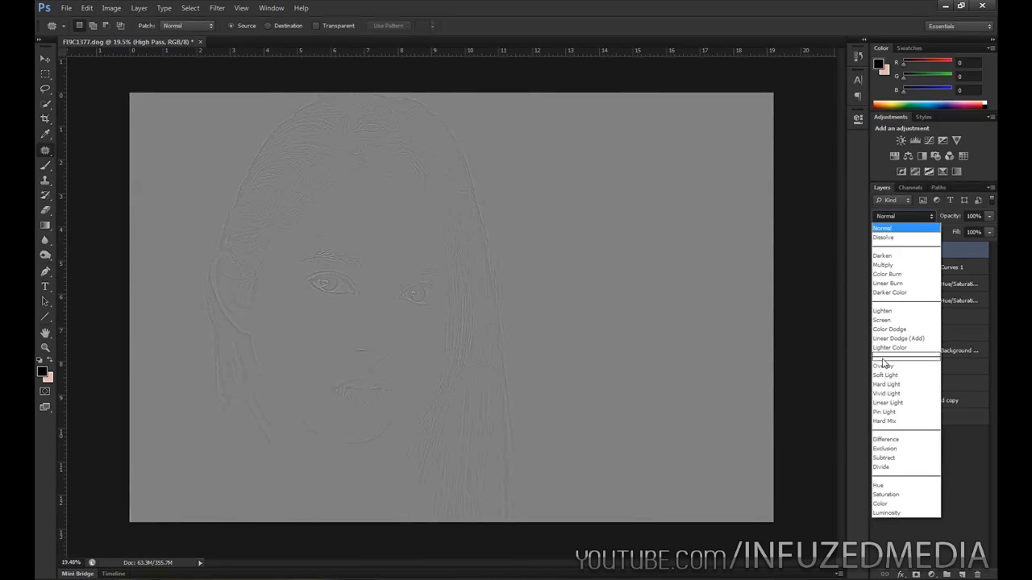
left_click(884, 366)
Compare the eyes, brows and forehead skin close up with the High Pass layer hidden and shown
left_click(45, 74)
scroll(318, 249, "up", 13)
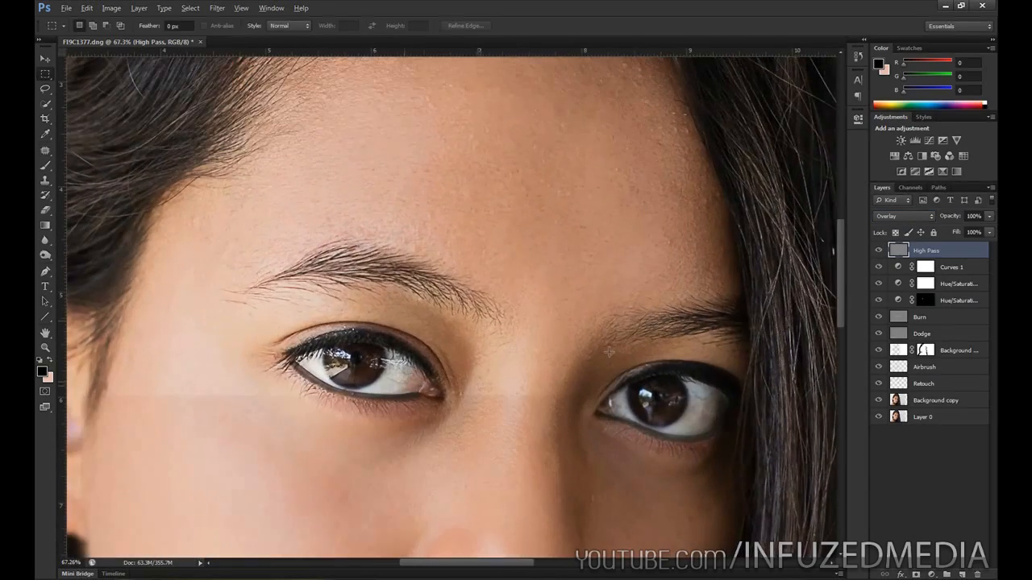
scroll(766, 307, "up", 1)
left_click(879, 252)
left_click(879, 251)
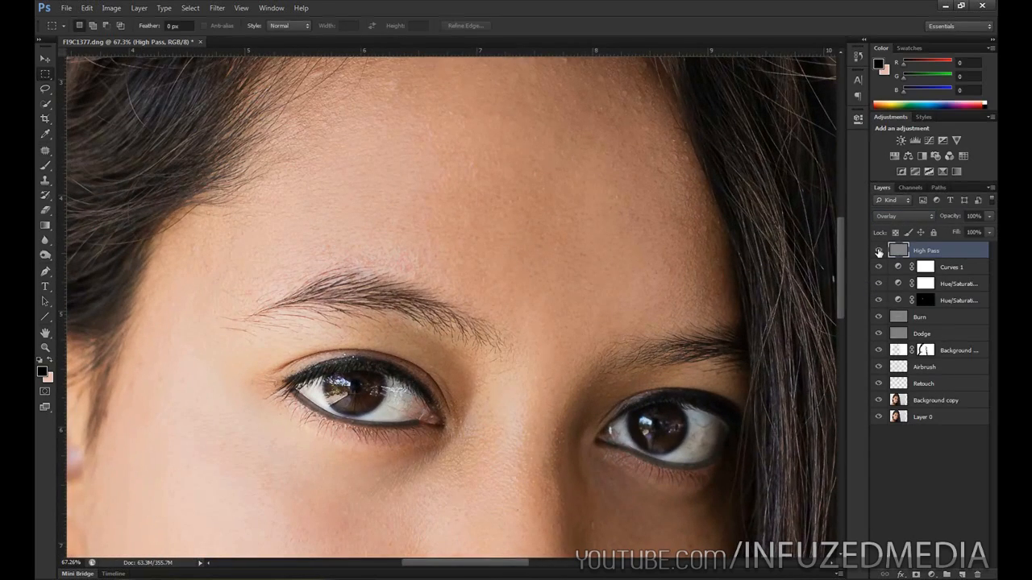
left_click(879, 252)
left_click(879, 252)
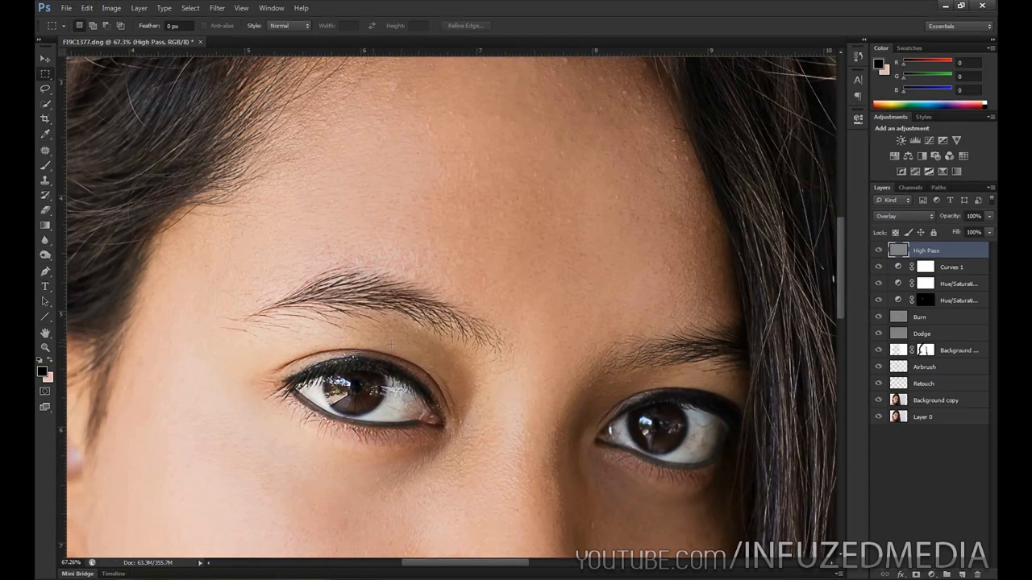
Set the High Pass layer's opacity to 75% and compare the portrait with the layer hidden and shown
scroll(453, 233, "down", 6)
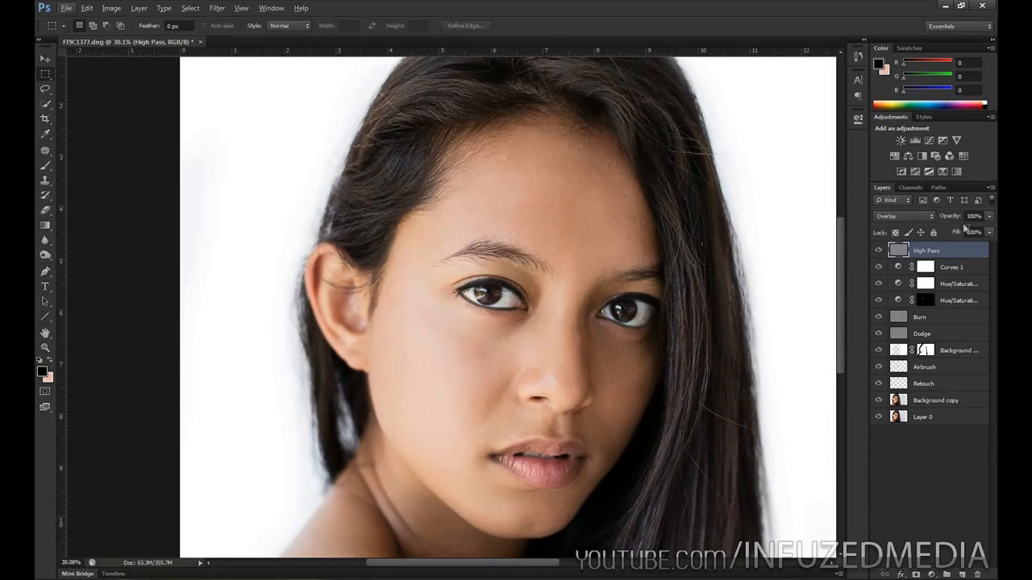
left_click(946, 217)
type("75")
key("Return")
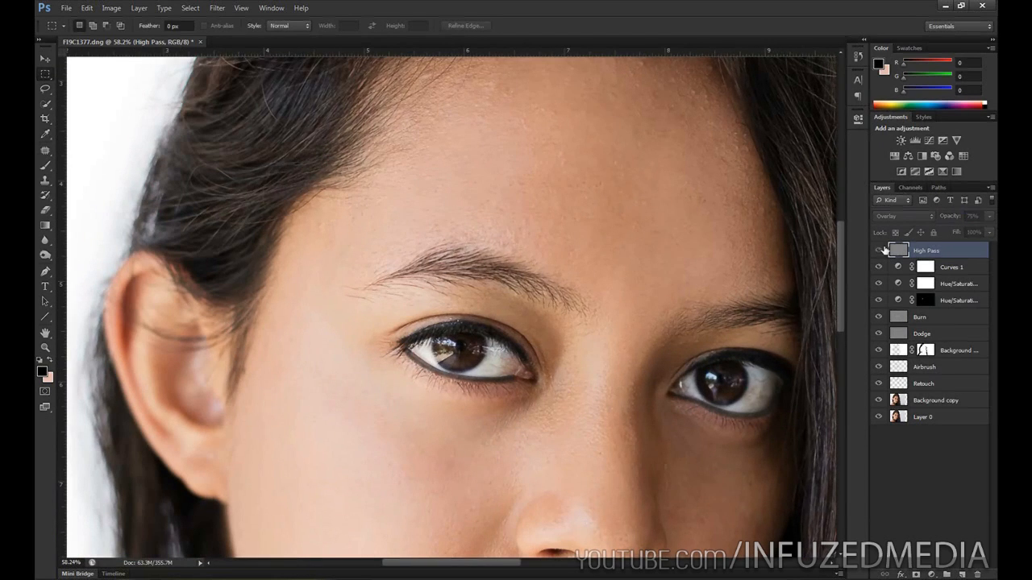
scroll(672, 251, "down", 5)
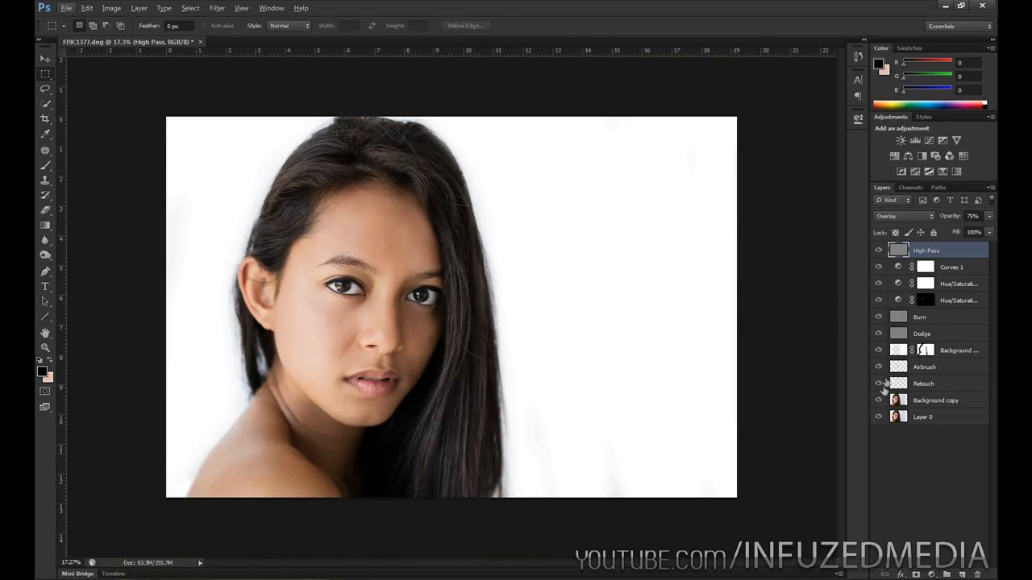
mouse_move(878, 250)
left_mouse_down()
mouse_move(867, 400)
mouse_move(879, 245)
left_mouse_up()
scroll(528, 306, "up", 2, "alt")
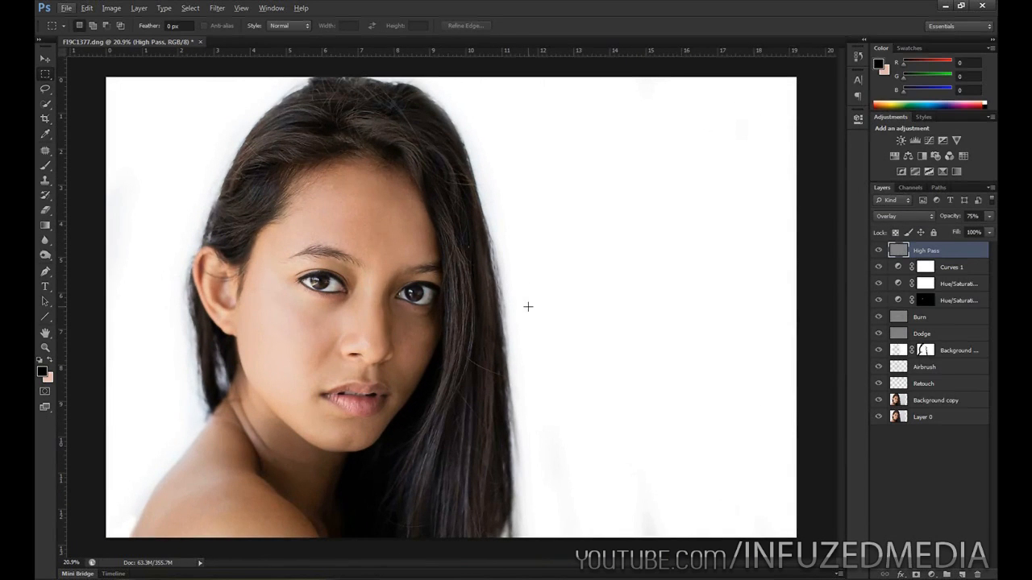